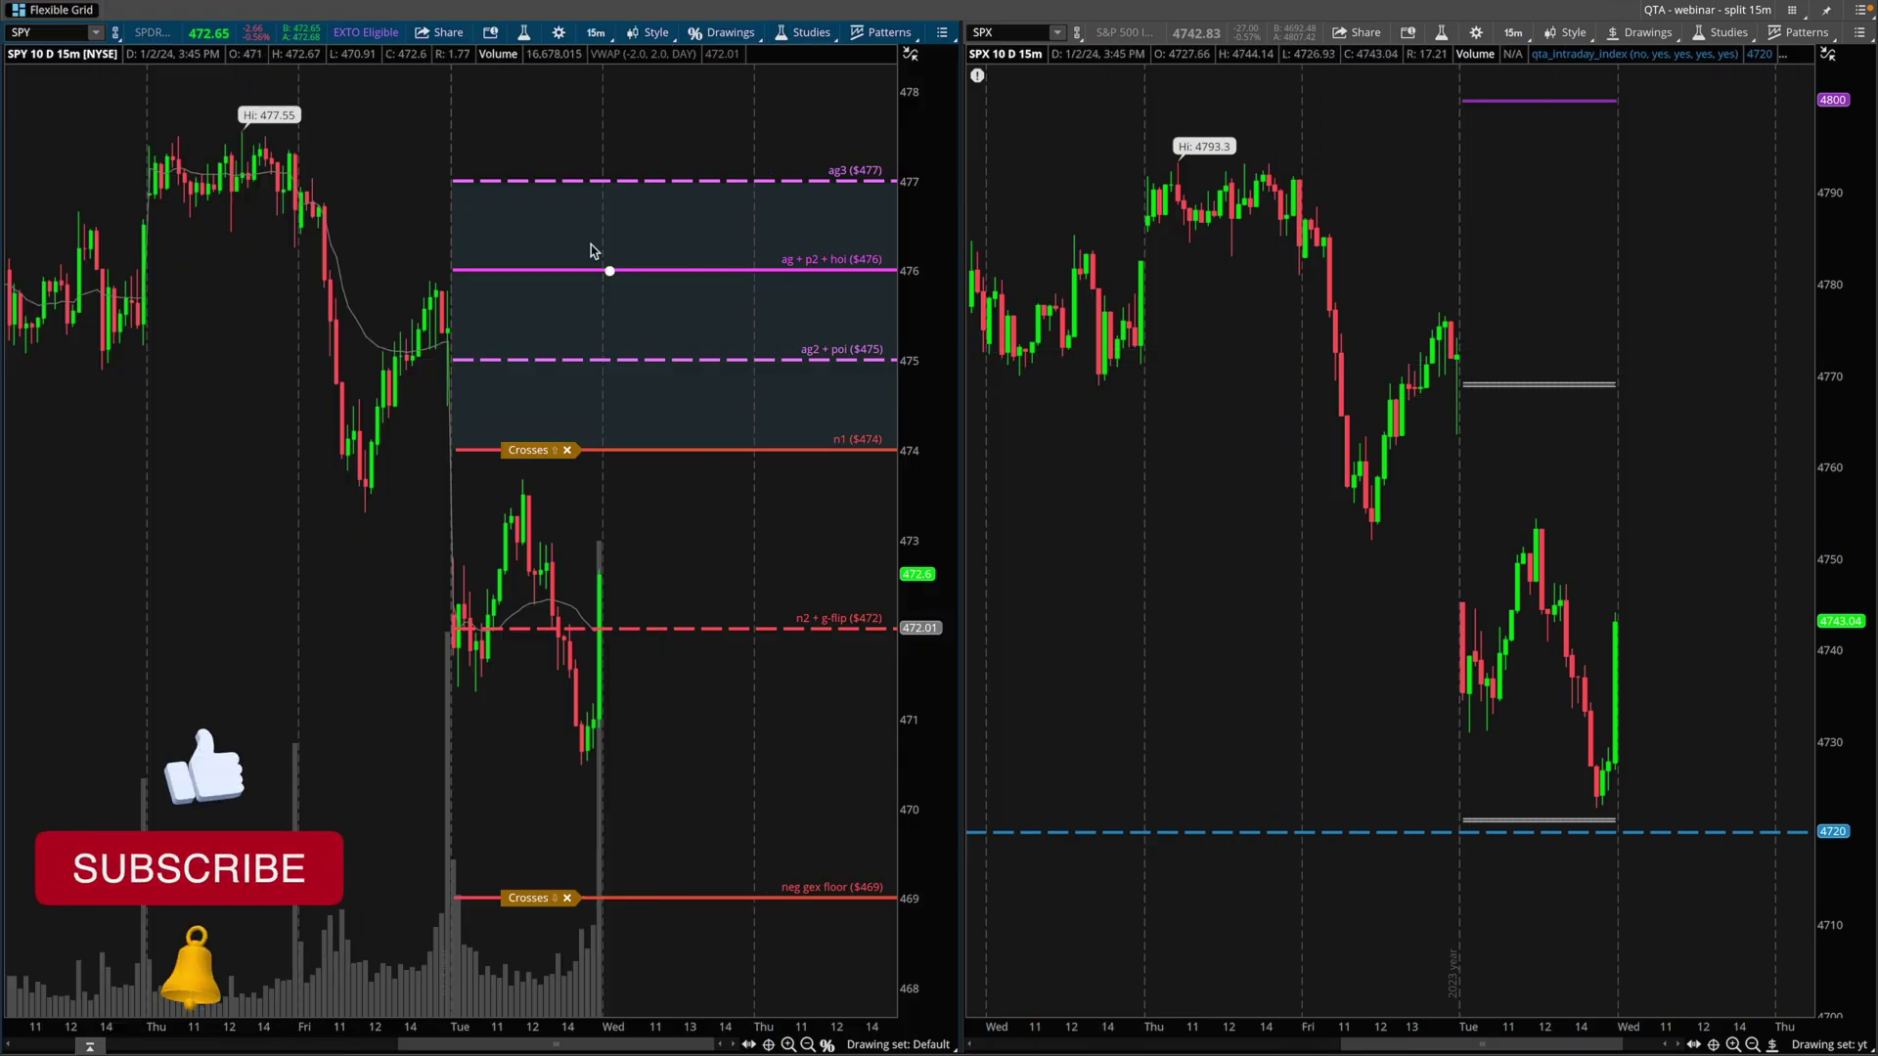
- Underline the SPY and SPX chart headings, circle the SPY levels and price action, and clear the freehand annotations
drag(42, 92, 127, 70)
click(994, 127)
drag(984, 103, 1117, 88)
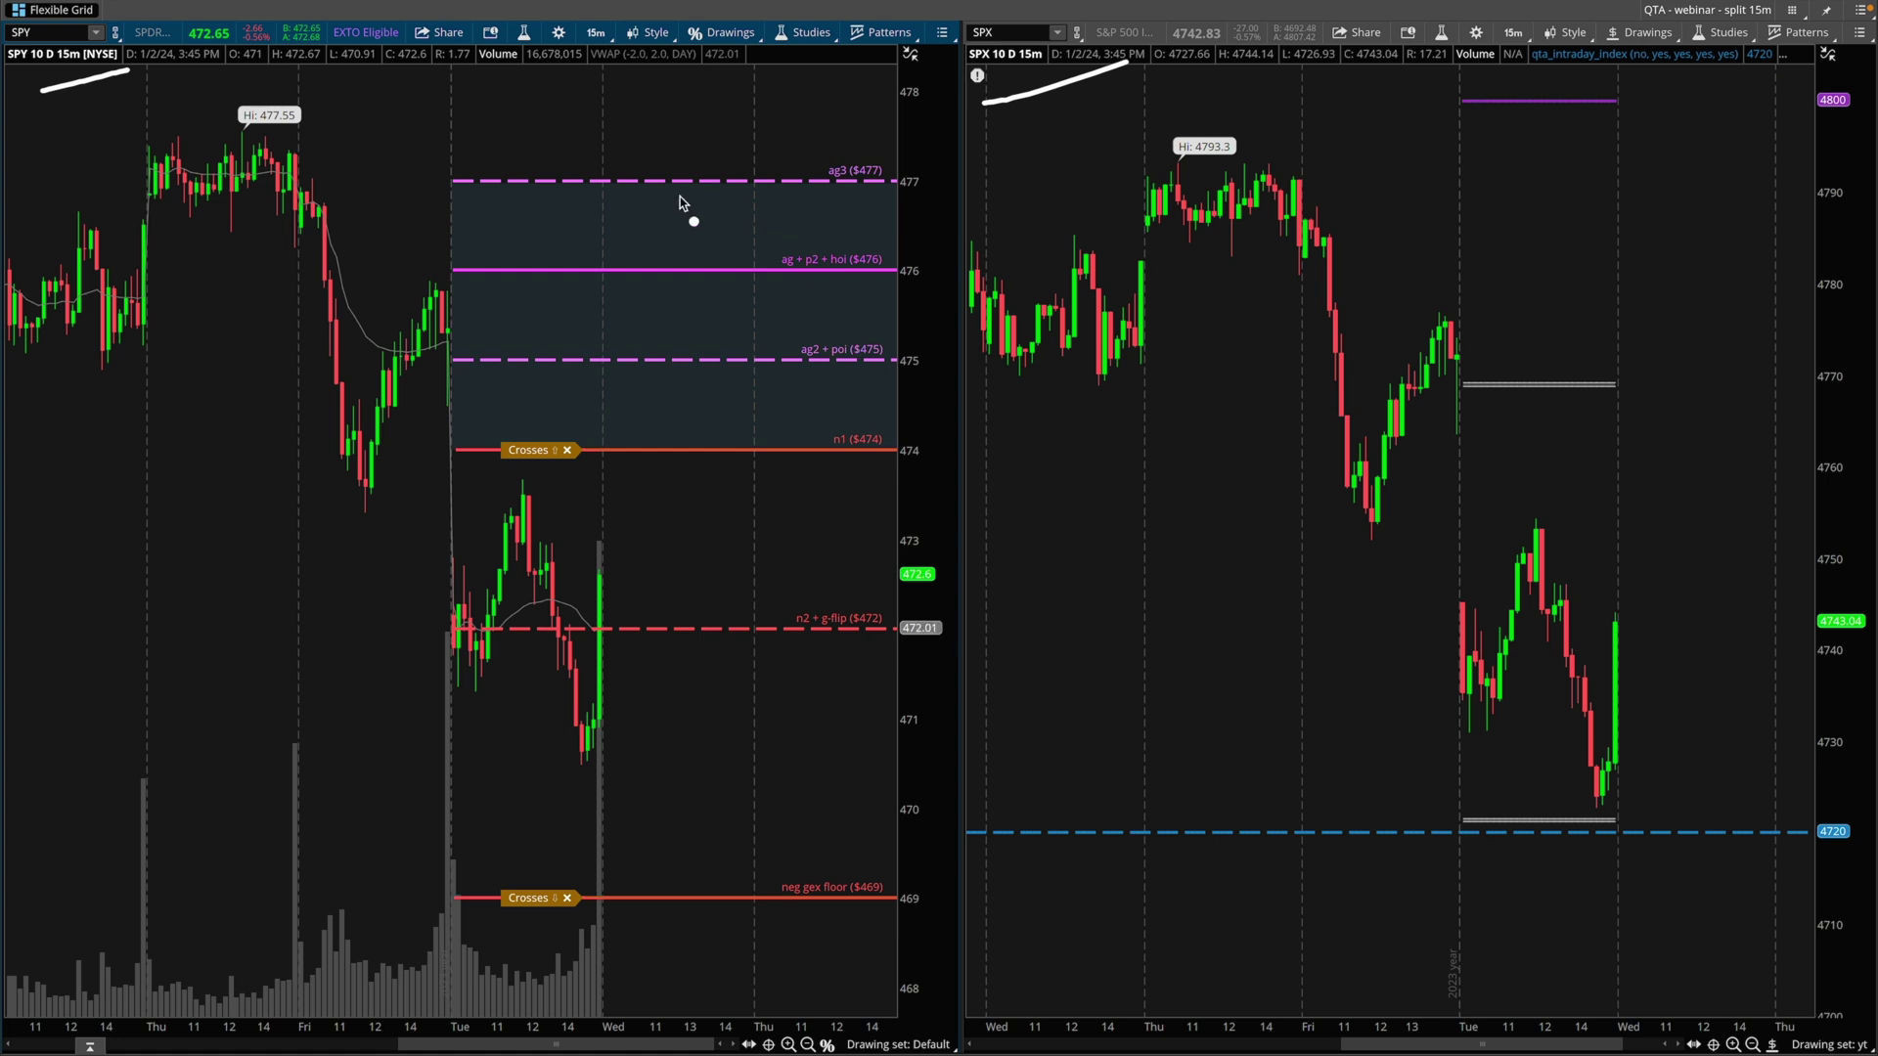
mouse_move(445, 227)
mouse_down()
mouse_move(647, 847)
mouse_move(501, 185)
mouse_move(477, 196)
mouse_up()
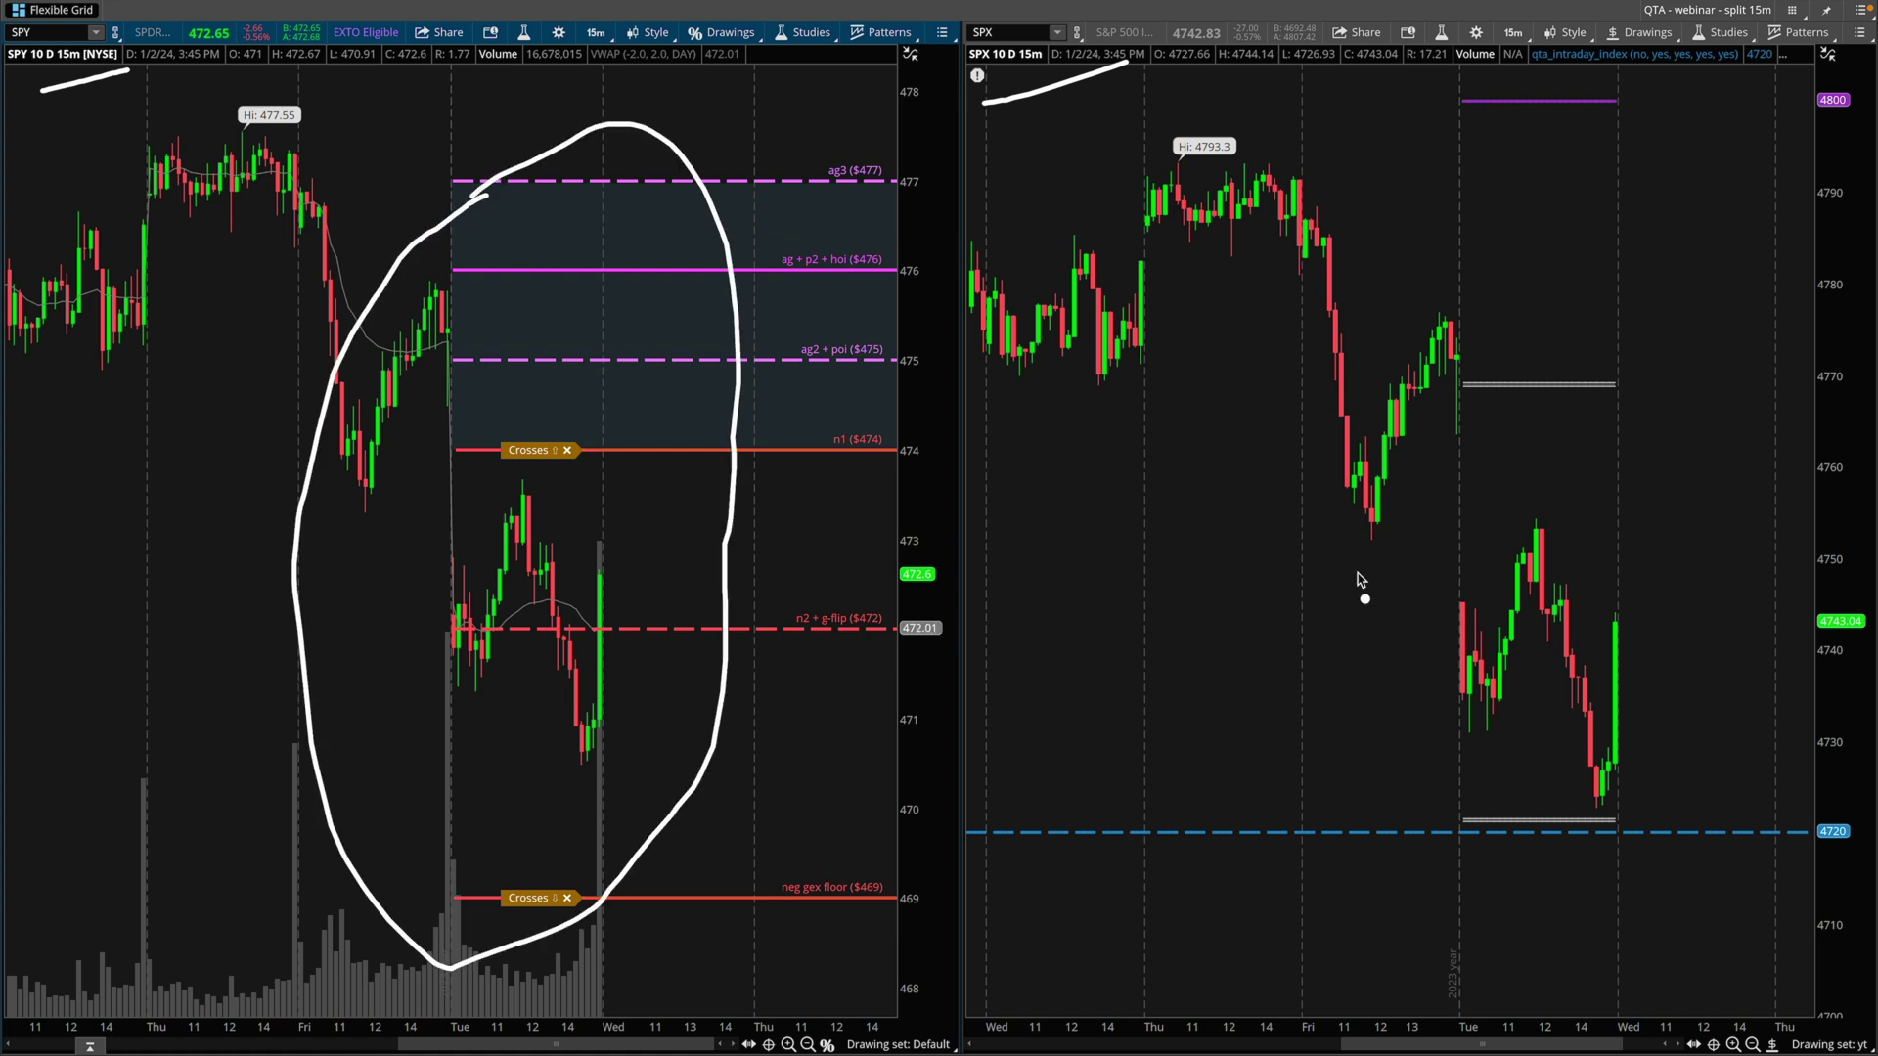
mouse_move(1626, 348)
mouse_down()
mouse_move(1600, 1019)
mouse_move(1611, 438)
mouse_up()
key(Escape)
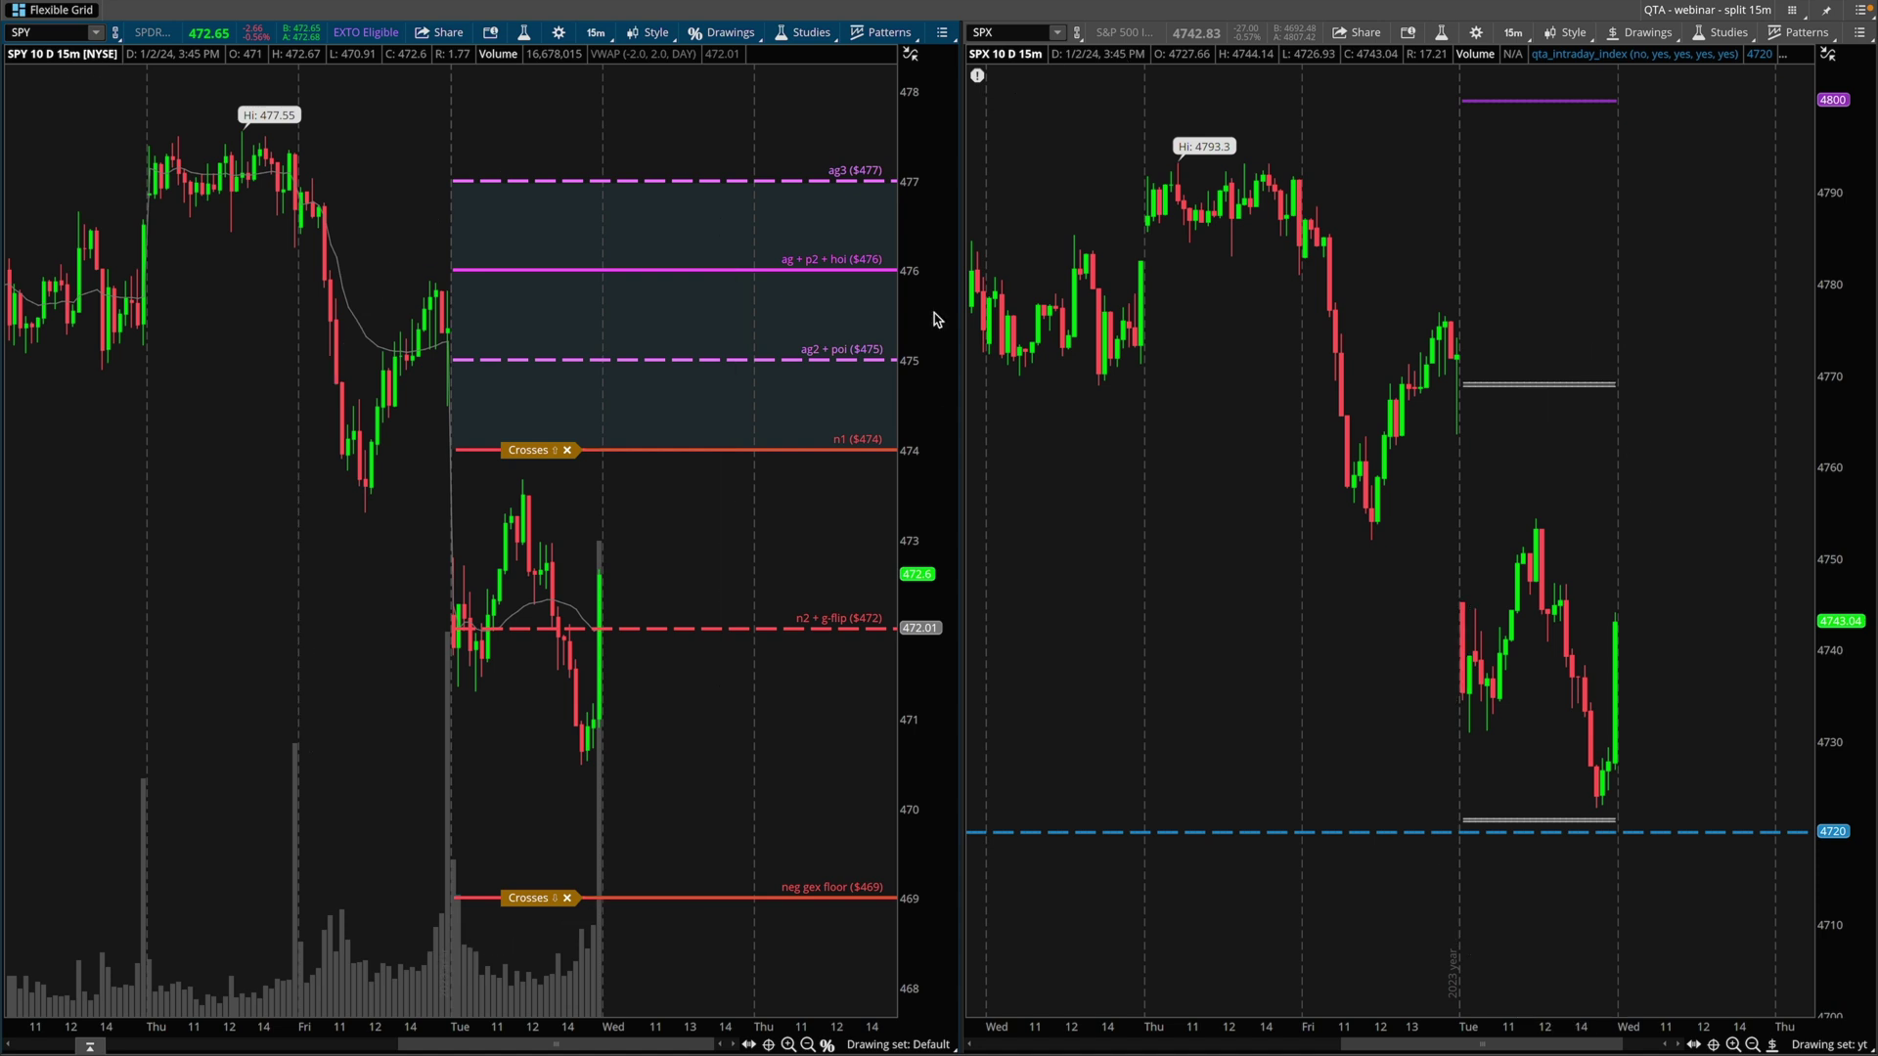
mouse_move(772, 126)
mouse_down()
mouse_move(739, 812)
mouse_move(943, 142)
mouse_up()
key(Escape)
- Switch the SPY chart's drawing set to clear, trace its VWAP curve freehand and erase the tracing
click(929, 1044)
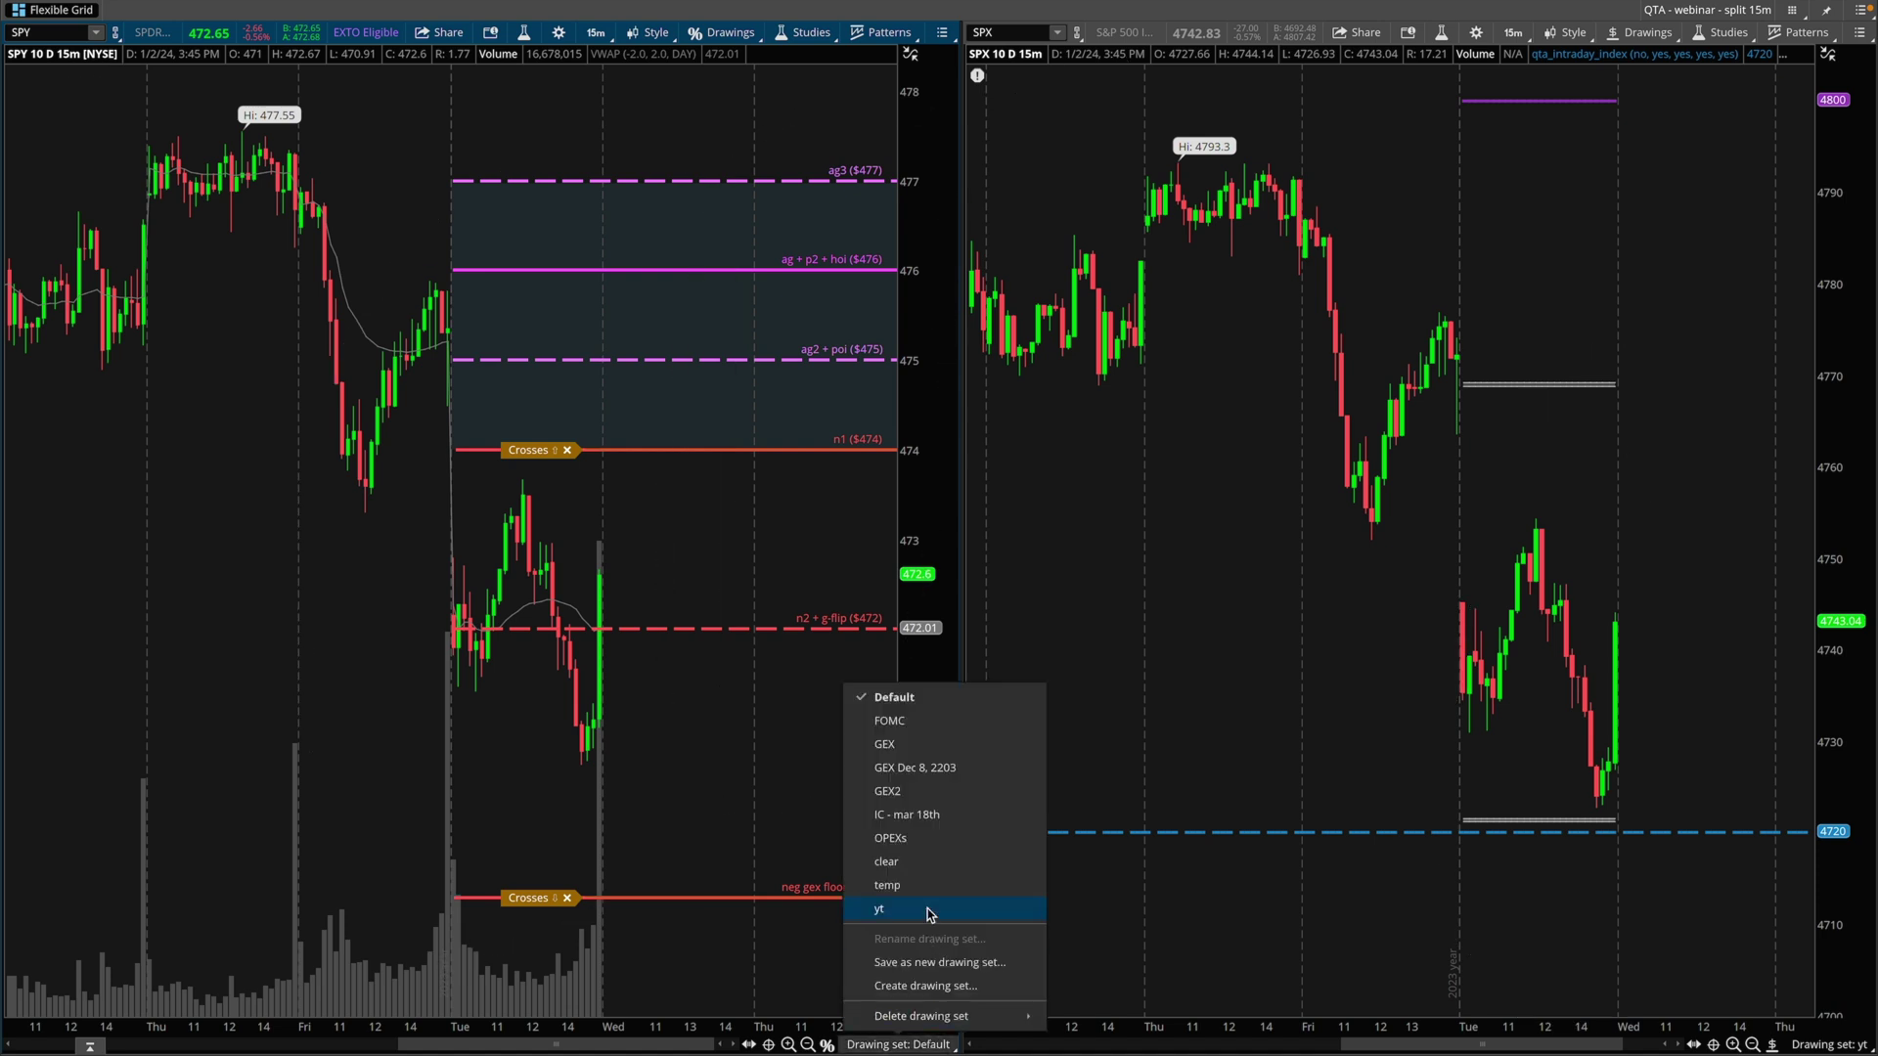
click(920, 863)
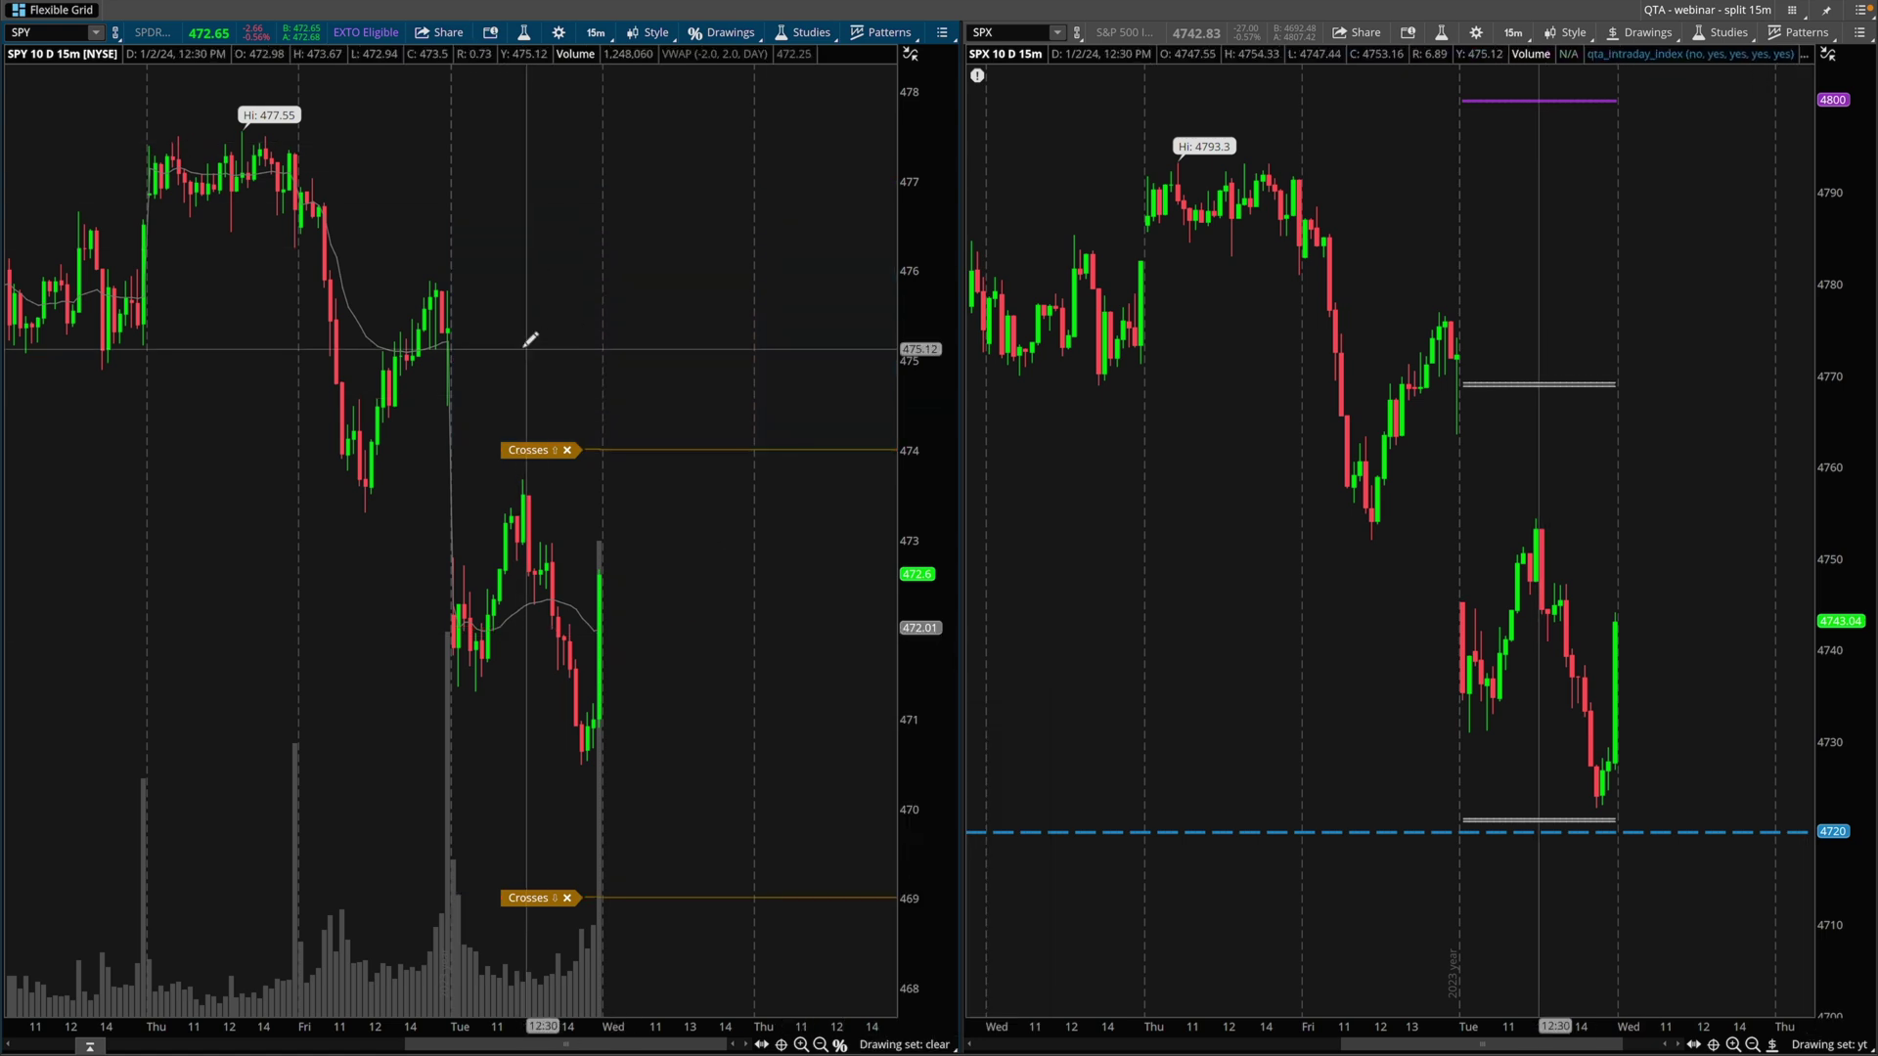
mouse_move(336, 323)
mouse_down()
mouse_move(450, 340)
mouse_move(442, 533)
mouse_move(516, 616)
mouse_move(626, 650)
mouse_up()
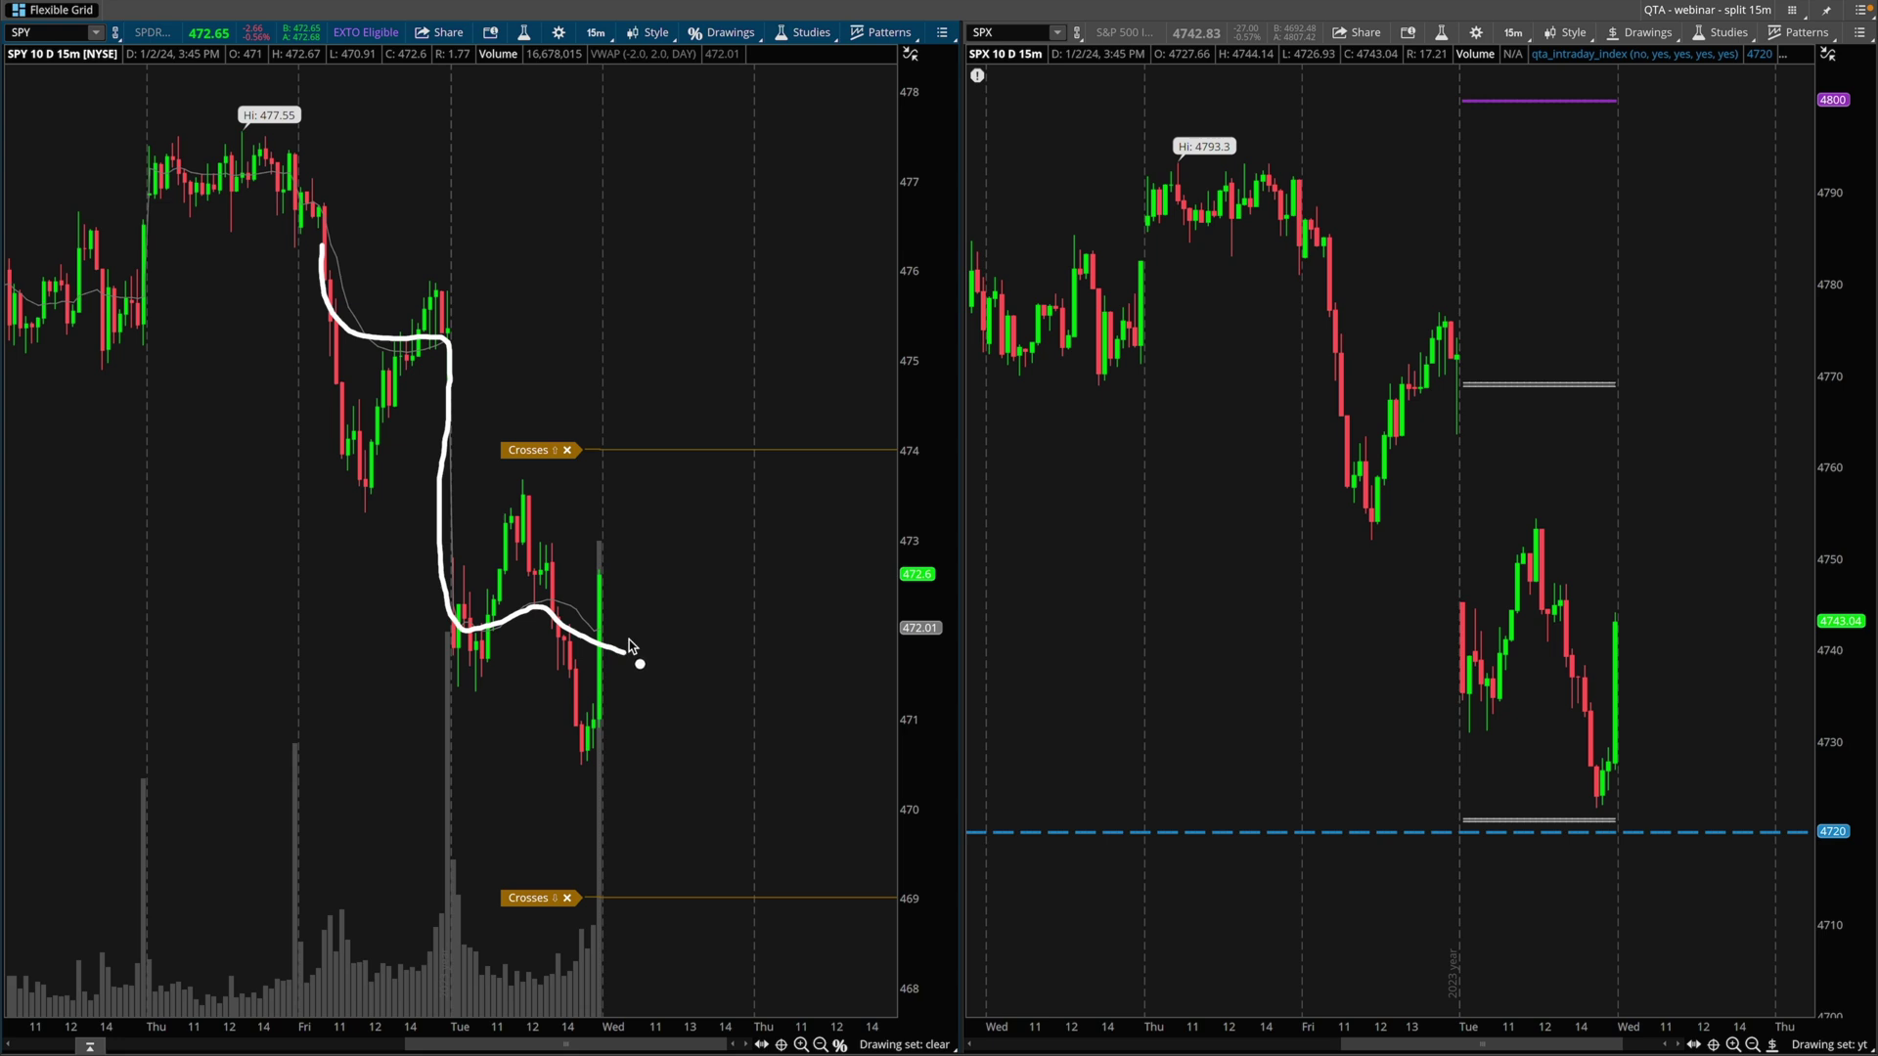
key(Escape)
- Restore the Default drawing set on the SPY chart and compress its price scale to include the p1 + coi ($480) level
click(922, 1043)
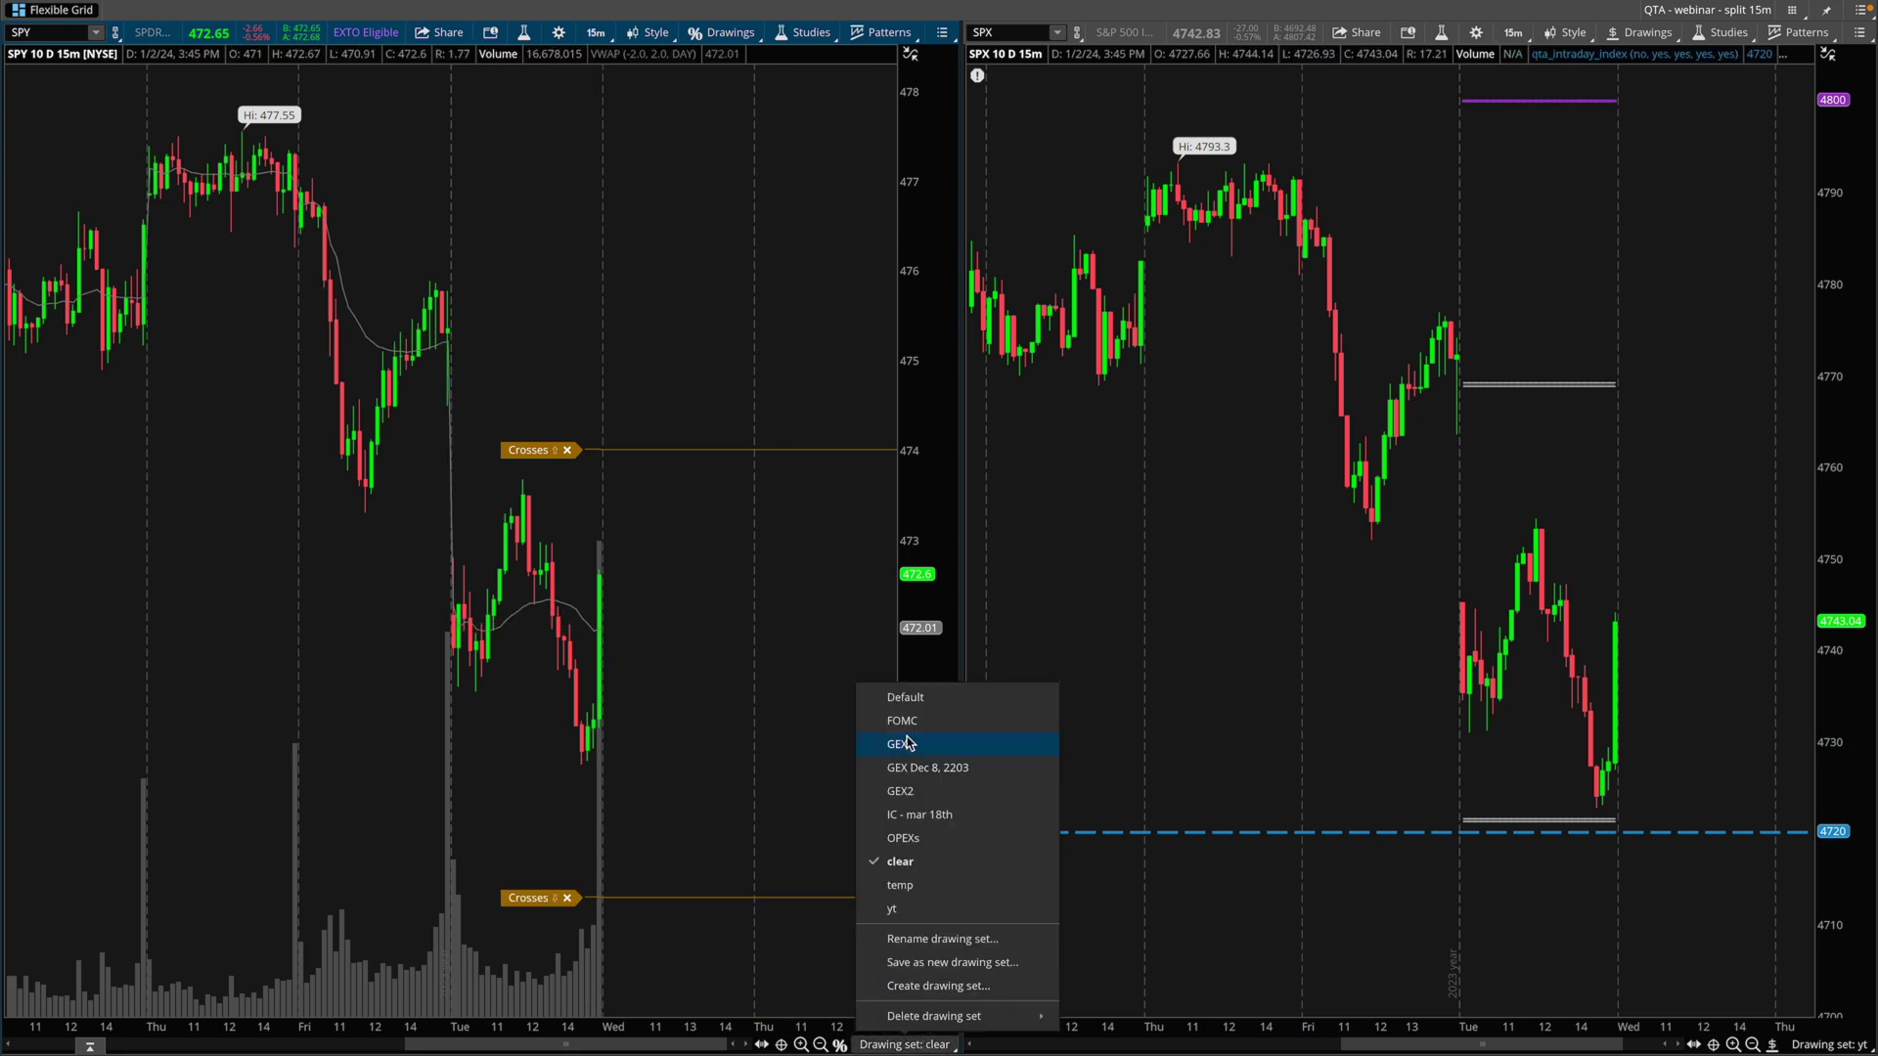
click(909, 701)
drag(911, 448, 924, 520)
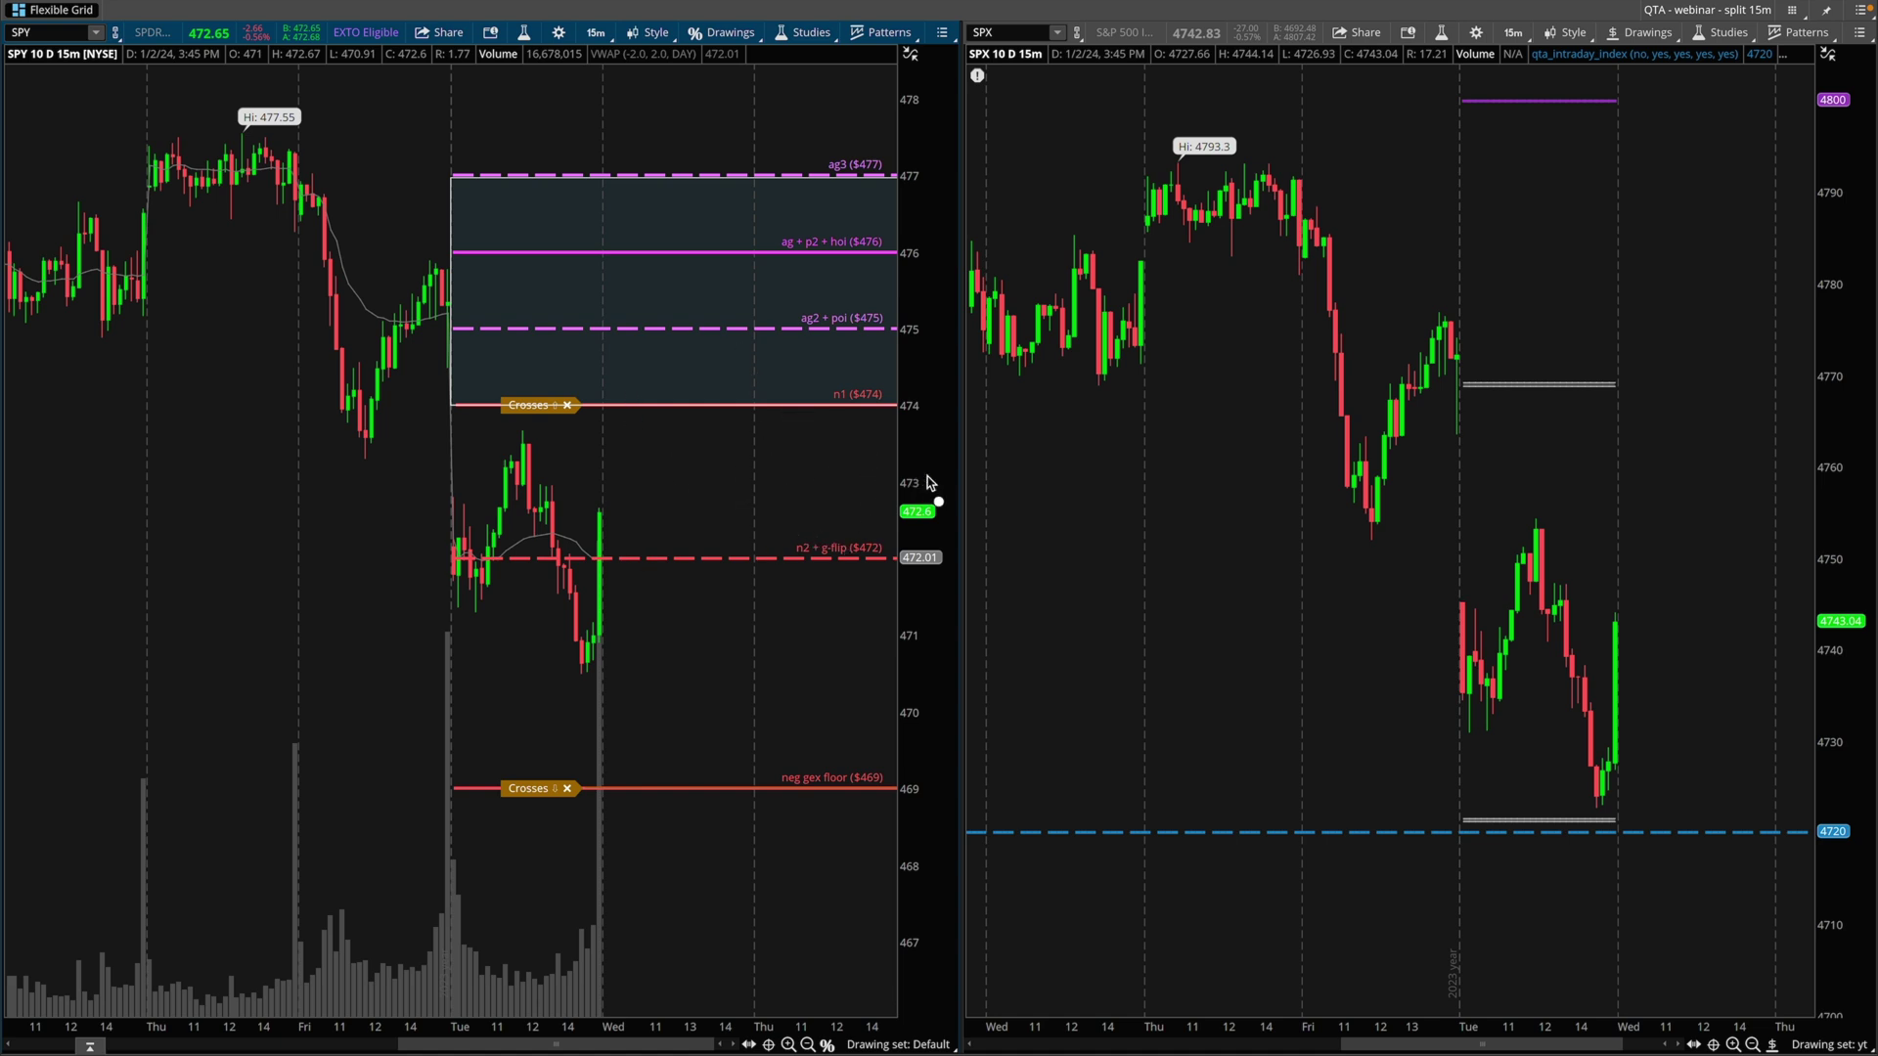
drag(942, 388, 920, 603)
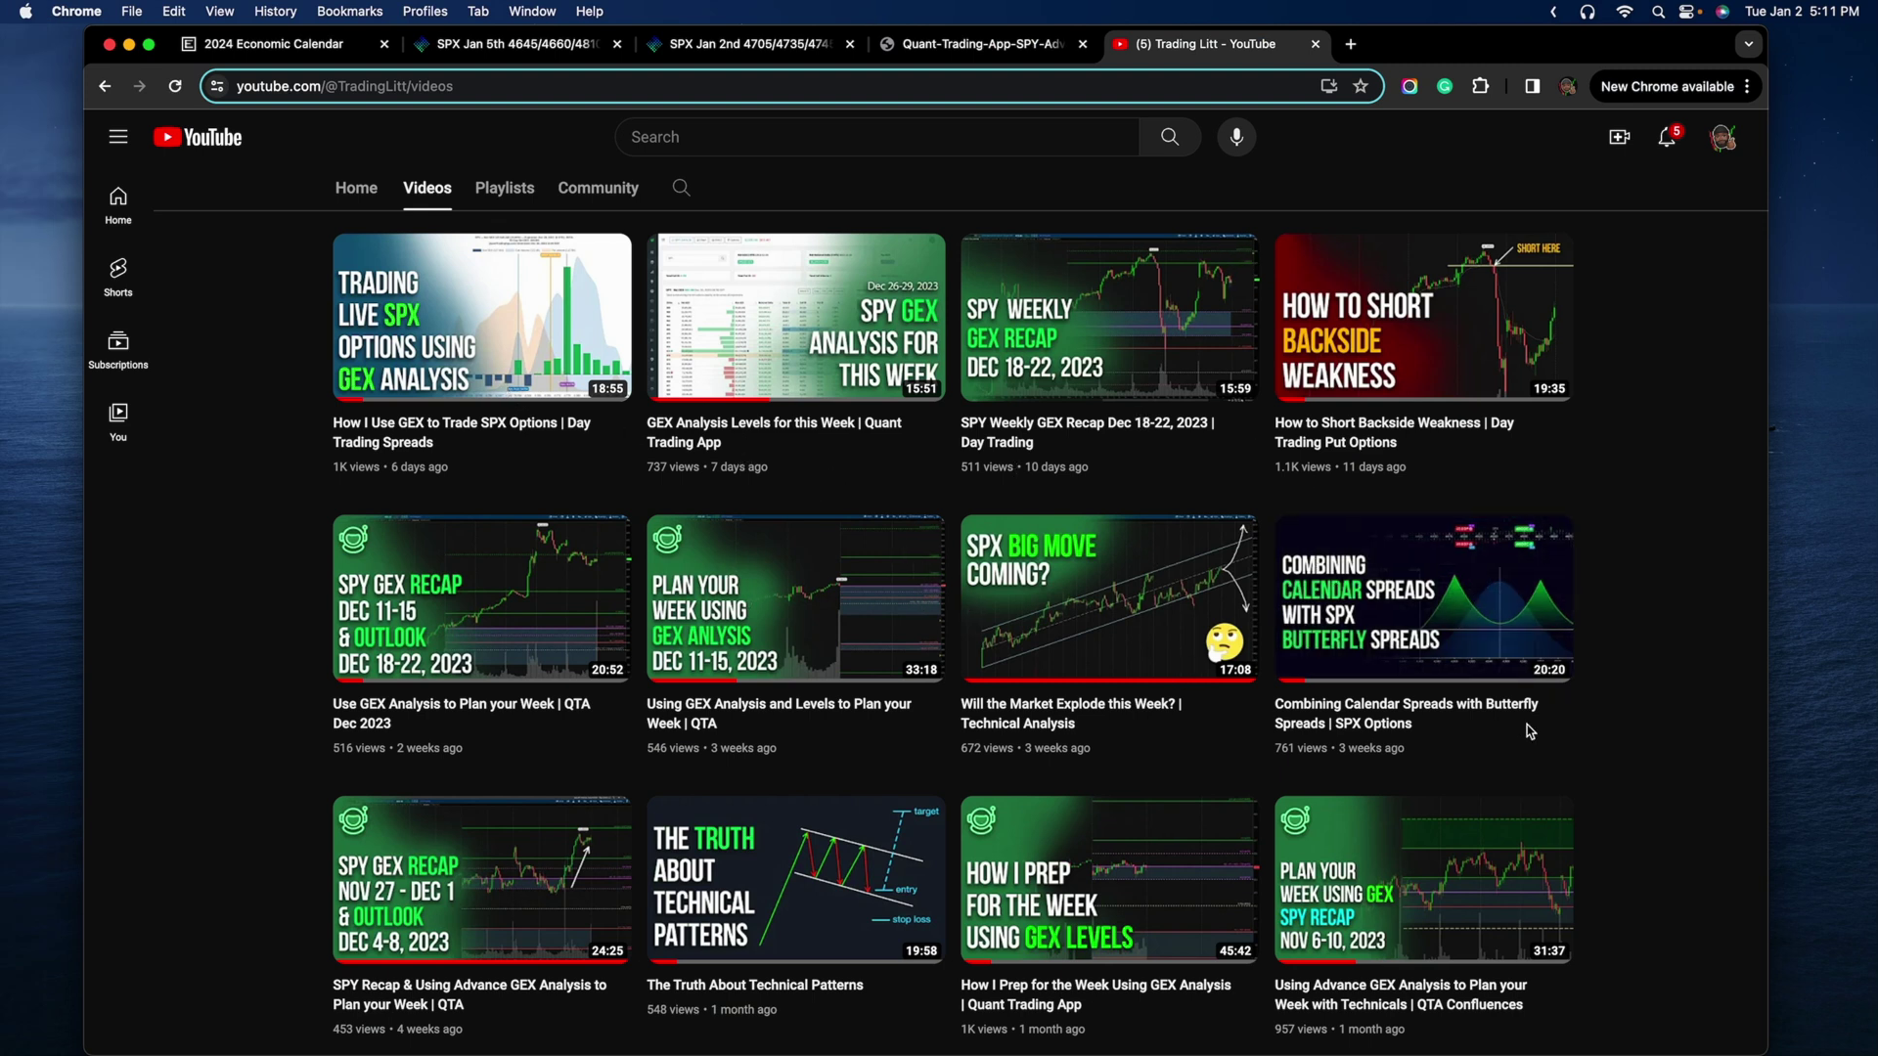
- Circle the "How I Prep for the Week Using GEX Levels" video on the YouTube channel page and return to the charts
scroll(1632, 737, down, 1)
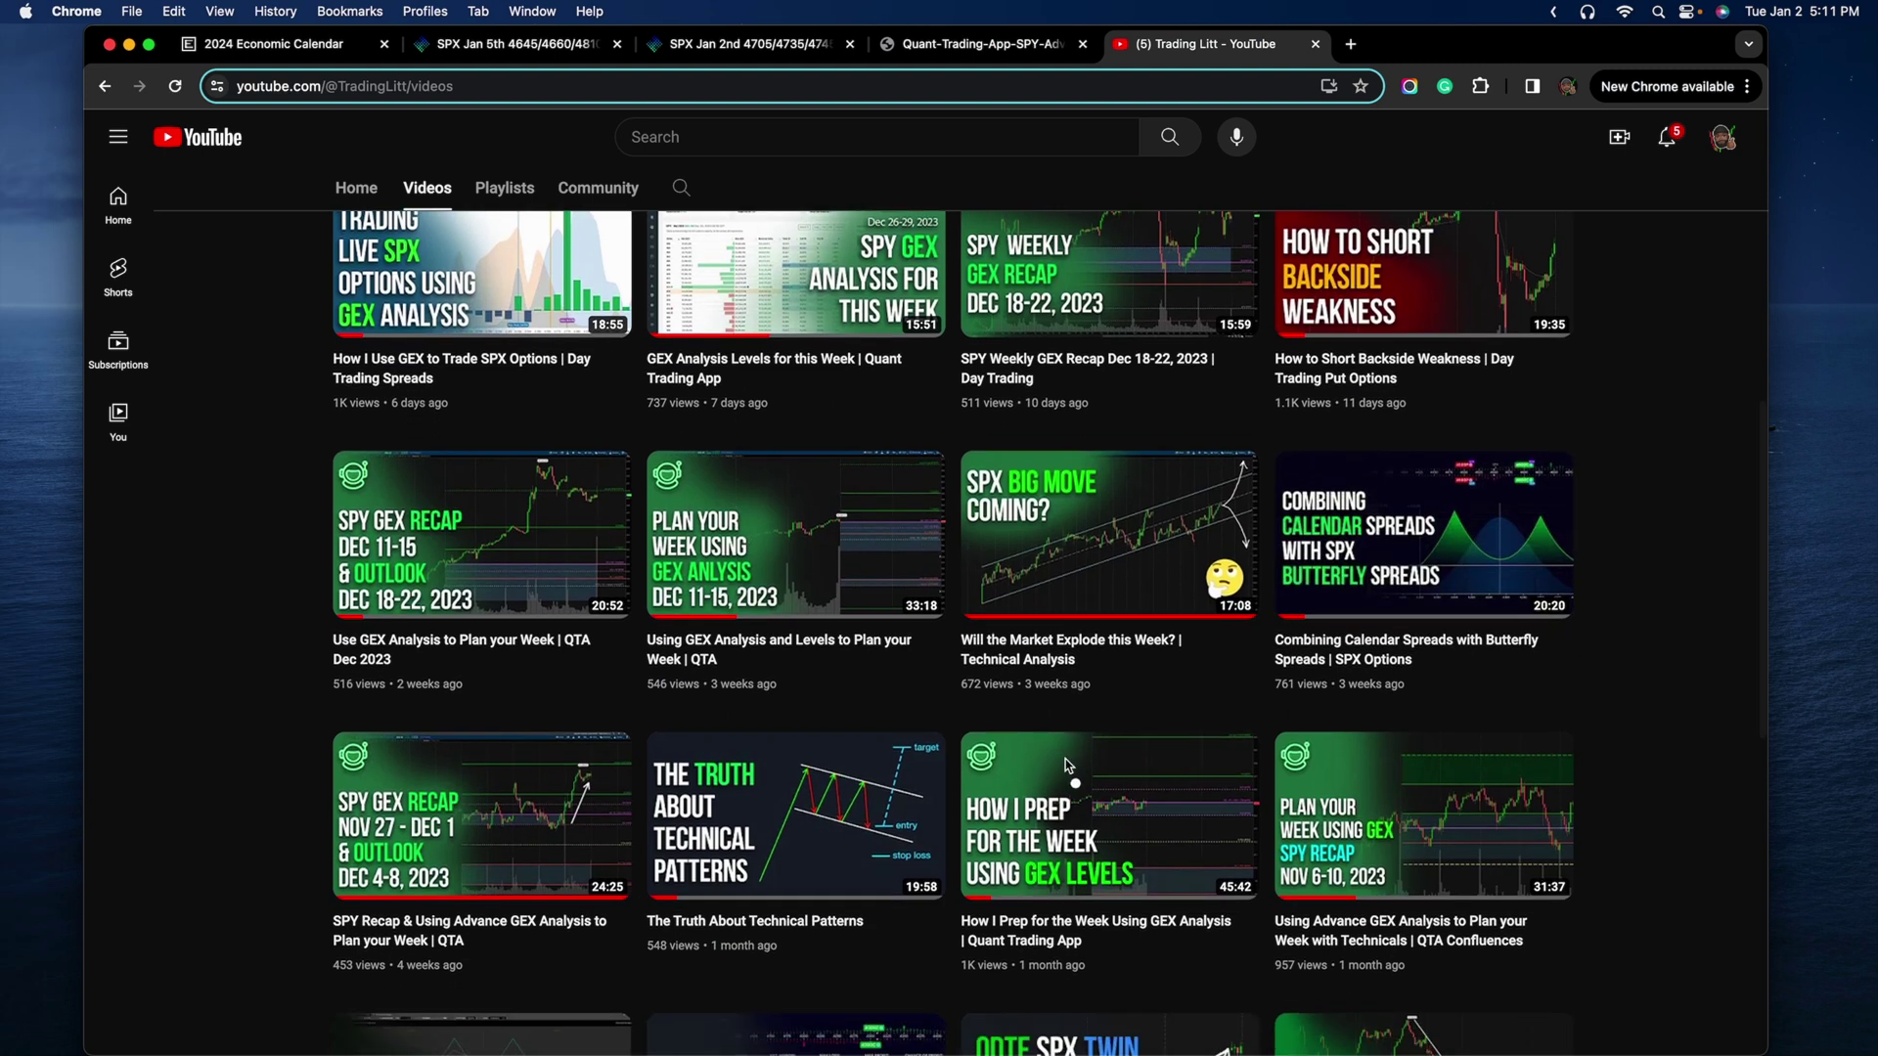
mouse_move(1101, 713)
mouse_down()
mouse_move(953, 793)
mouse_move(963, 963)
mouse_move(1138, 996)
mouse_move(1228, 753)
mouse_move(1092, 712)
mouse_up()
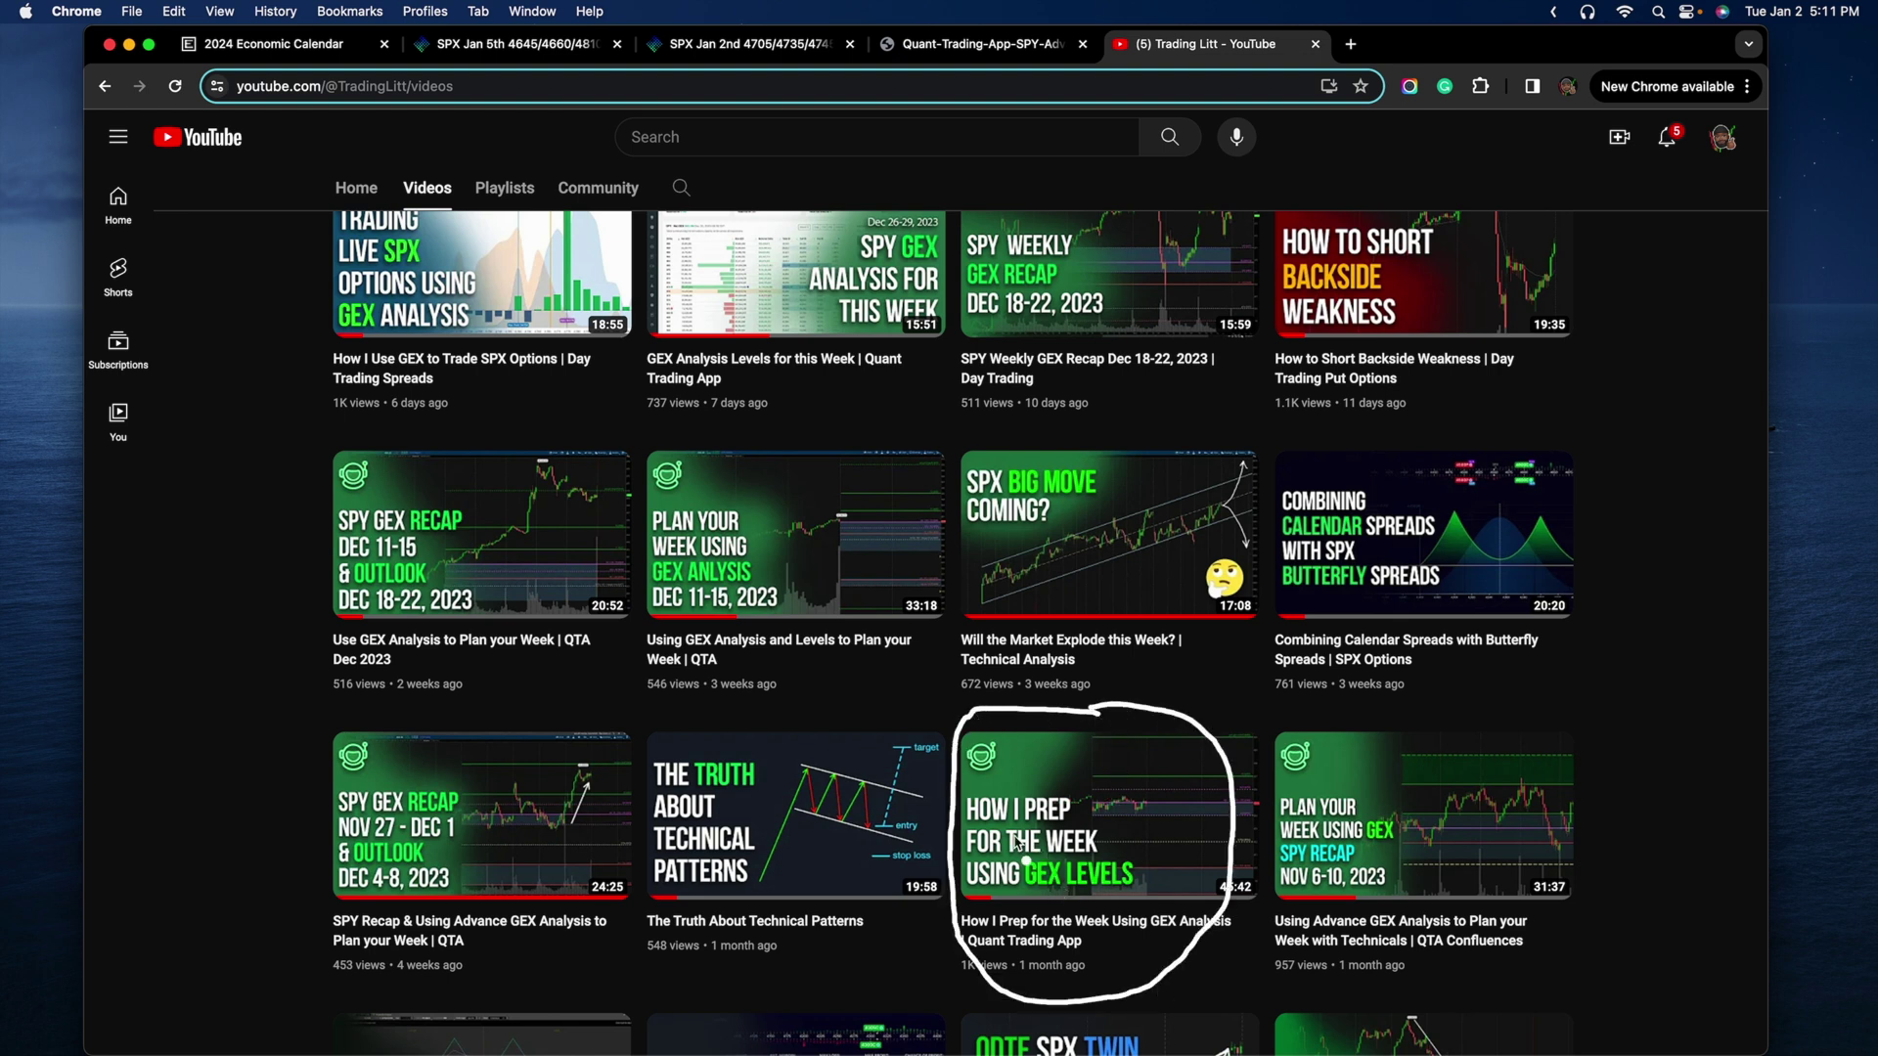
key(ctrl+Right)
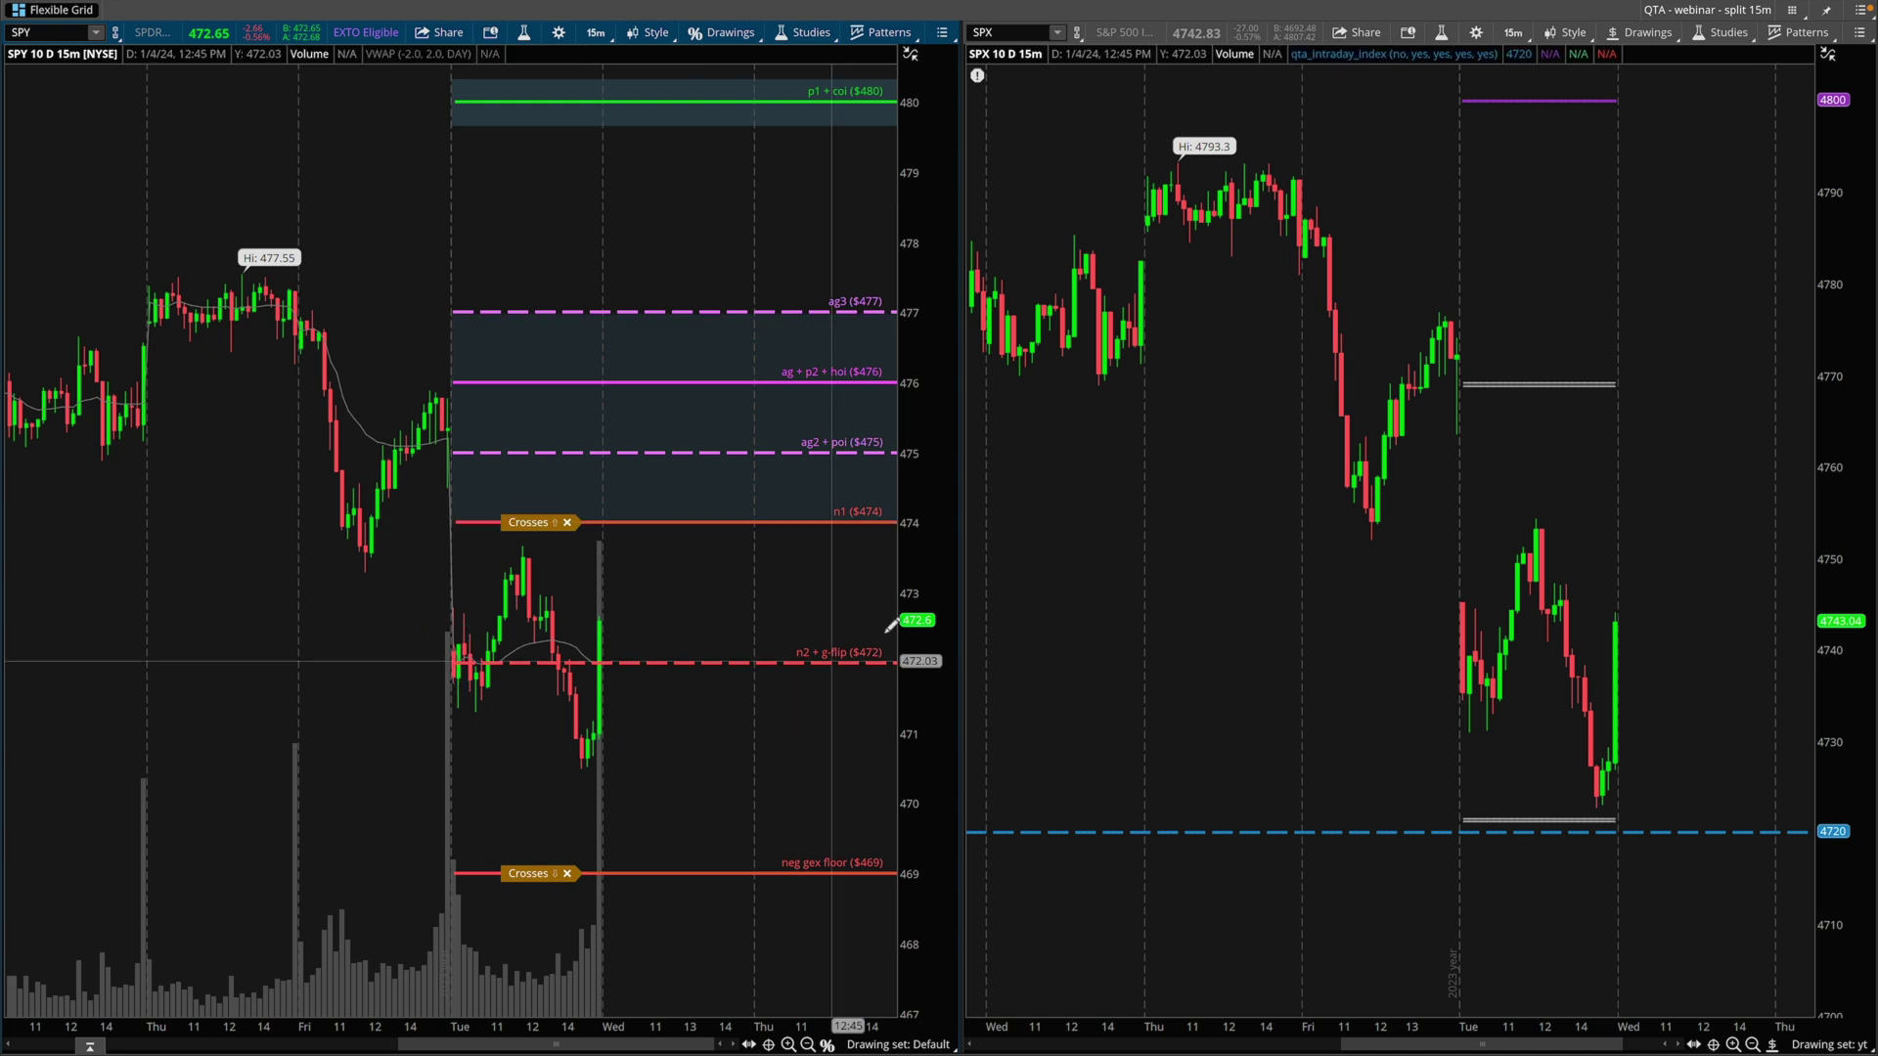
- Compress the SPY and SPX price scales until the SPX 4825 level shows, temporarily crossing the upper grey SPX line
drag(931, 612, 927, 691)
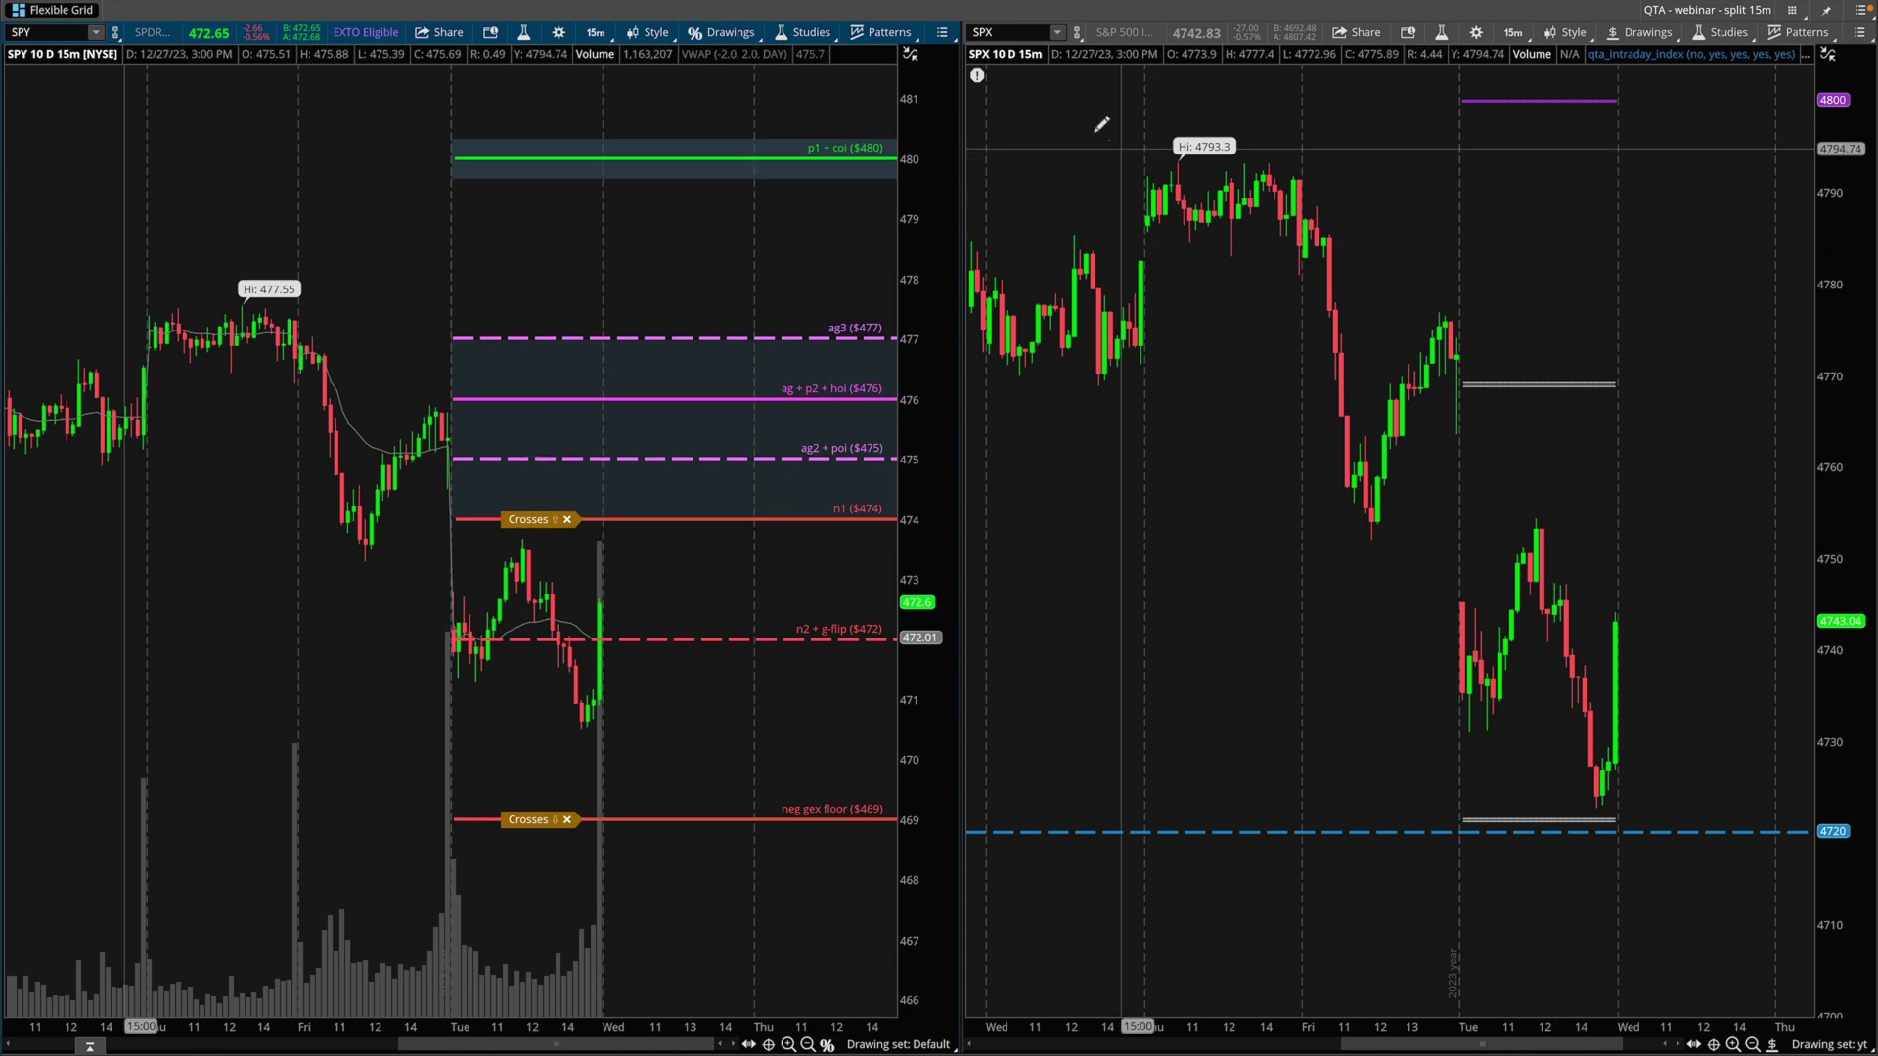
drag(1569, 362, 1503, 430)
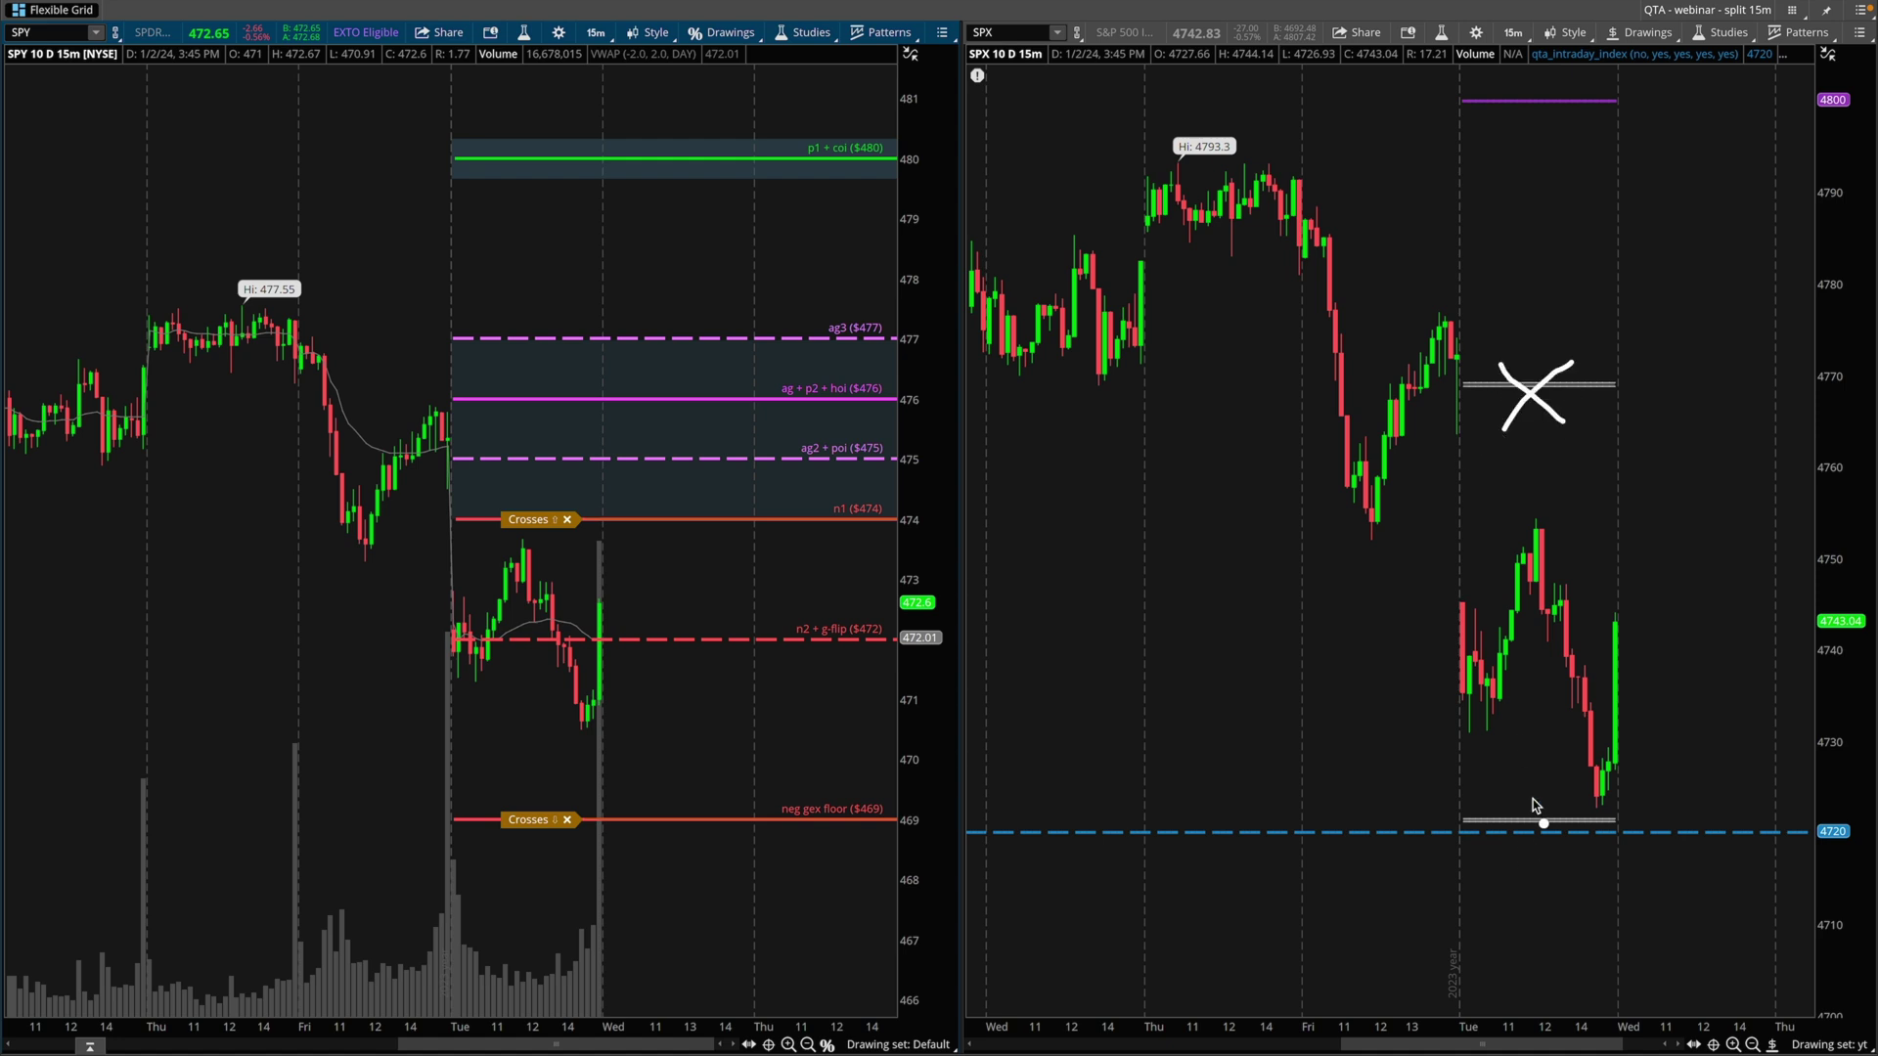
key(Escape)
mouse_move(1843, 214)
mouse_down()
mouse_move(1846, 591)
mouse_move(1857, 348)
mouse_move(1832, 761)
mouse_move(1833, 574)
mouse_up()
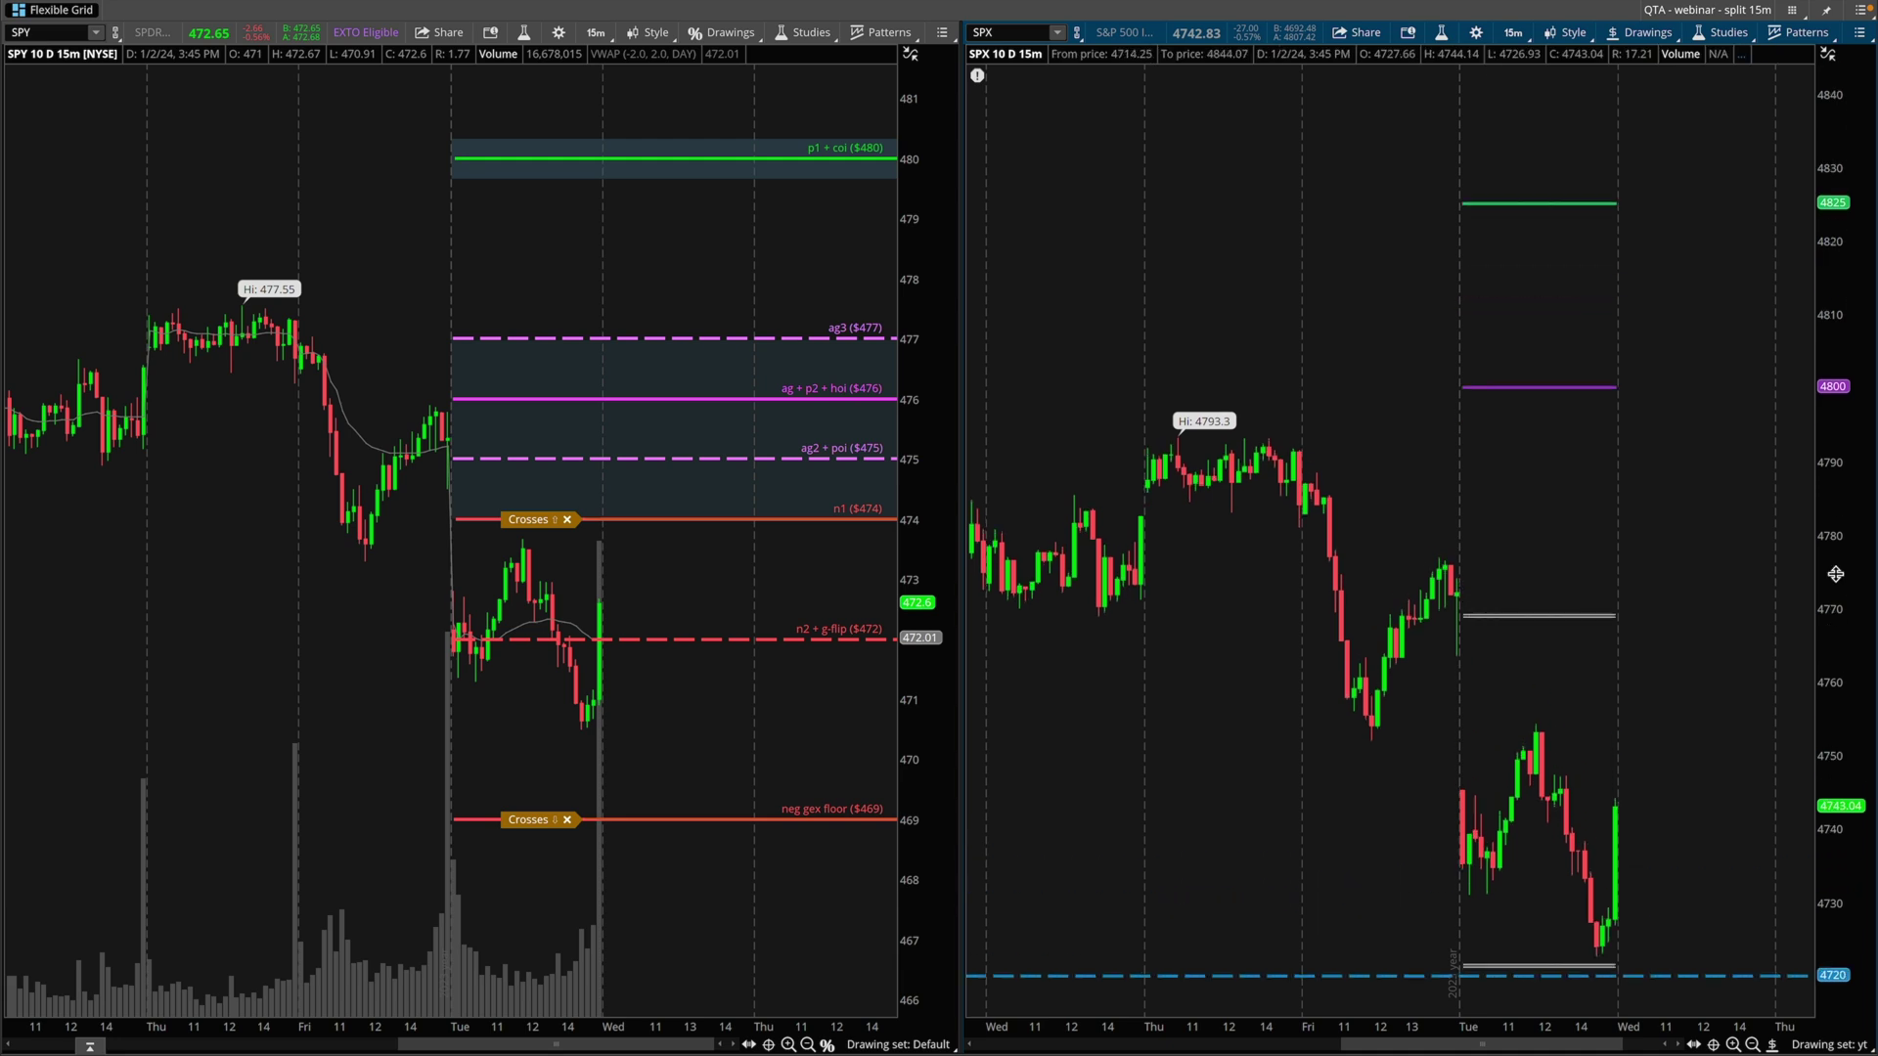
- Zoom the SPY chart in on Tuesday's session and fit its price scale to the levels between $469 and $477
drag(900, 640, 919, 575)
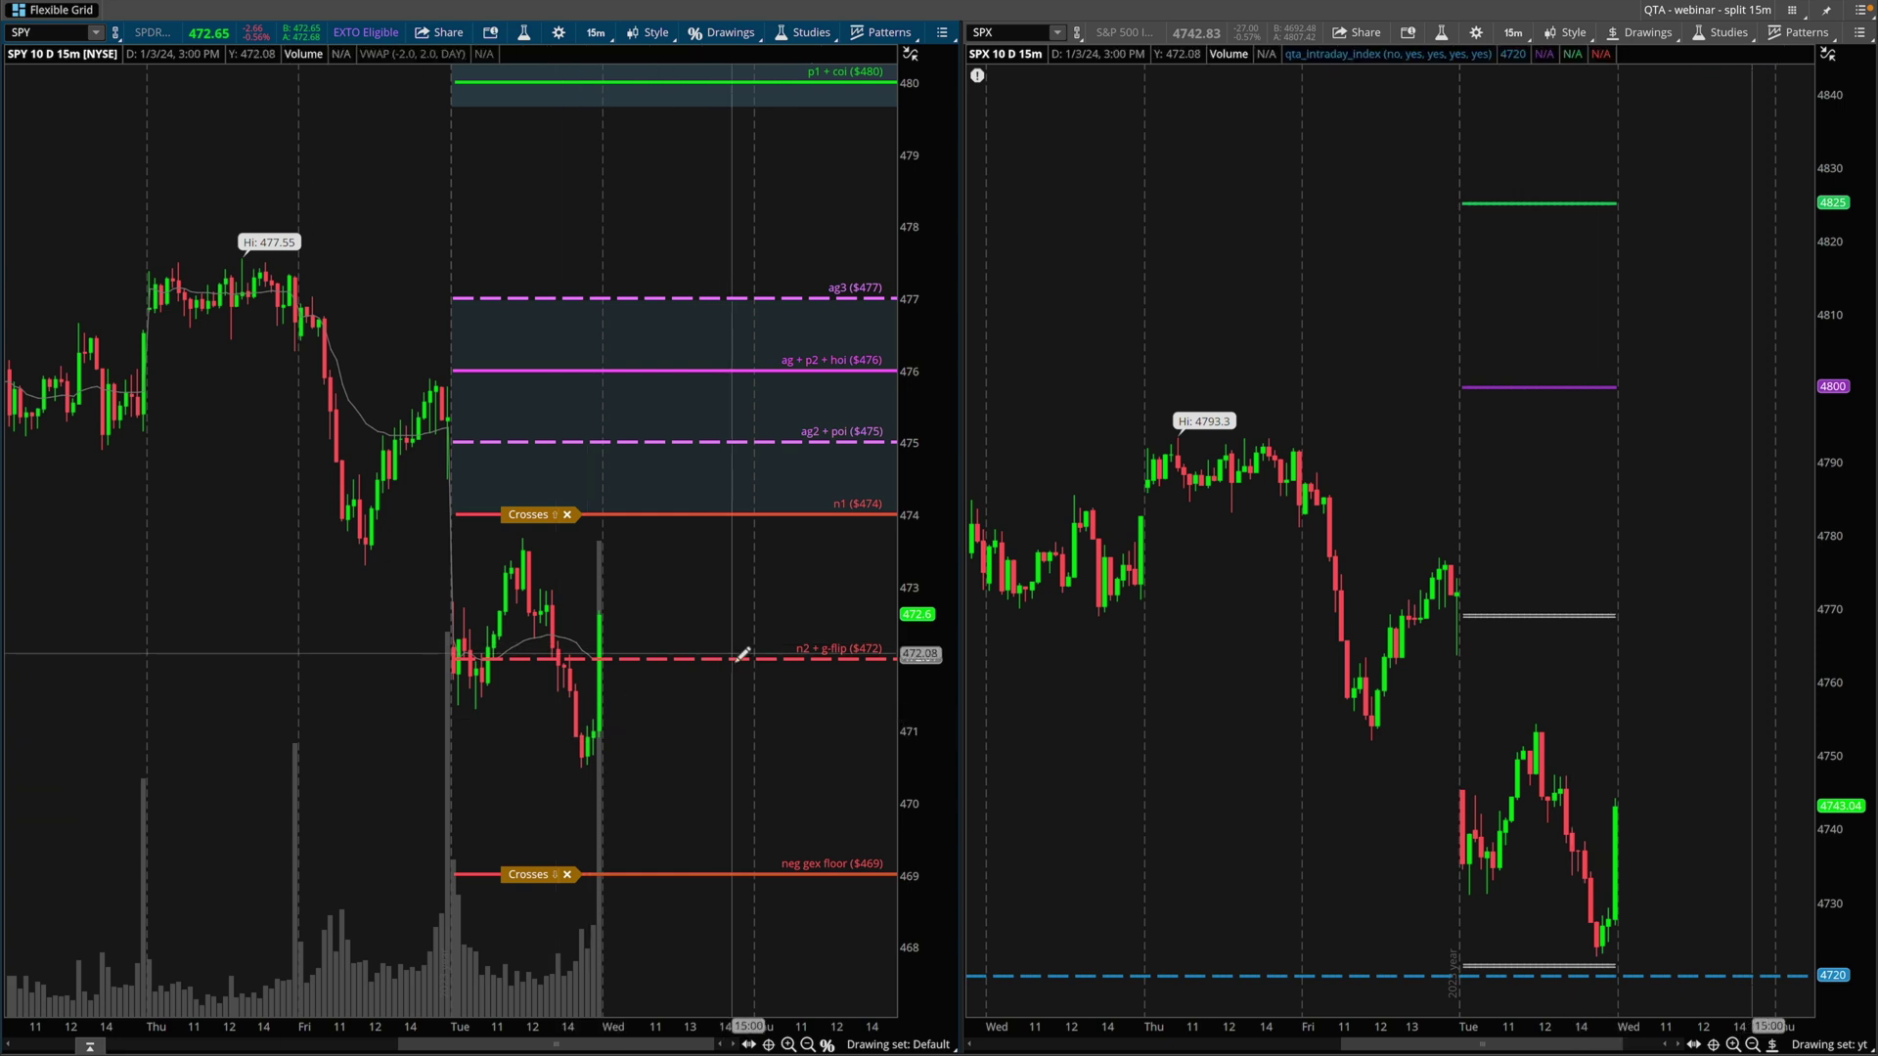
drag(715, 675, 794, 831)
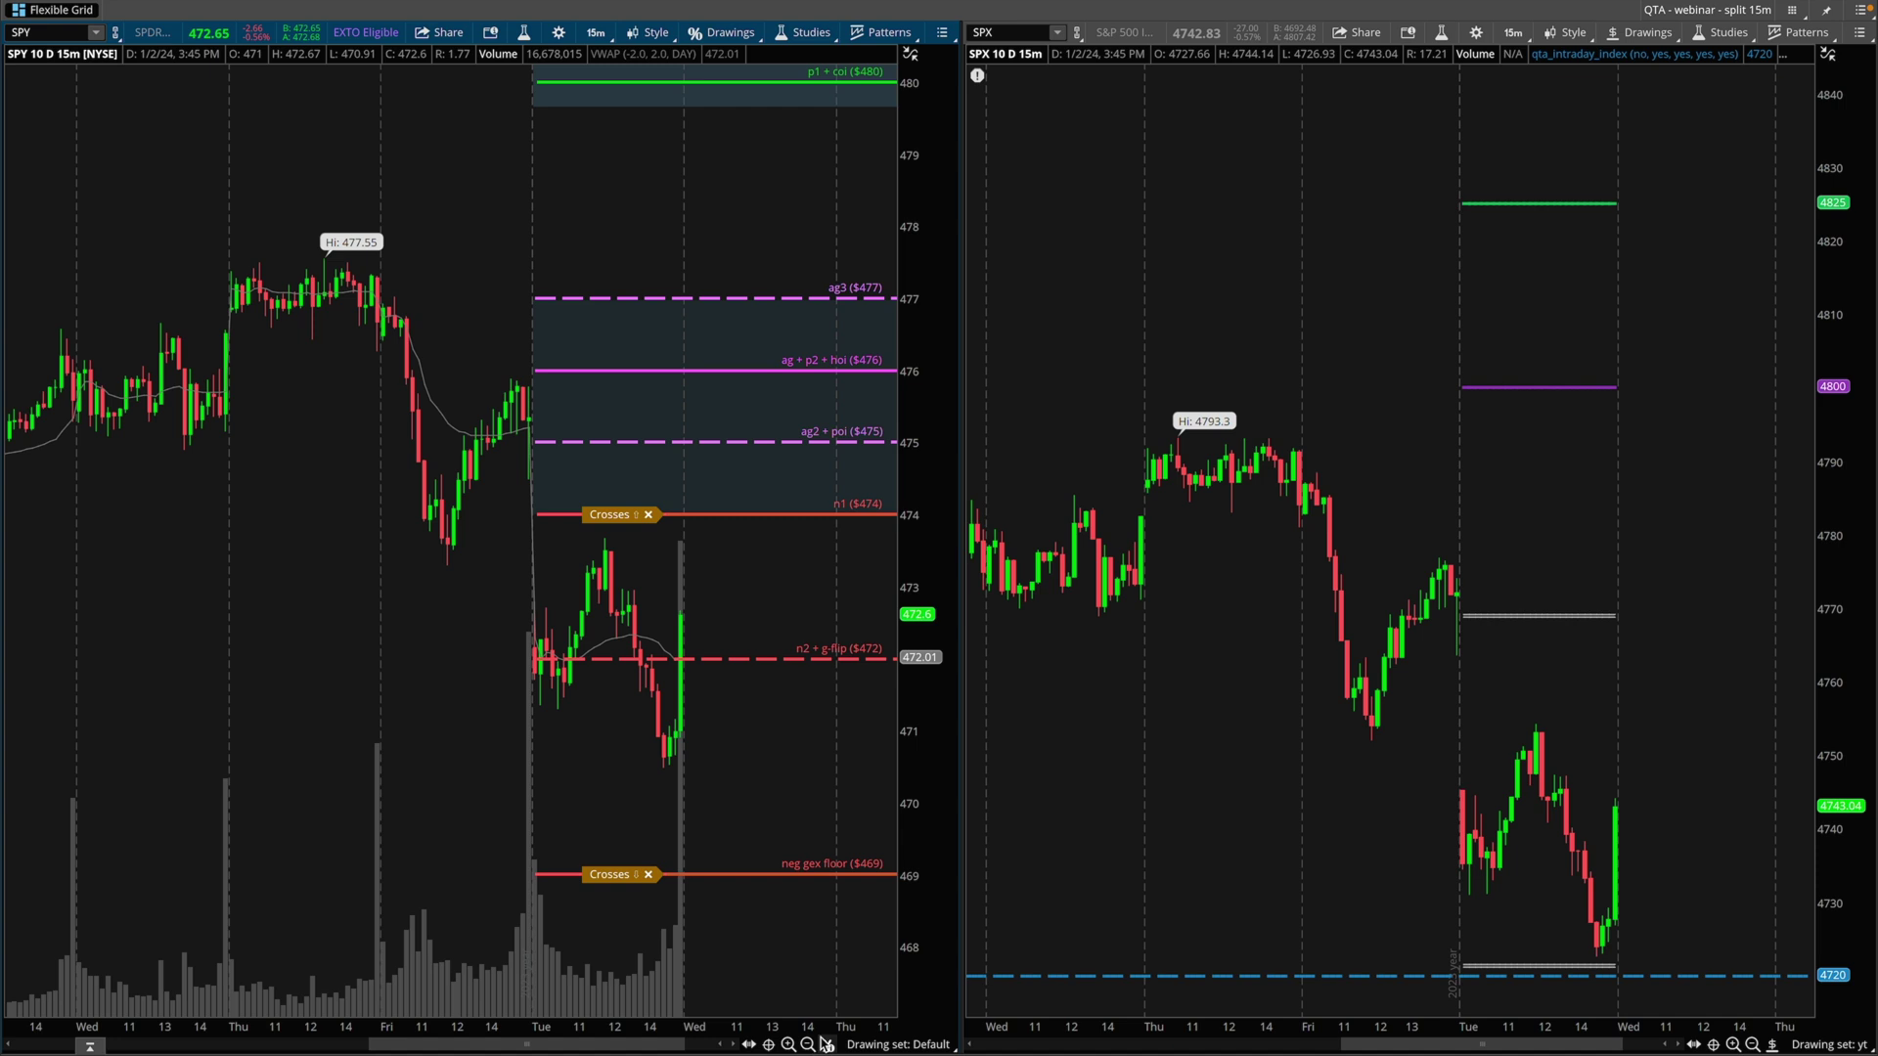
scroll(824, 1037, up, 3)
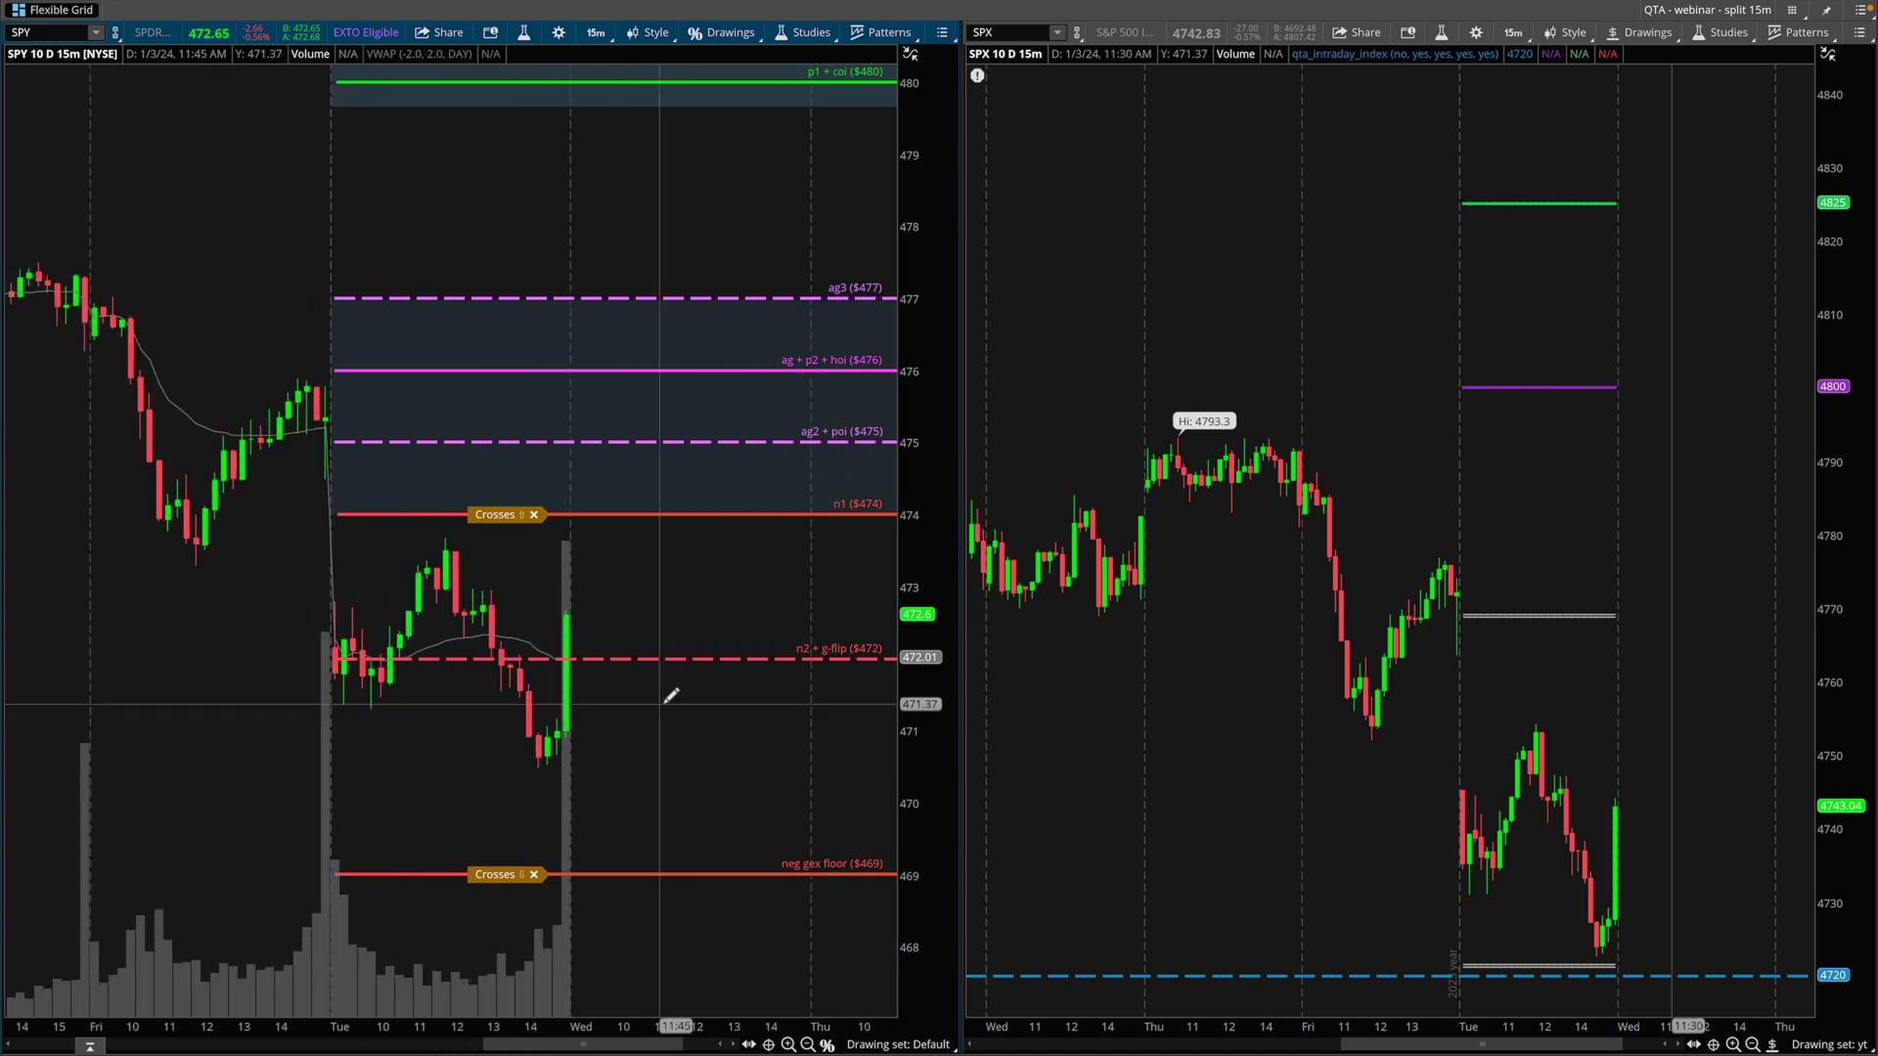
scroll(768, 742, up, 3)
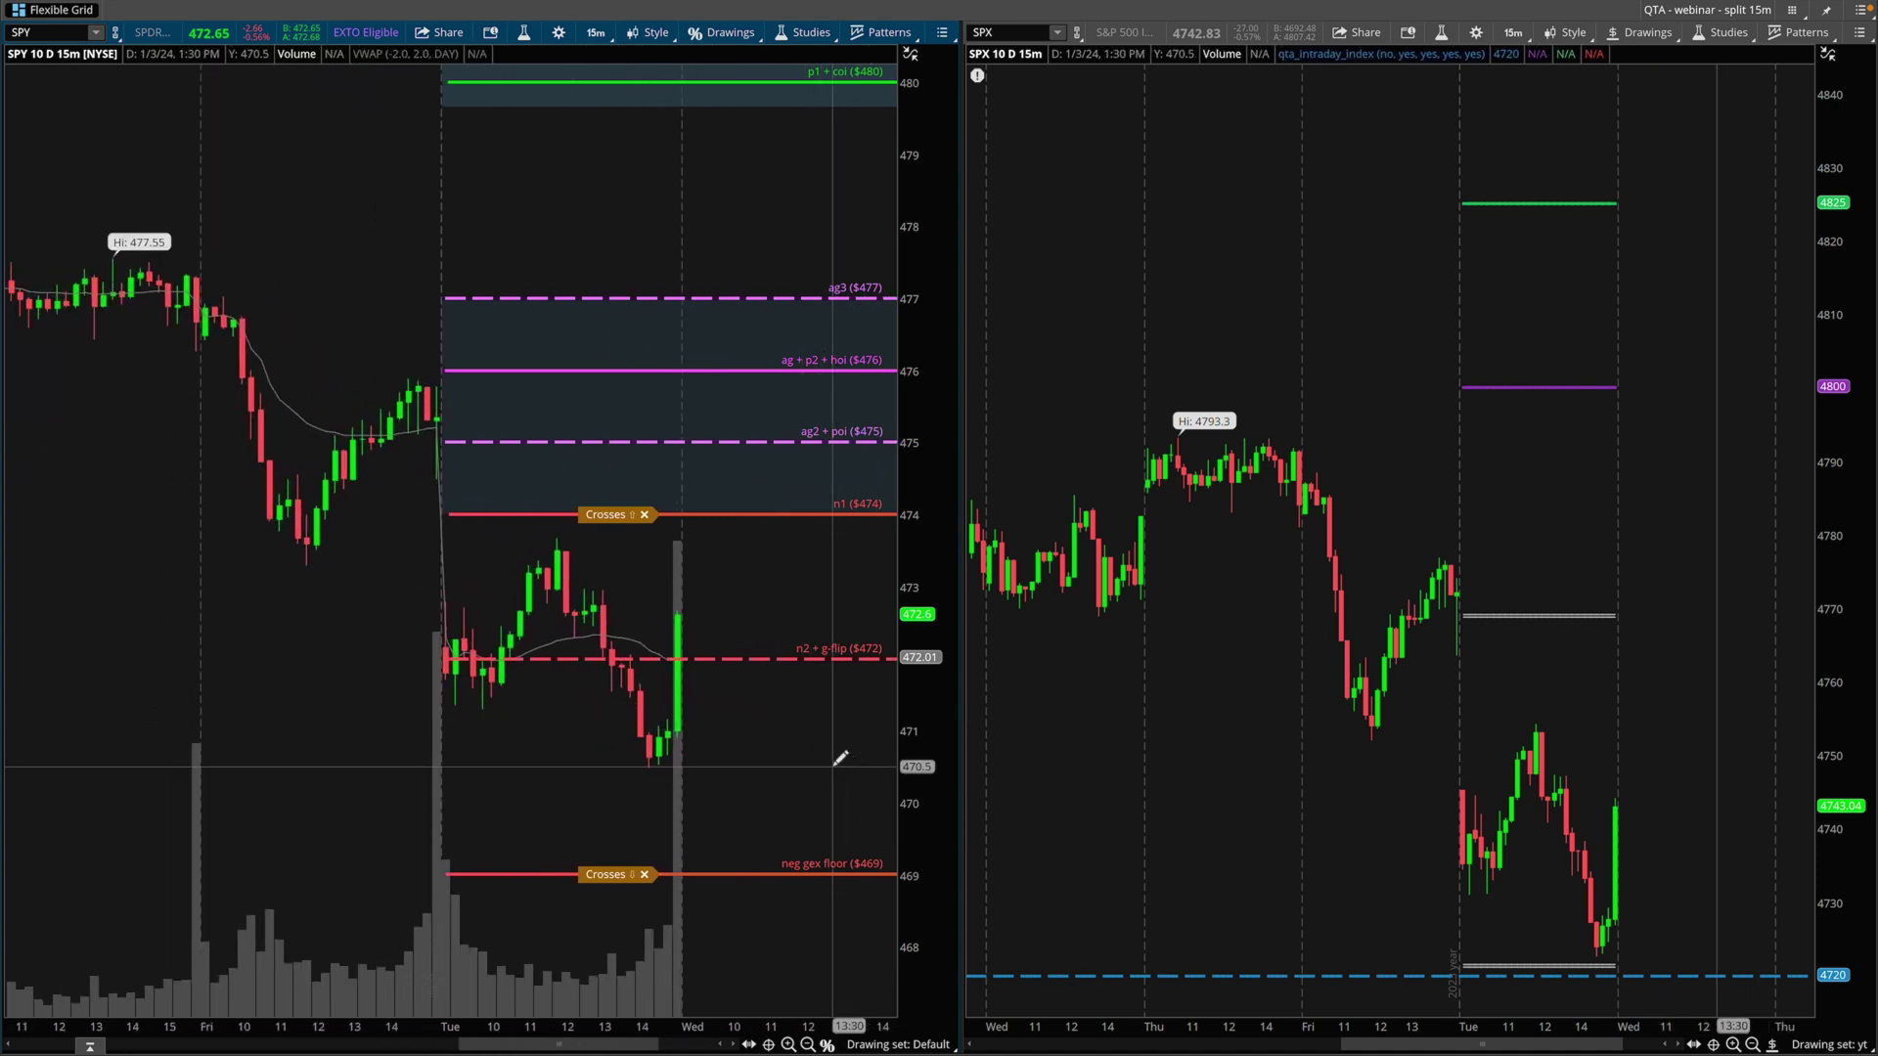
mouse_move(691, 613)
mouse_down()
mouse_move(362, 660)
mouse_move(734, 671)
mouse_move(626, 554)
mouse_up()
drag(927, 778, 930, 685)
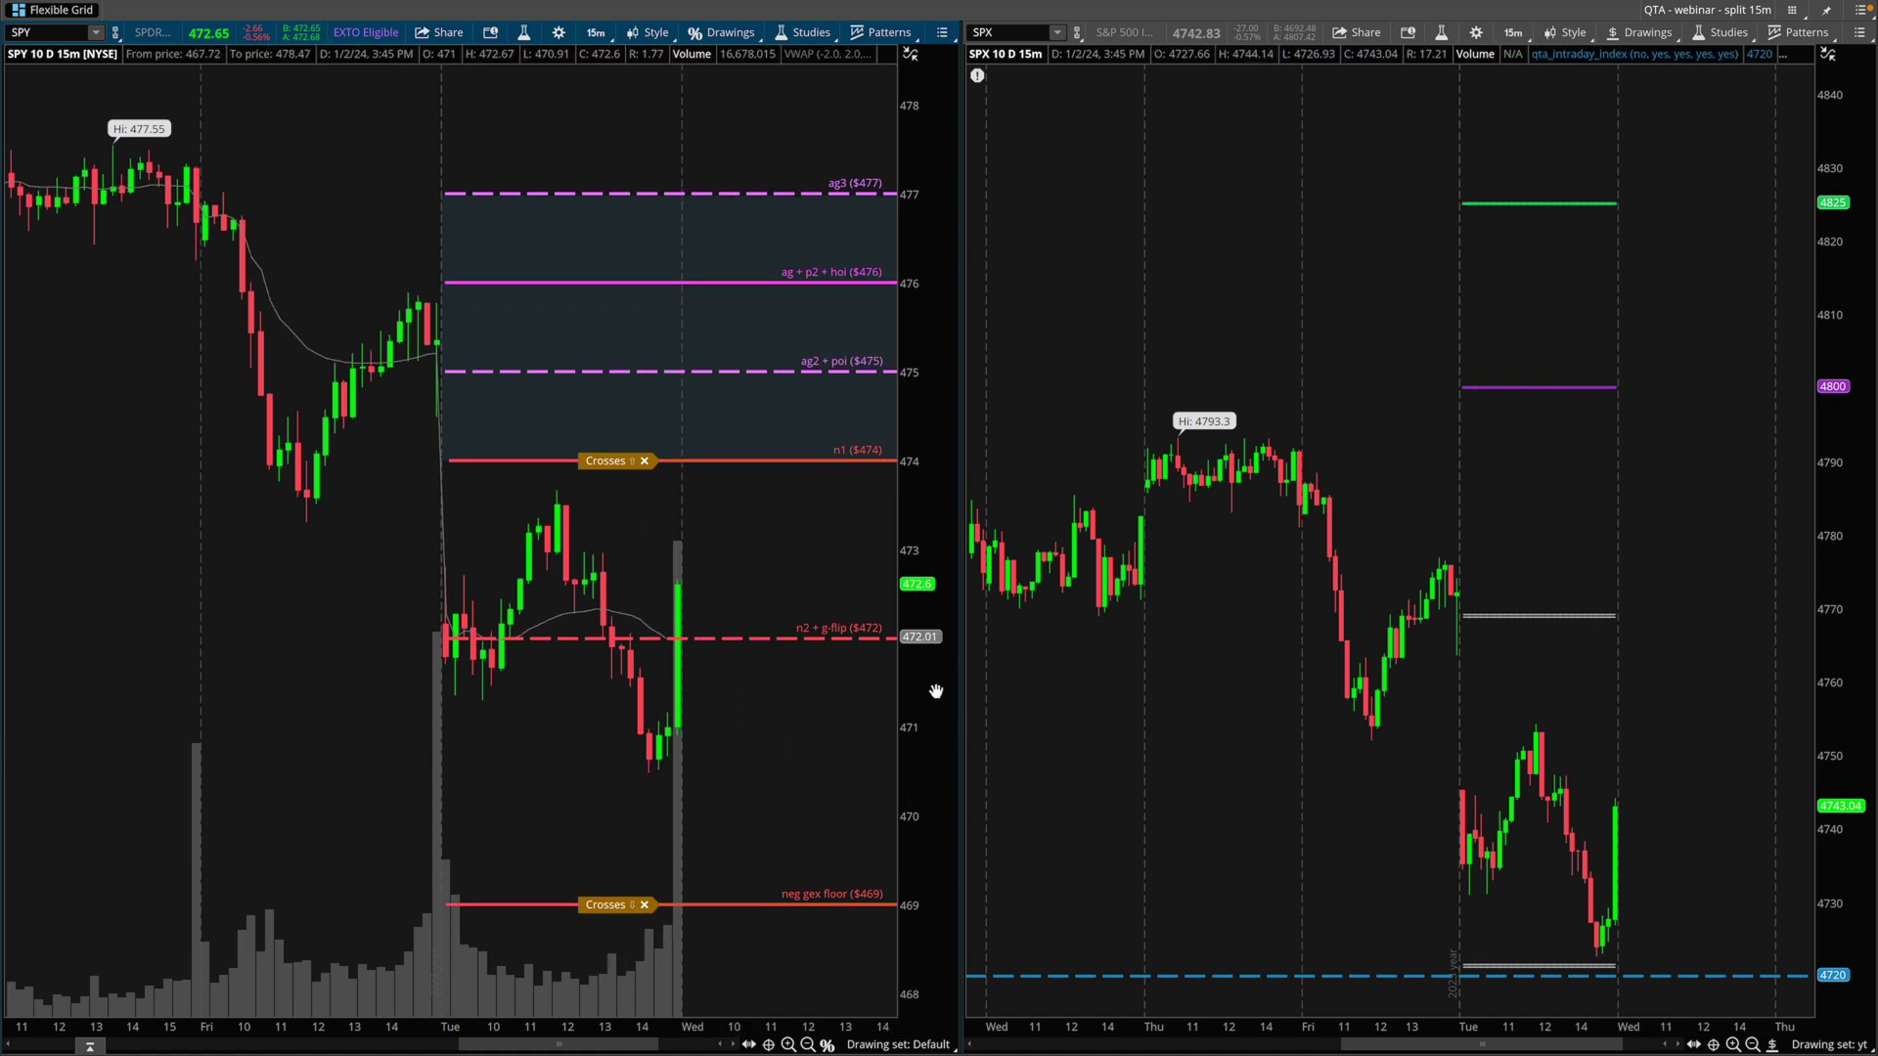
mouse_move(714, 584)
mouse_down()
mouse_move(549, 789)
mouse_move(718, 614)
mouse_up()
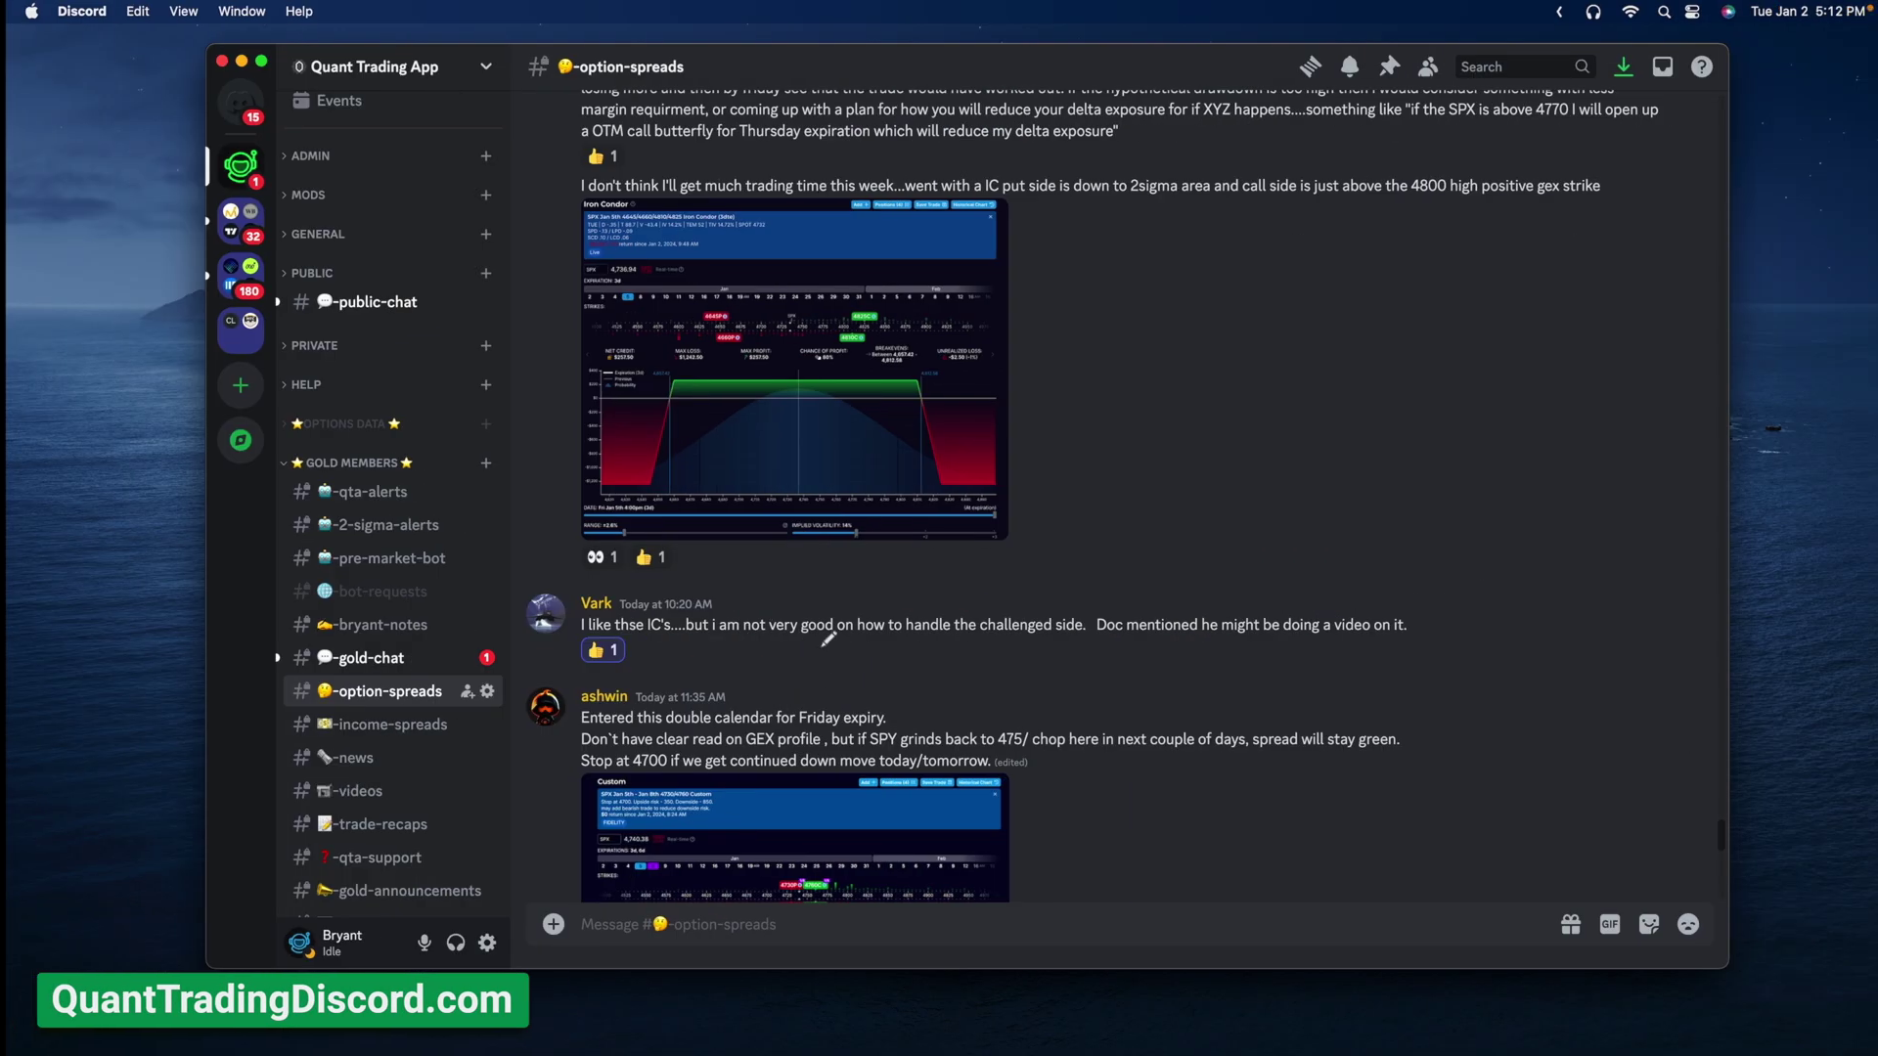
- Review the option-spreads channel in Discord, enlarging the SPX Jan 5th 4645/4660/4810/4825 iron condor screenshot
scroll(1089, 616, up, 2)
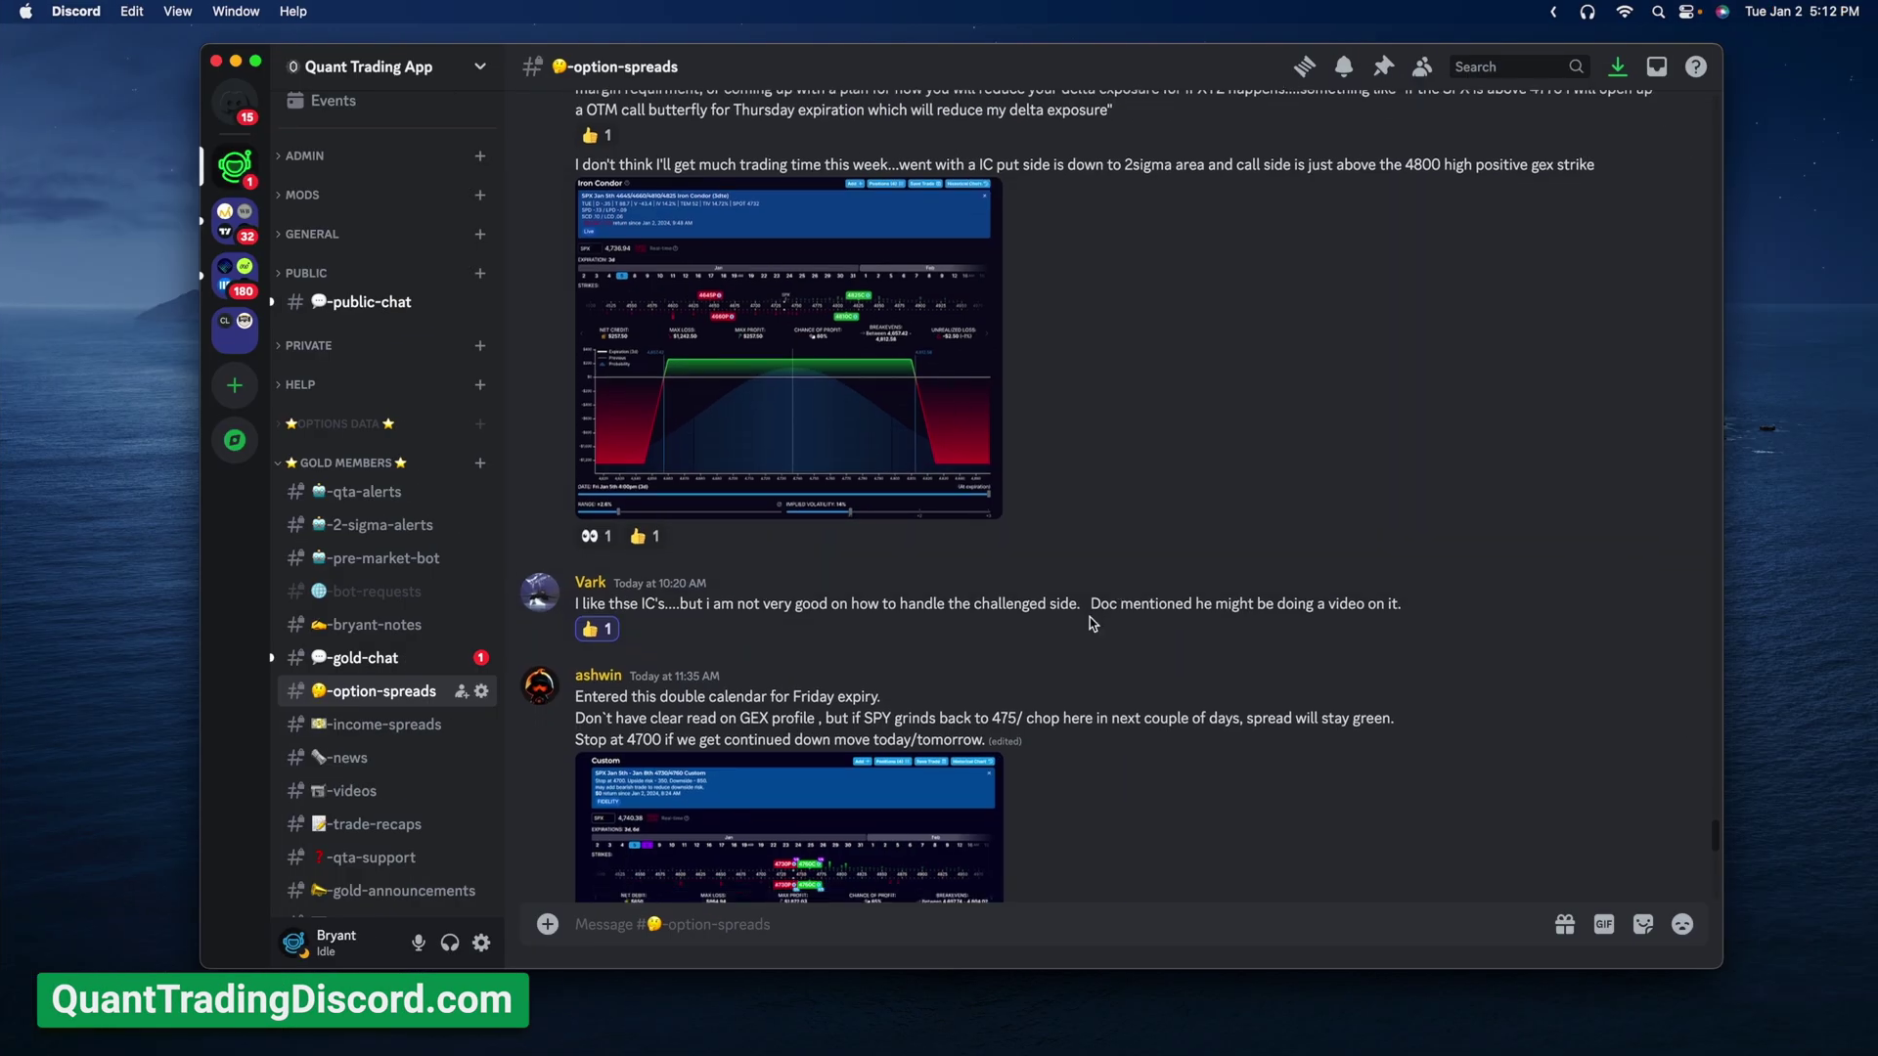
scroll(1083, 607, down, 3)
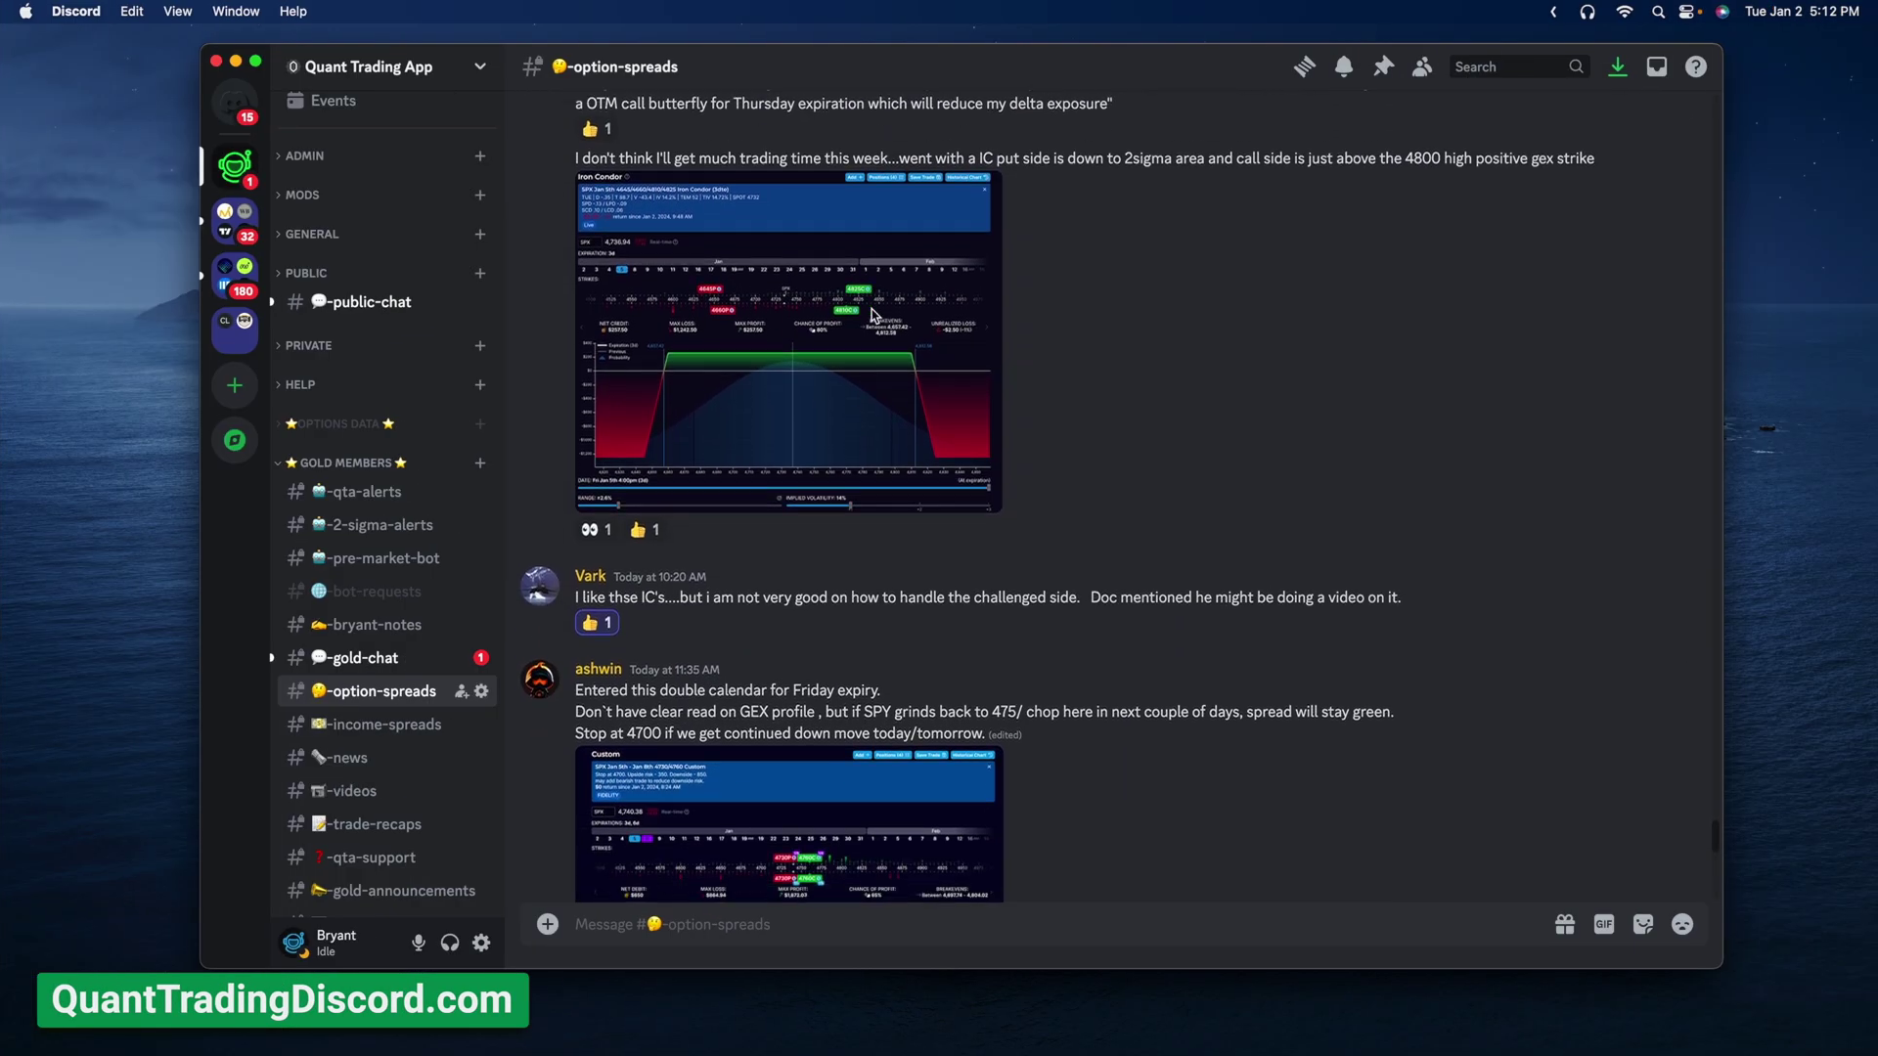
click(847, 313)
click(1357, 355)
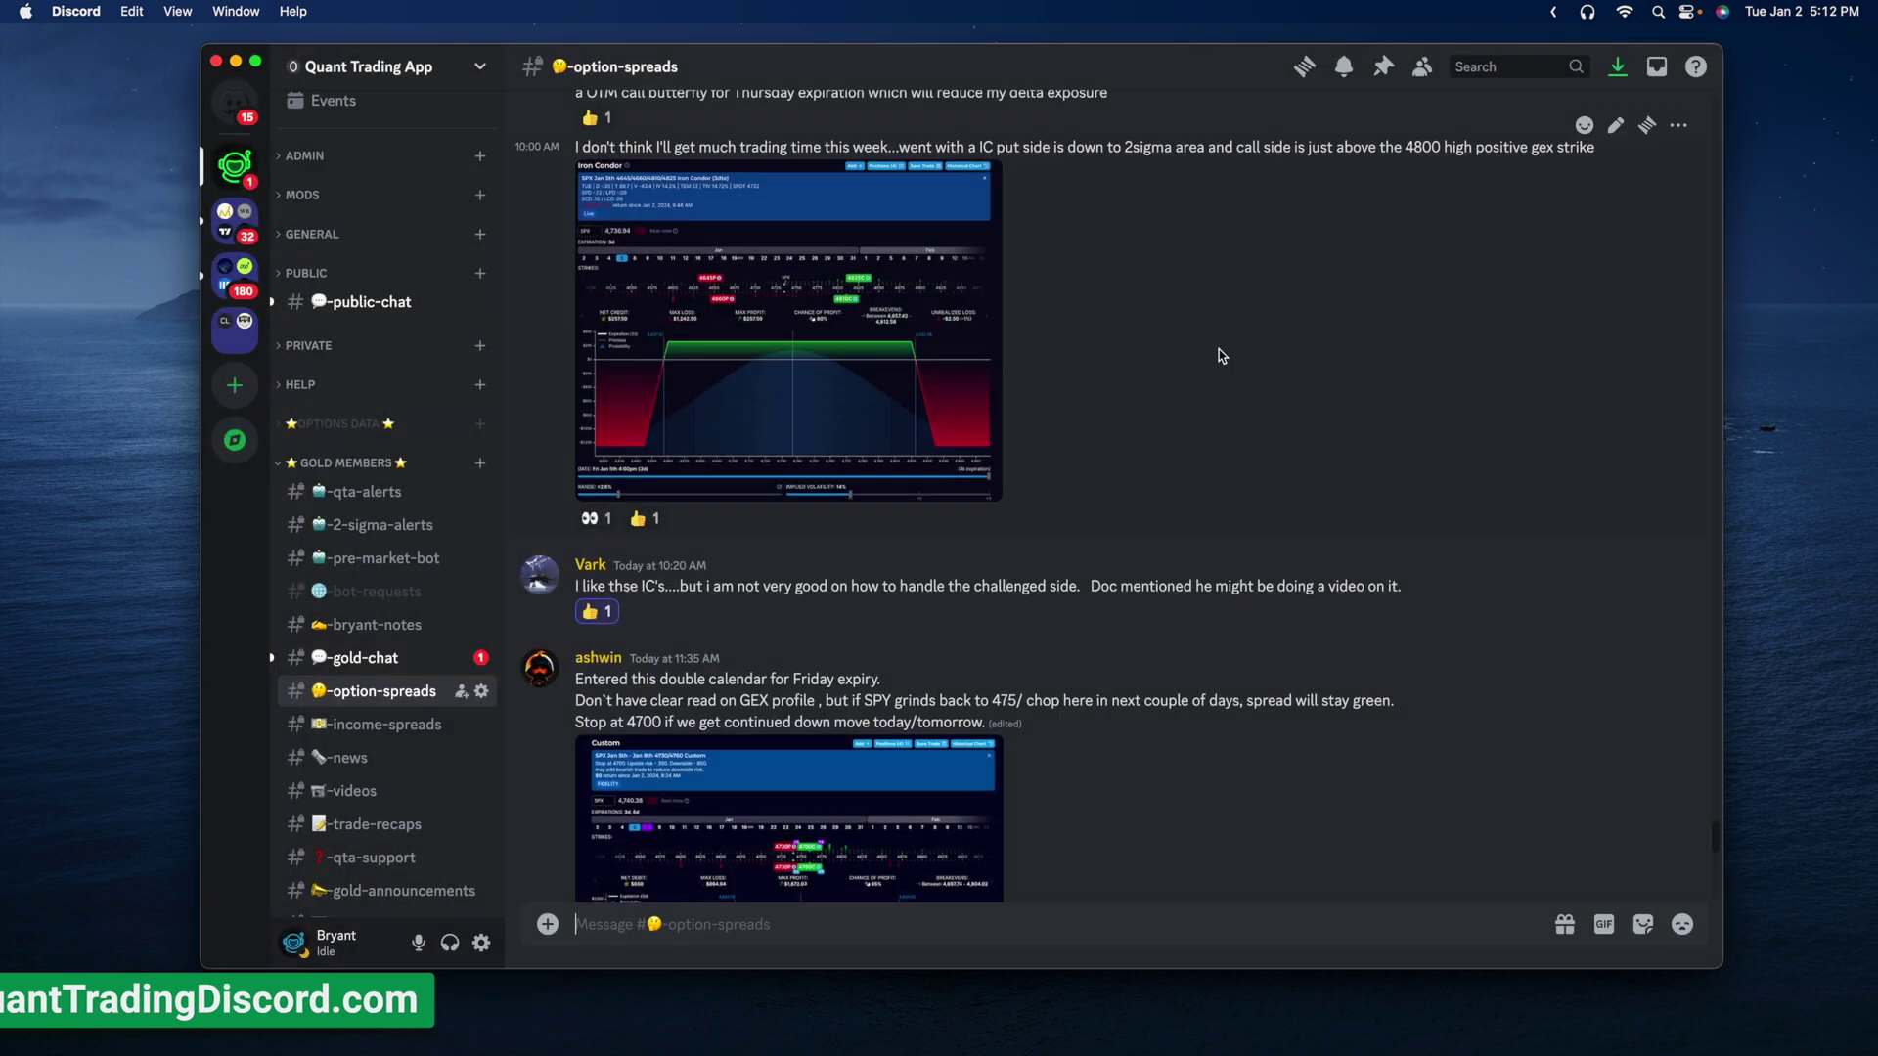
scroll(596, 244, up, 1)
scroll(596, 244, down, 4)
click(800, 296)
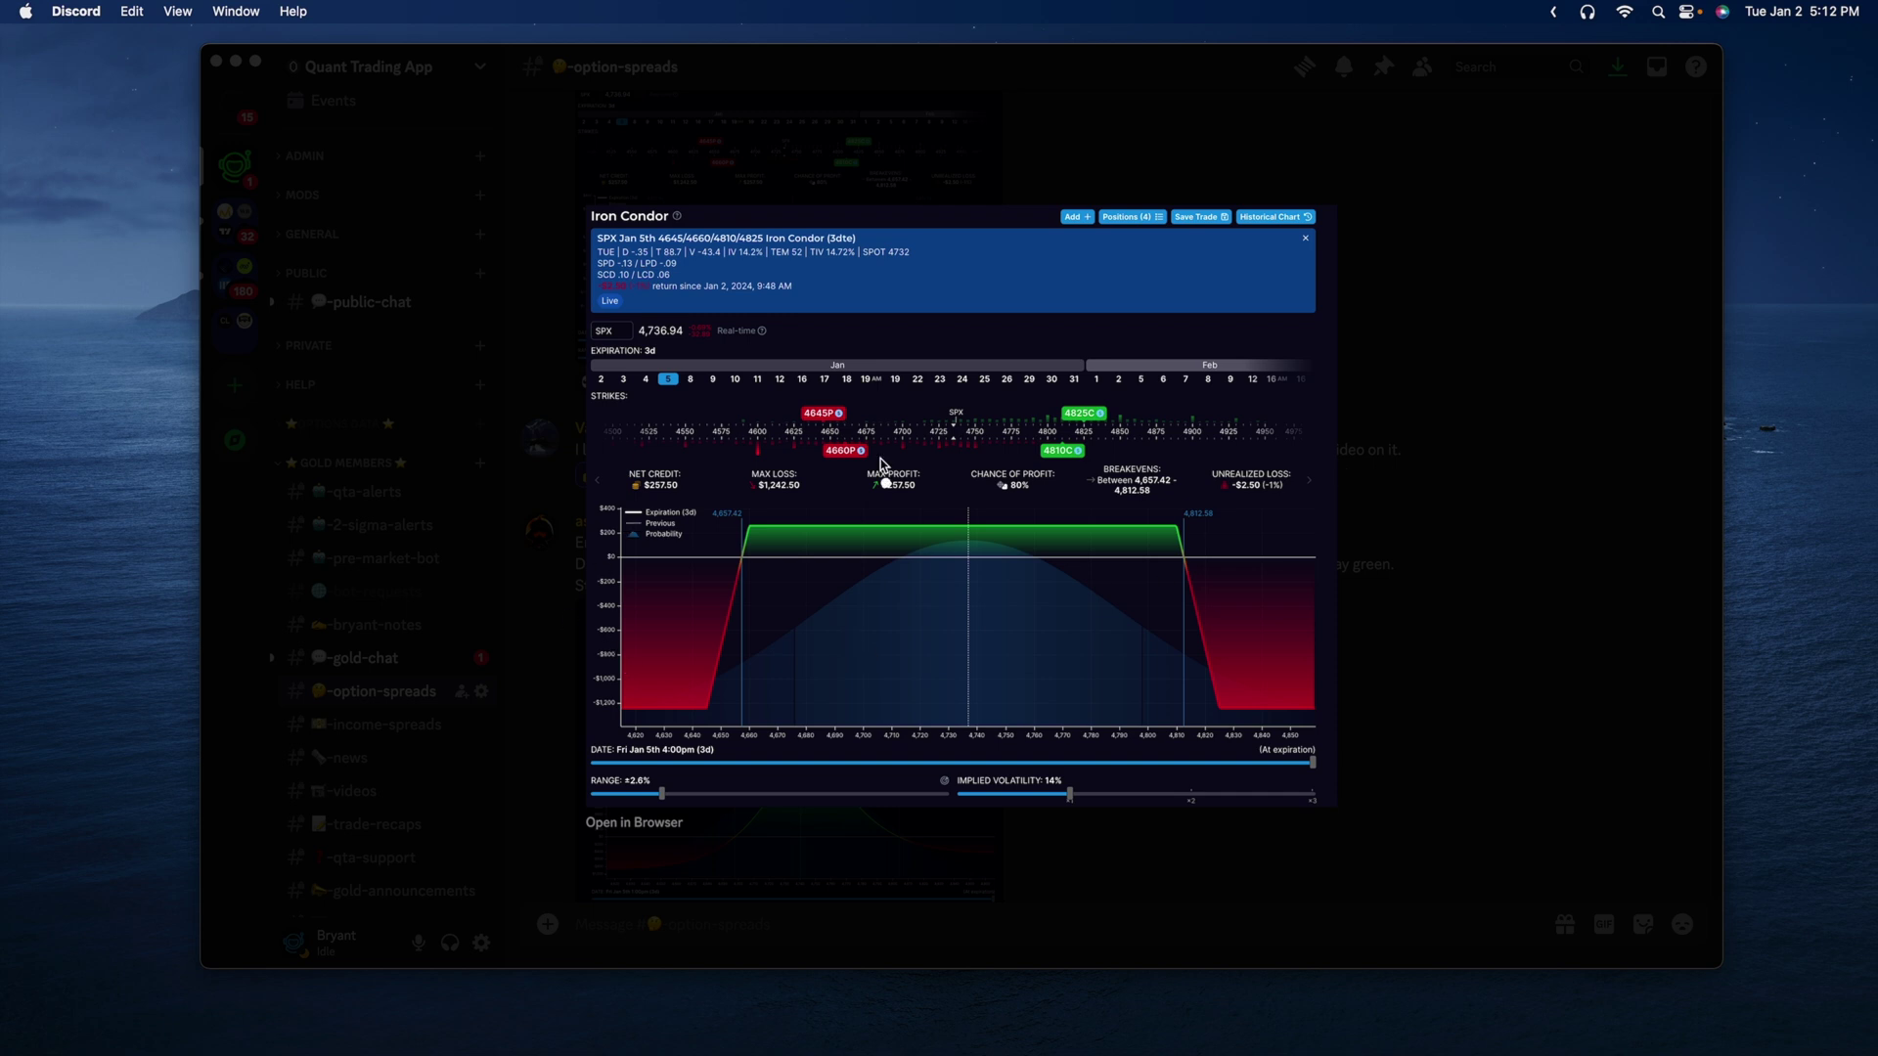
click(1487, 414)
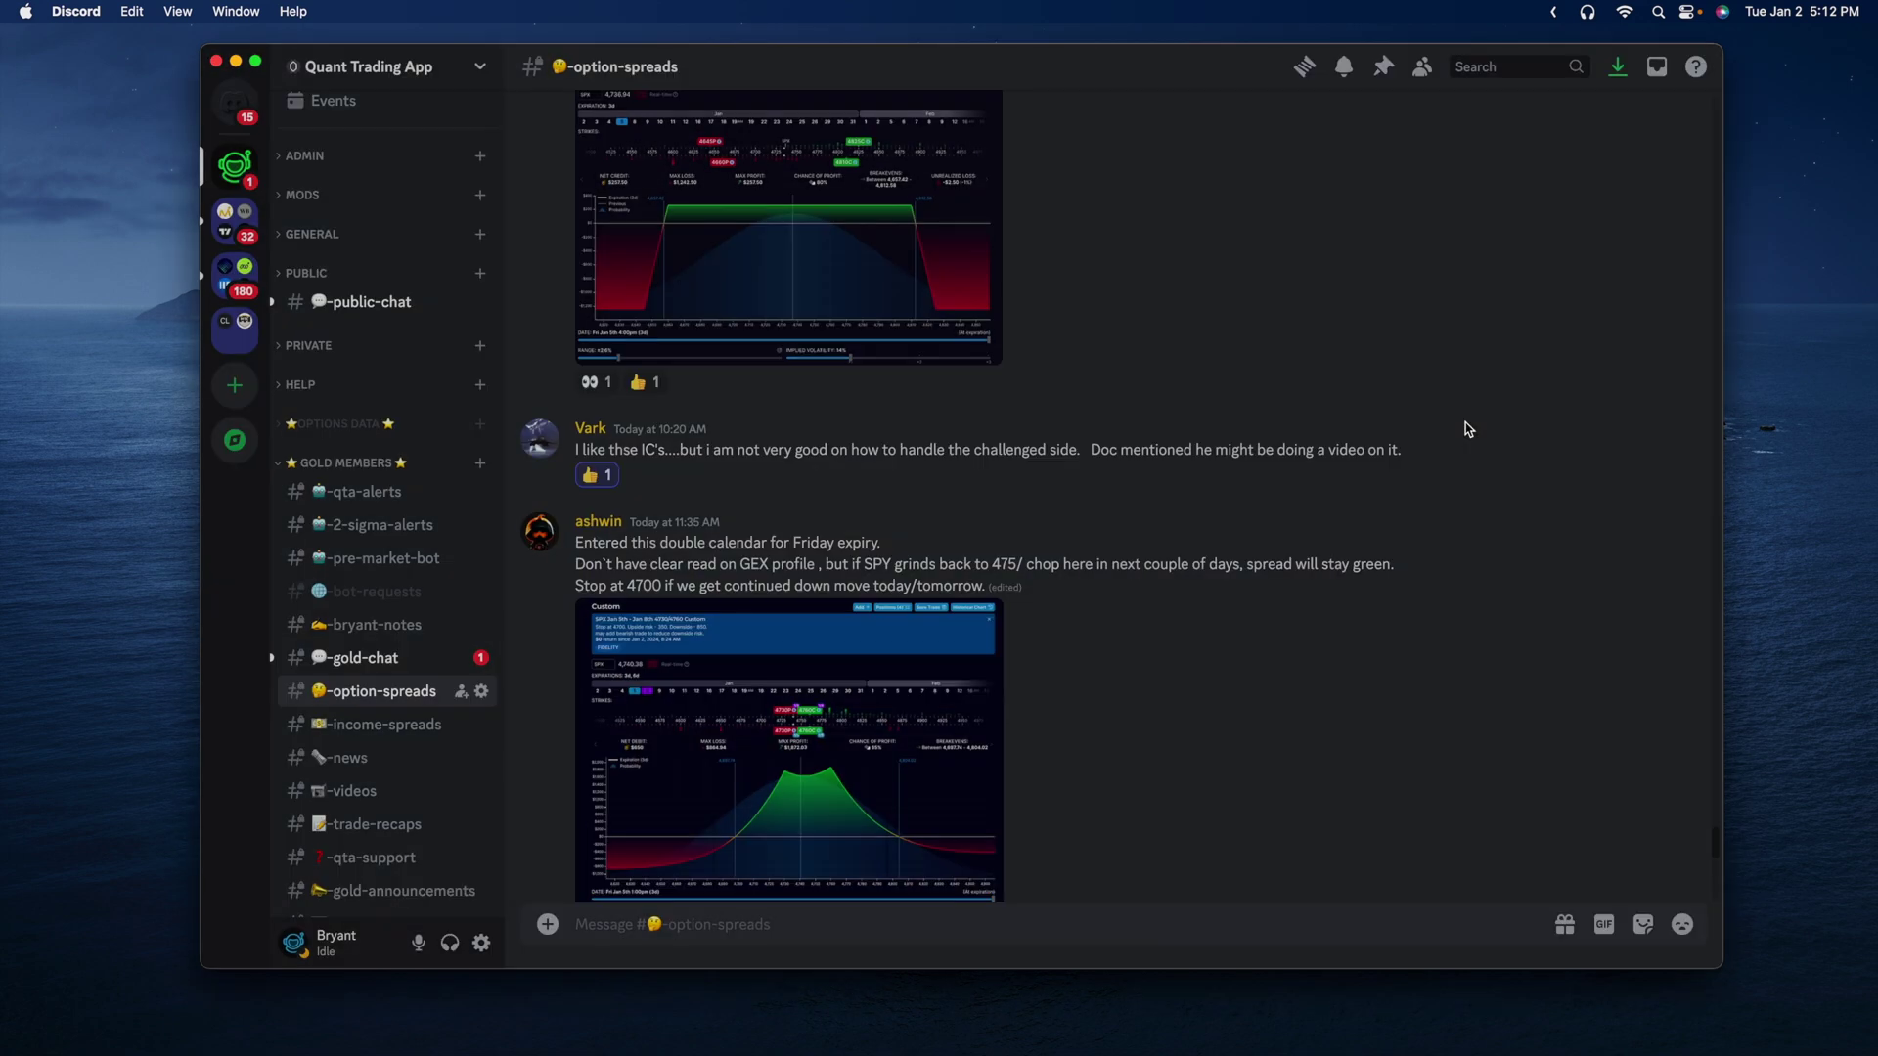
scroll(1032, 438, up, 1)
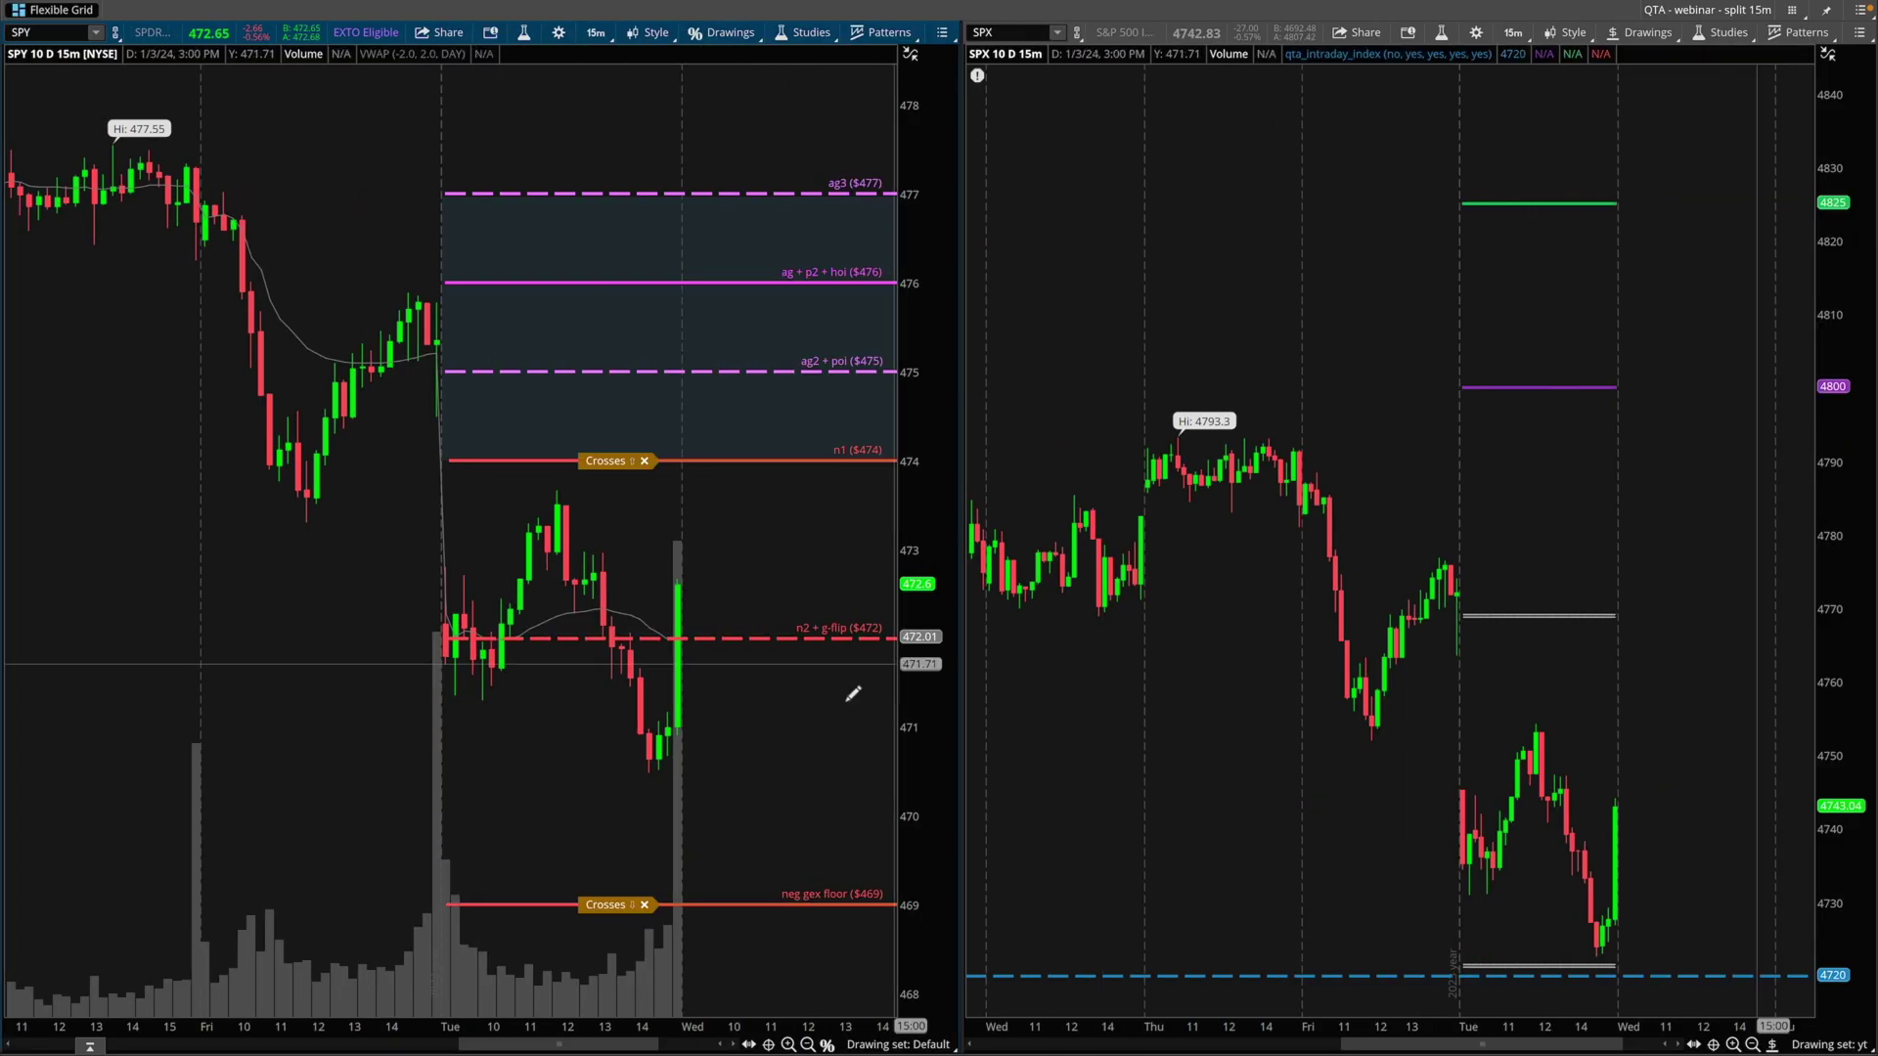
- Return to the charts, compress both price scales to reach about 465 on SPY and 4690 on SPX, and mark SPY's Tuesday open
drag(922, 531, 923, 586)
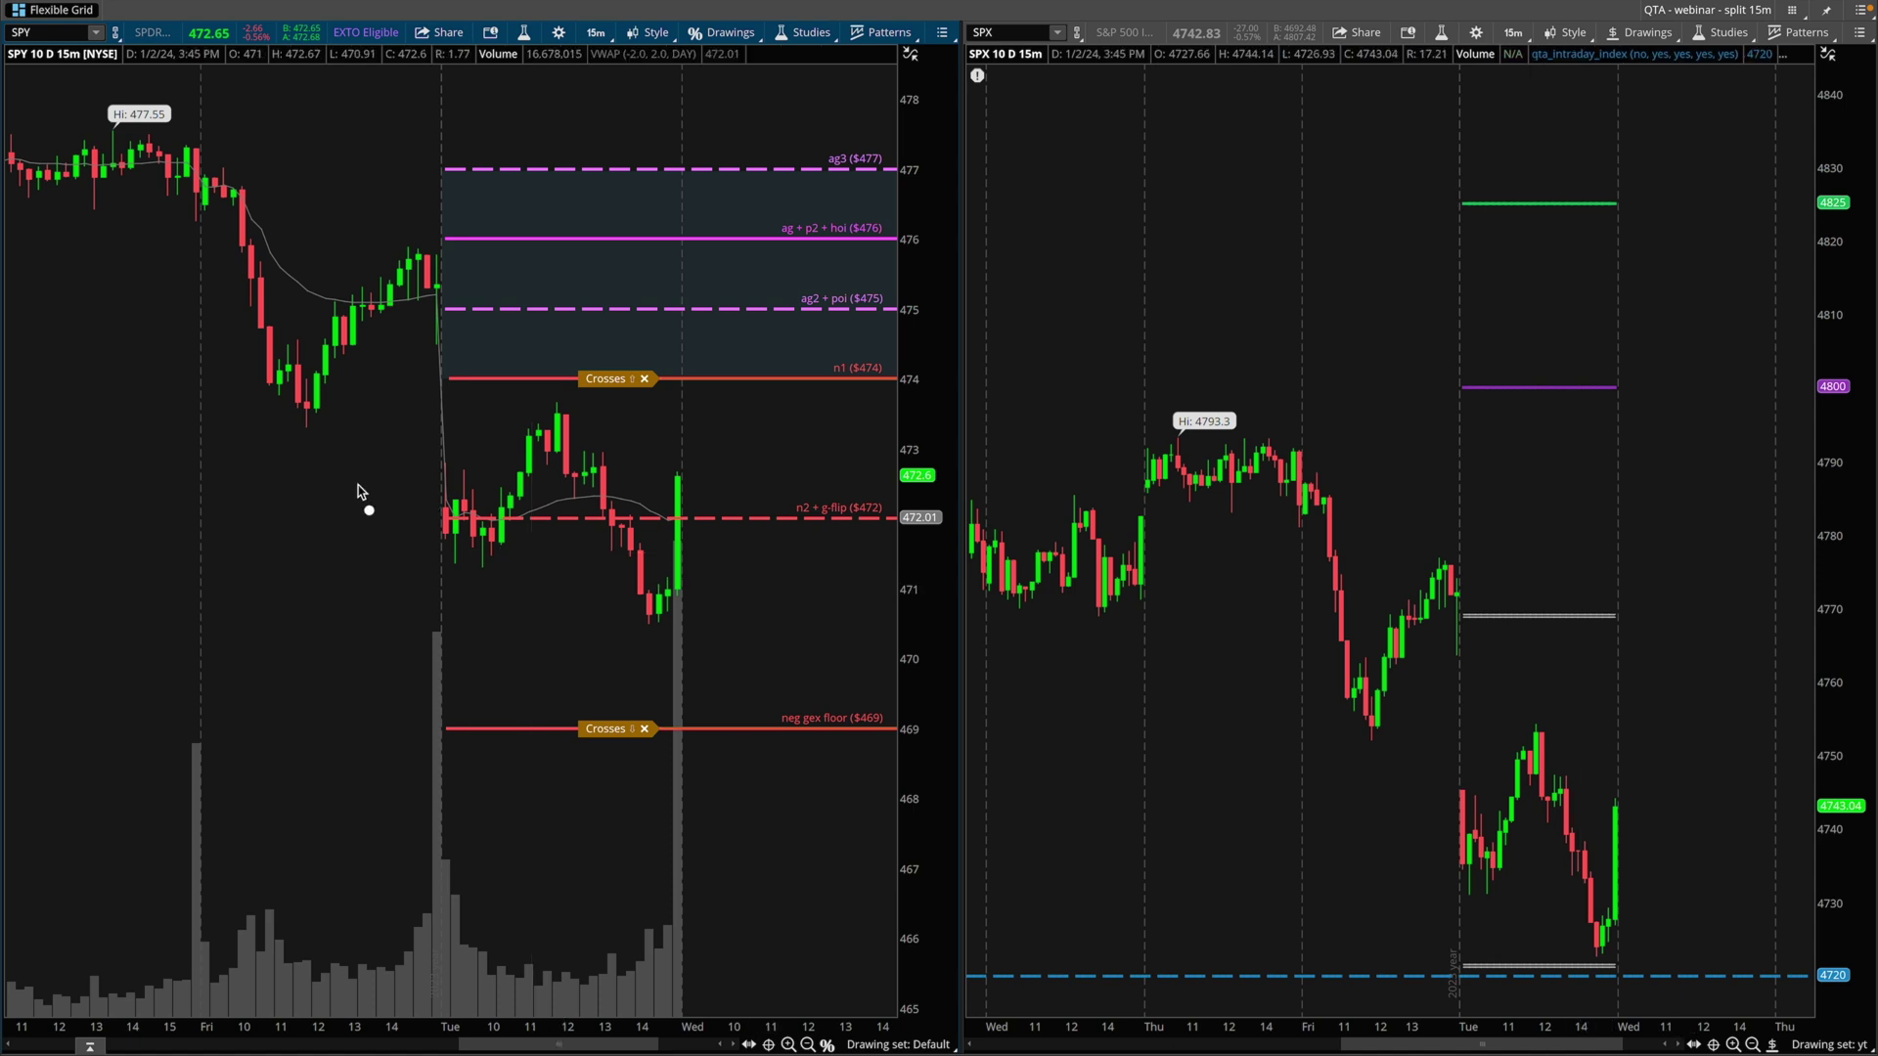
drag(445, 526, 447, 536)
drag(447, 483, 424, 536)
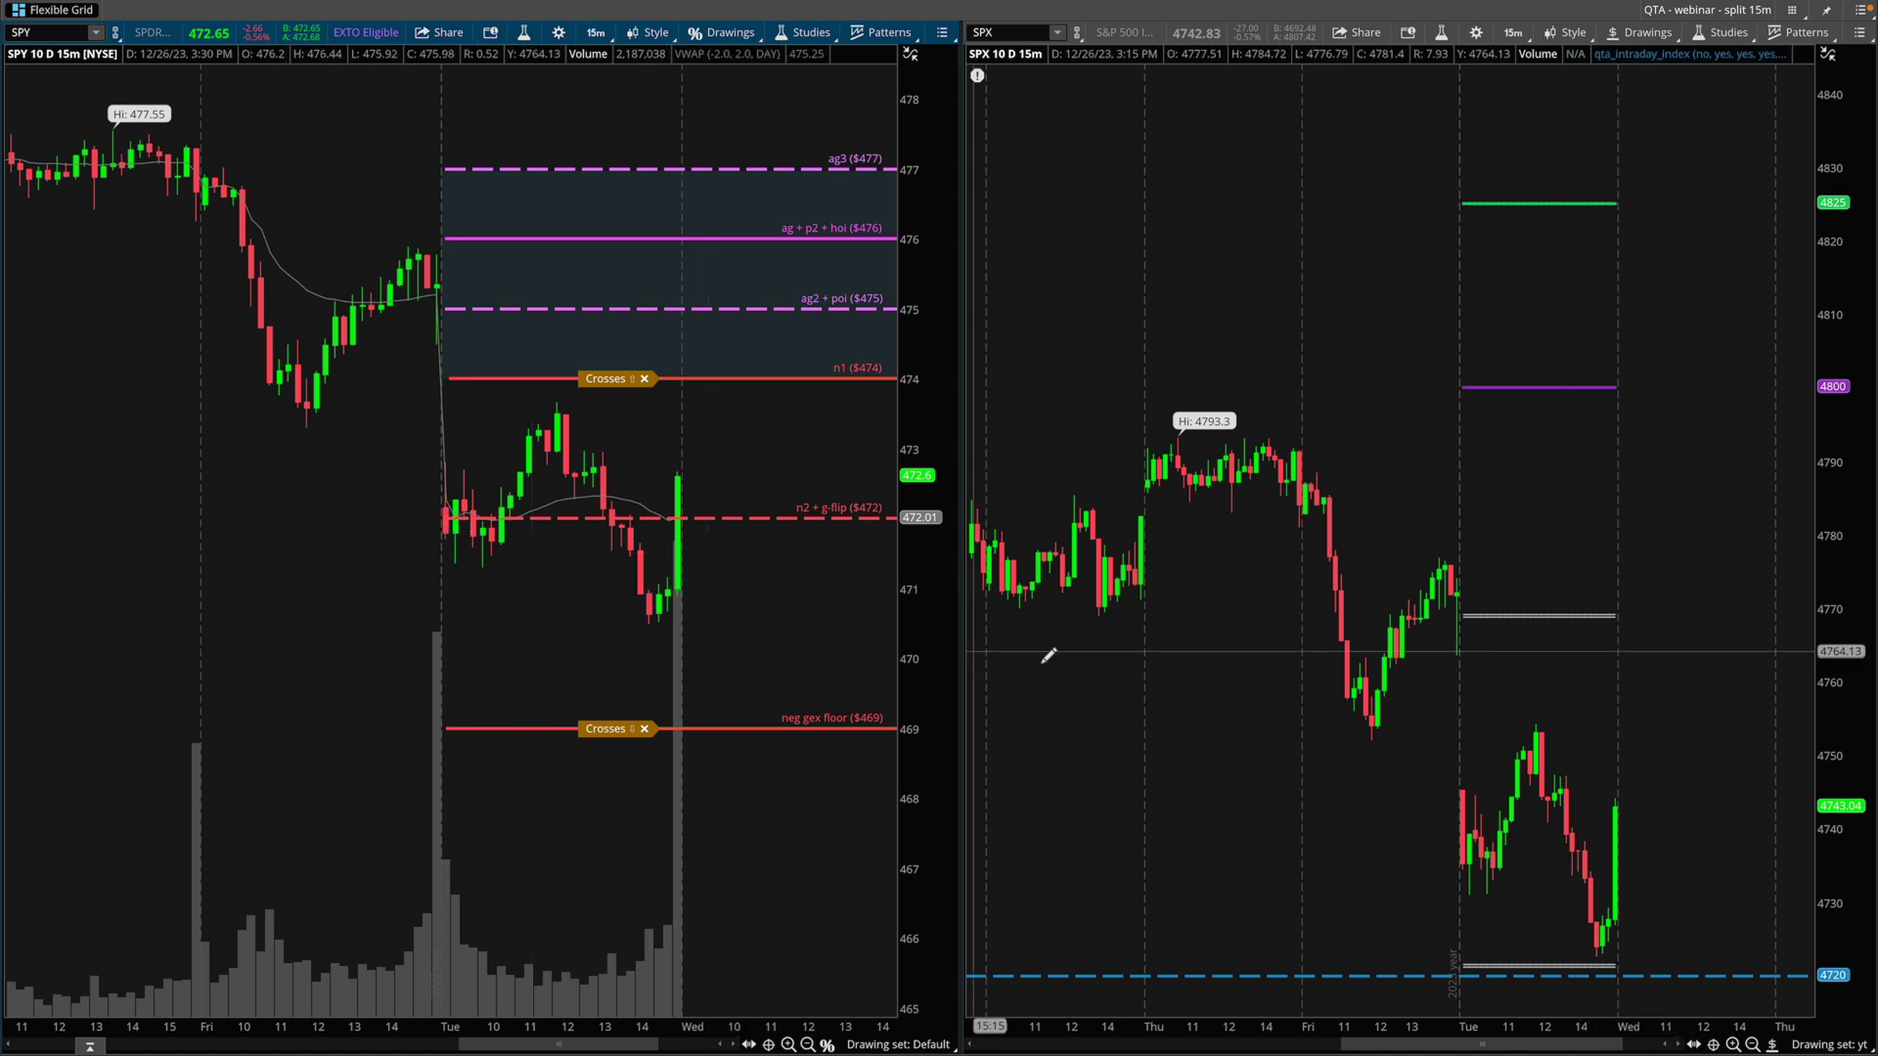
mouse_move(1846, 518)
mouse_down()
mouse_move(1848, 631)
mouse_move(1848, 599)
mouse_up()
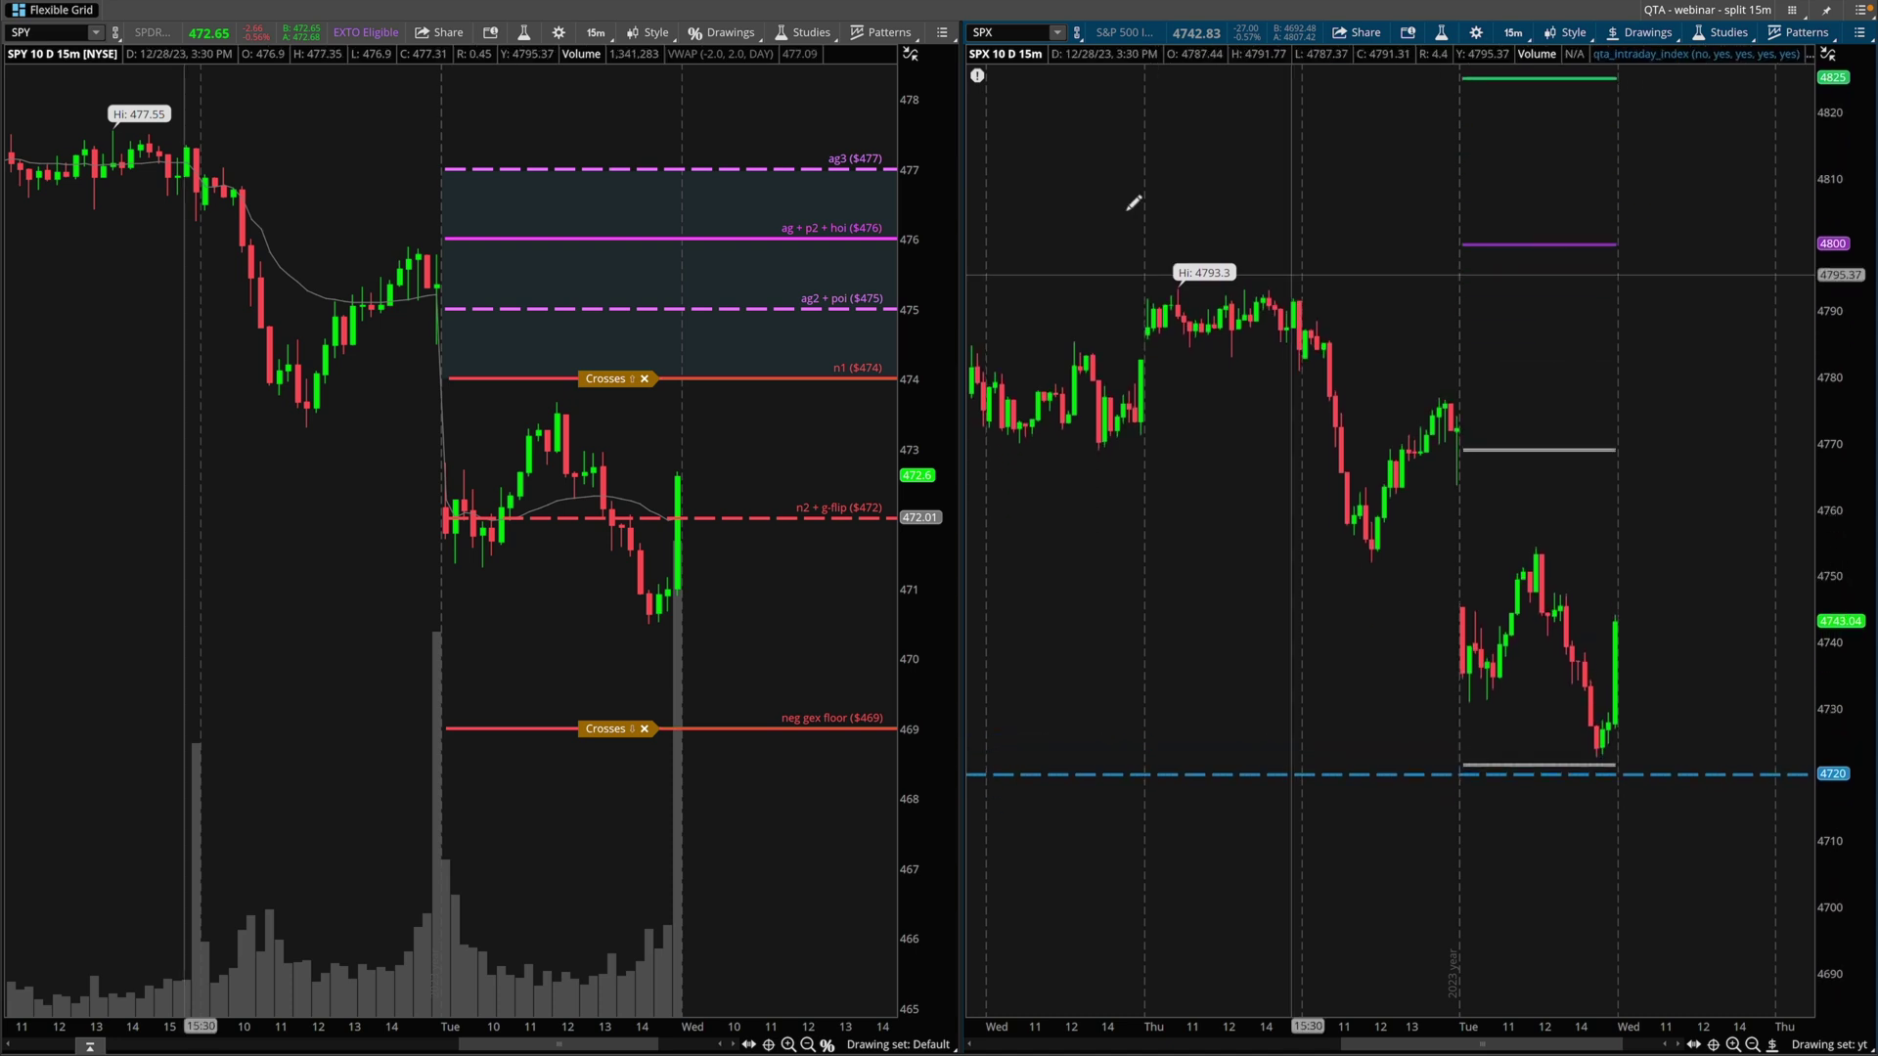
- Change the SPX chart's symbol to VIX
click(997, 29)
text(VIX)
key(Return)
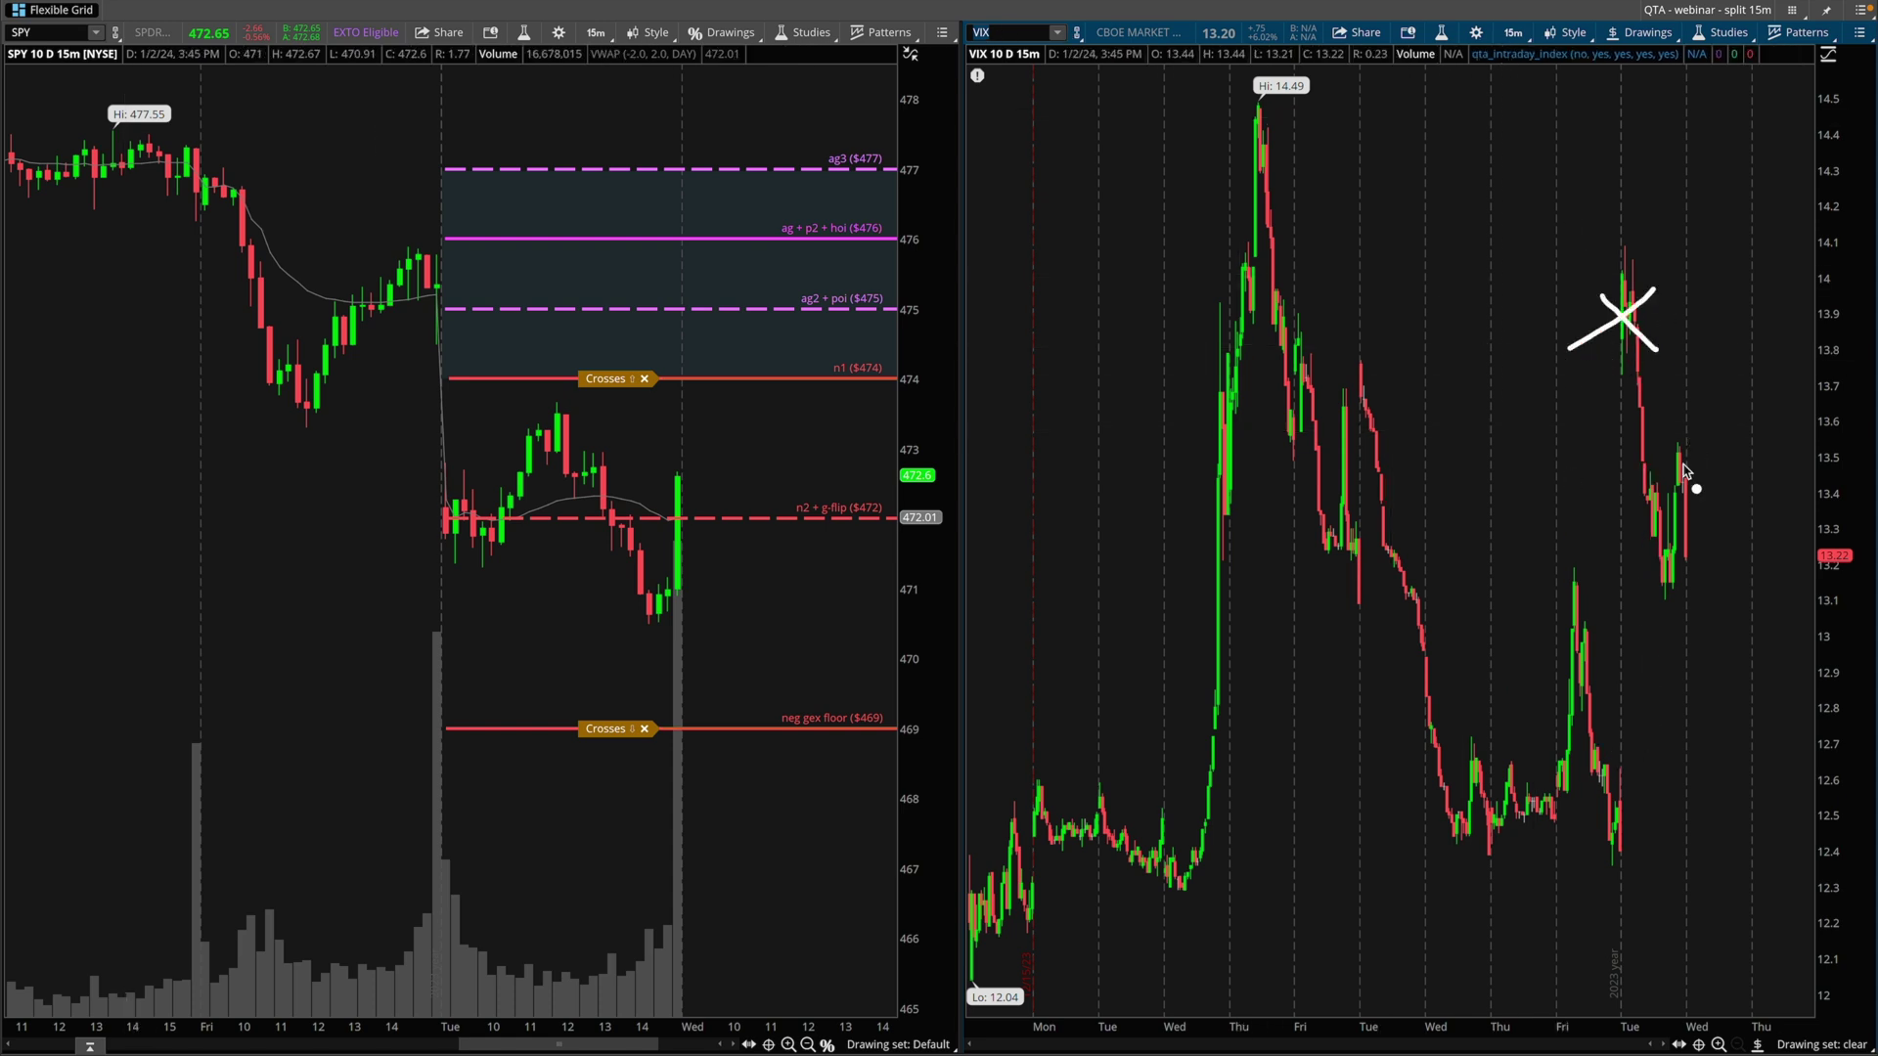
- Show the qta_weekly study on the VIX chart and apply the change
click(1643, 33)
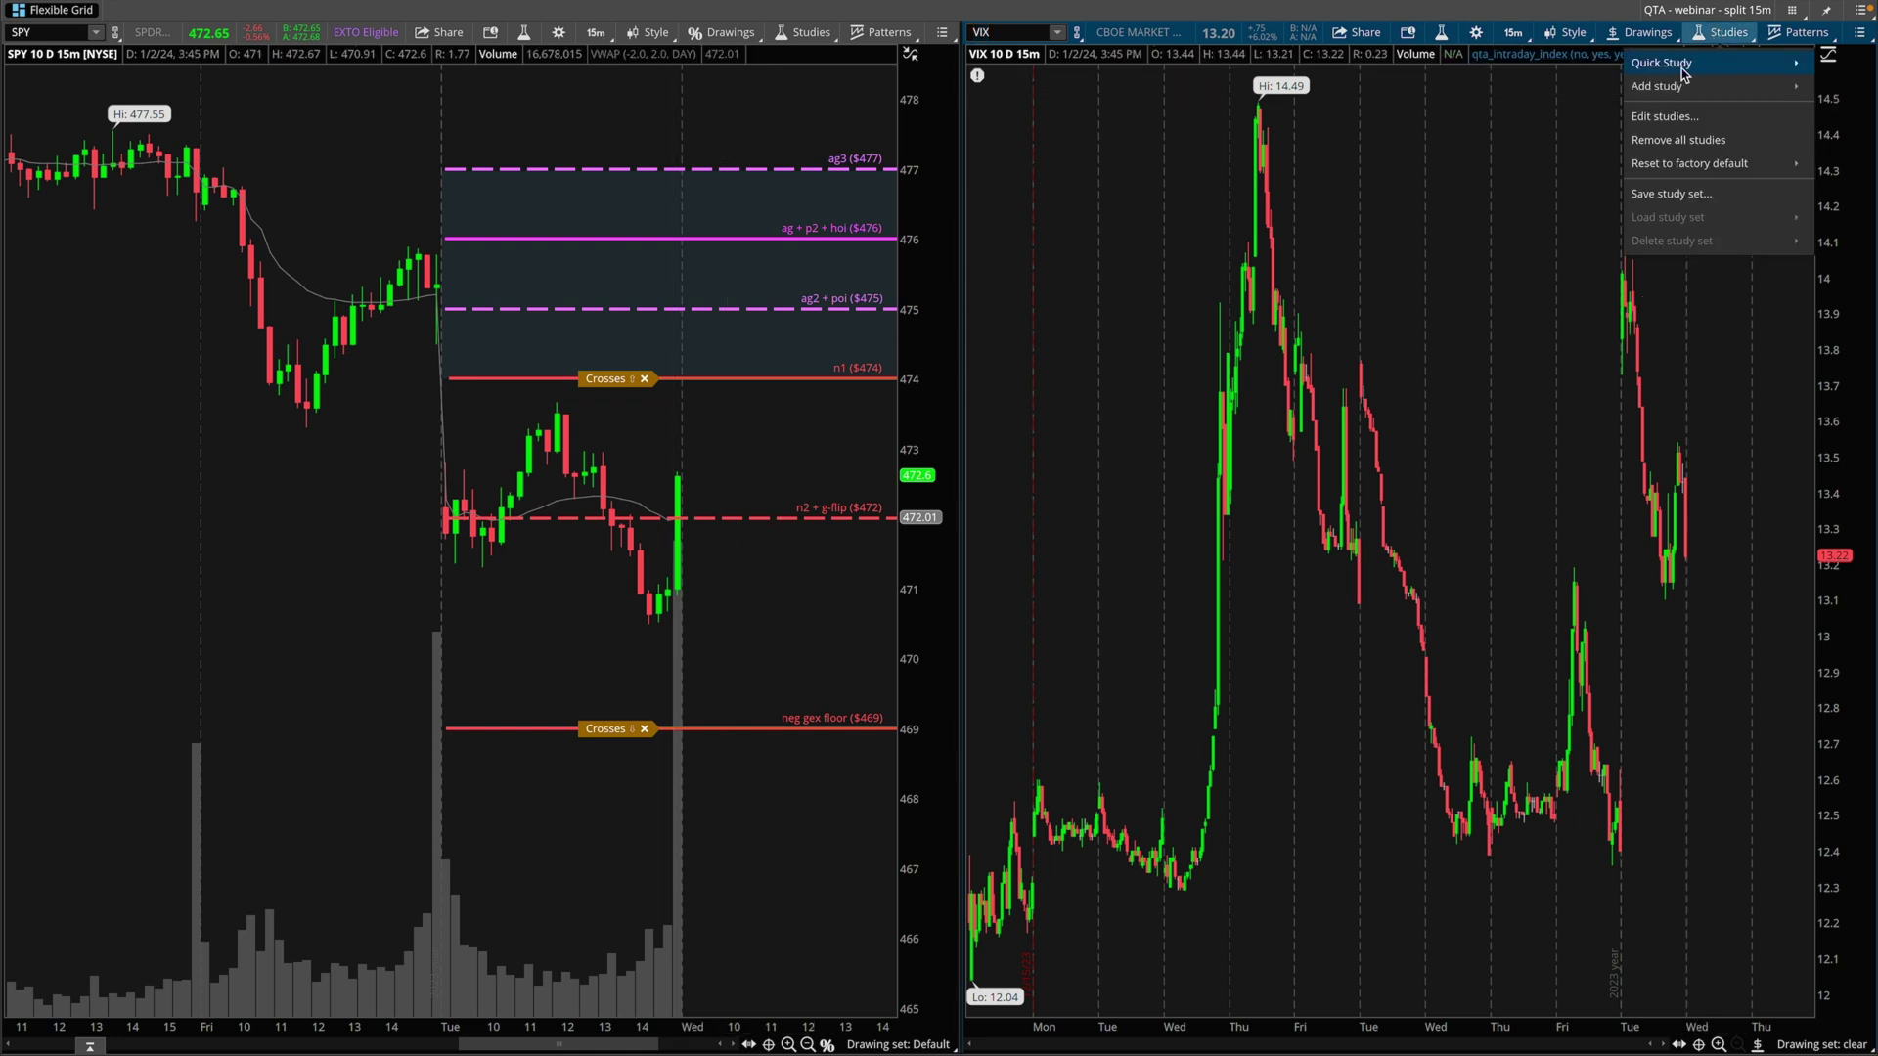
click(1576, 33)
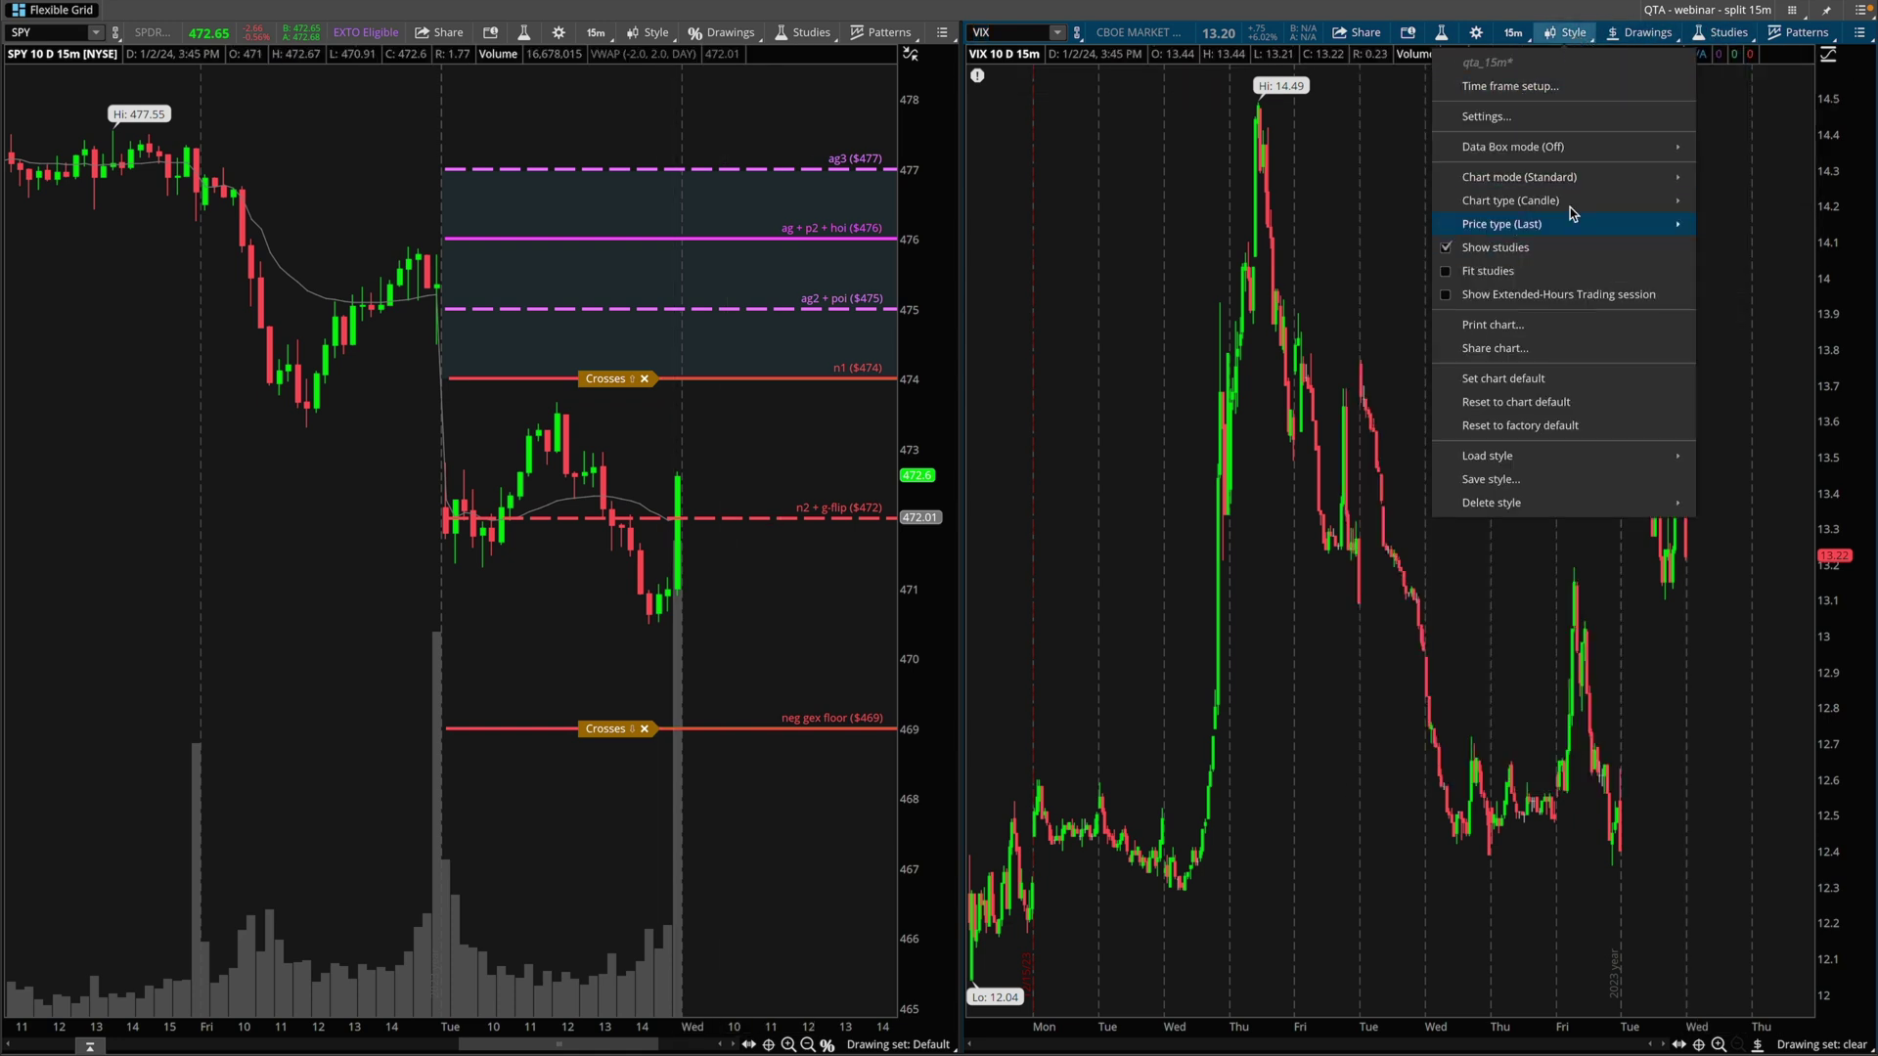
click(1721, 32)
click(1702, 115)
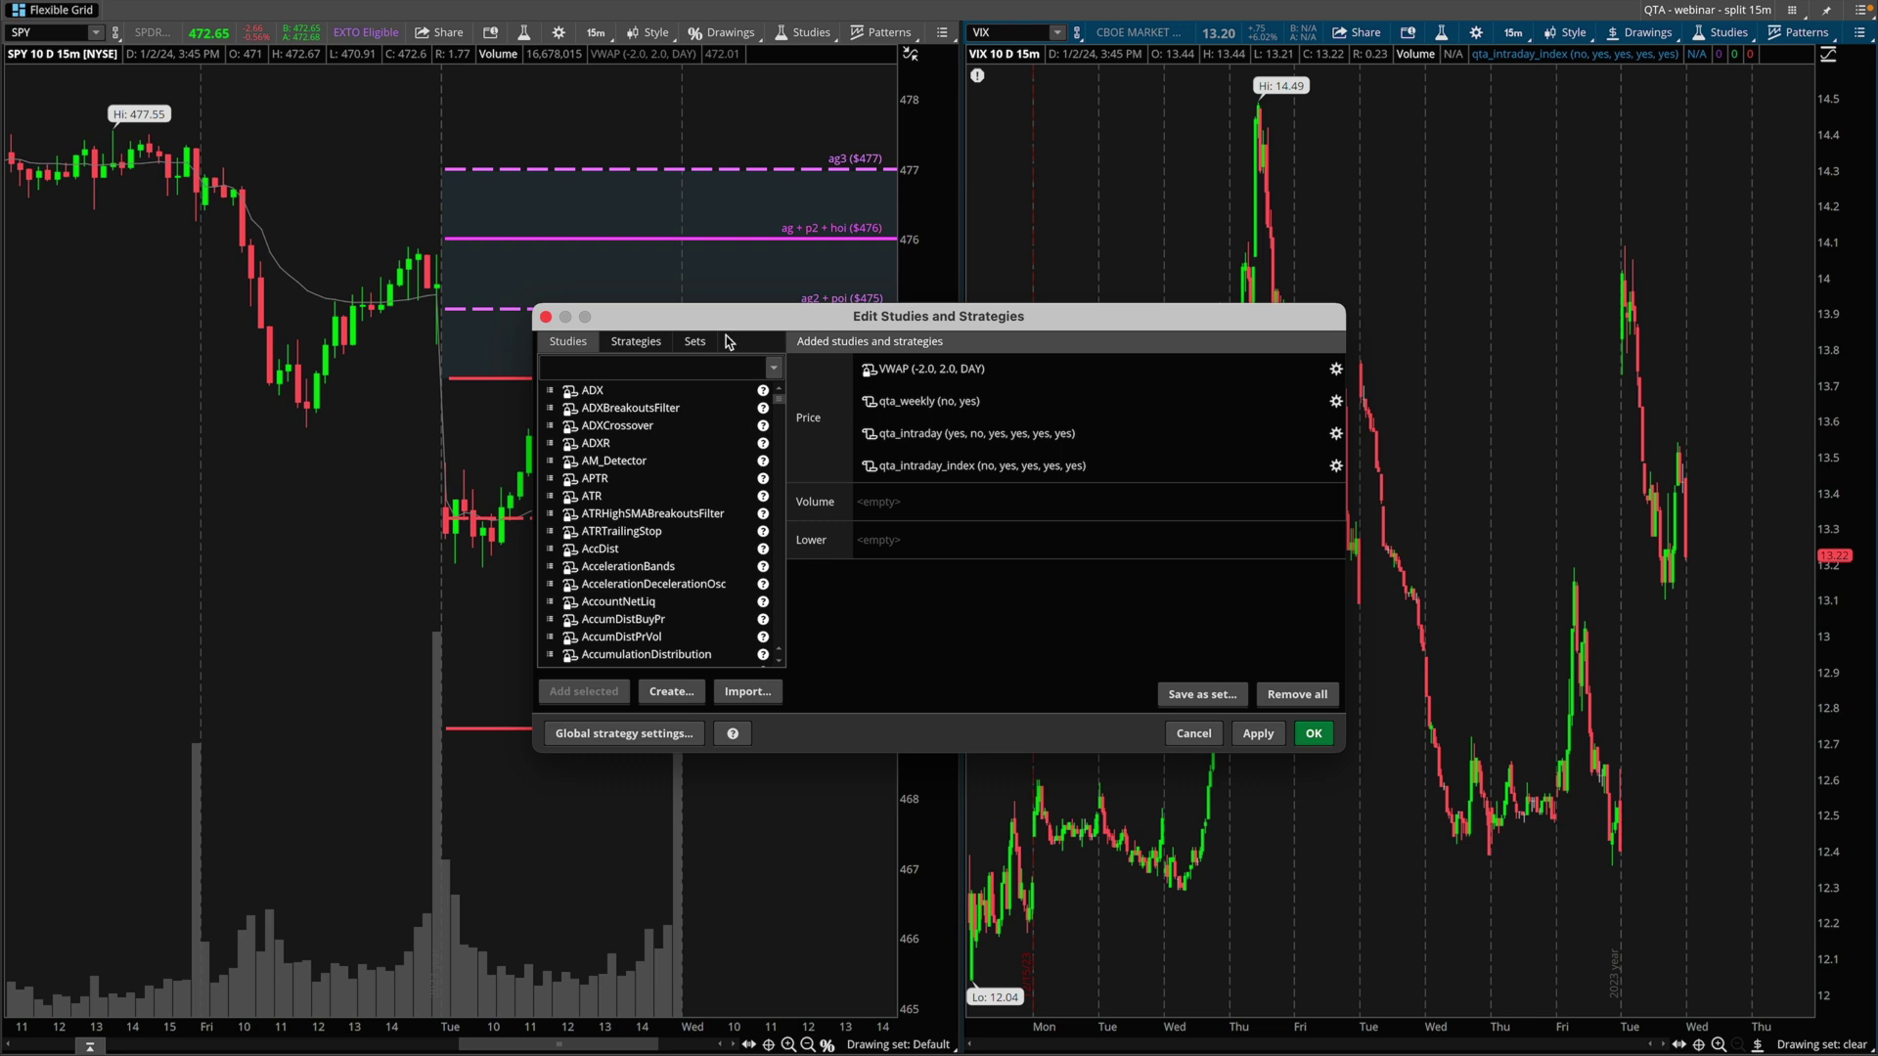
double_click(1064, 397)
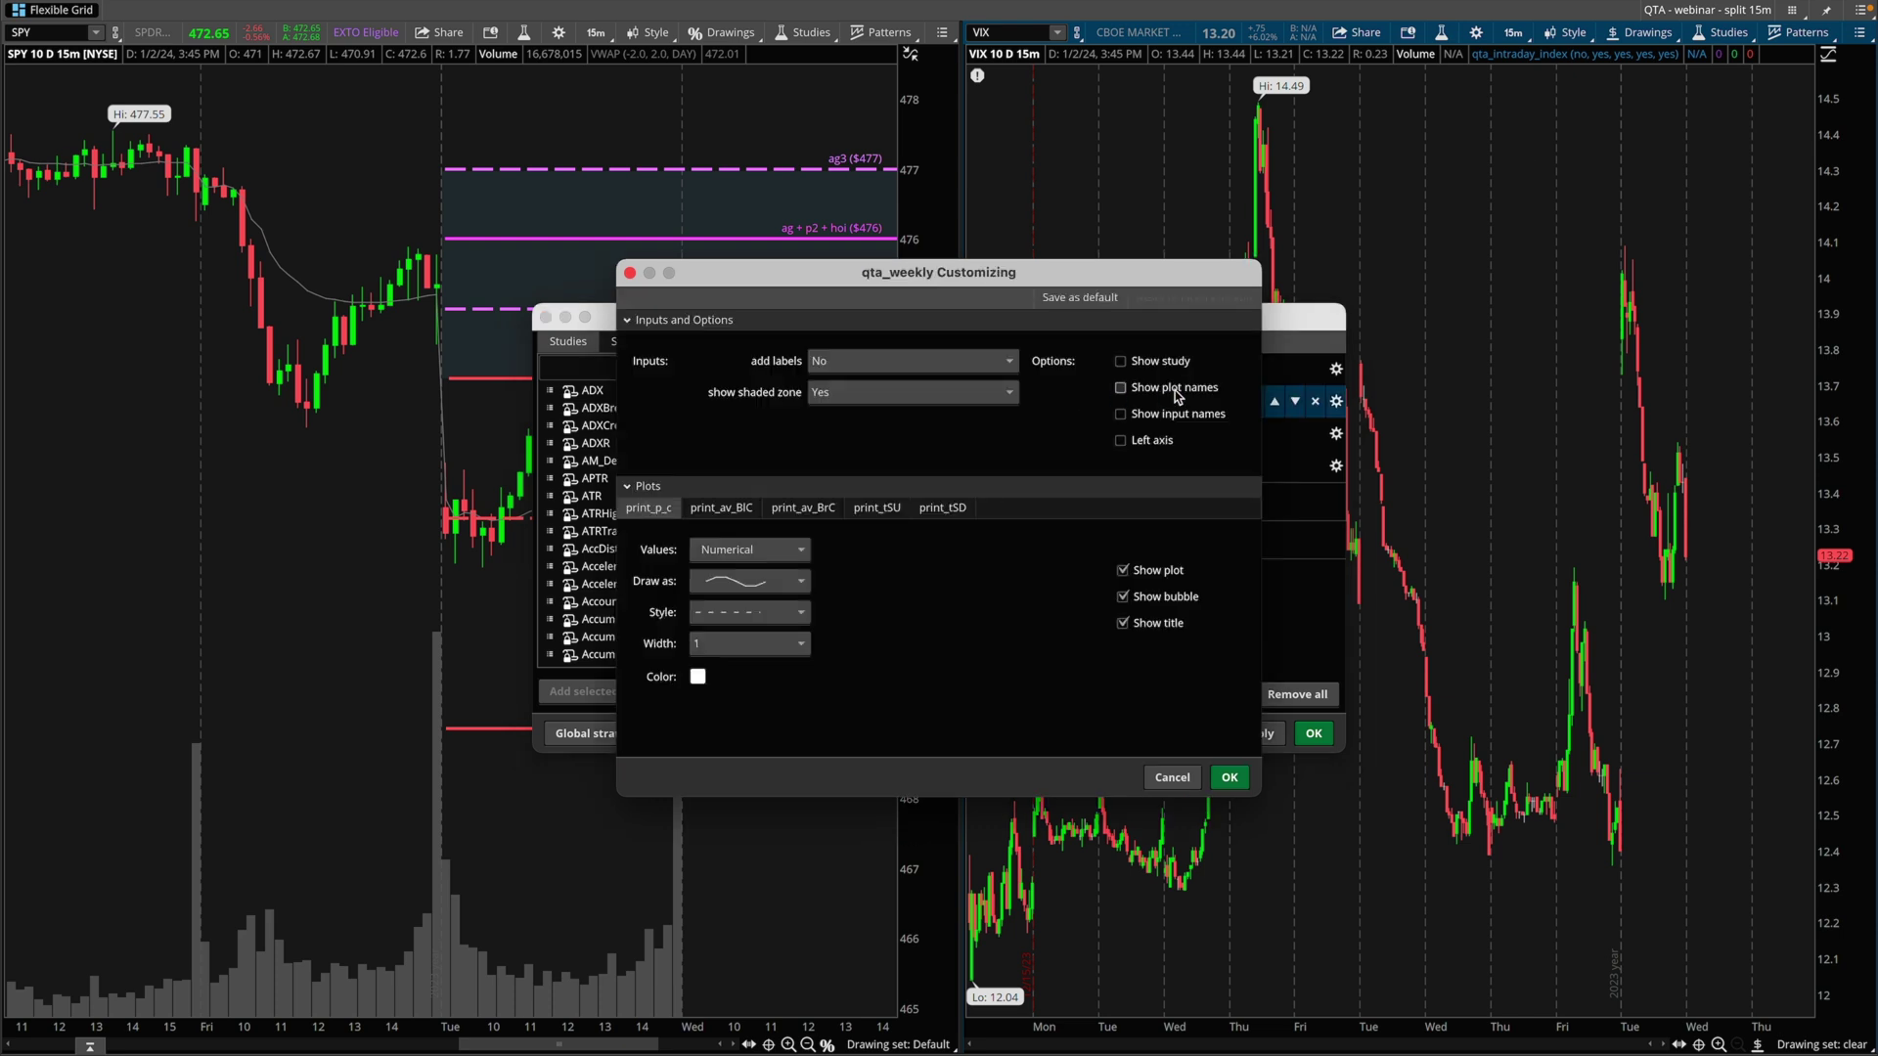
click(1227, 779)
click(1258, 736)
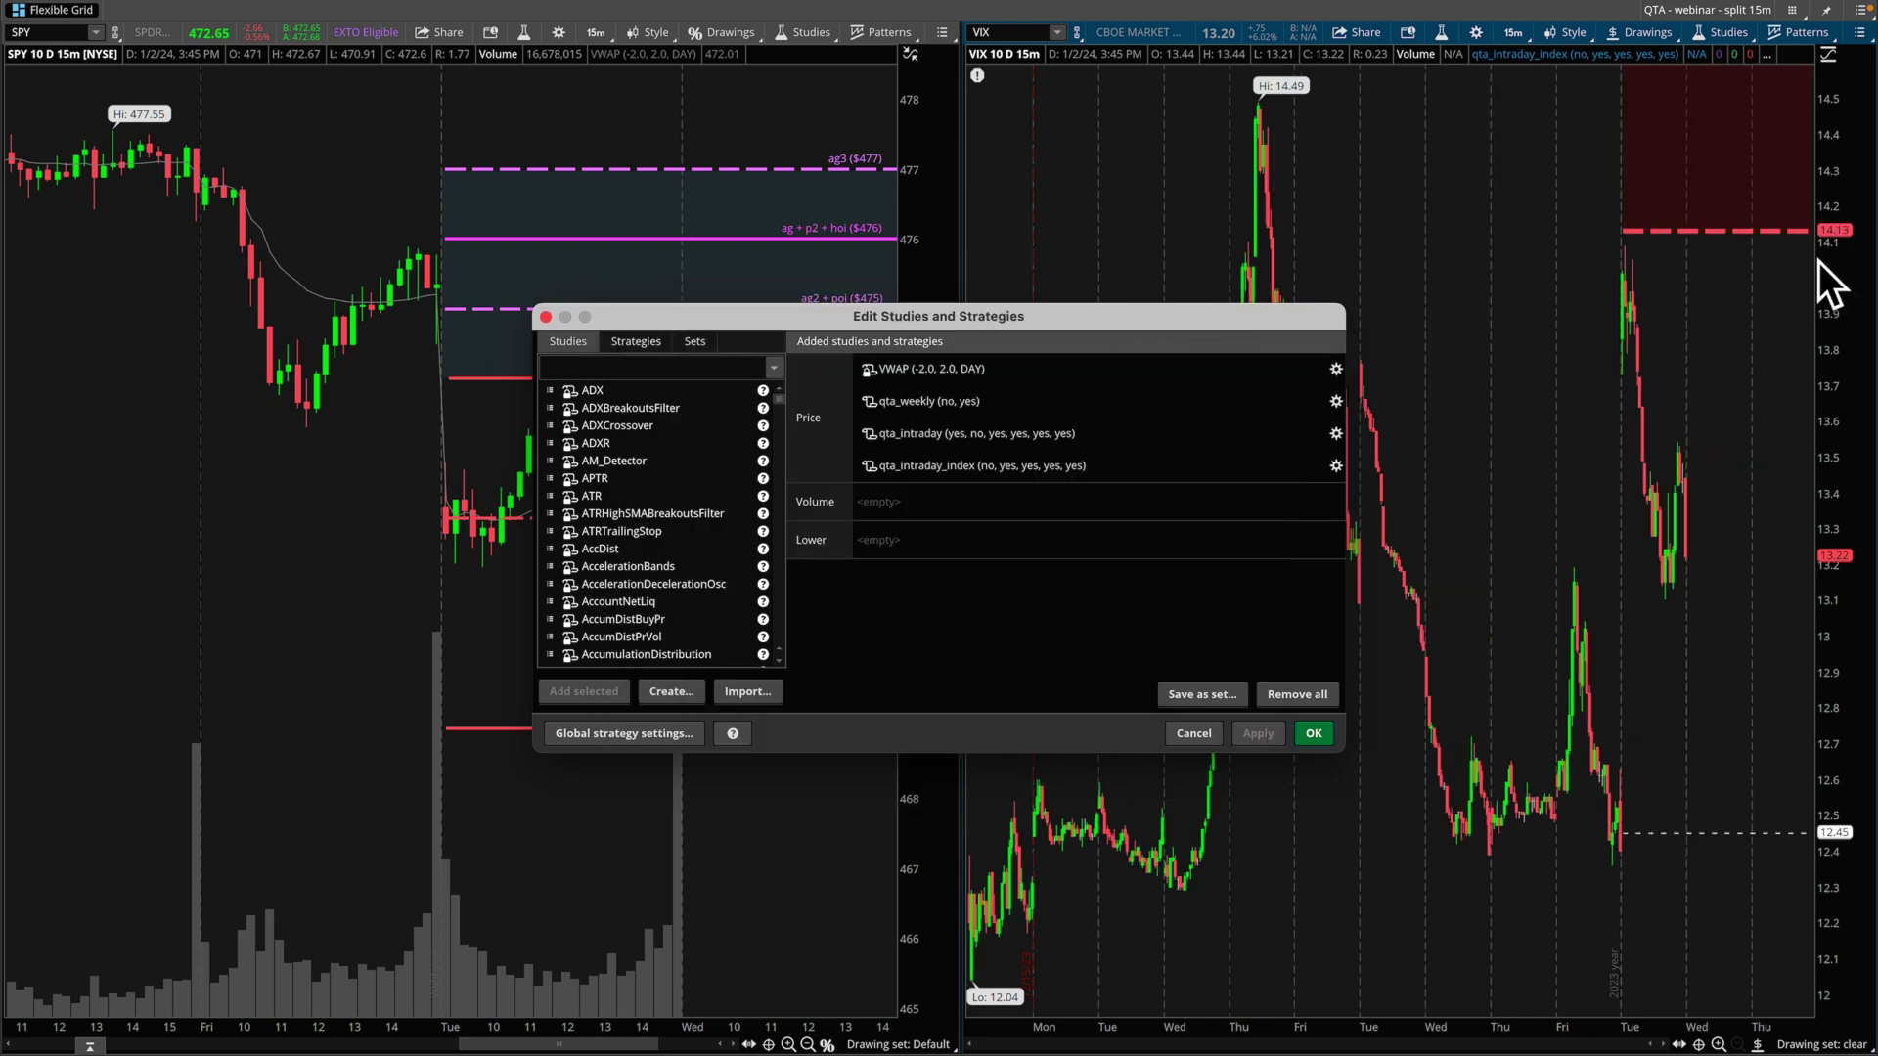
click(1311, 734)
- Show the extended-hours session on the VIX chart and mark Tuesday's overnight peak against the 14.13 weekly level
click(1565, 32)
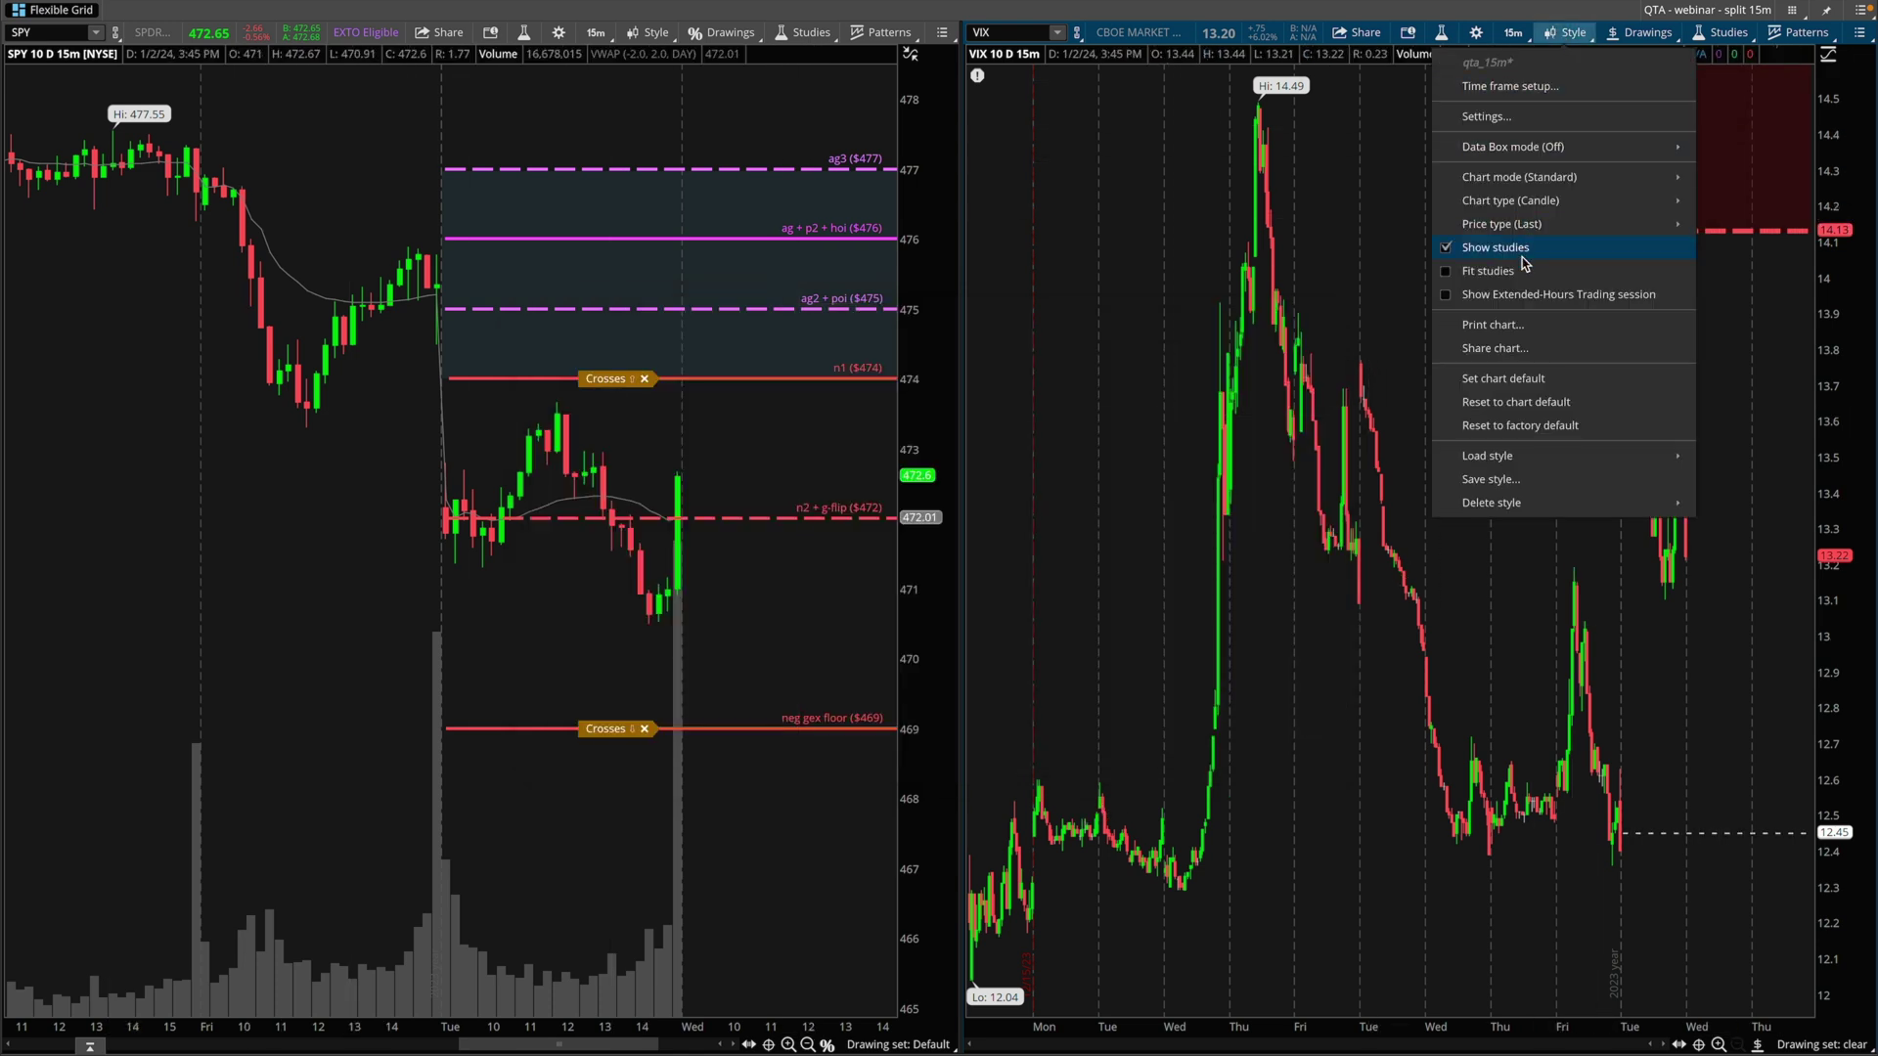
click(1526, 294)
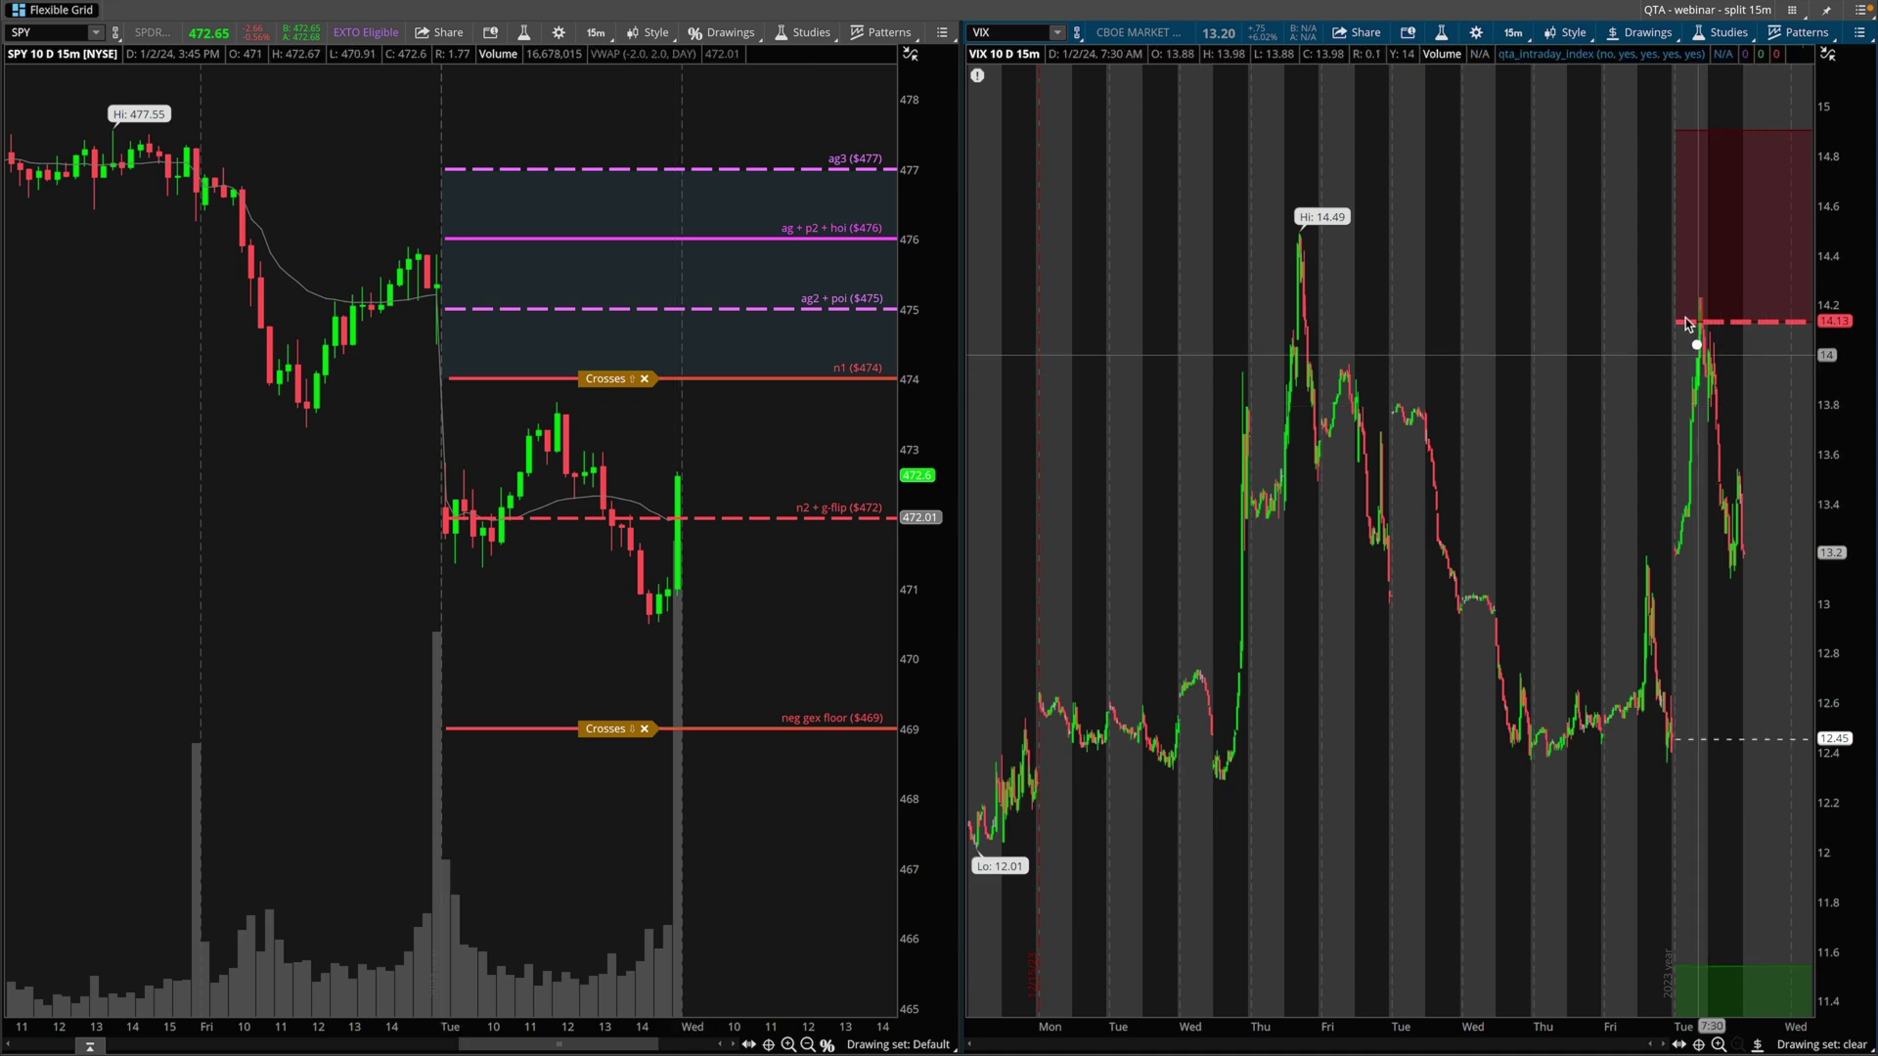
drag(1670, 286, 1729, 363)
key(Escape)
mouse_move(1520, 186)
mouse_down()
mouse_move(1815, 971)
mouse_move(1816, 1015)
mouse_up()
drag(1467, 176, 1519, 264)
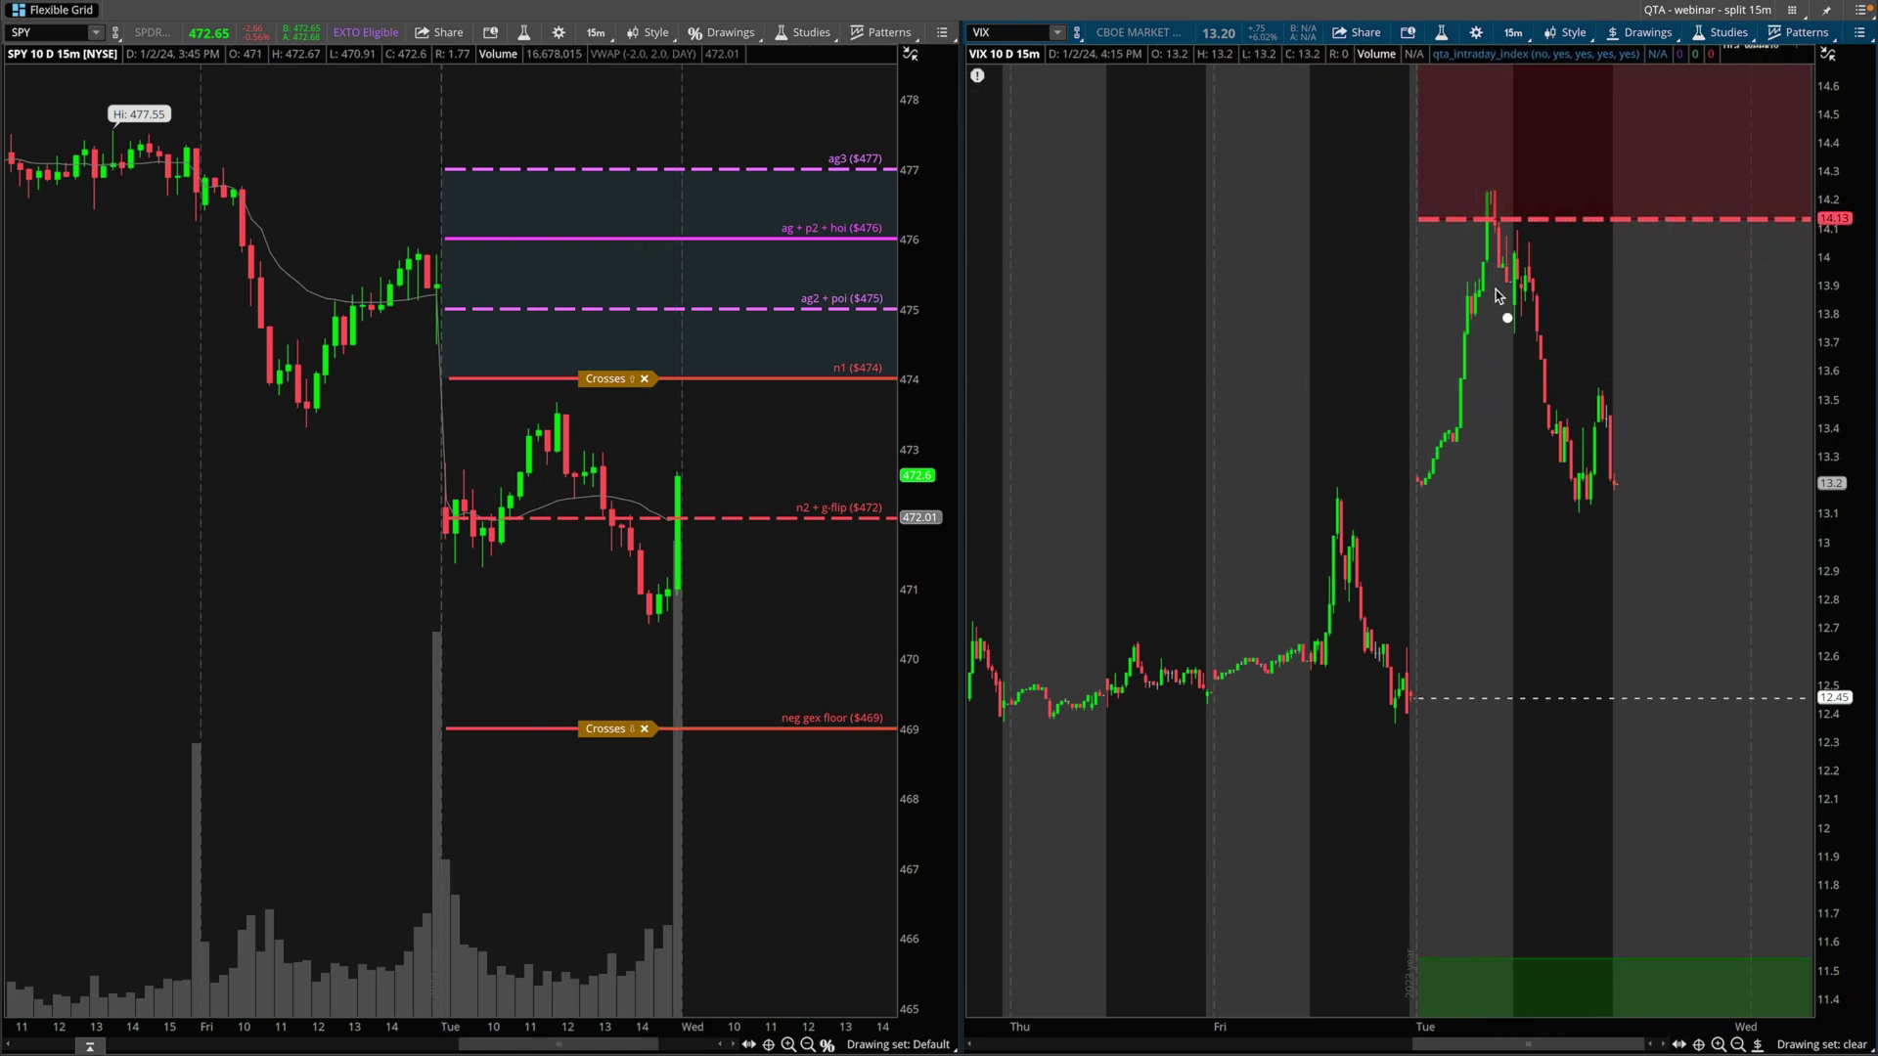
drag(1463, 196, 1420, 247)
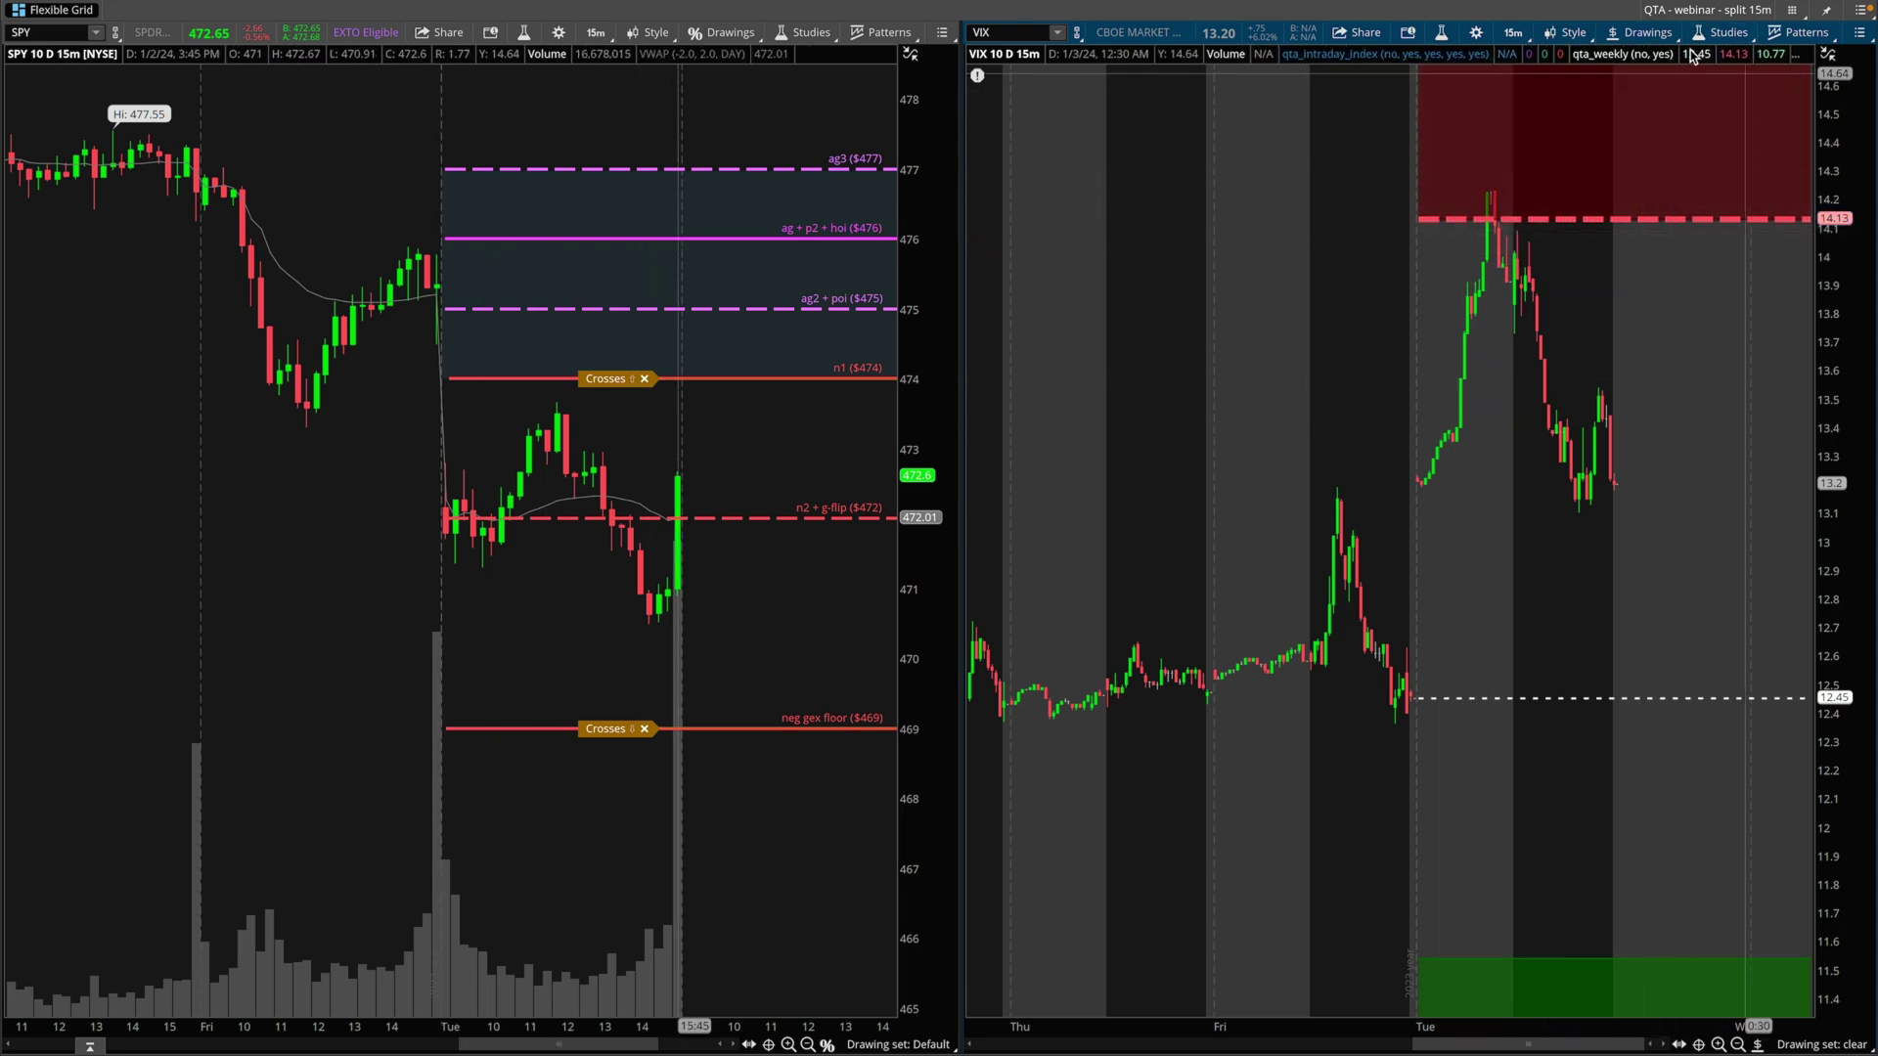
- Turn off the extended-hours trading session on the VIX chart
click(1642, 33)
click(1572, 33)
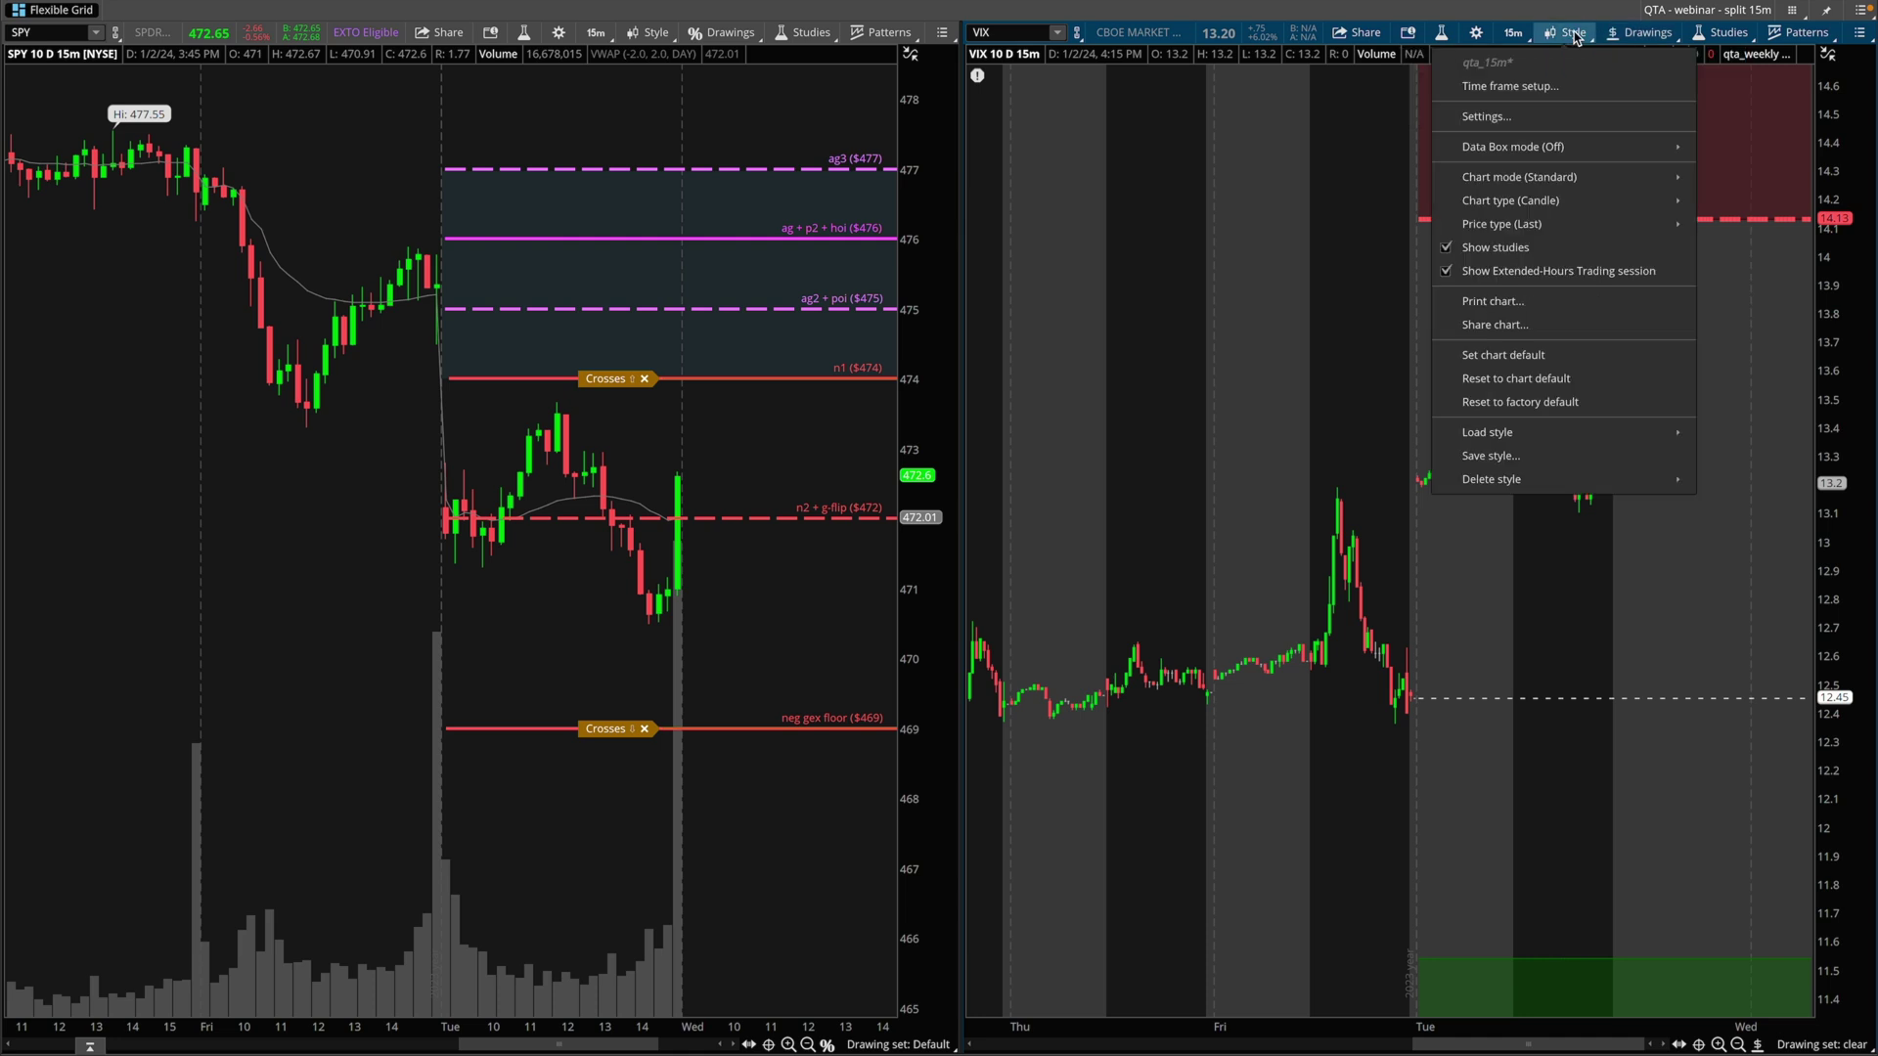
click(1535, 269)
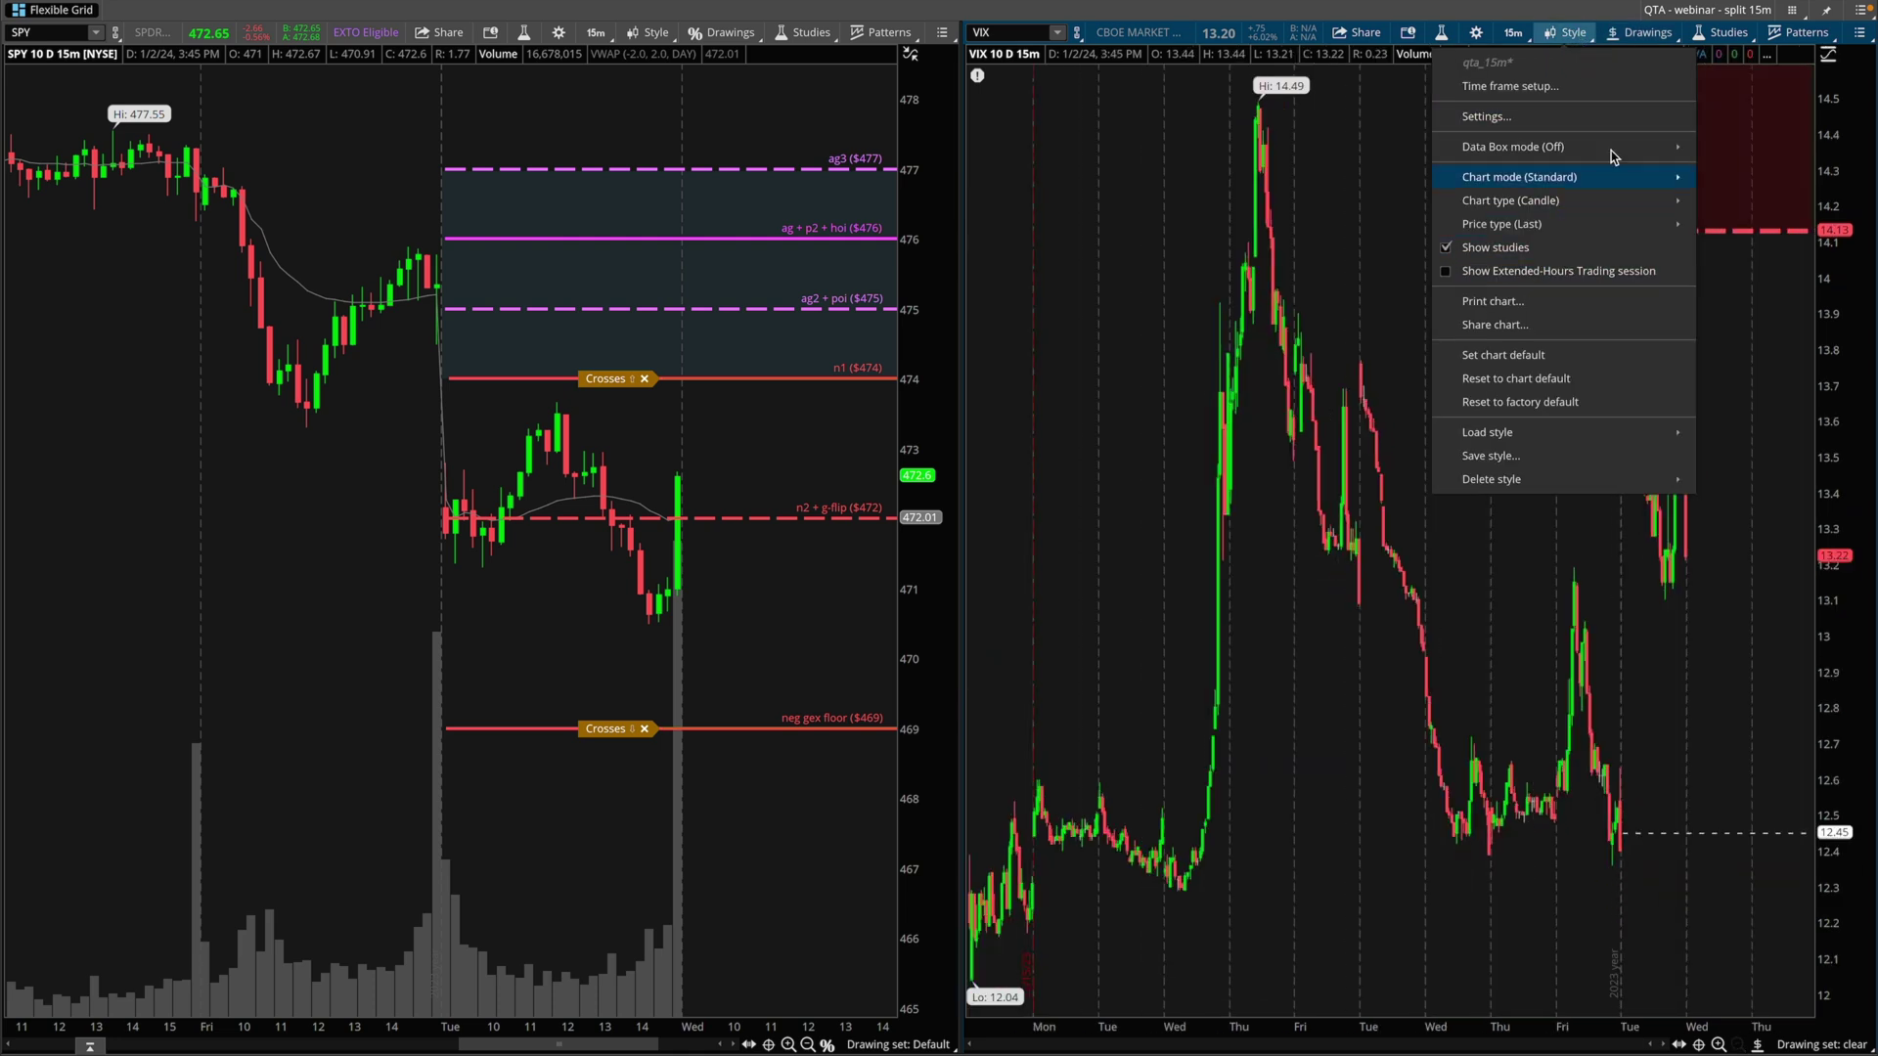
- Hide the qta_weekly study on the VIX chart and apply the change
click(1721, 33)
click(1688, 116)
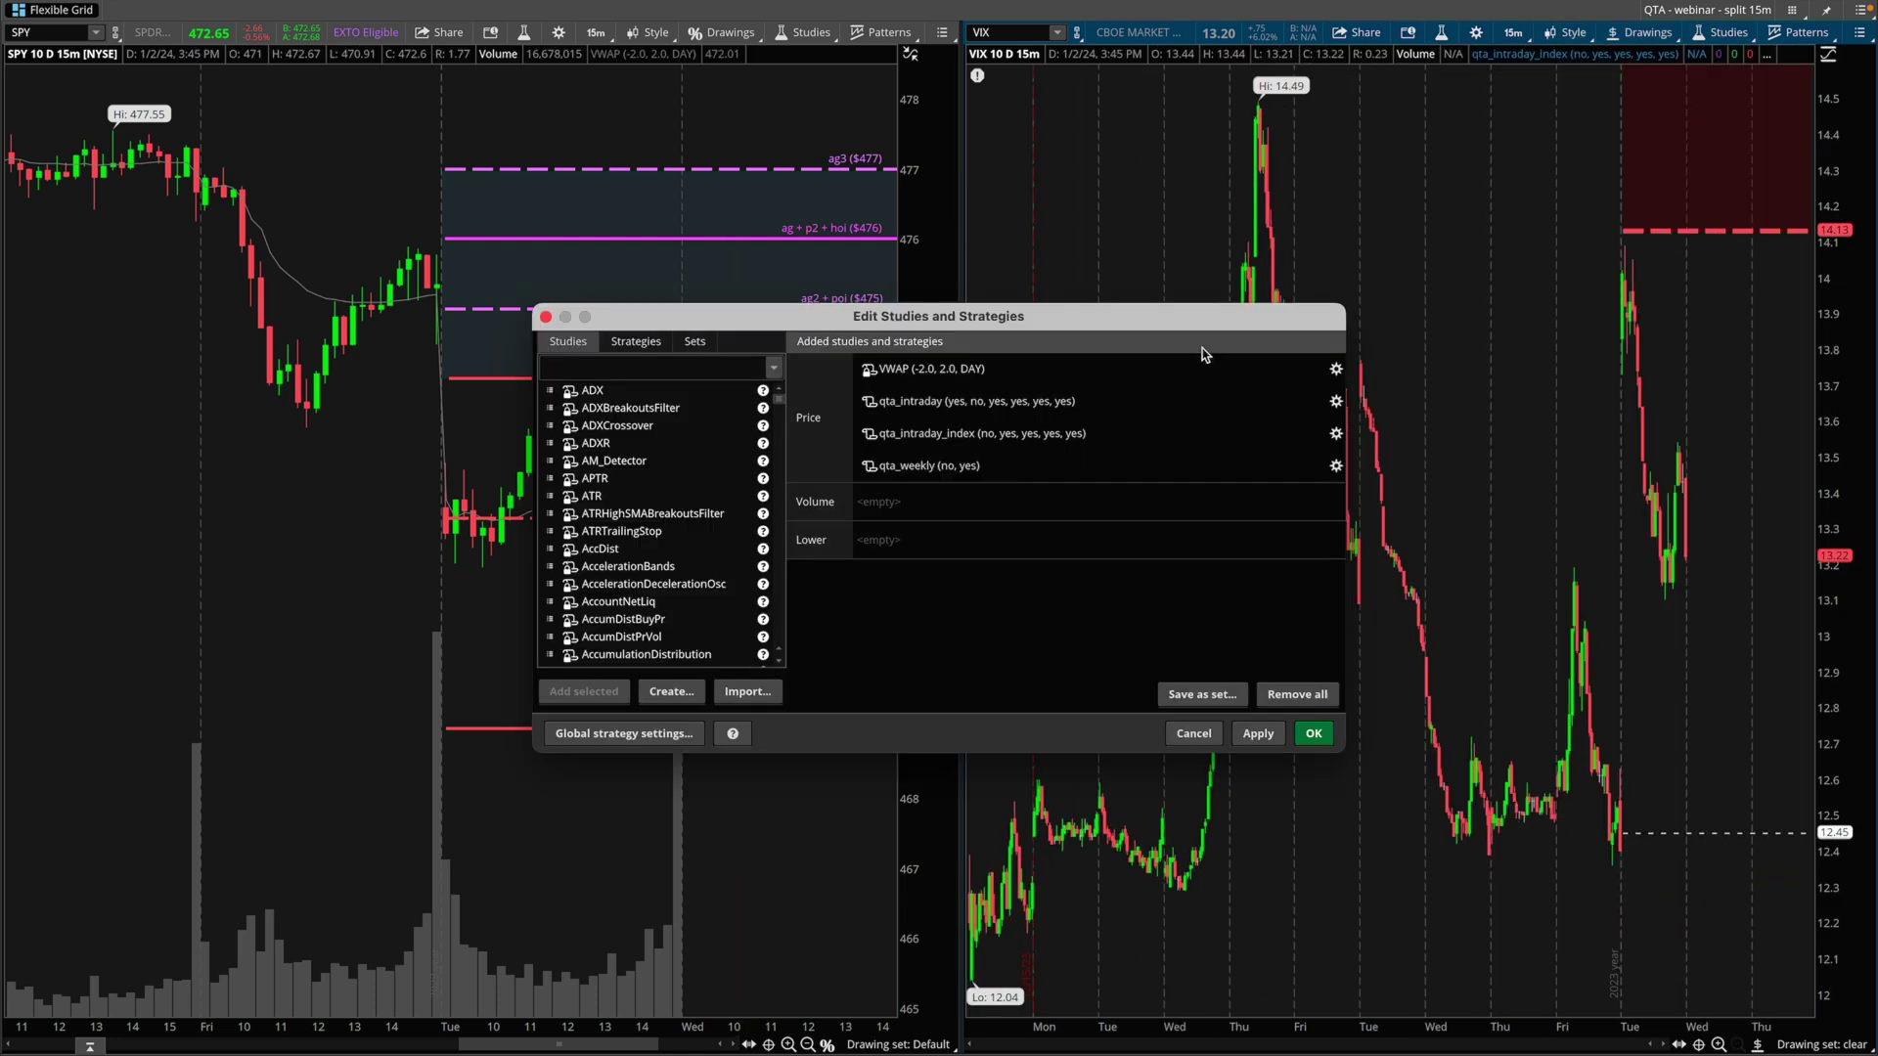
double_click(1083, 464)
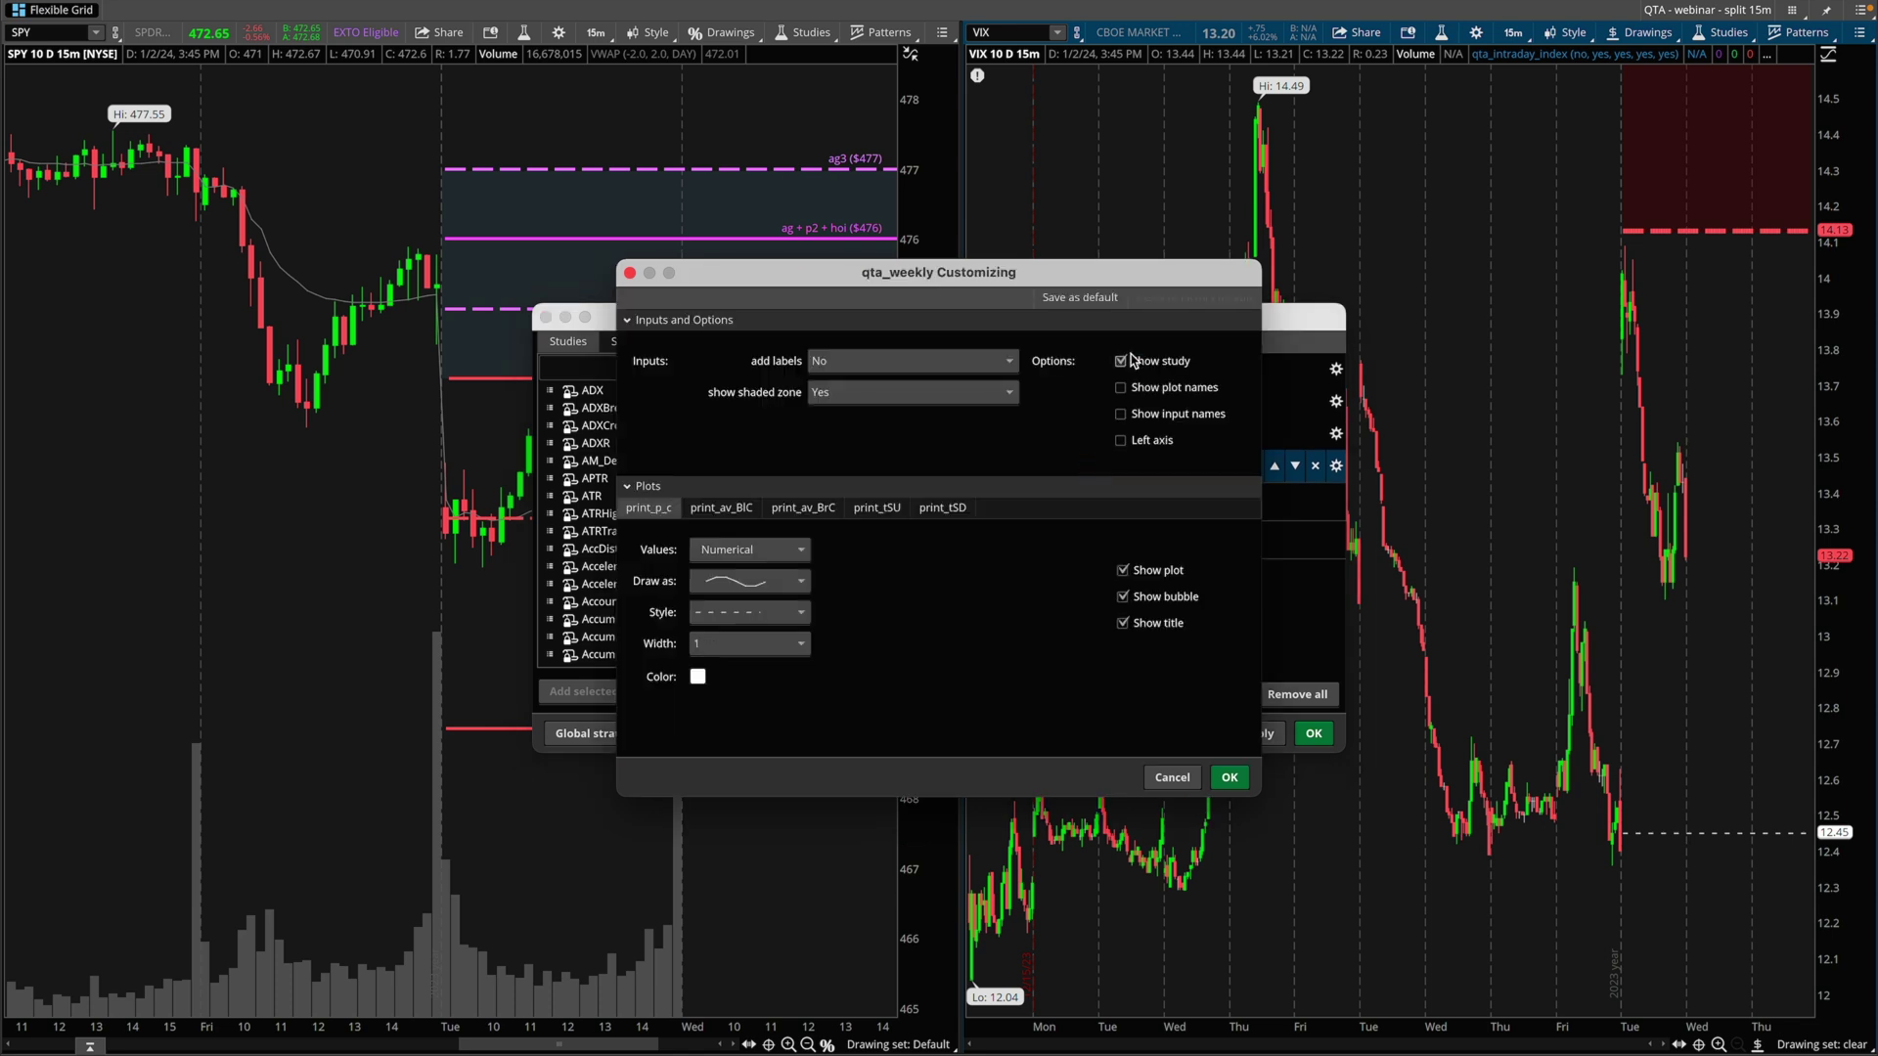
click(1229, 778)
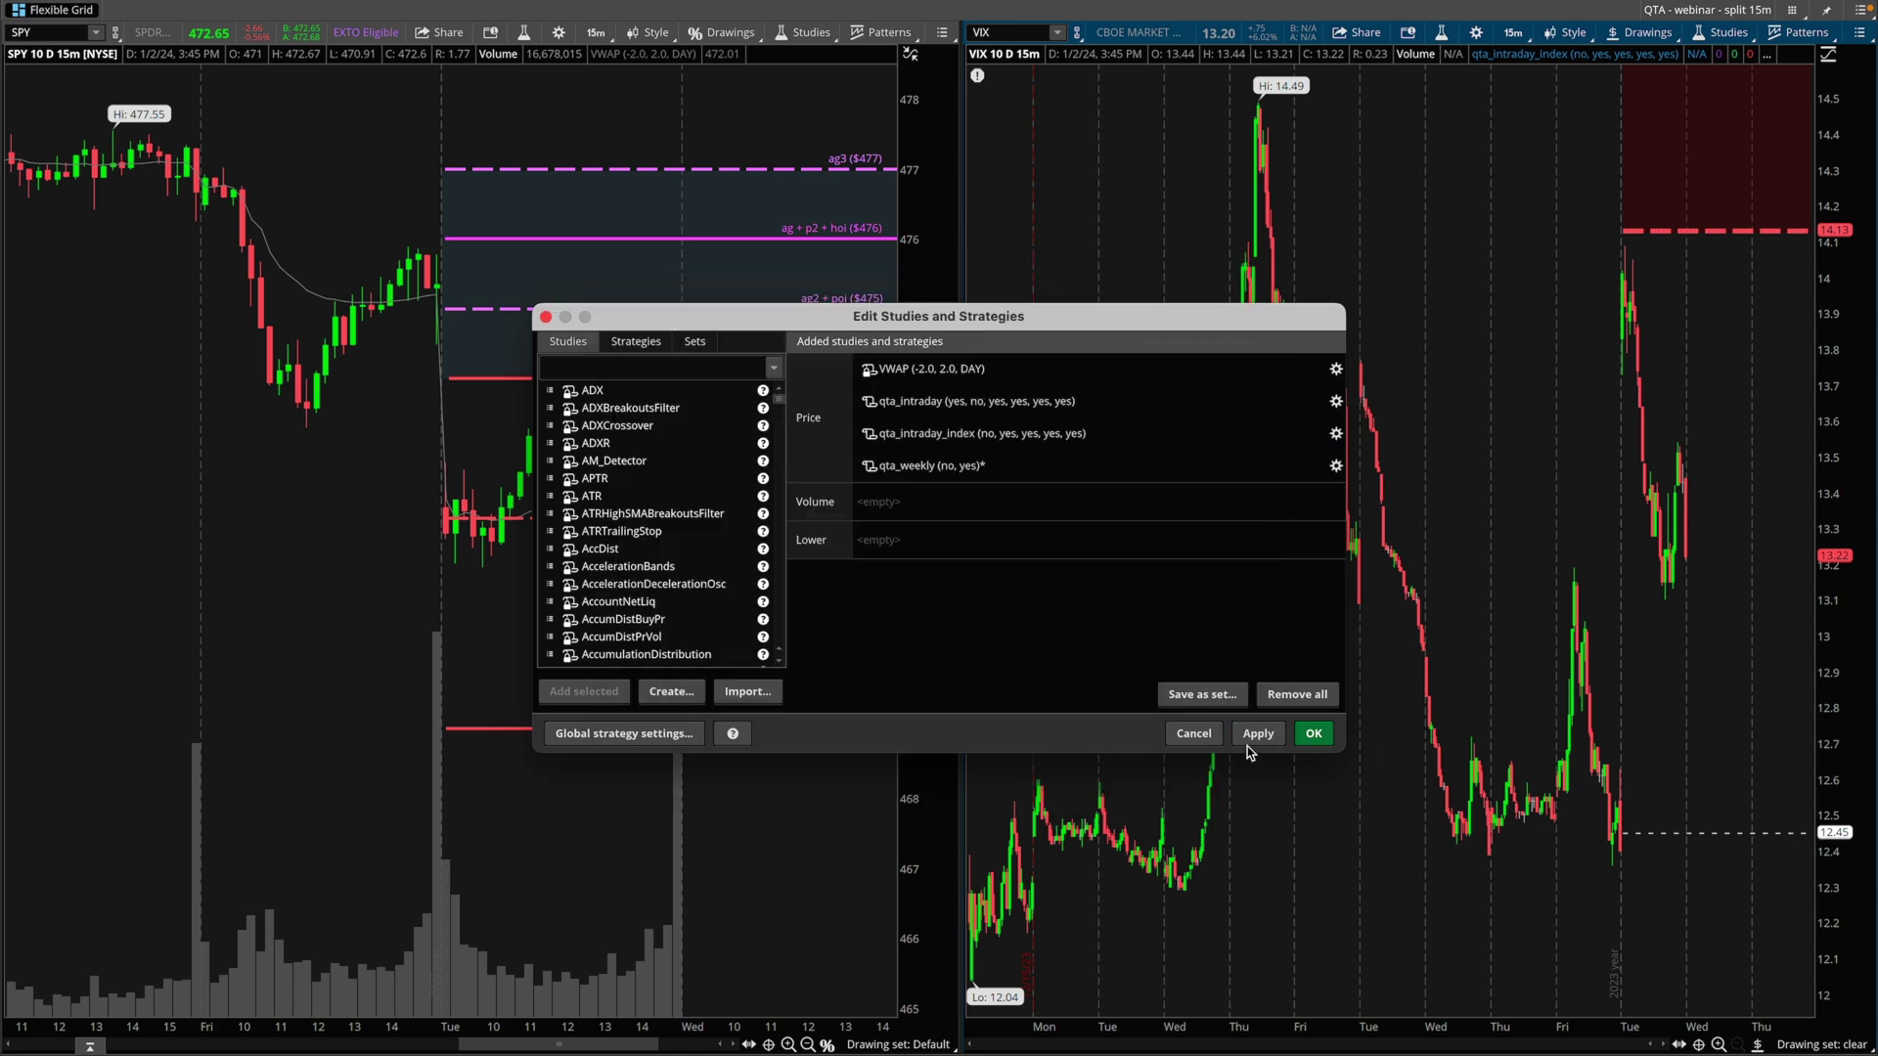
click(1252, 741)
click(1308, 736)
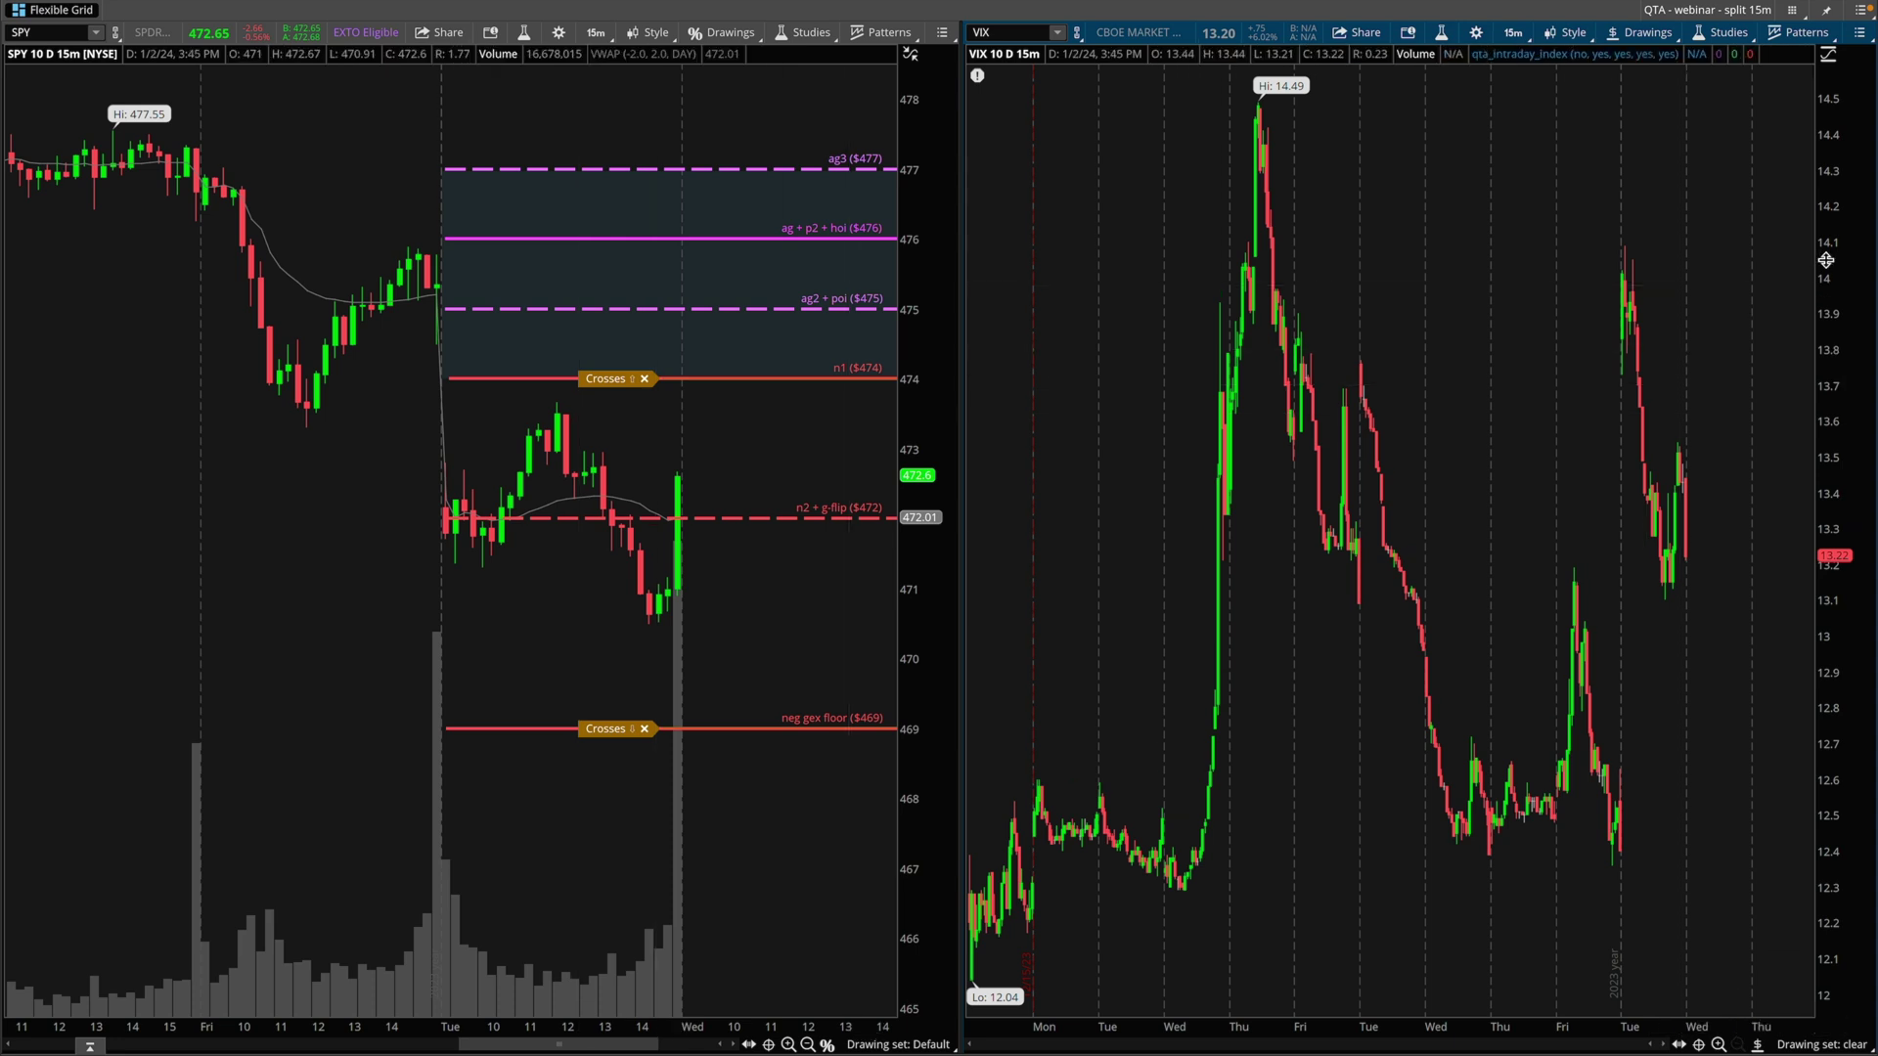
- Zoom VIX in on the latest sessions, mark Tuesday's gap and open on SPY and VIX's rise, and clear the marks
drag(1803, 551, 1803, 579)
drag(1390, 181, 1836, 538)
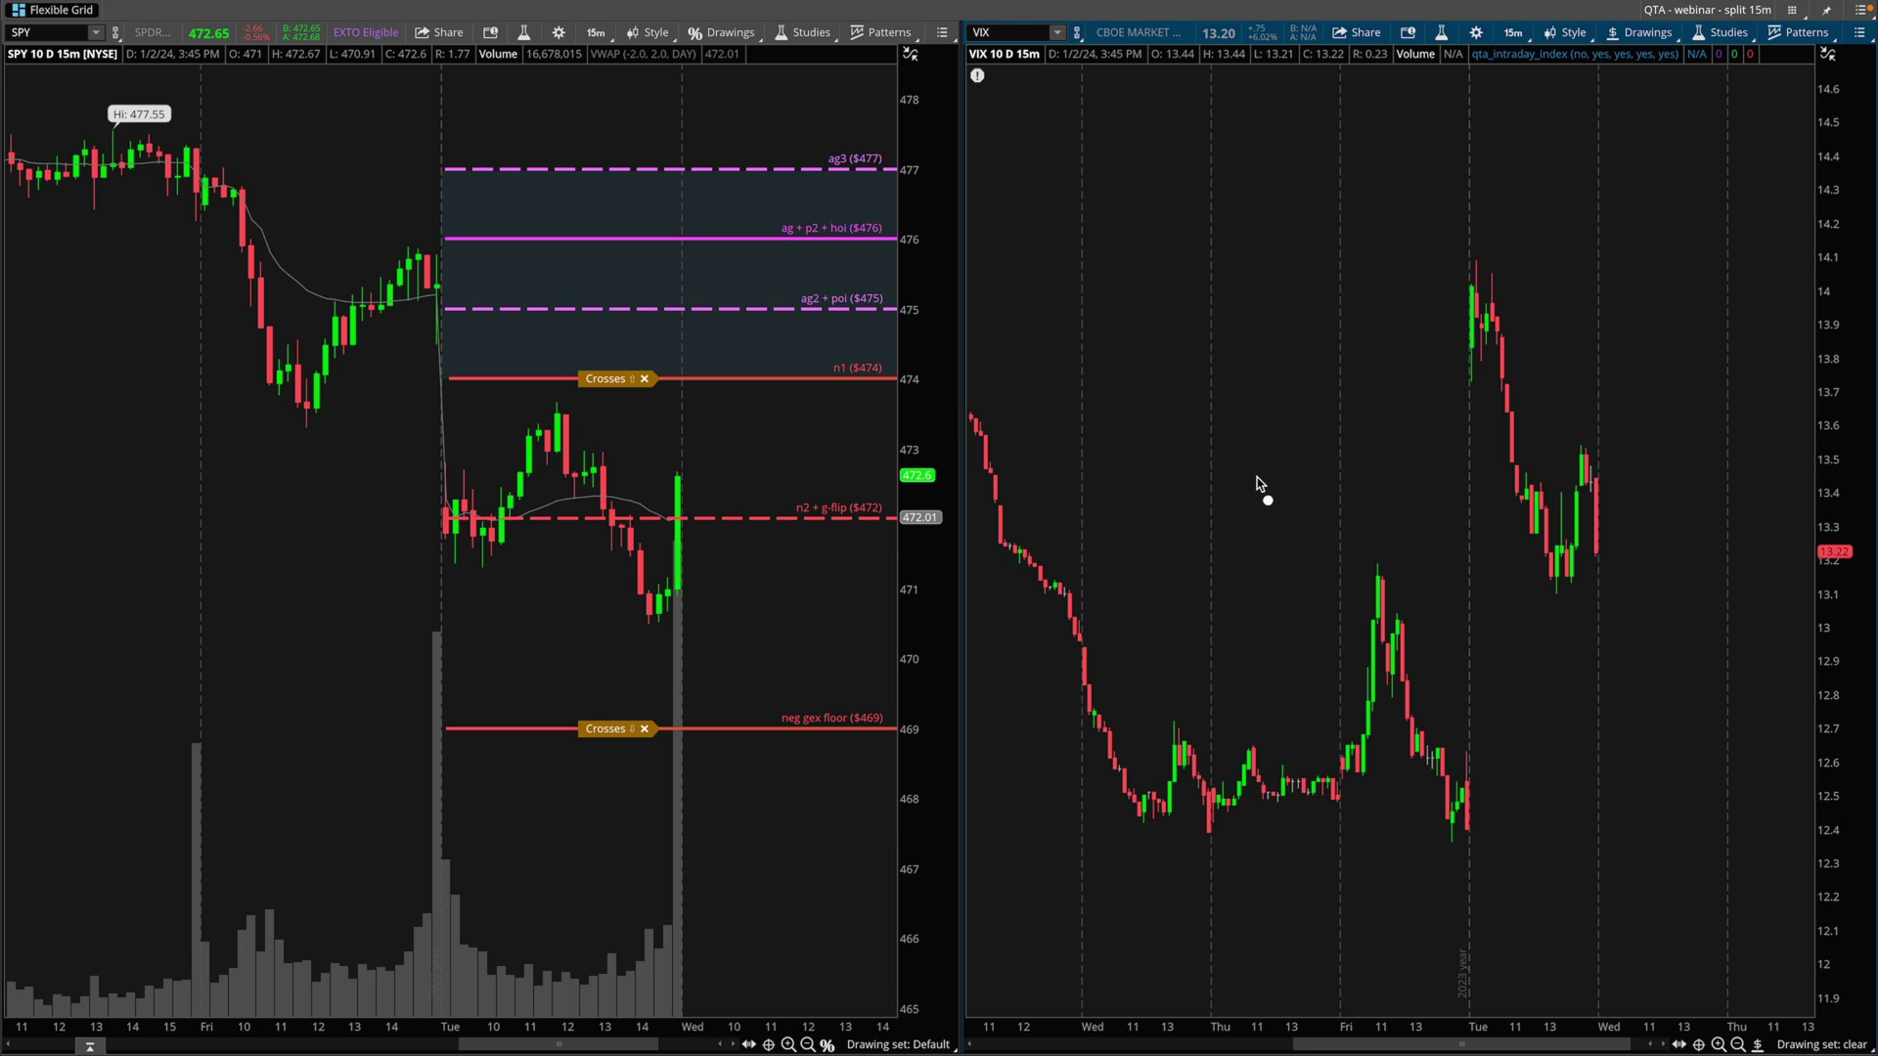
drag(489, 486, 396, 582)
drag(1449, 685, 1511, 391)
mouse_move(1467, 452)
mouse_down()
mouse_move(1511, 393)
mouse_move(1529, 445)
mouse_up()
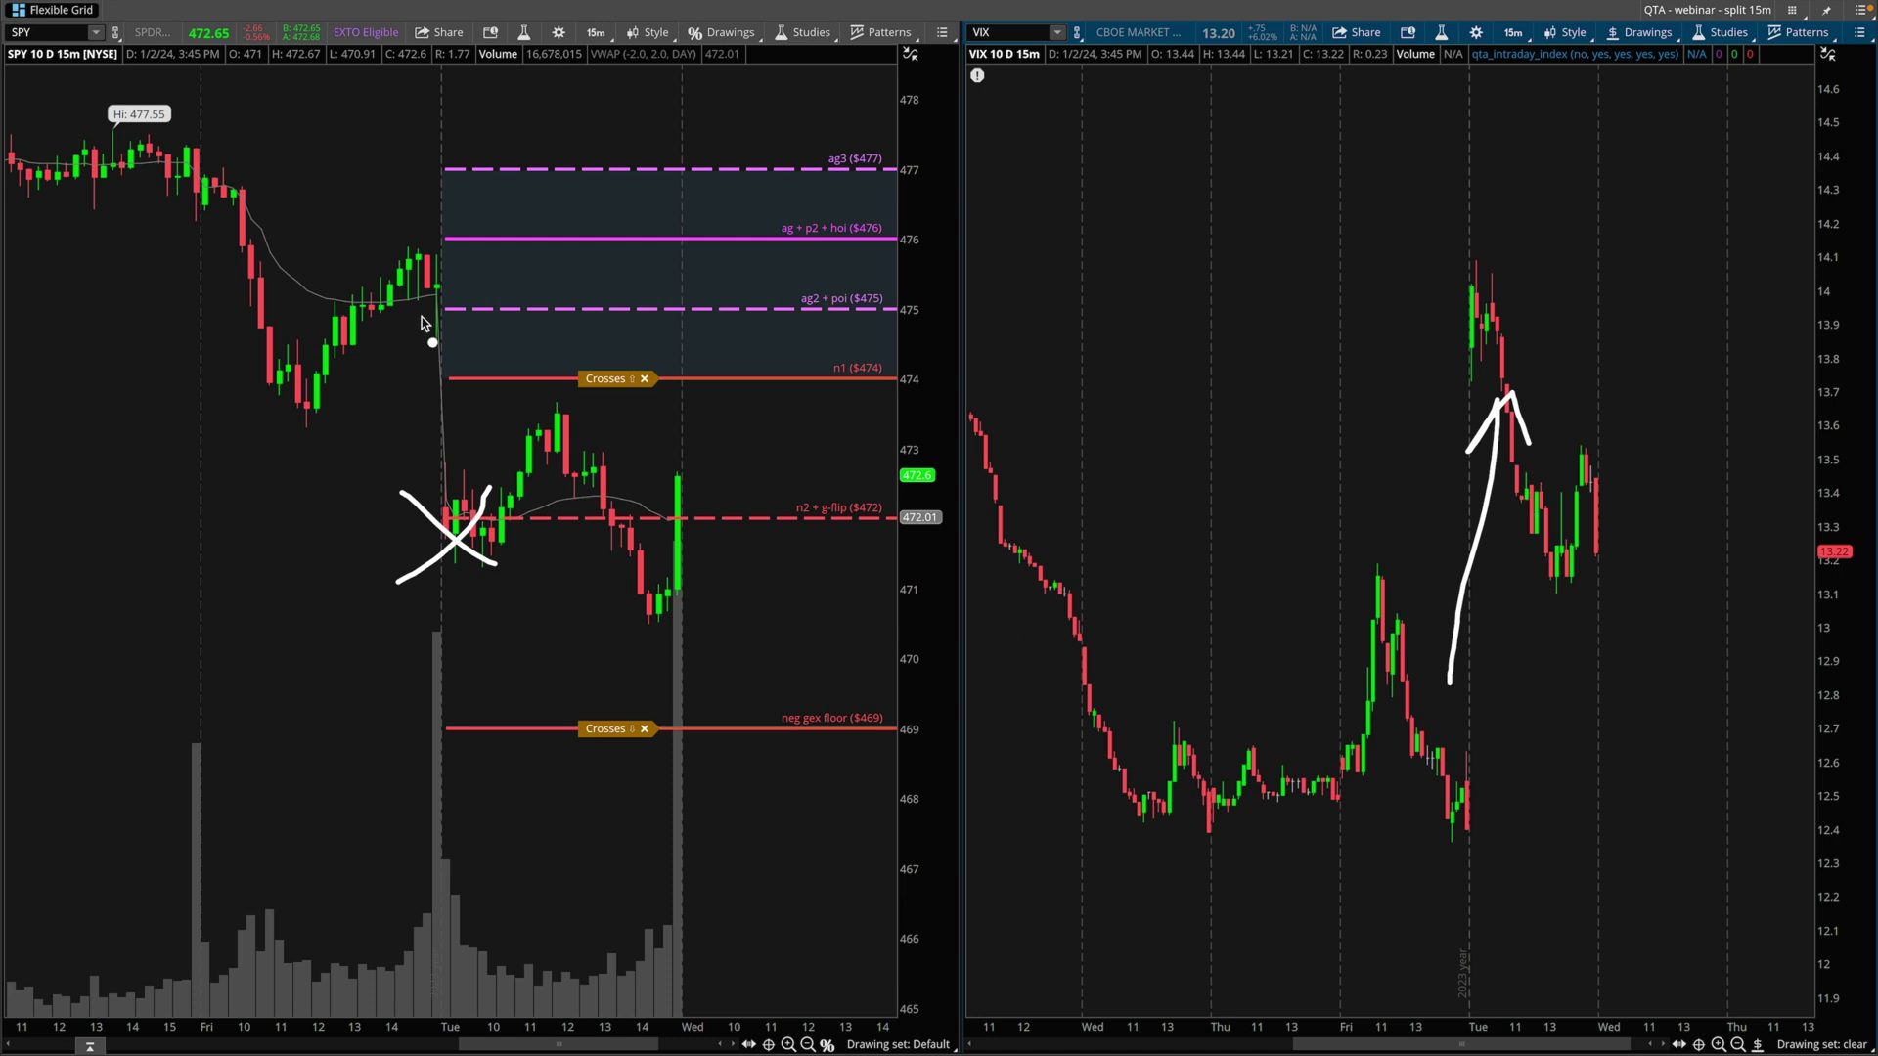
mouse_move(423, 319)
mouse_down()
mouse_move(446, 525)
mouse_move(479, 446)
mouse_up()
key(Escape)
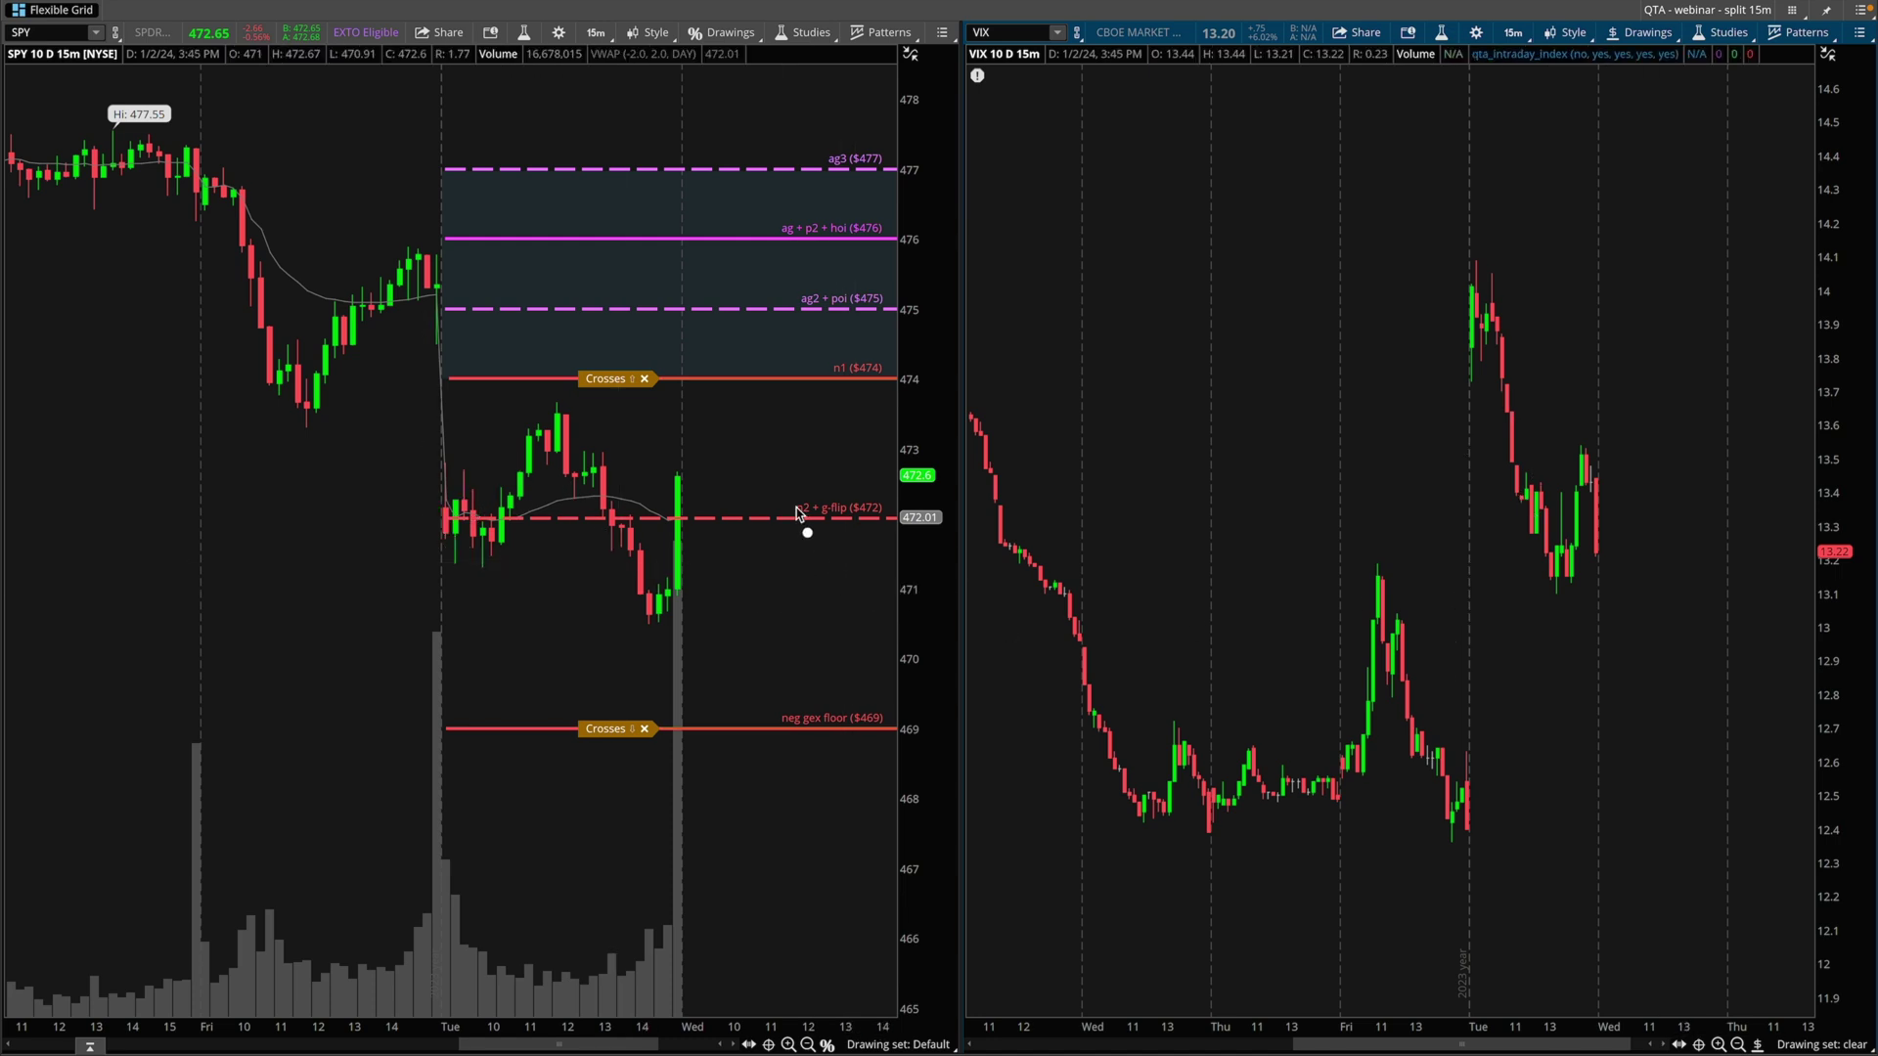
- Mark the SPY levels at $472, $476, $474 and the $469 neg gex floor, clearing earlier marks in between
drag(790, 522, 847, 525)
click(823, 552)
key(Escape)
drag(773, 235, 800, 253)
key(Escape)
click(866, 518)
drag(847, 385, 849, 386)
drag(789, 516, 804, 525)
mouse_move(885, 740)
mouse_down()
mouse_move(790, 741)
mouse_move(879, 738)
mouse_up()
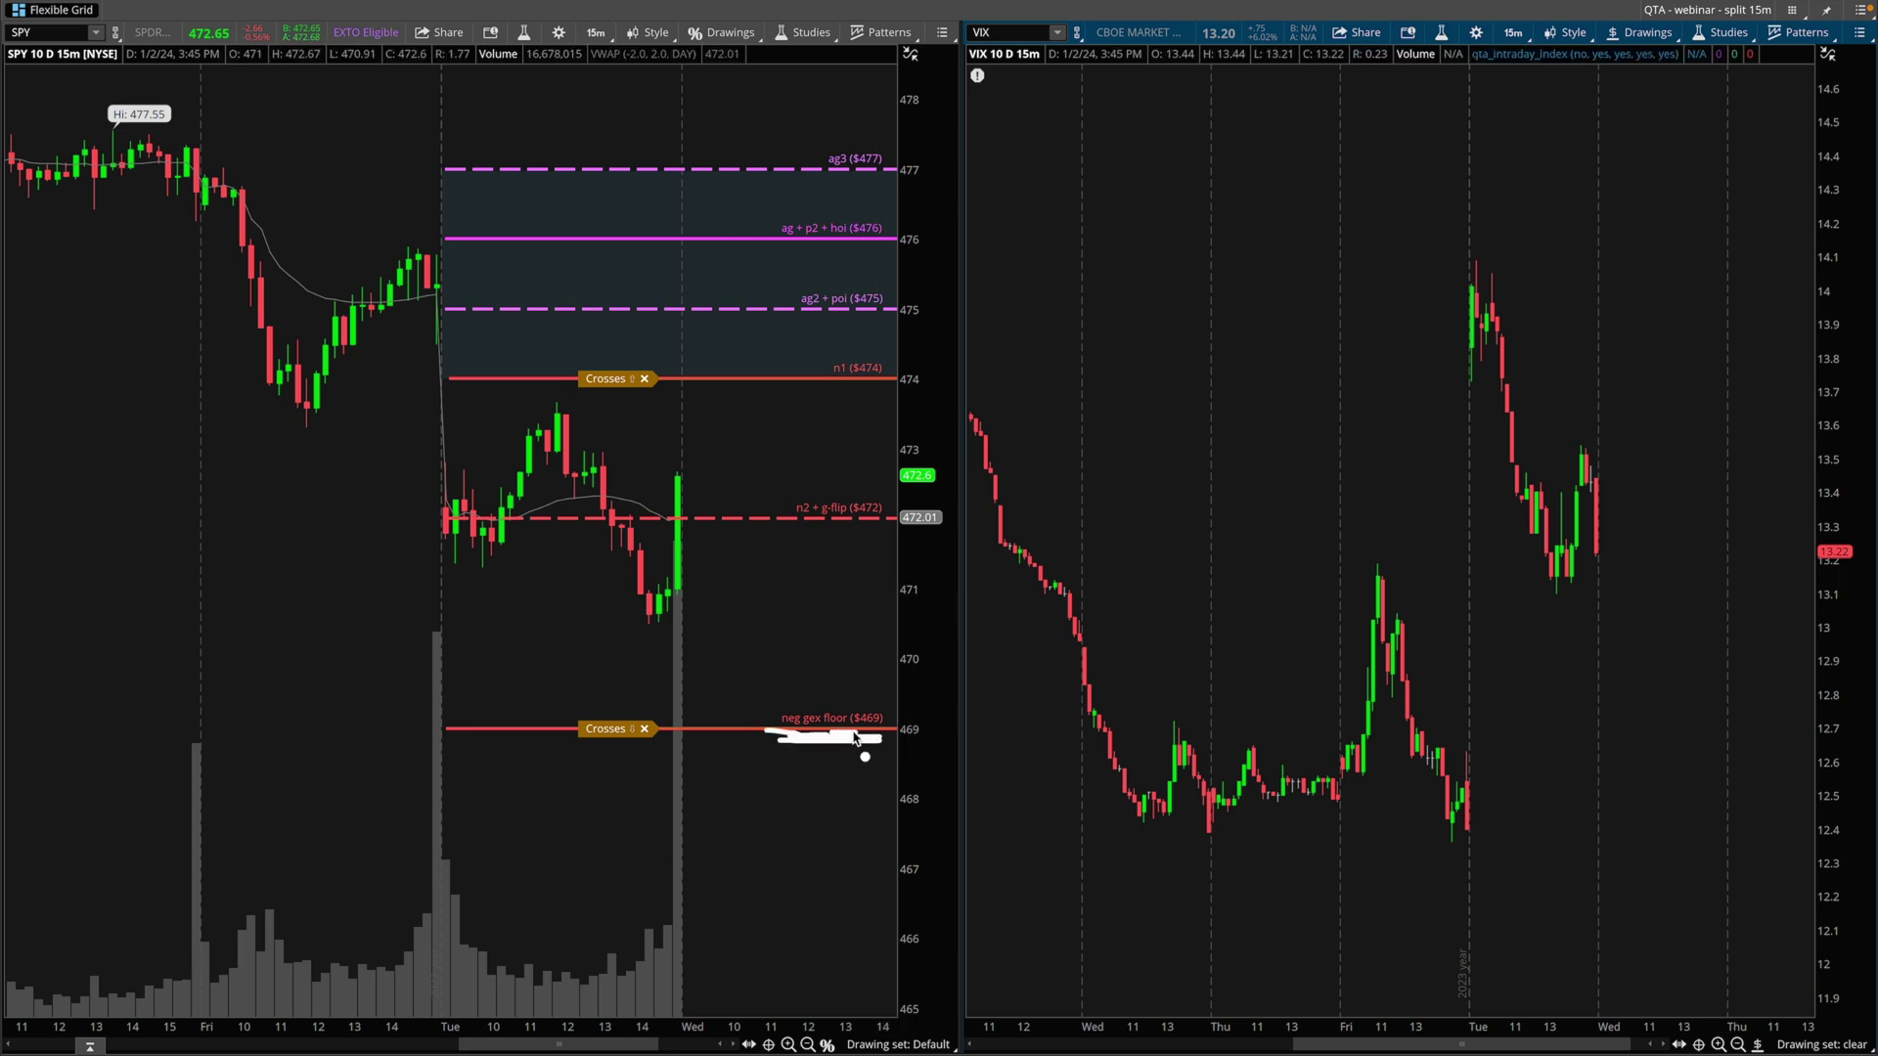
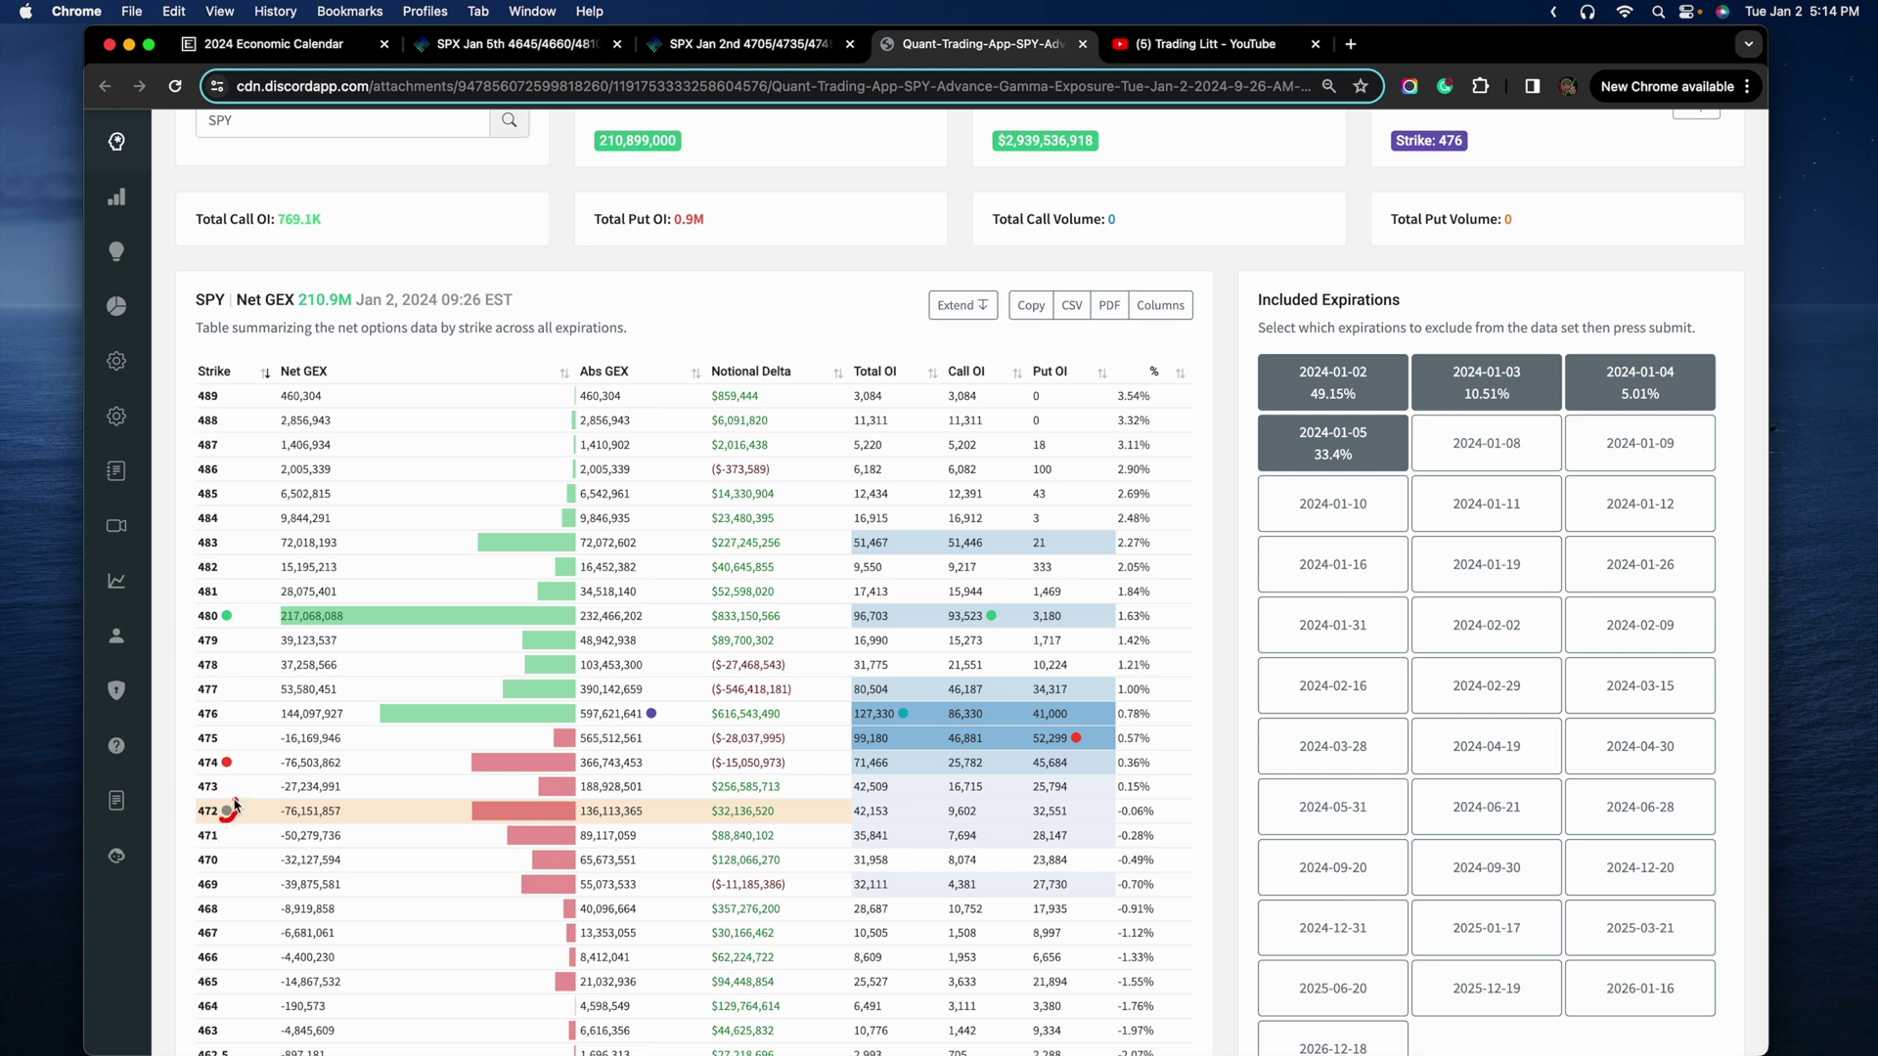
- In the SPY Net GEX table in Chrome, mark strike 472 with its net GEX bar and the open interest at 475 and 476
drag(221, 808, 246, 810)
drag(477, 801, 473, 816)
mouse_move(1037, 726)
mouse_down()
mouse_move(1094, 740)
mouse_move(1083, 702)
mouse_up()
drag(910, 717, 884, 726)
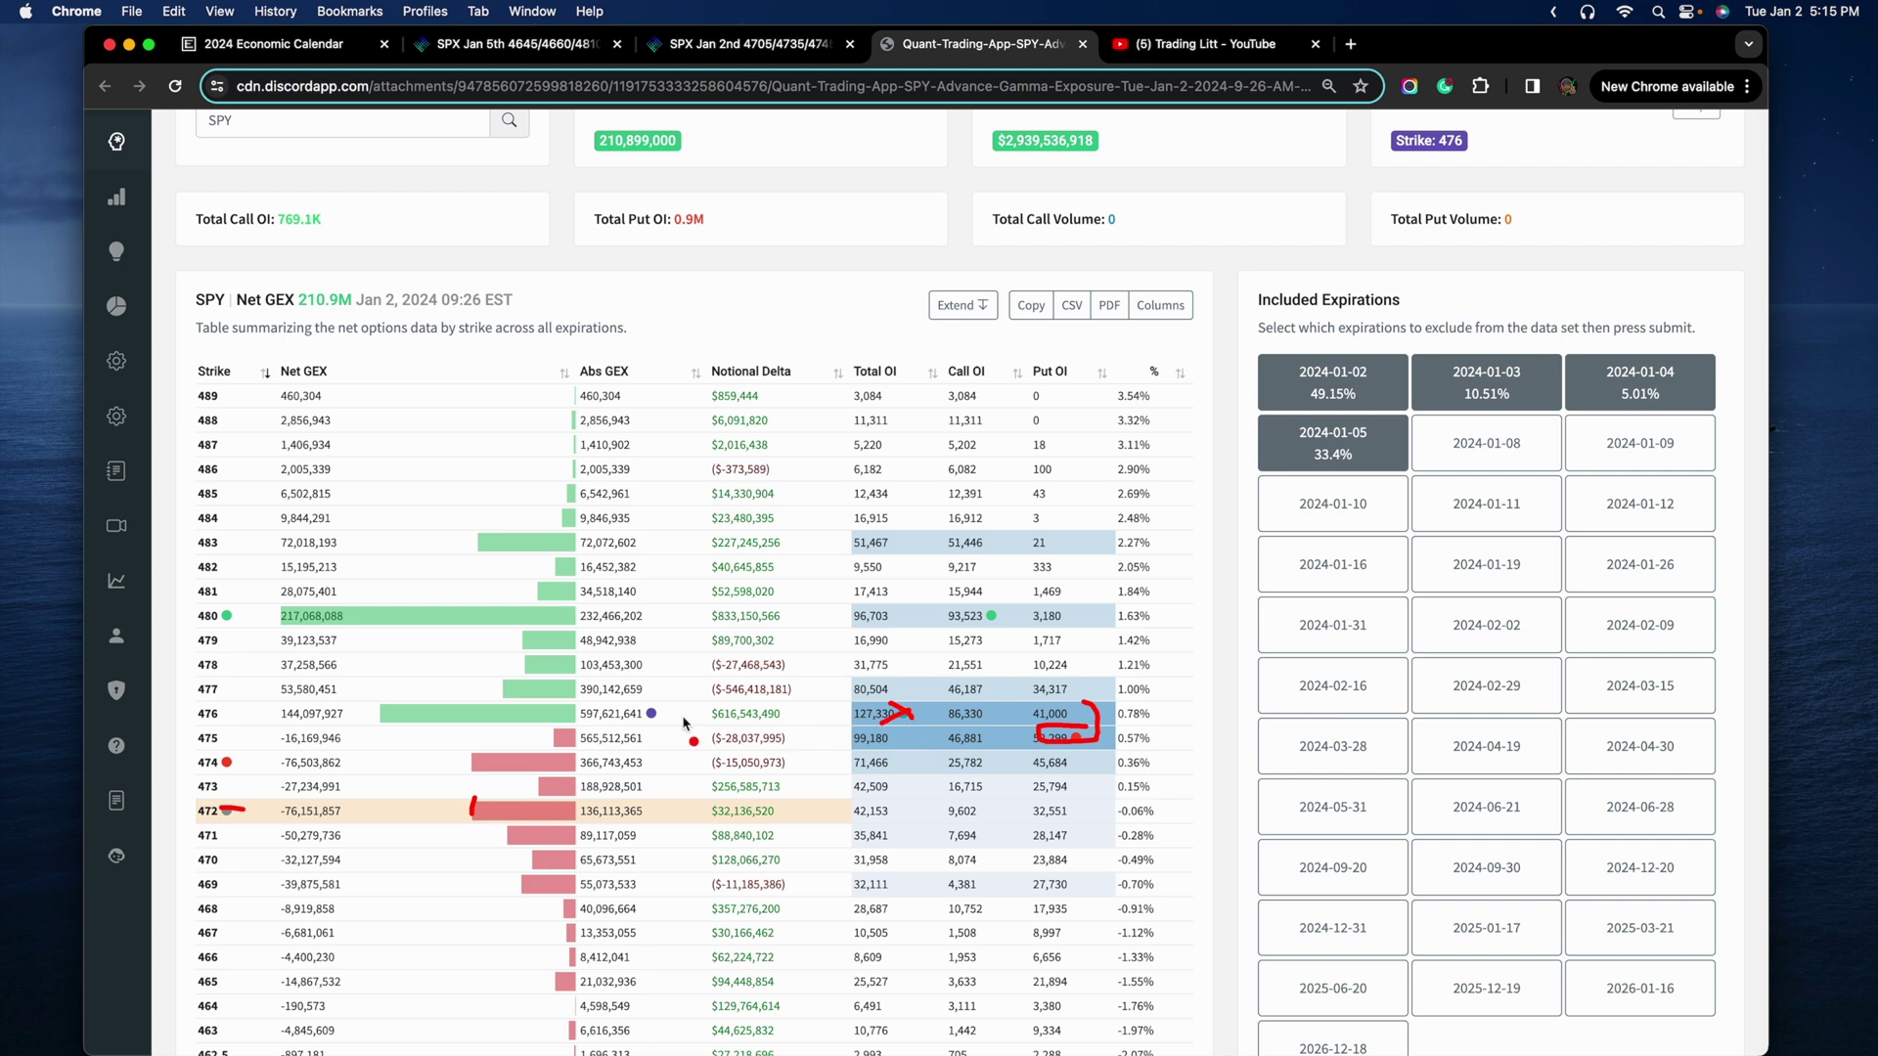
- Circle the n2 + g-flip ($472) level on the SPY chart, and mark strikes 474 and 472 in Chrome's Net GEX table
key(ctrl+Right)
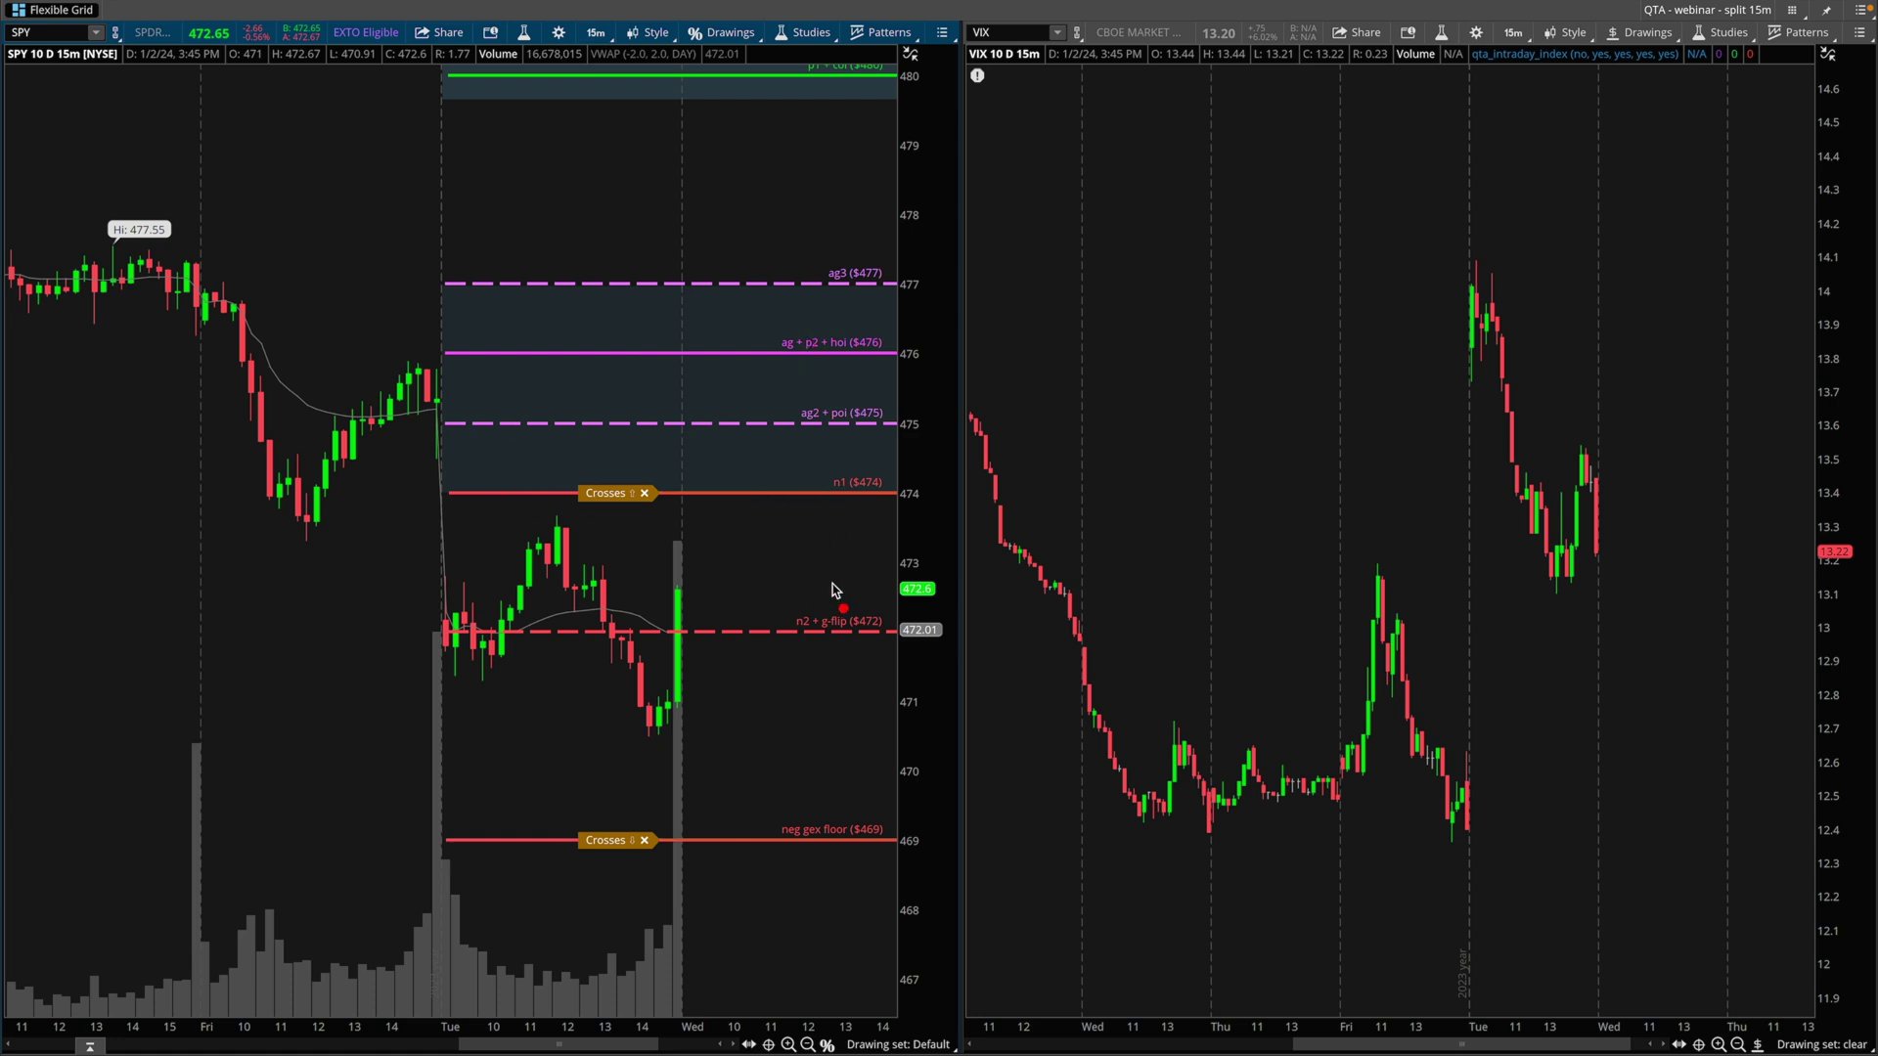
mouse_move(830, 670)
mouse_down()
mouse_move(950, 599)
mouse_move(770, 577)
mouse_up()
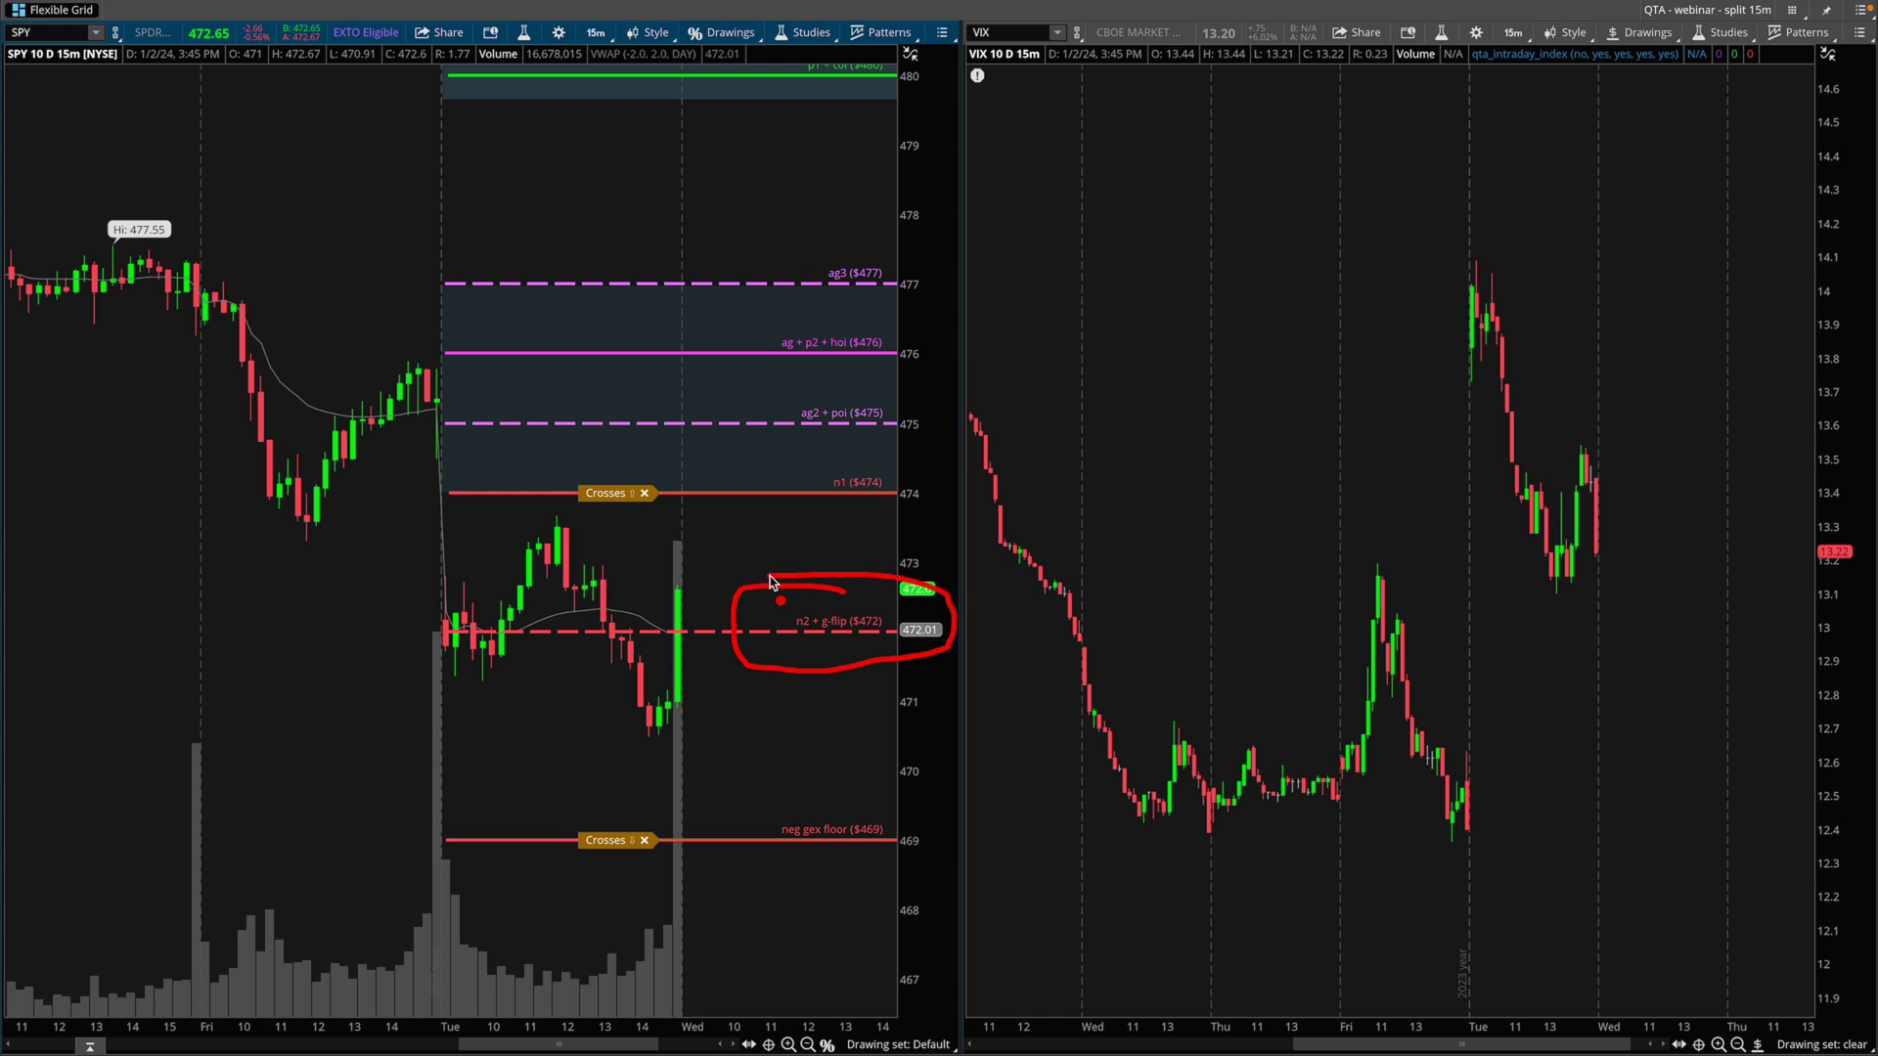
key(ctrl+Left)
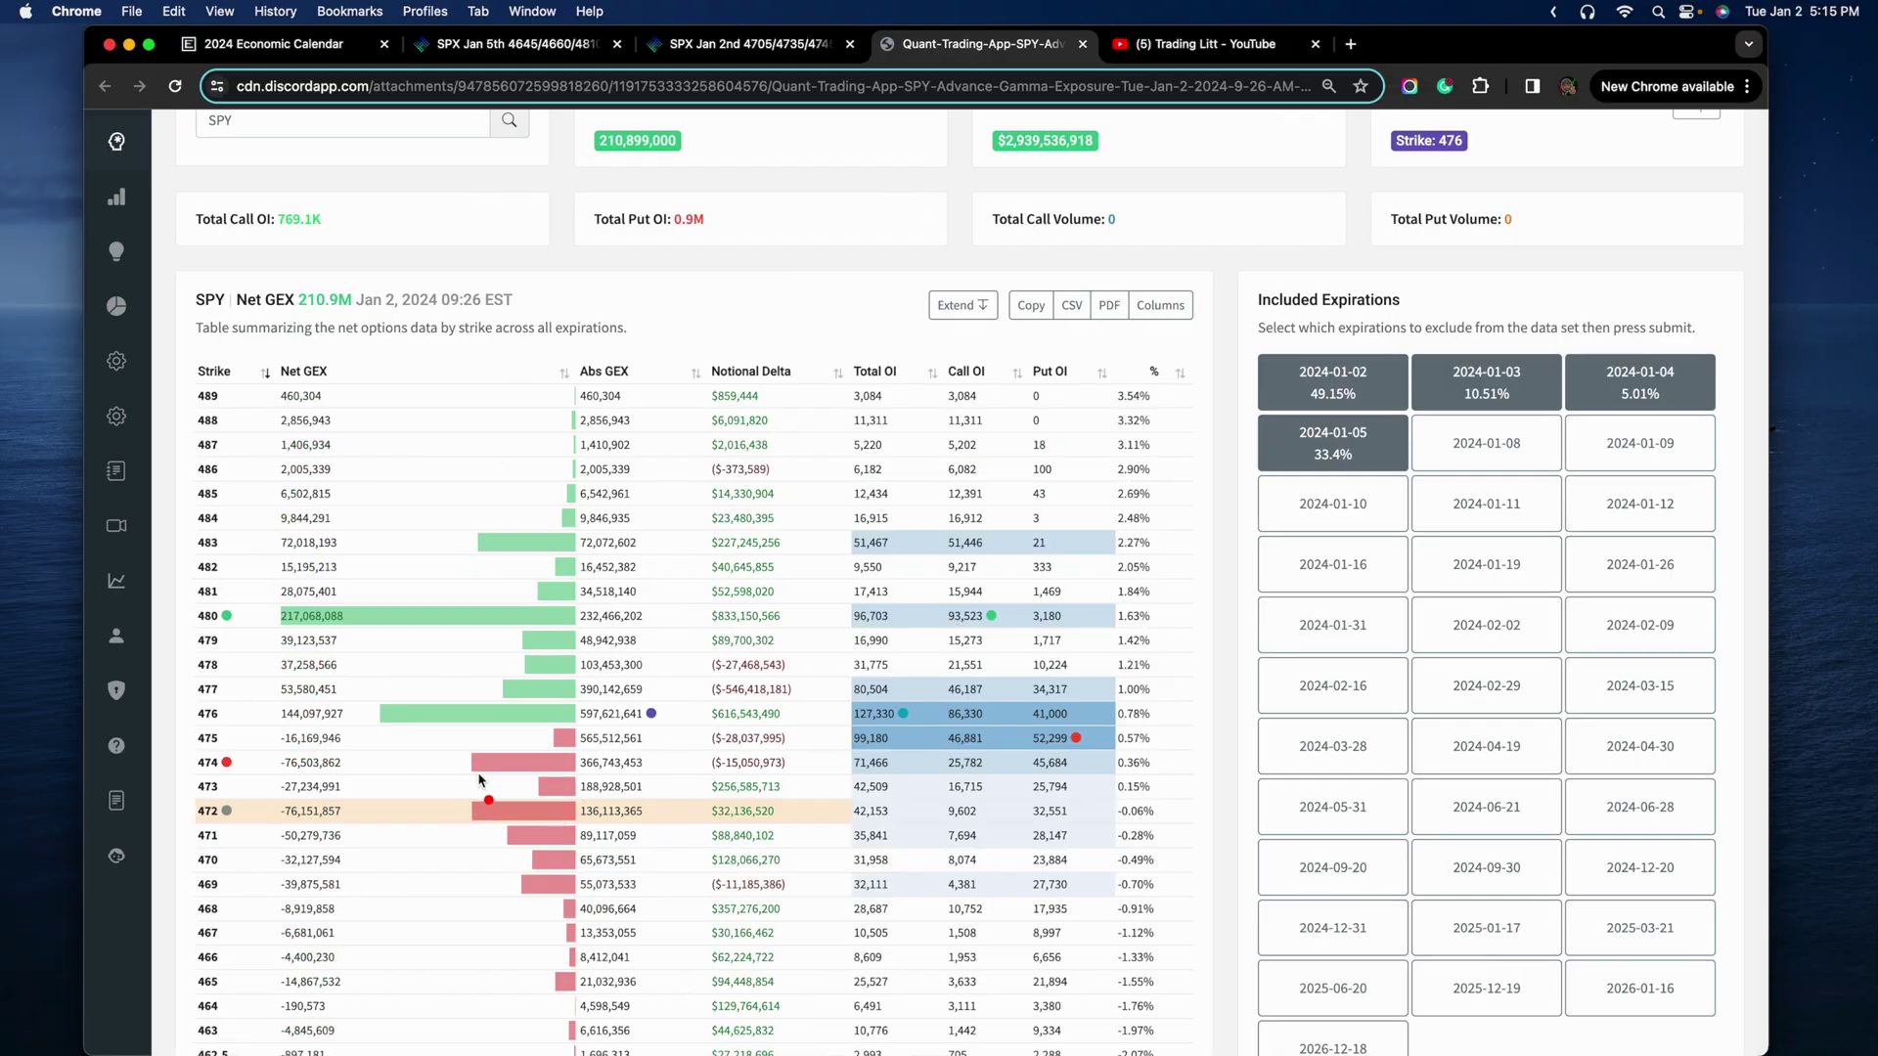
mouse_move(252, 751)
mouse_down()
mouse_move(171, 755)
mouse_move(239, 741)
mouse_up()
drag(466, 800, 465, 828)
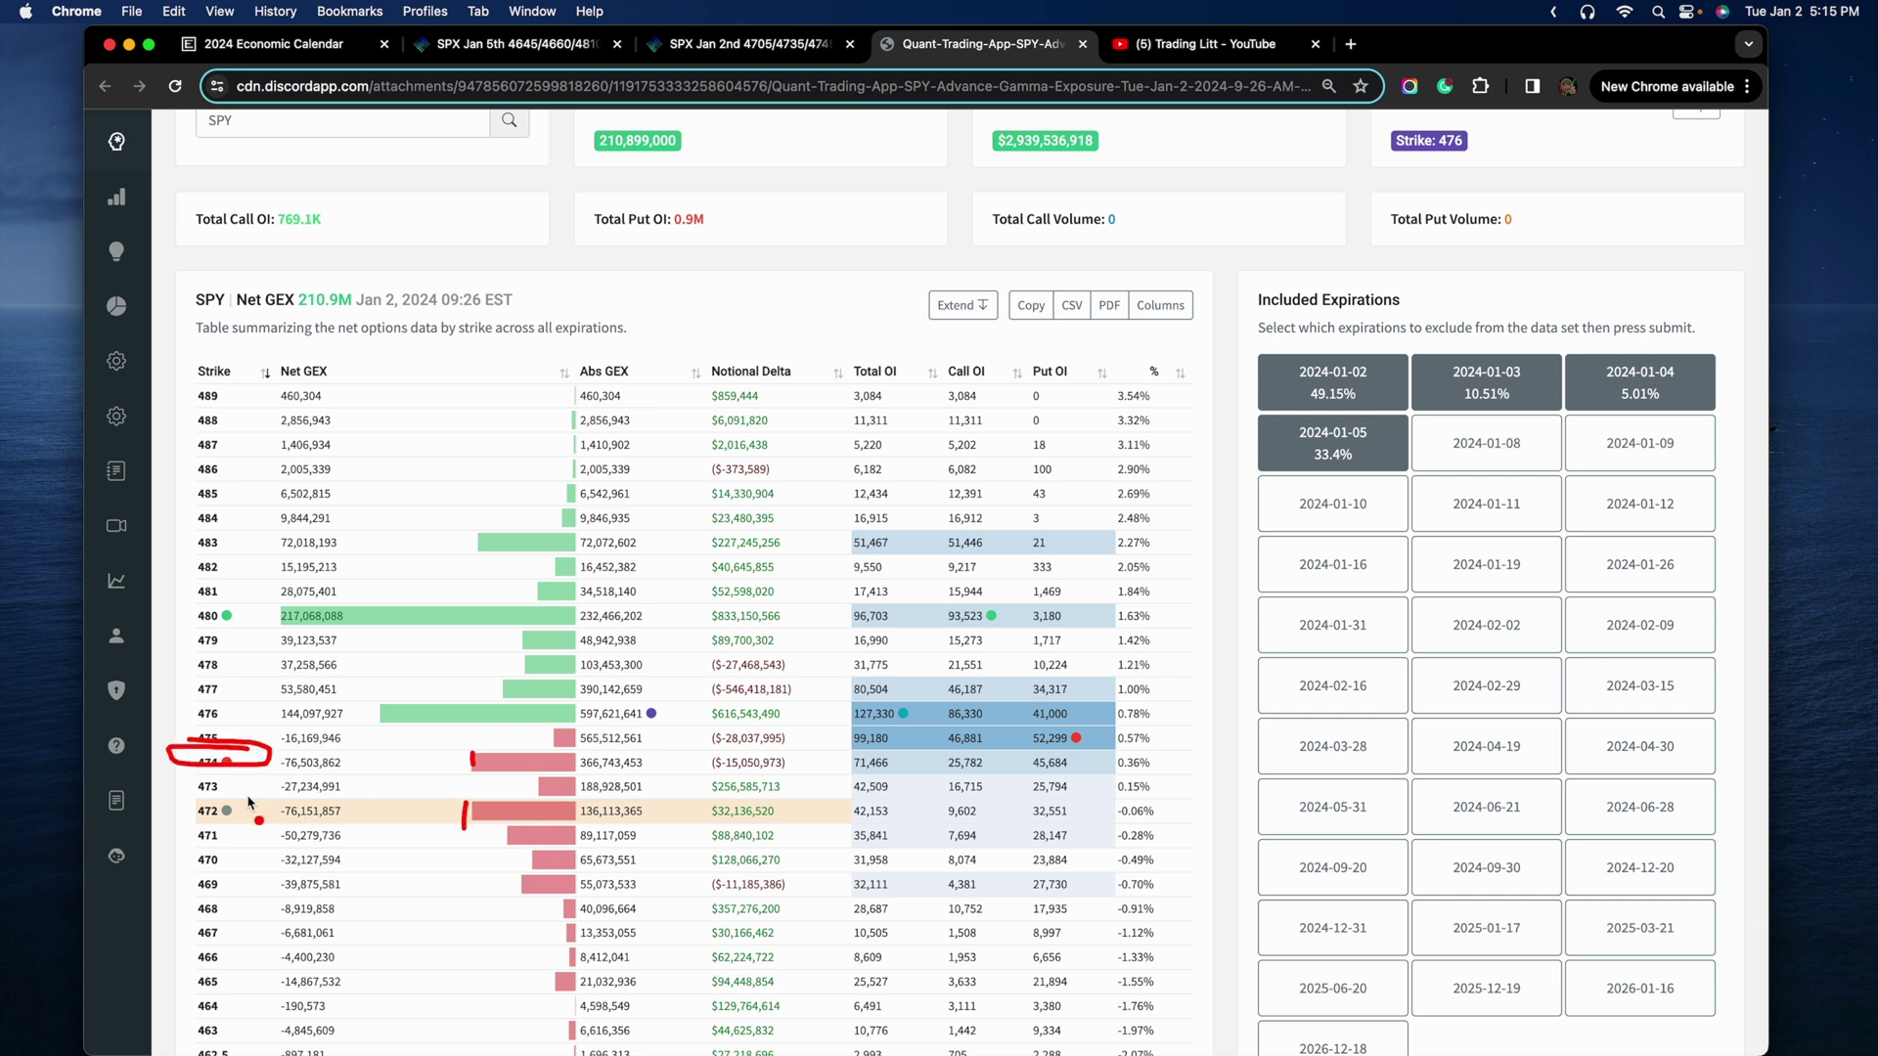
- Return to the charts and box the zone around SPY's $472 level in red across Tuesday's session
key(ctrl+Right)
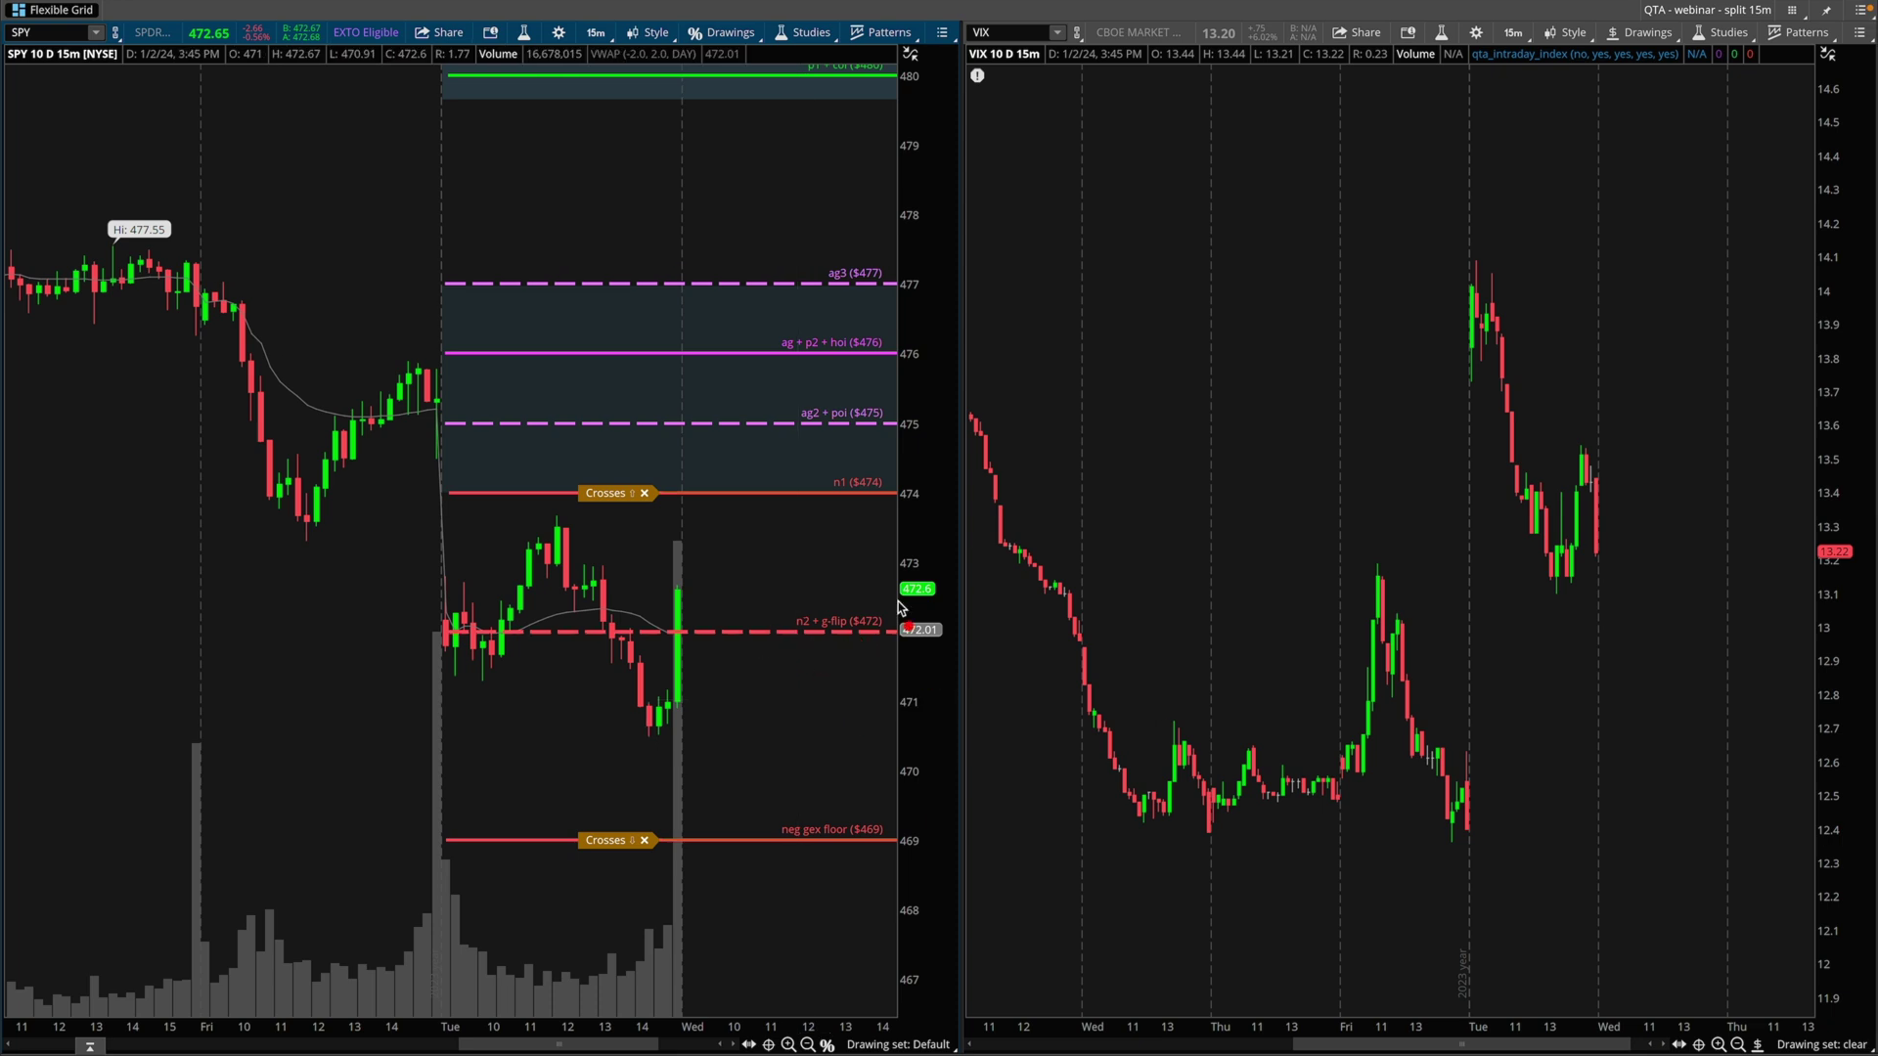
mouse_move(893, 593)
mouse_down()
mouse_move(548, 590)
mouse_move(391, 654)
mouse_move(782, 680)
mouse_move(978, 653)
mouse_move(794, 603)
mouse_move(943, 673)
mouse_move(816, 598)
mouse_move(852, 632)
mouse_up()
drag(752, 606, 430, 598)
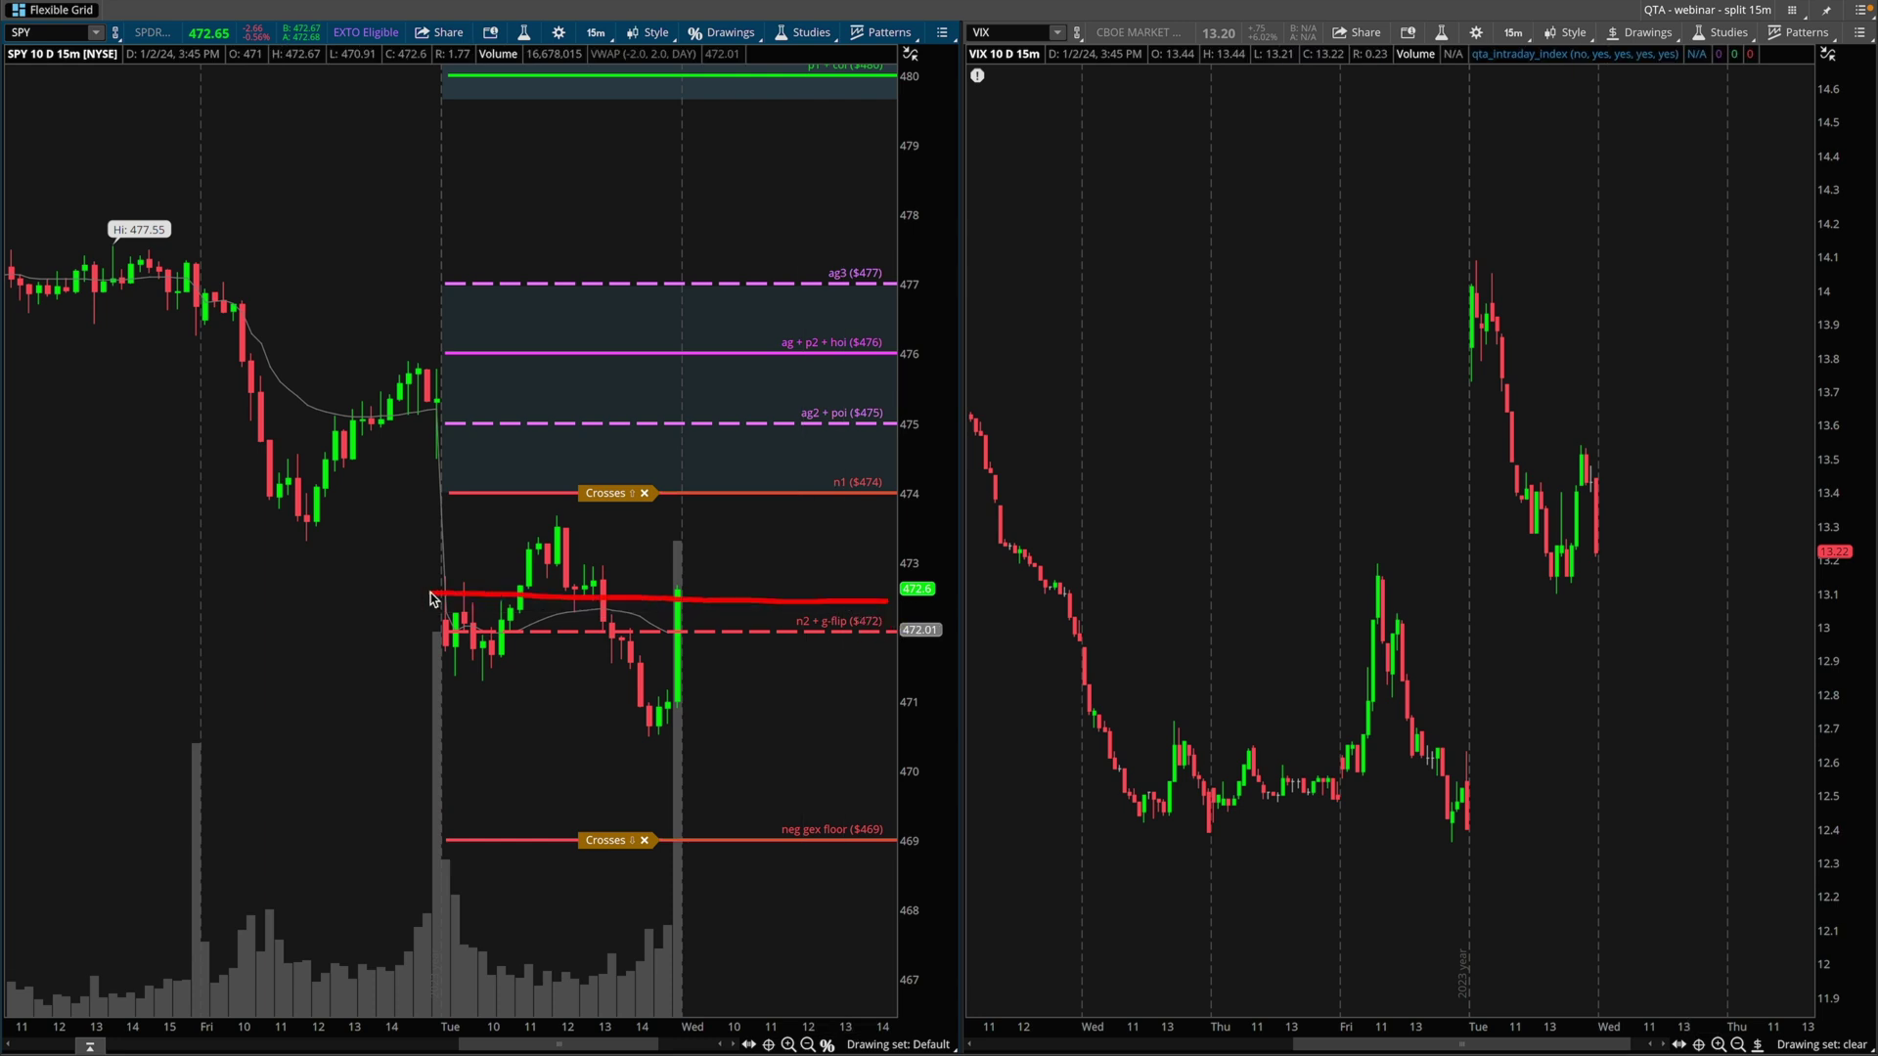
mouse_move(435, 666)
mouse_down()
mouse_move(827, 660)
mouse_move(973, 585)
mouse_move(767, 579)
mouse_up()
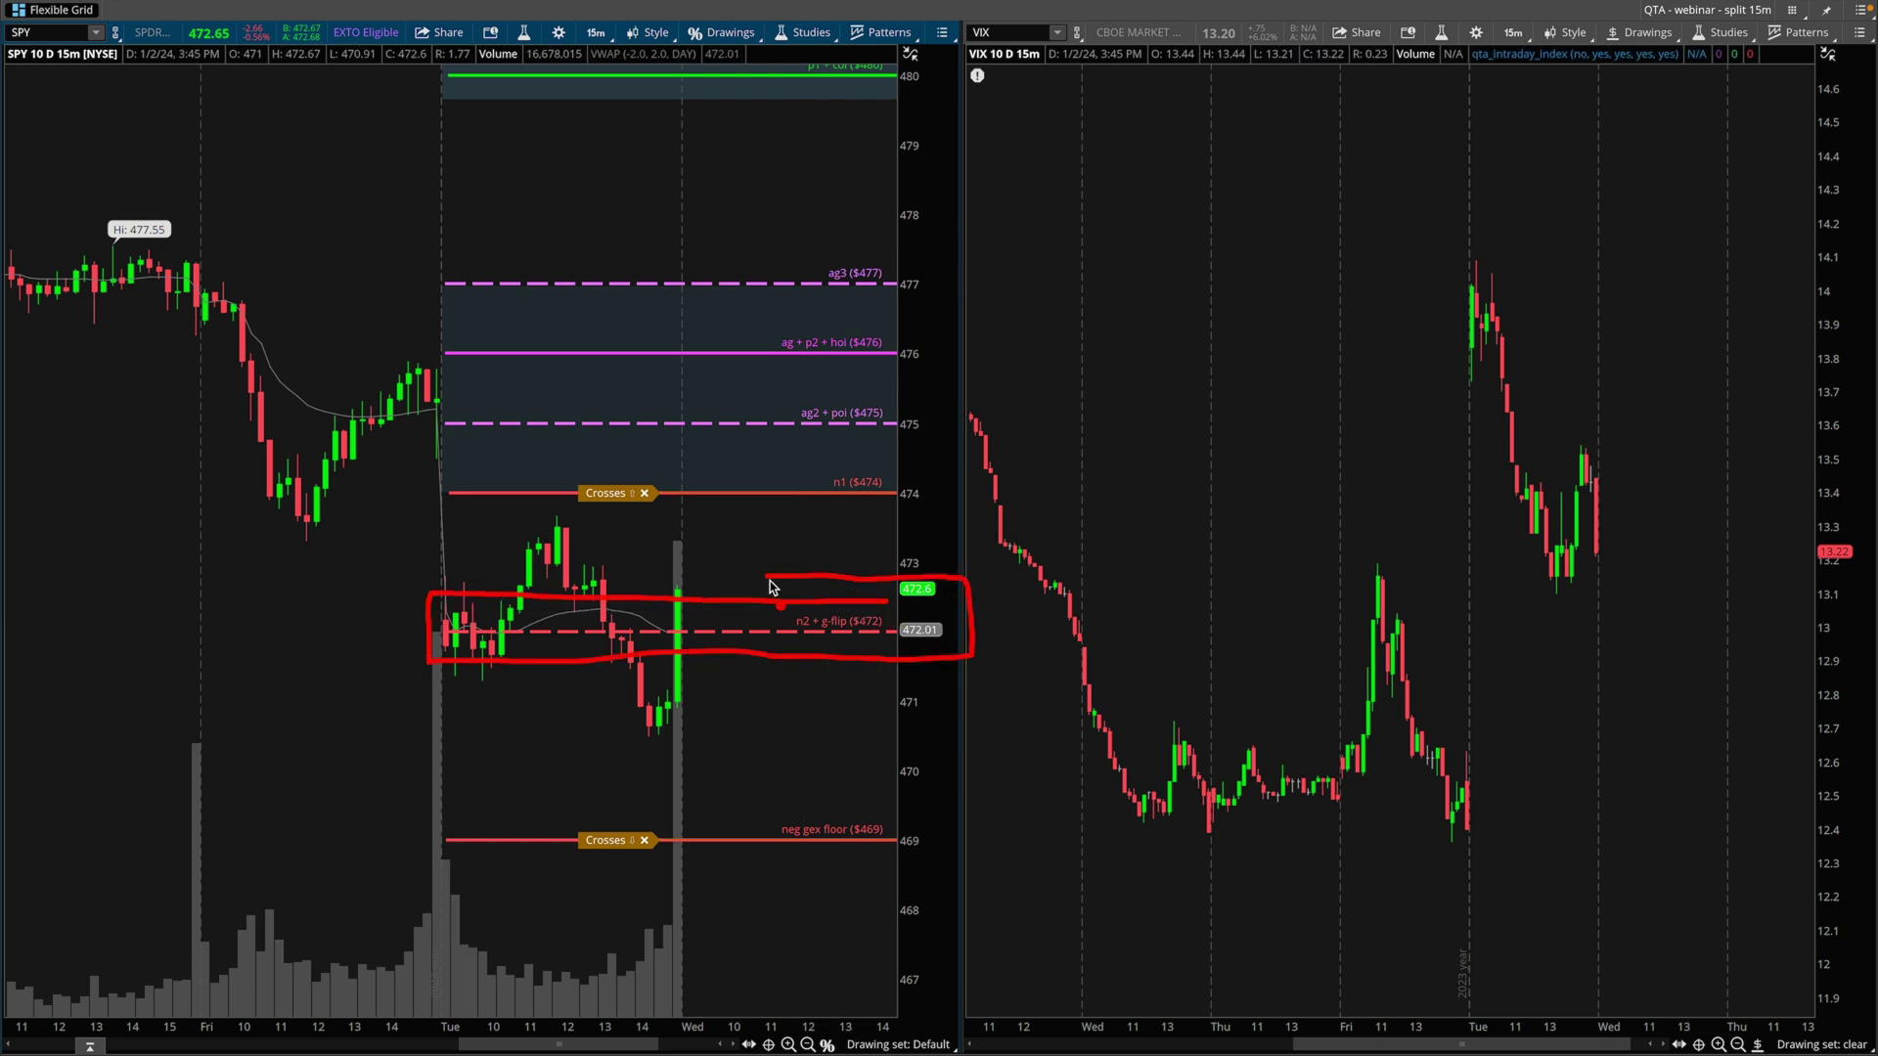
- Put a red cross below the $472 zone and a green cross above it, box the area up to about $479, and clear the marks
mouse_move(818, 675)
mouse_down()
mouse_move(790, 705)
mouse_move(820, 693)
mouse_up()
key(g)
mouse_move(802, 525)
mouse_down()
mouse_move(829, 558)
mouse_move(782, 563)
mouse_up()
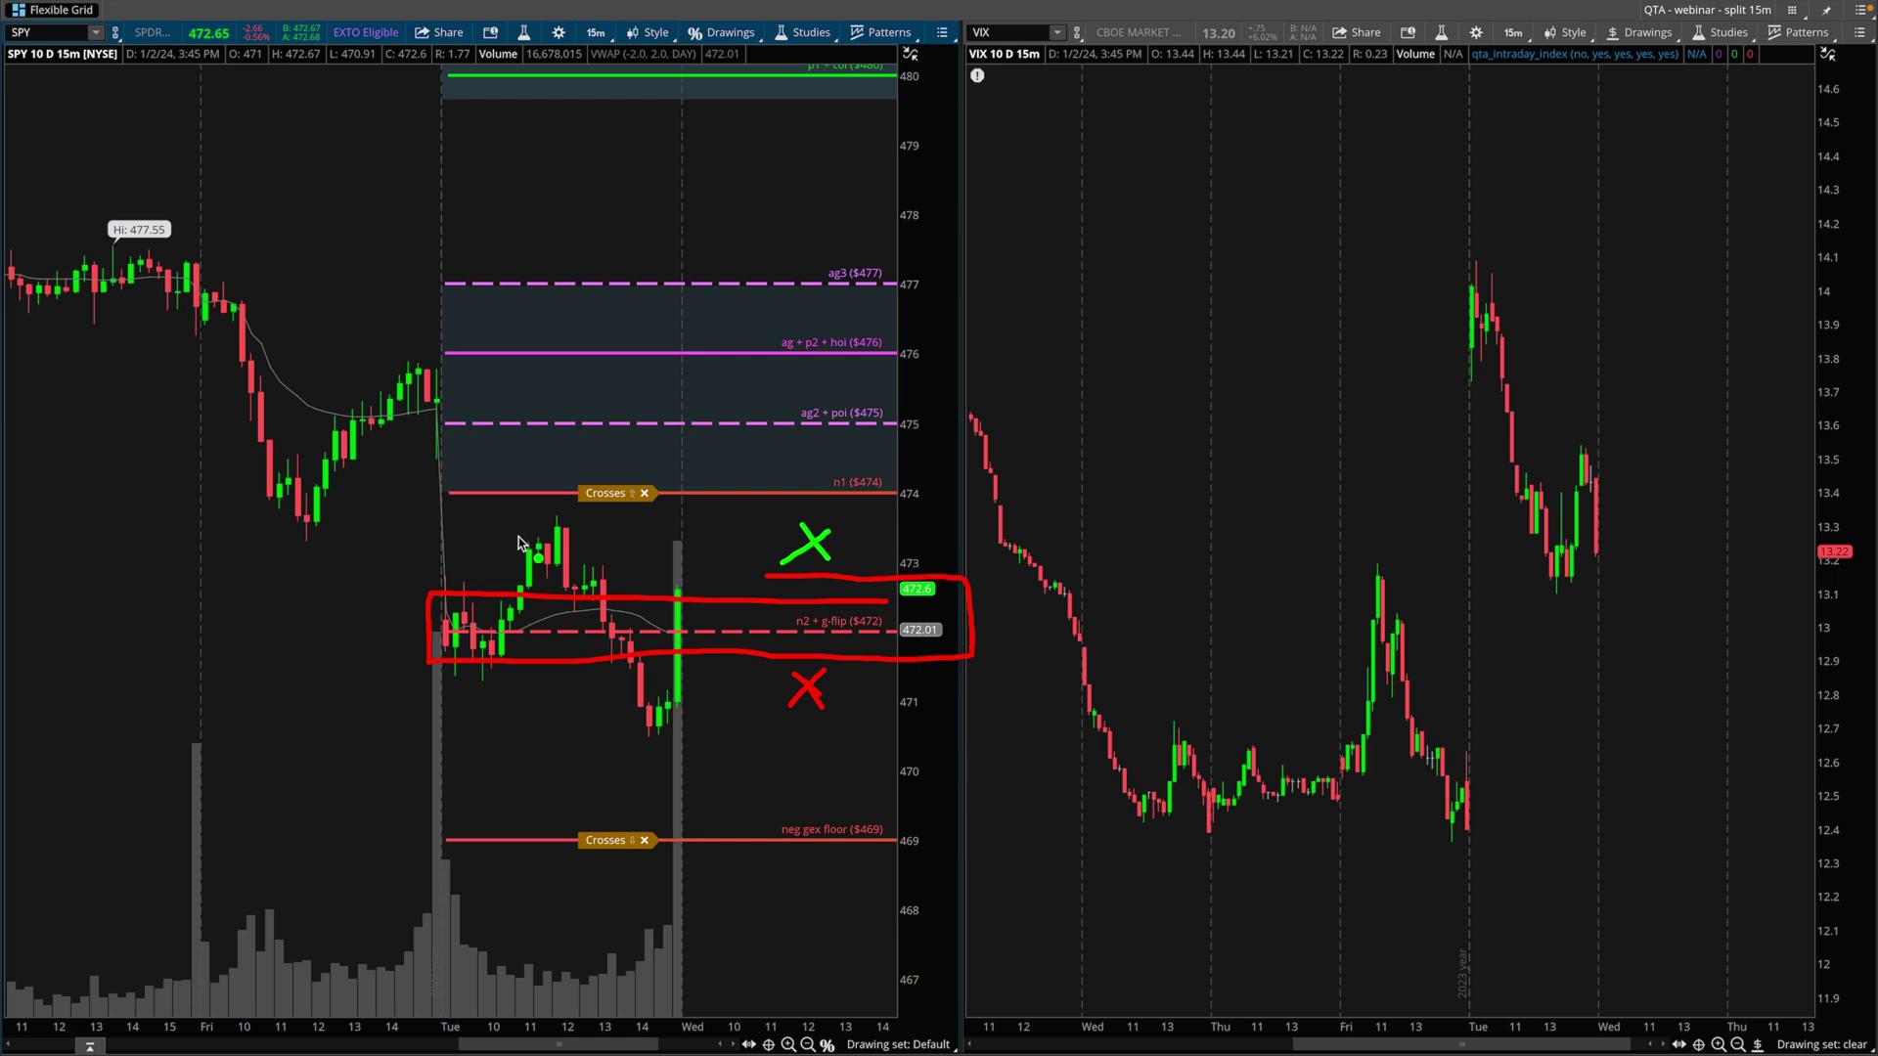
mouse_move(404, 575)
mouse_down()
mouse_move(956, 567)
mouse_move(990, 142)
mouse_move(431, 134)
mouse_move(436, 575)
mouse_up()
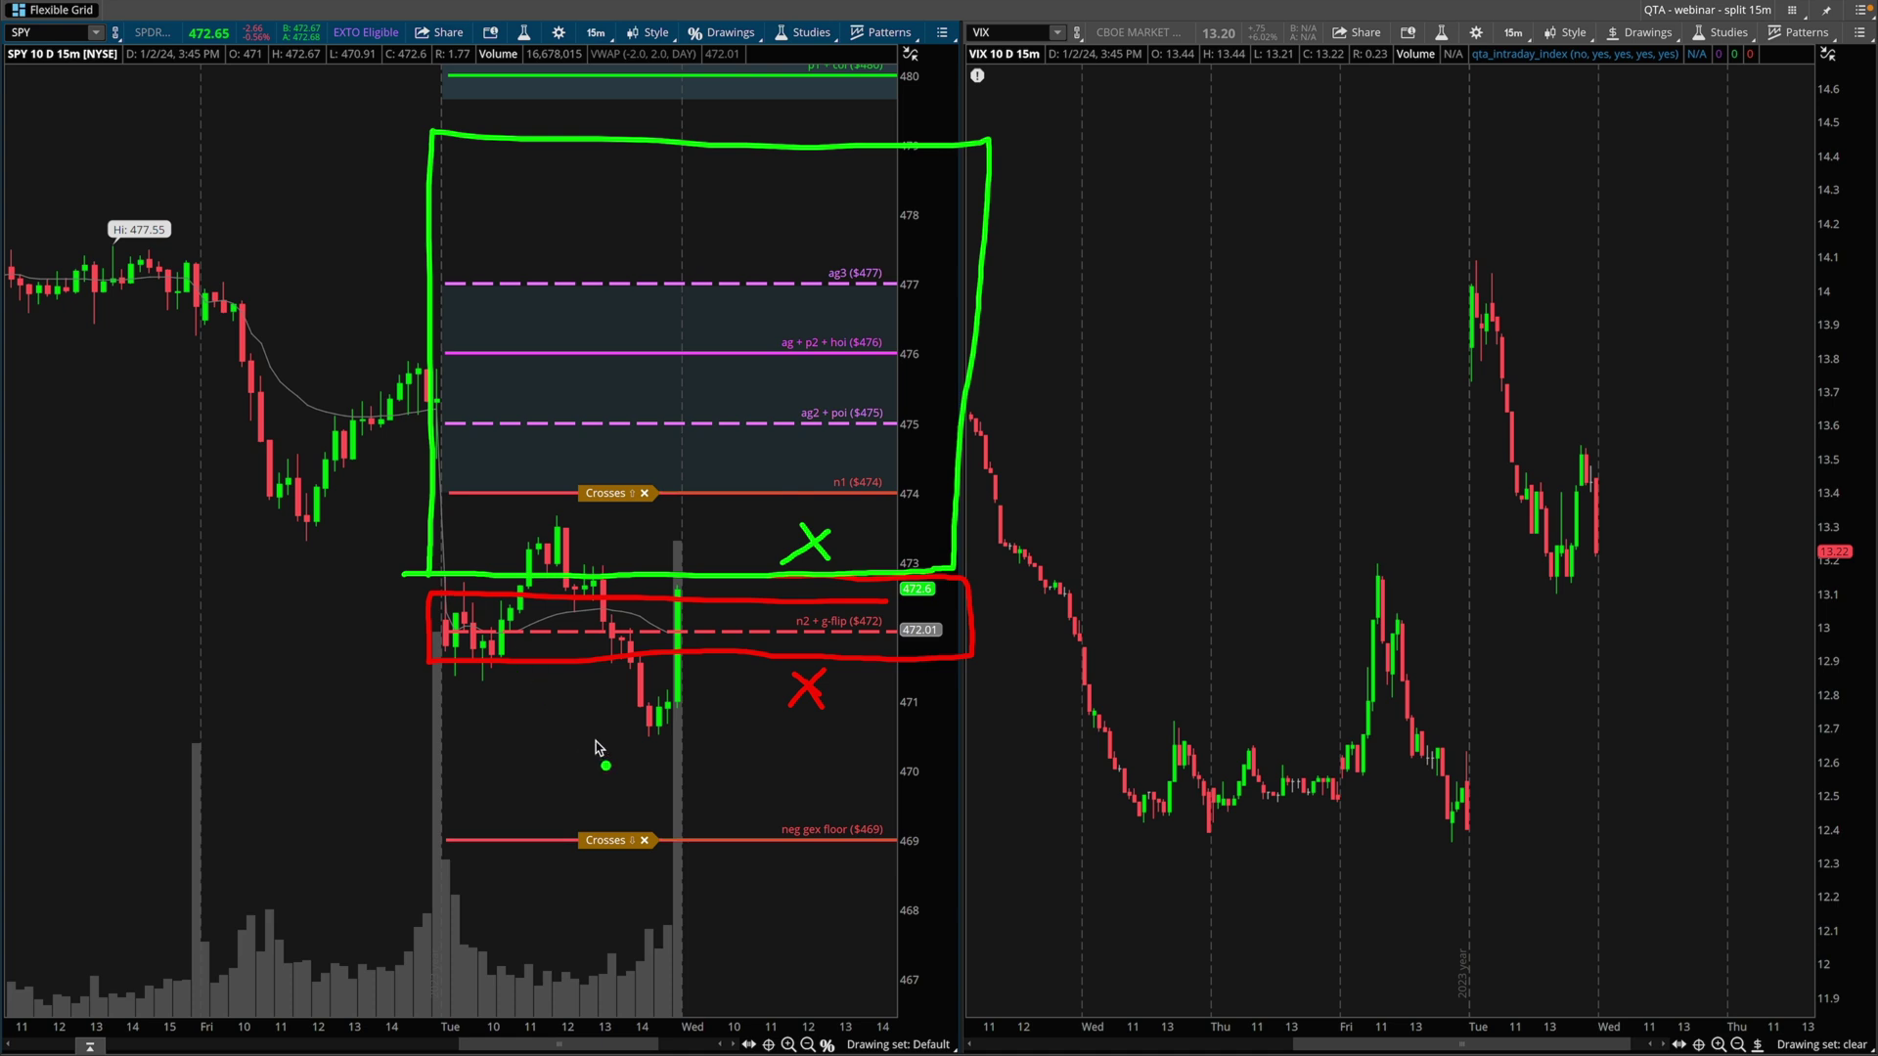
mouse_move(918, 669)
mouse_down()
mouse_move(493, 655)
mouse_move(461, 1027)
mouse_move(842, 698)
mouse_up()
key(Delete)
- Circle SPY's $472 level in green, draw arrows along the gap down to Tuesday's open, mark the late-session volume, and clear the marks
mouse_move(847, 595)
mouse_down()
mouse_move(754, 606)
mouse_move(826, 661)
mouse_move(883, 593)
mouse_up()
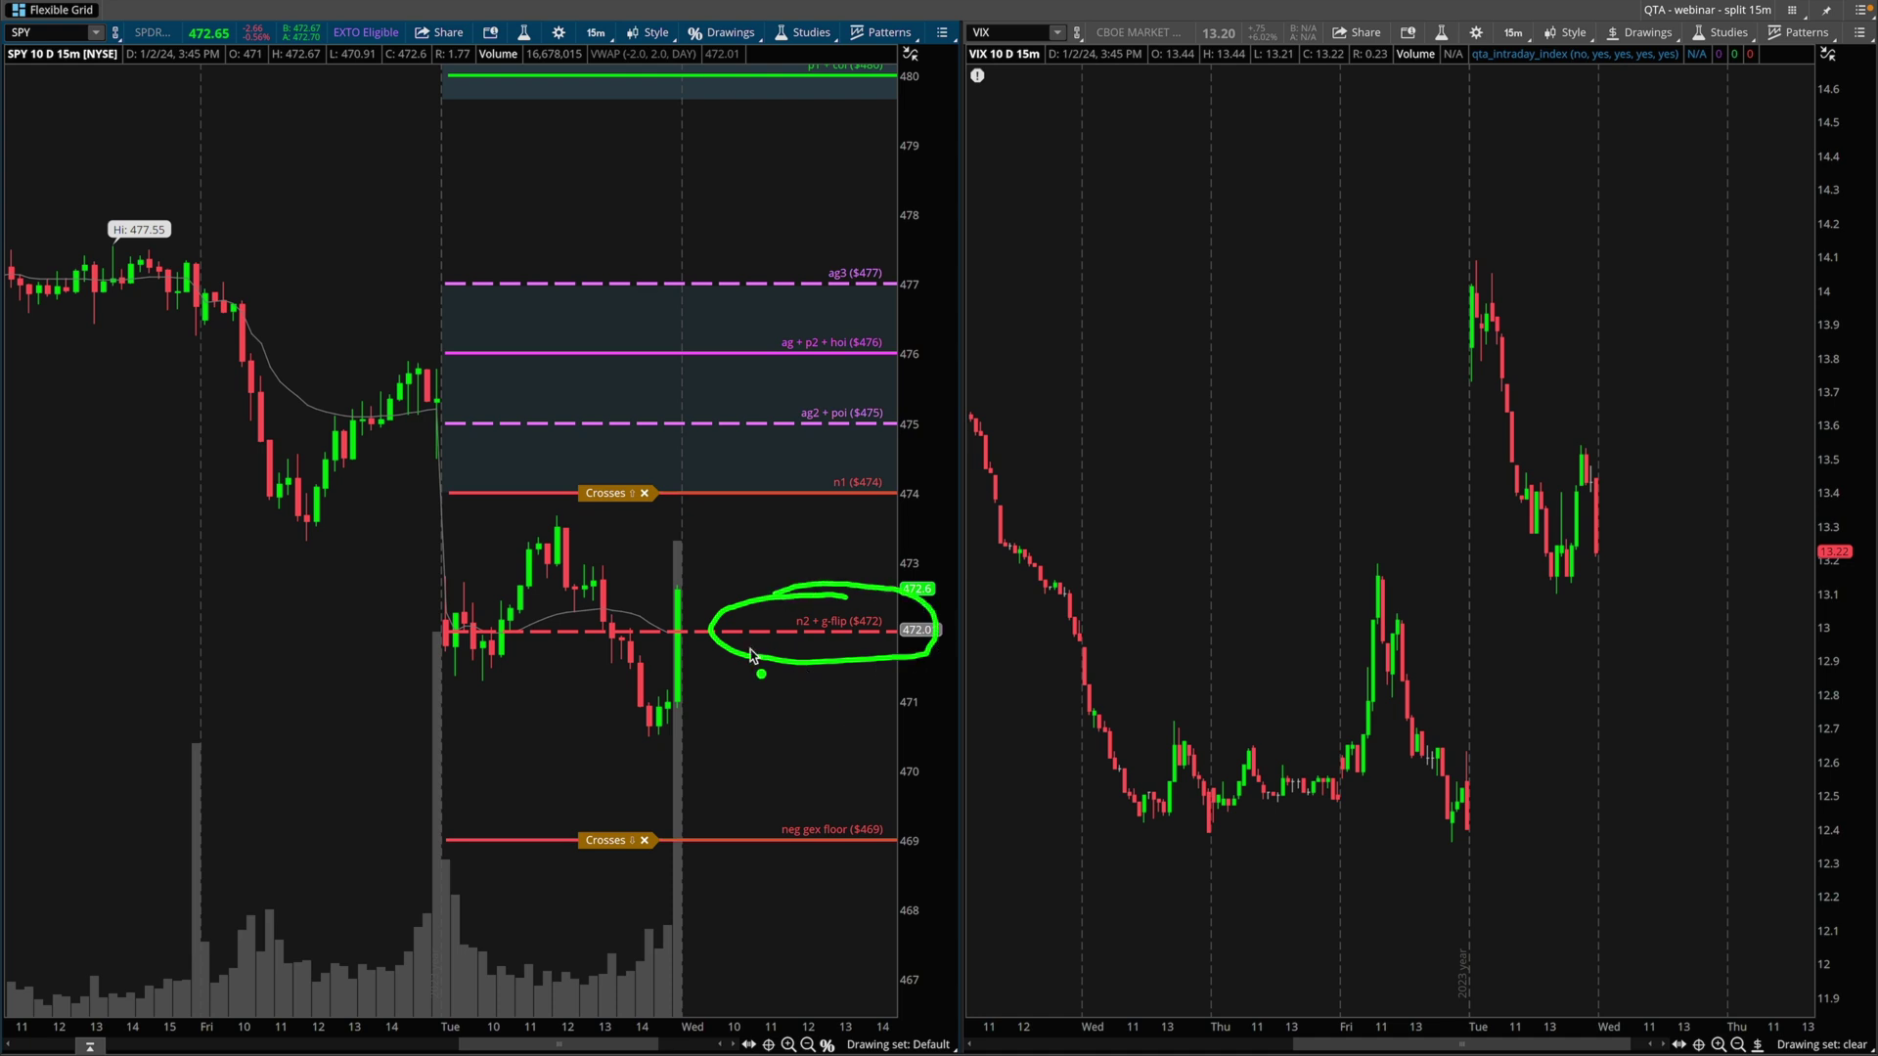
key(e)
mouse_move(405, 422)
mouse_down()
mouse_move(455, 599)
mouse_move(492, 567)
mouse_up()
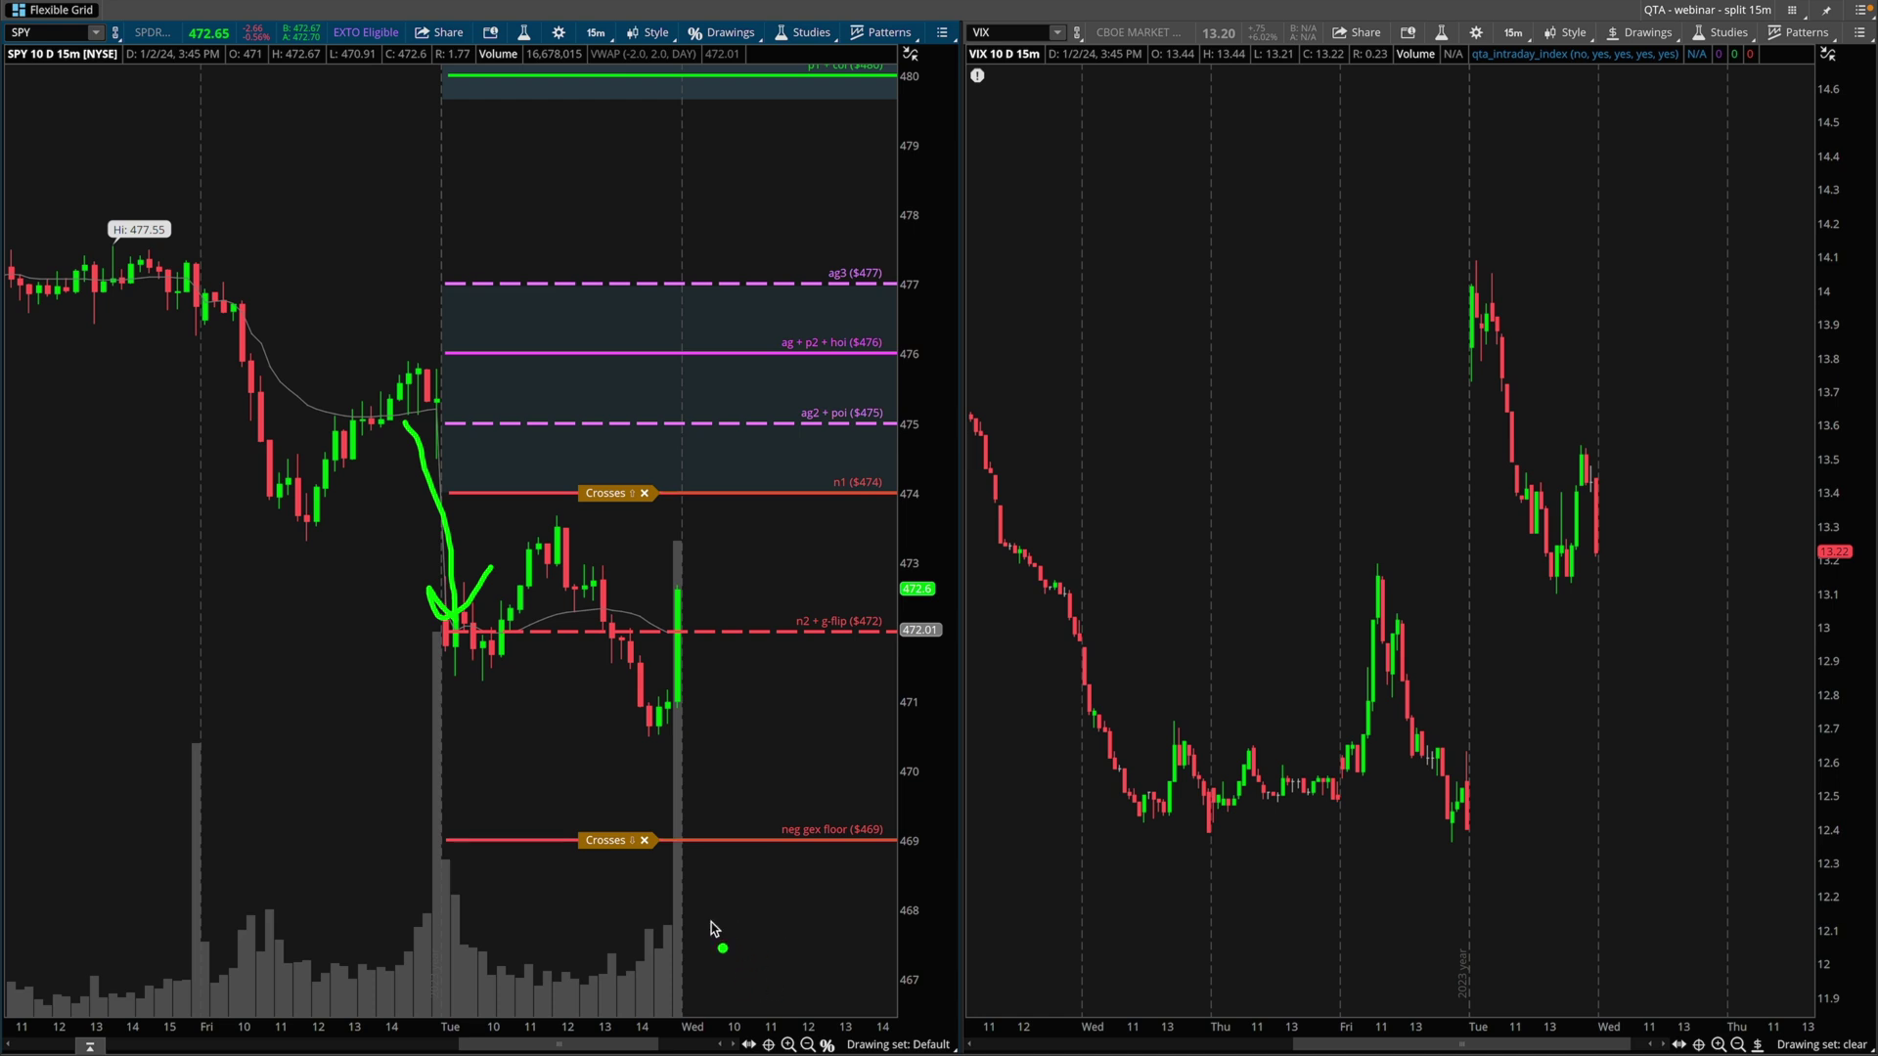
mouse_move(653, 889)
mouse_down()
mouse_move(677, 911)
mouse_move(631, 919)
mouse_up()
drag(433, 419, 456, 618)
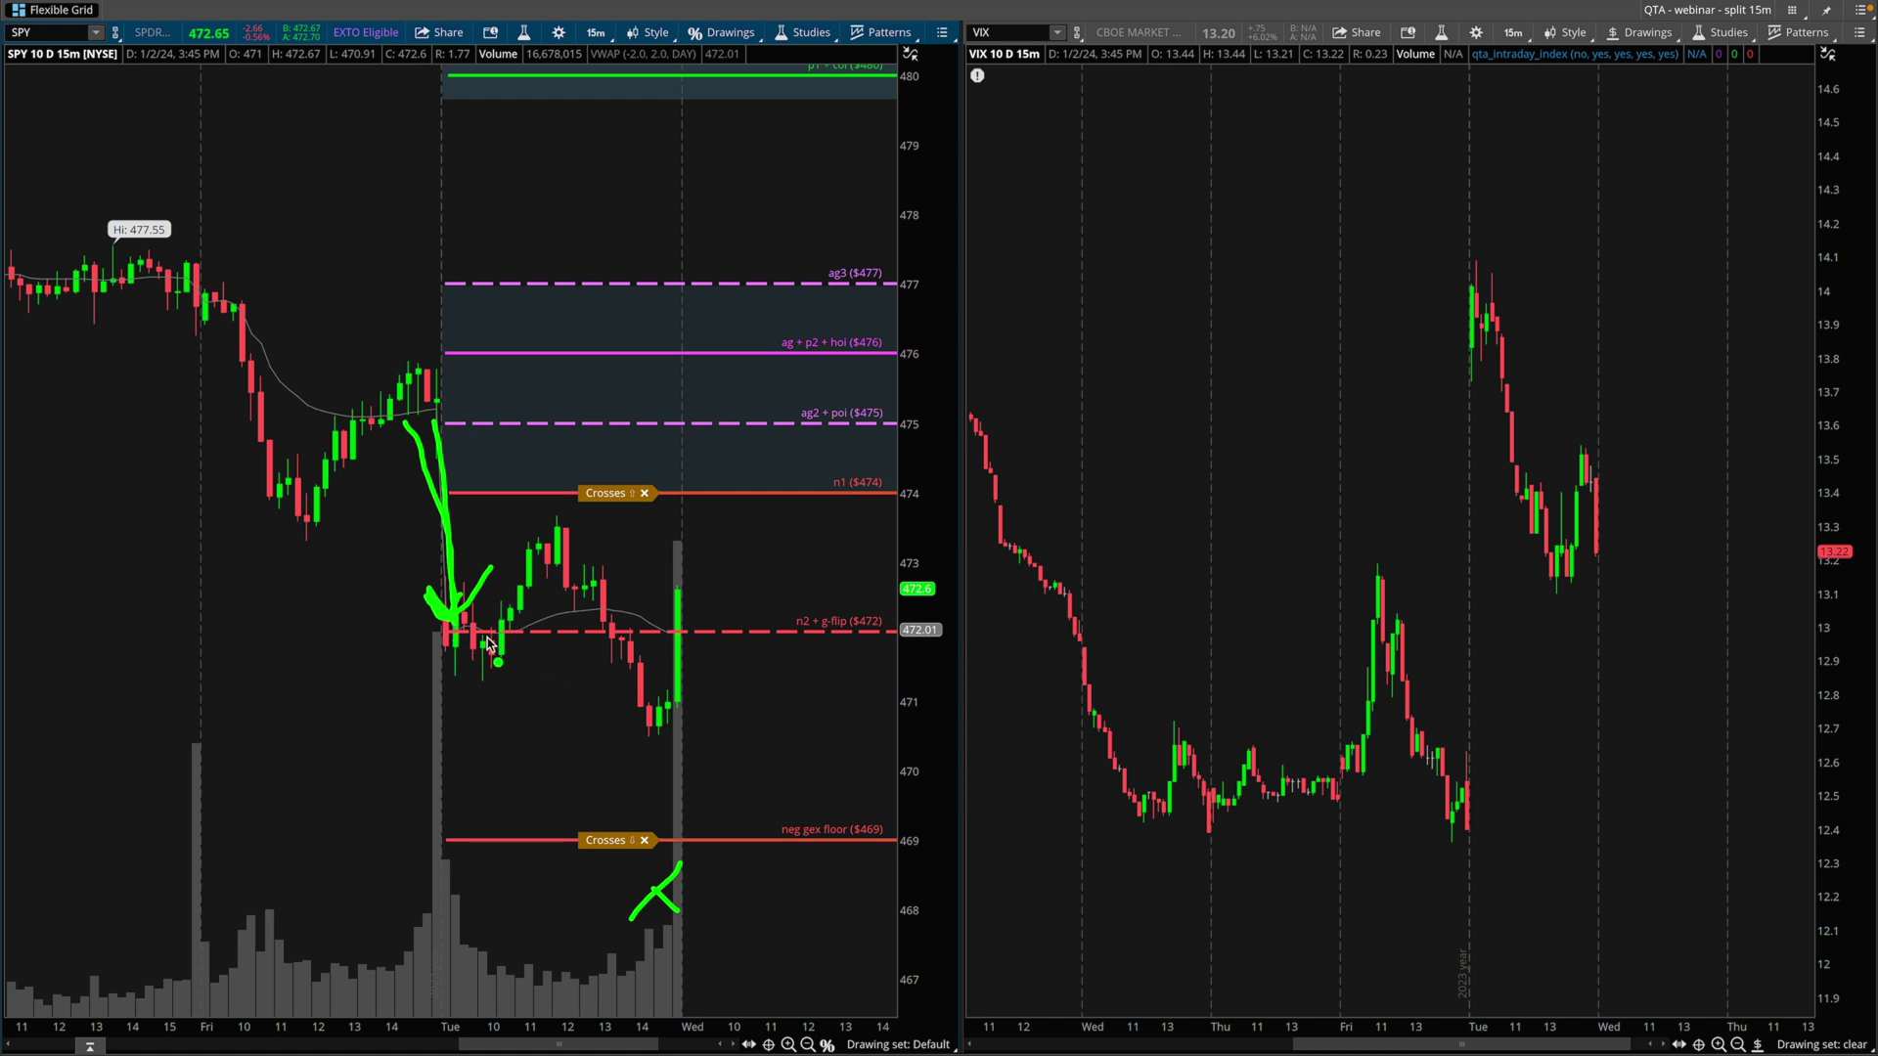
key(Escape)
- Open the 2024 Economic Calendar in Chrome and draw a line down the Tuesday Jan 2 events
key(ctrl+Left)
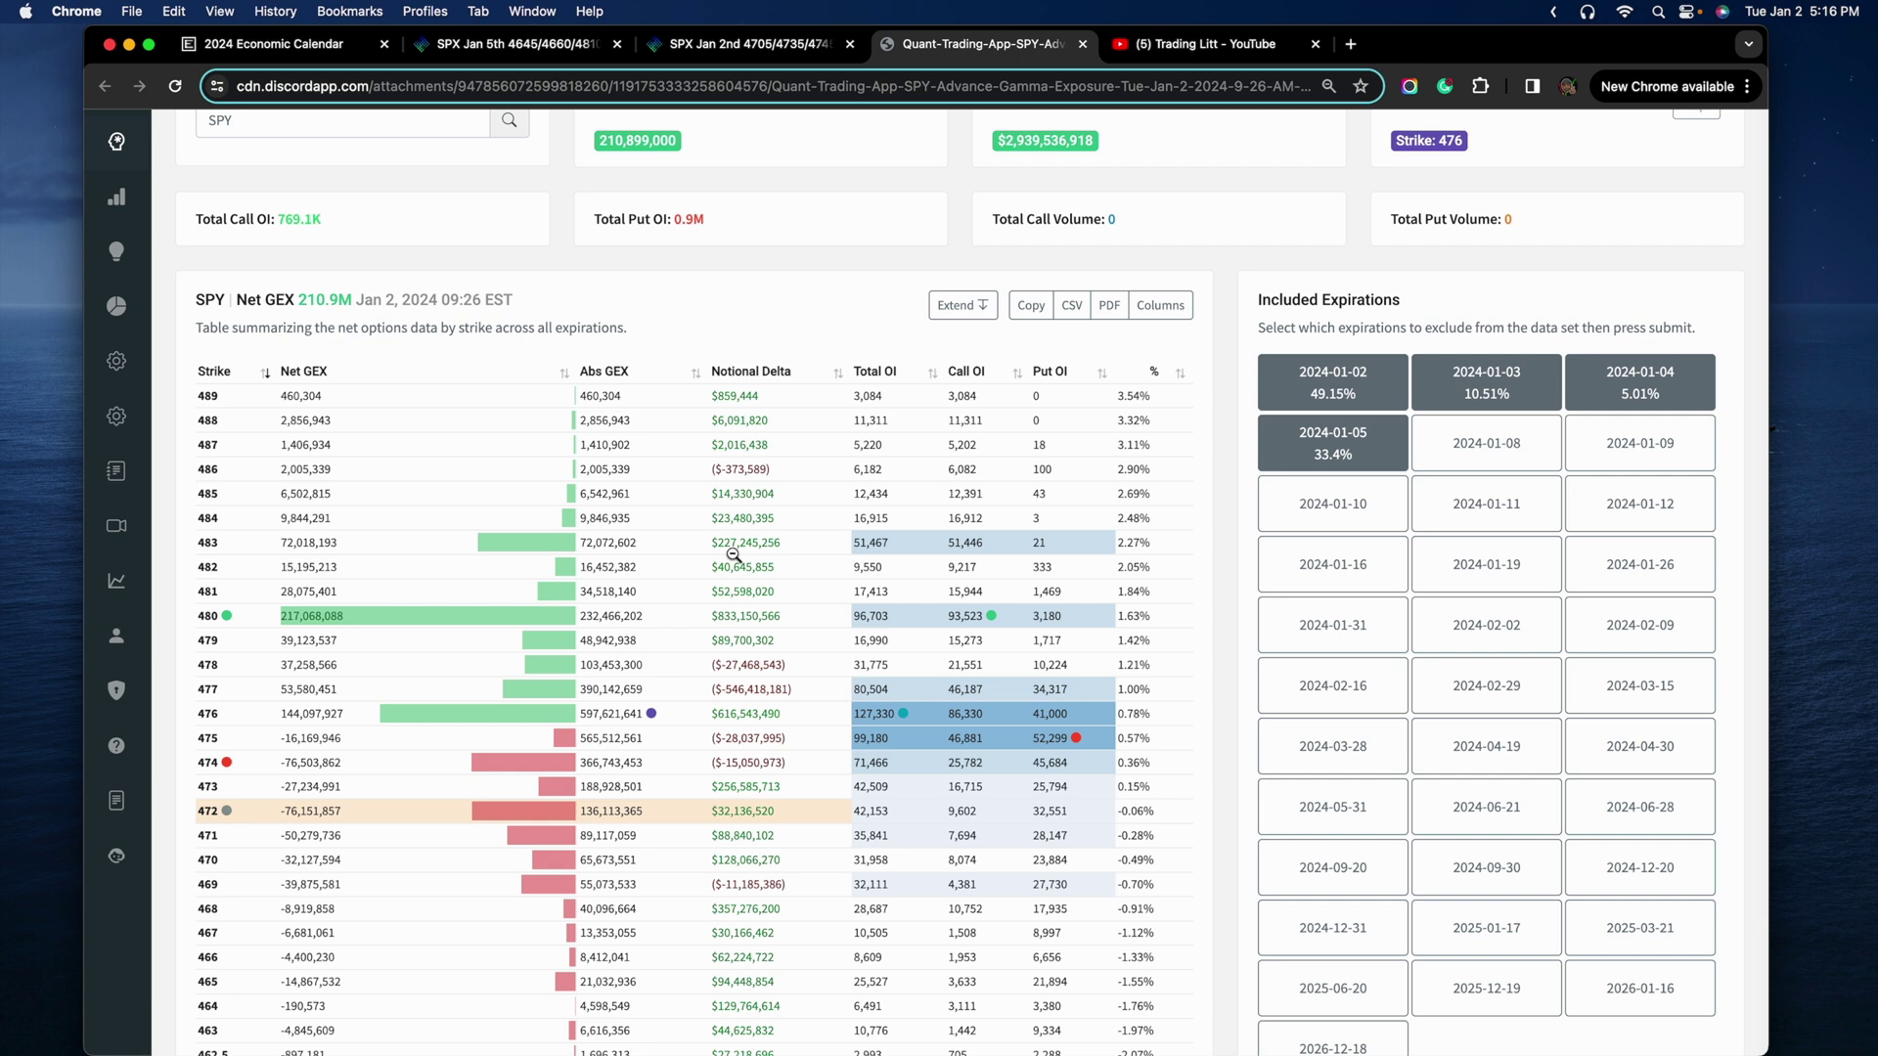
click(325, 54)
drag(475, 366, 484, 827)
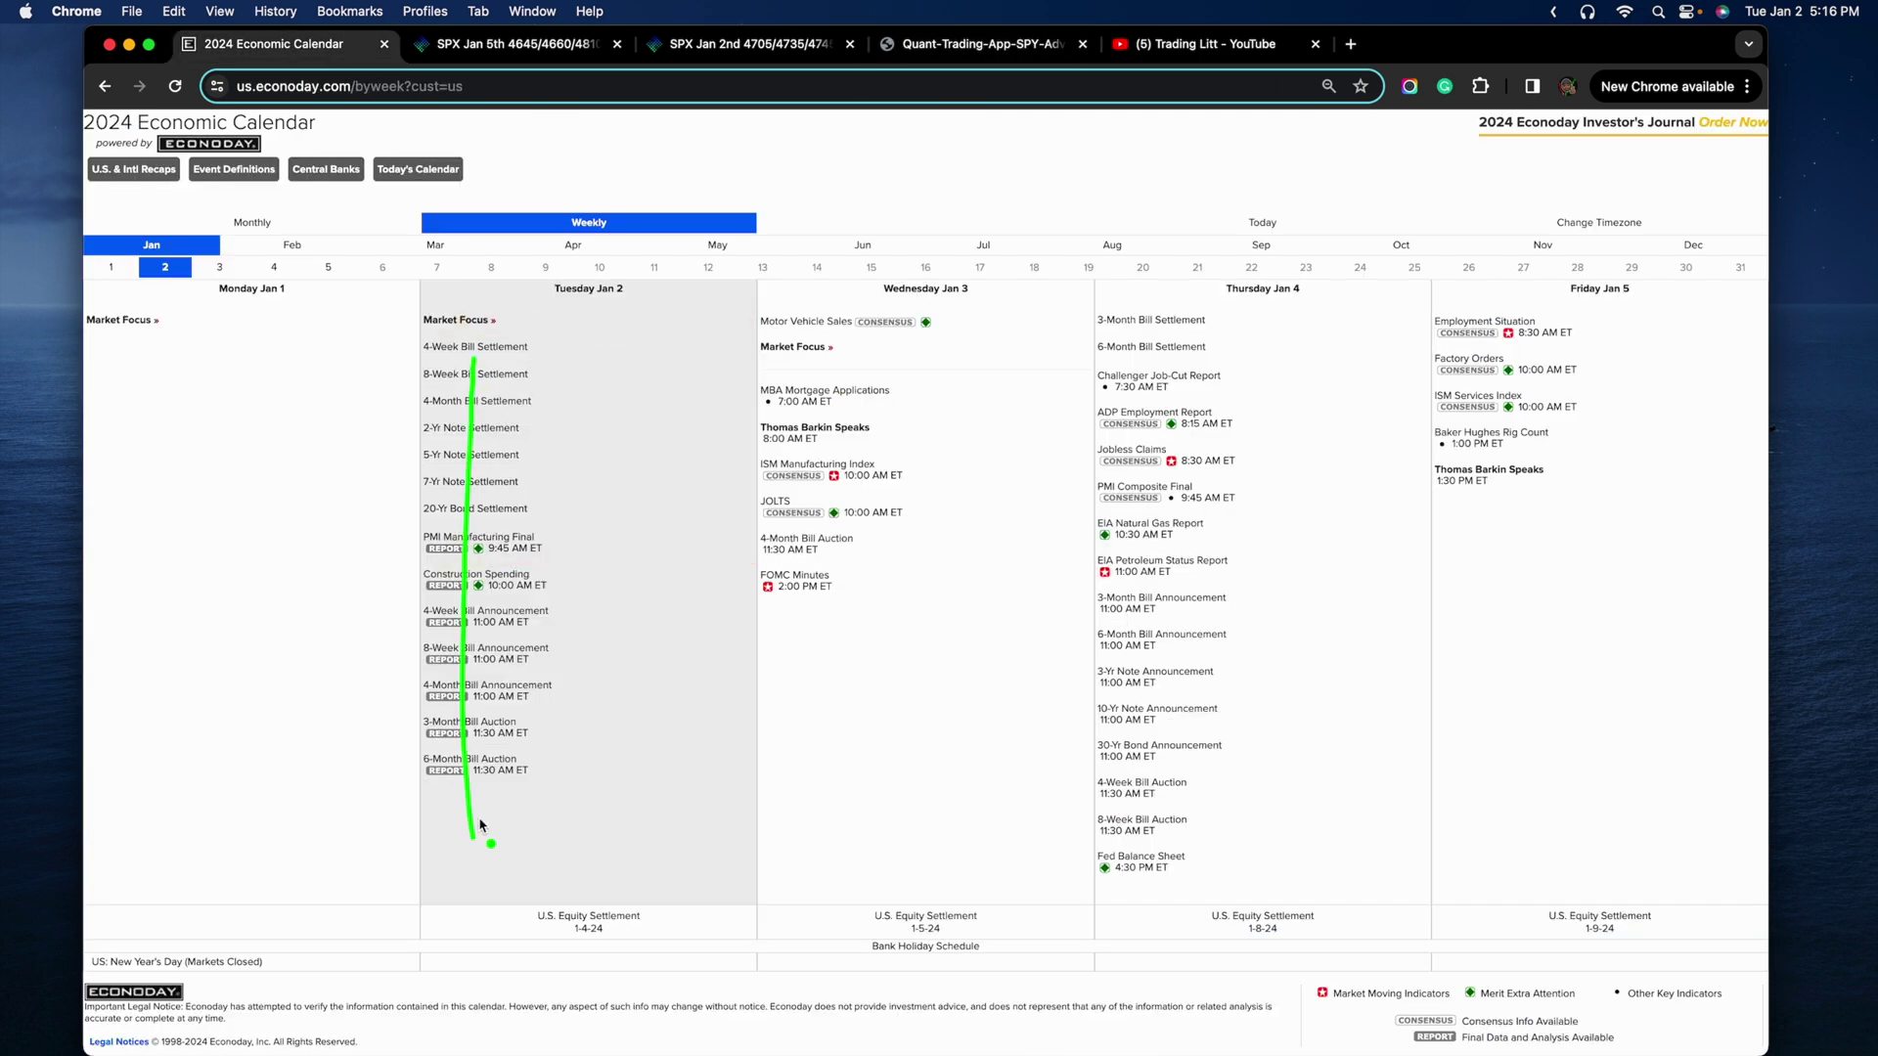
- Underline Wednesday's ISM Manufacturing Index and FOMC Minutes in green, and circle Market Moving Indicators in the calendar's legend
drag(598, 326, 399, 870)
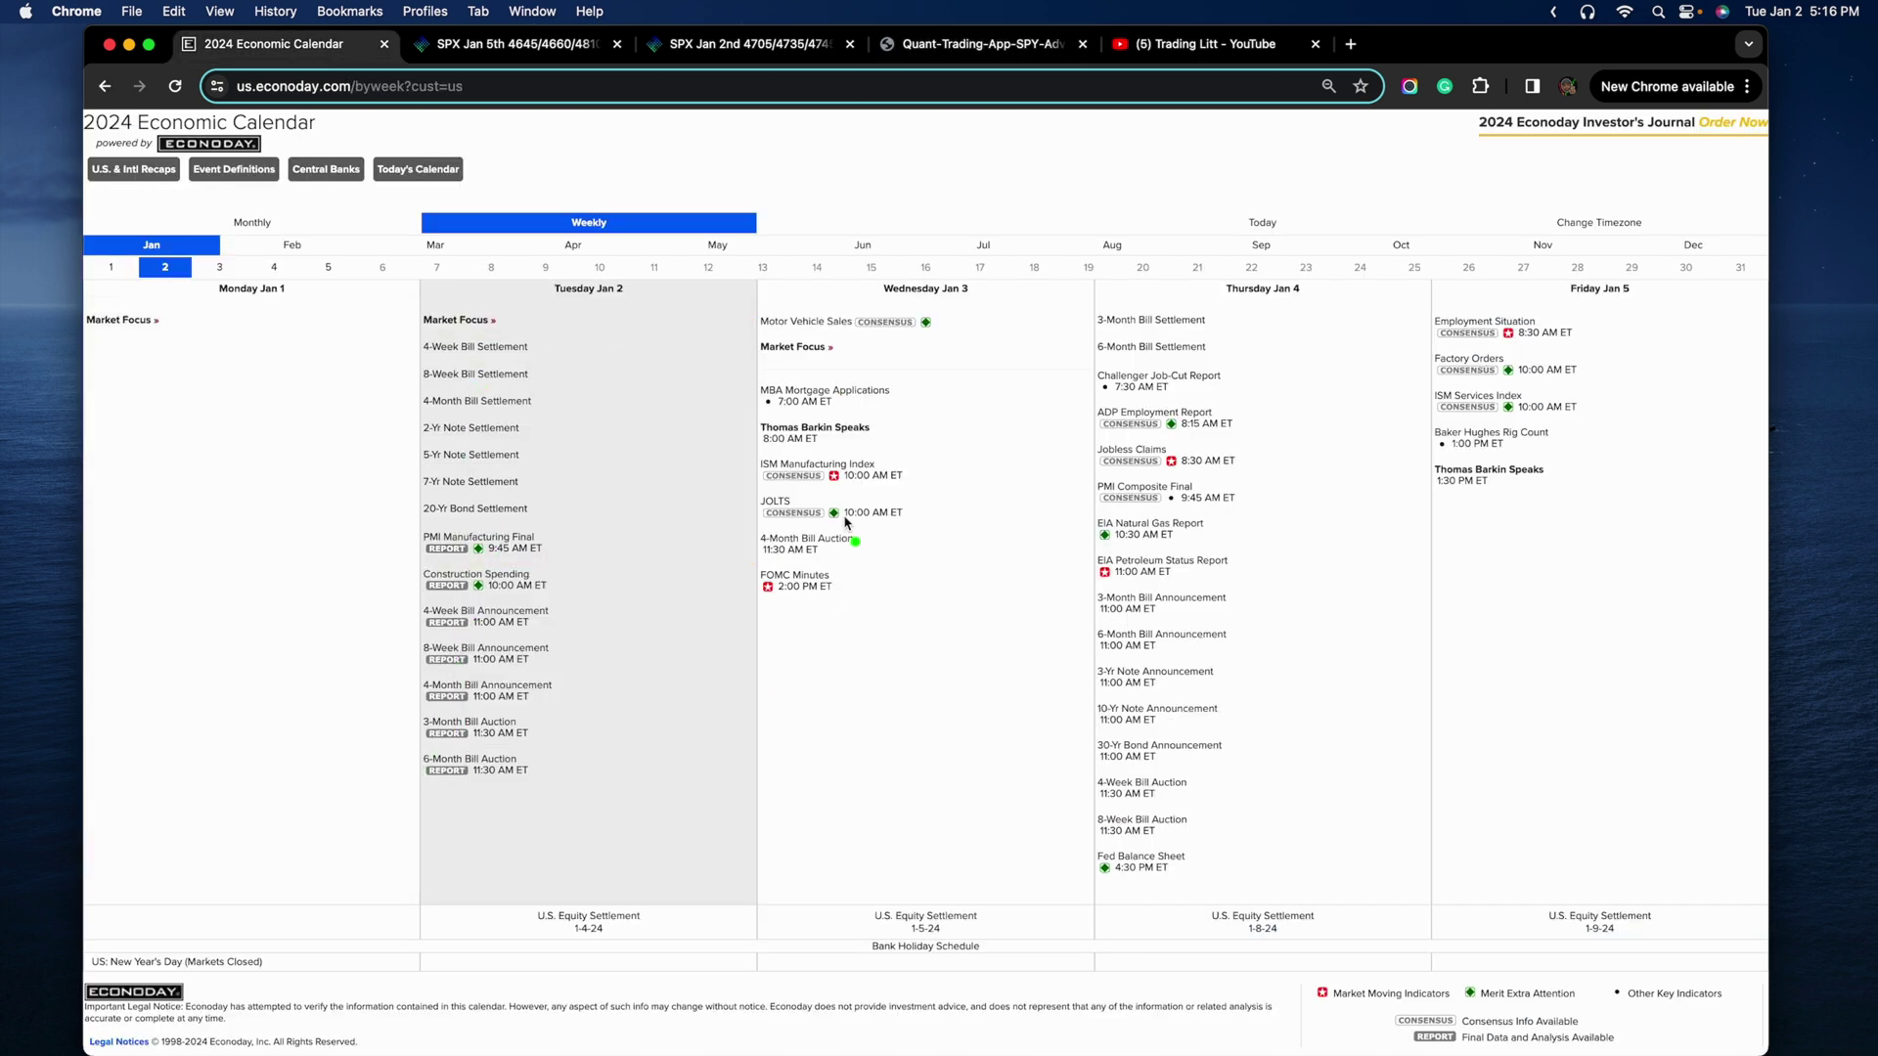
drag(815, 487, 850, 484)
drag(761, 607, 808, 609)
mouse_move(1354, 1017)
mouse_down()
mouse_move(1339, 1006)
mouse_move(1459, 995)
mouse_move(1330, 973)
mouse_up()
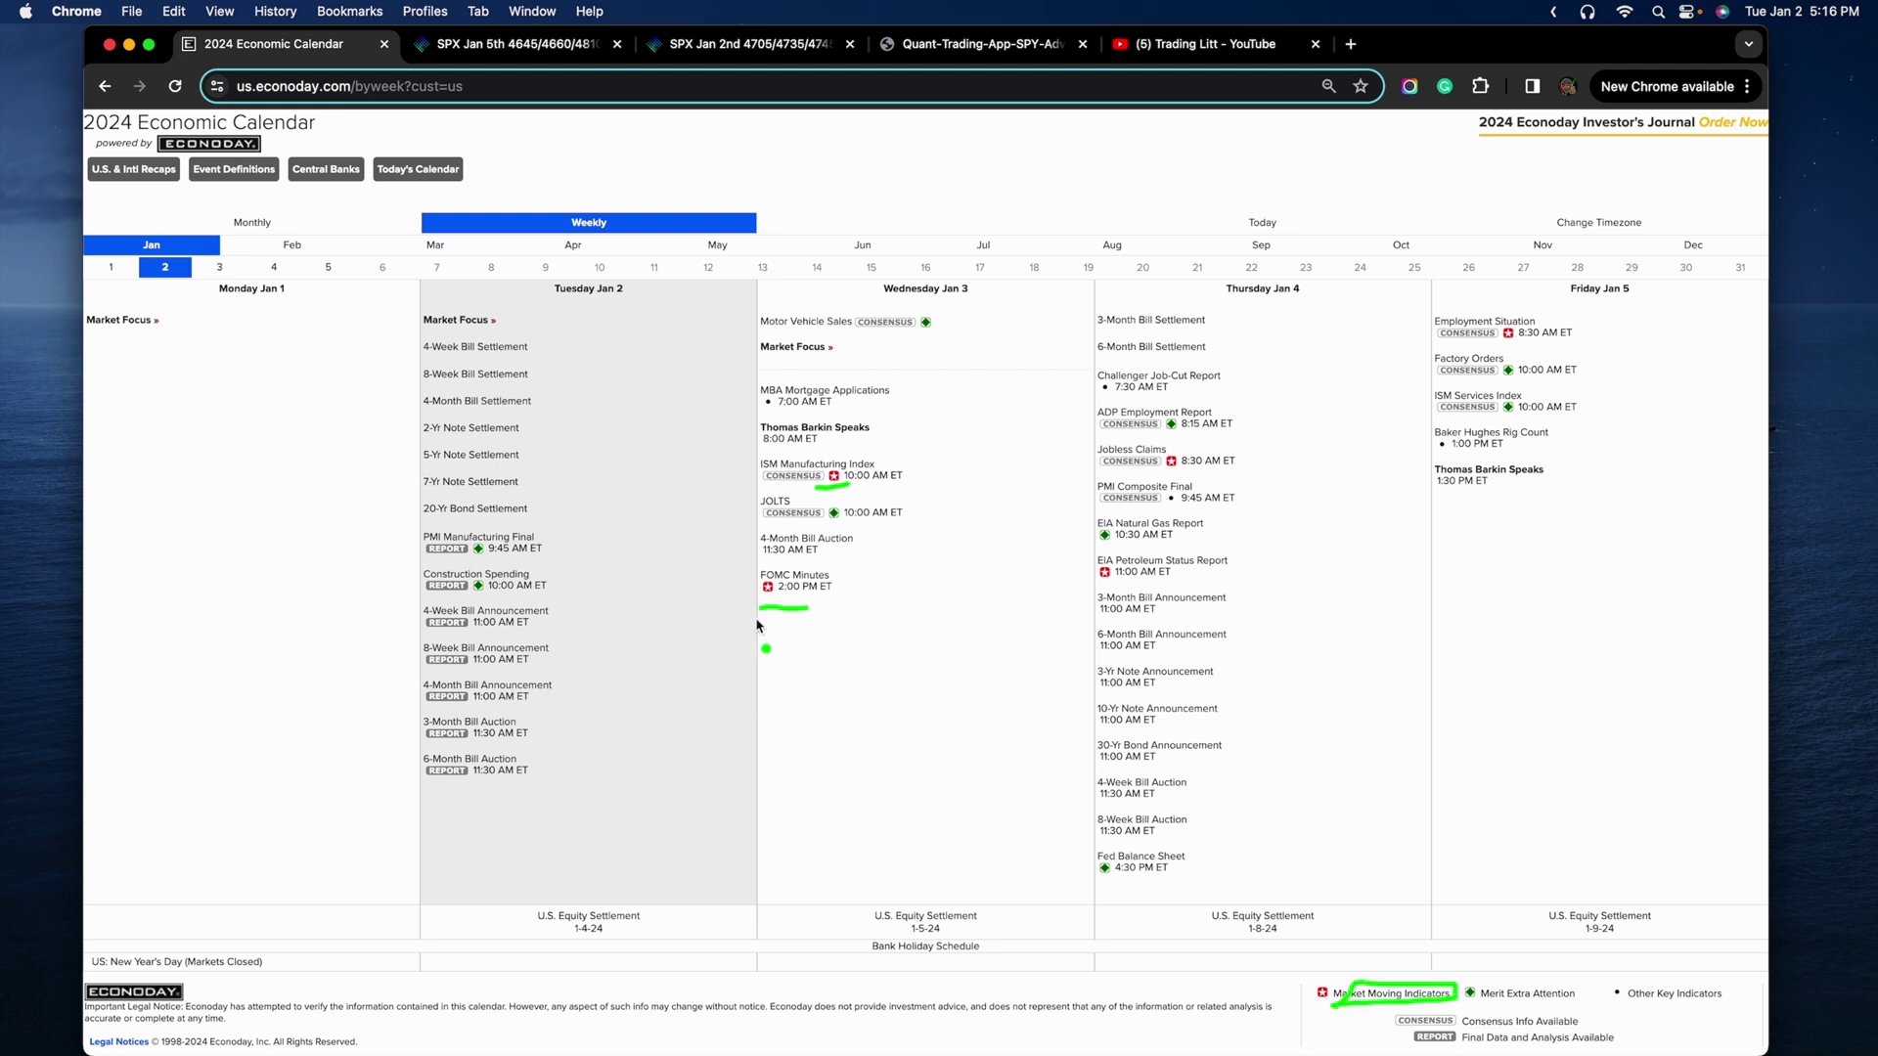
drag(765, 592, 830, 595)
mouse_move(806, 492)
mouse_down()
mouse_move(902, 453)
mouse_move(856, 494)
mouse_up()
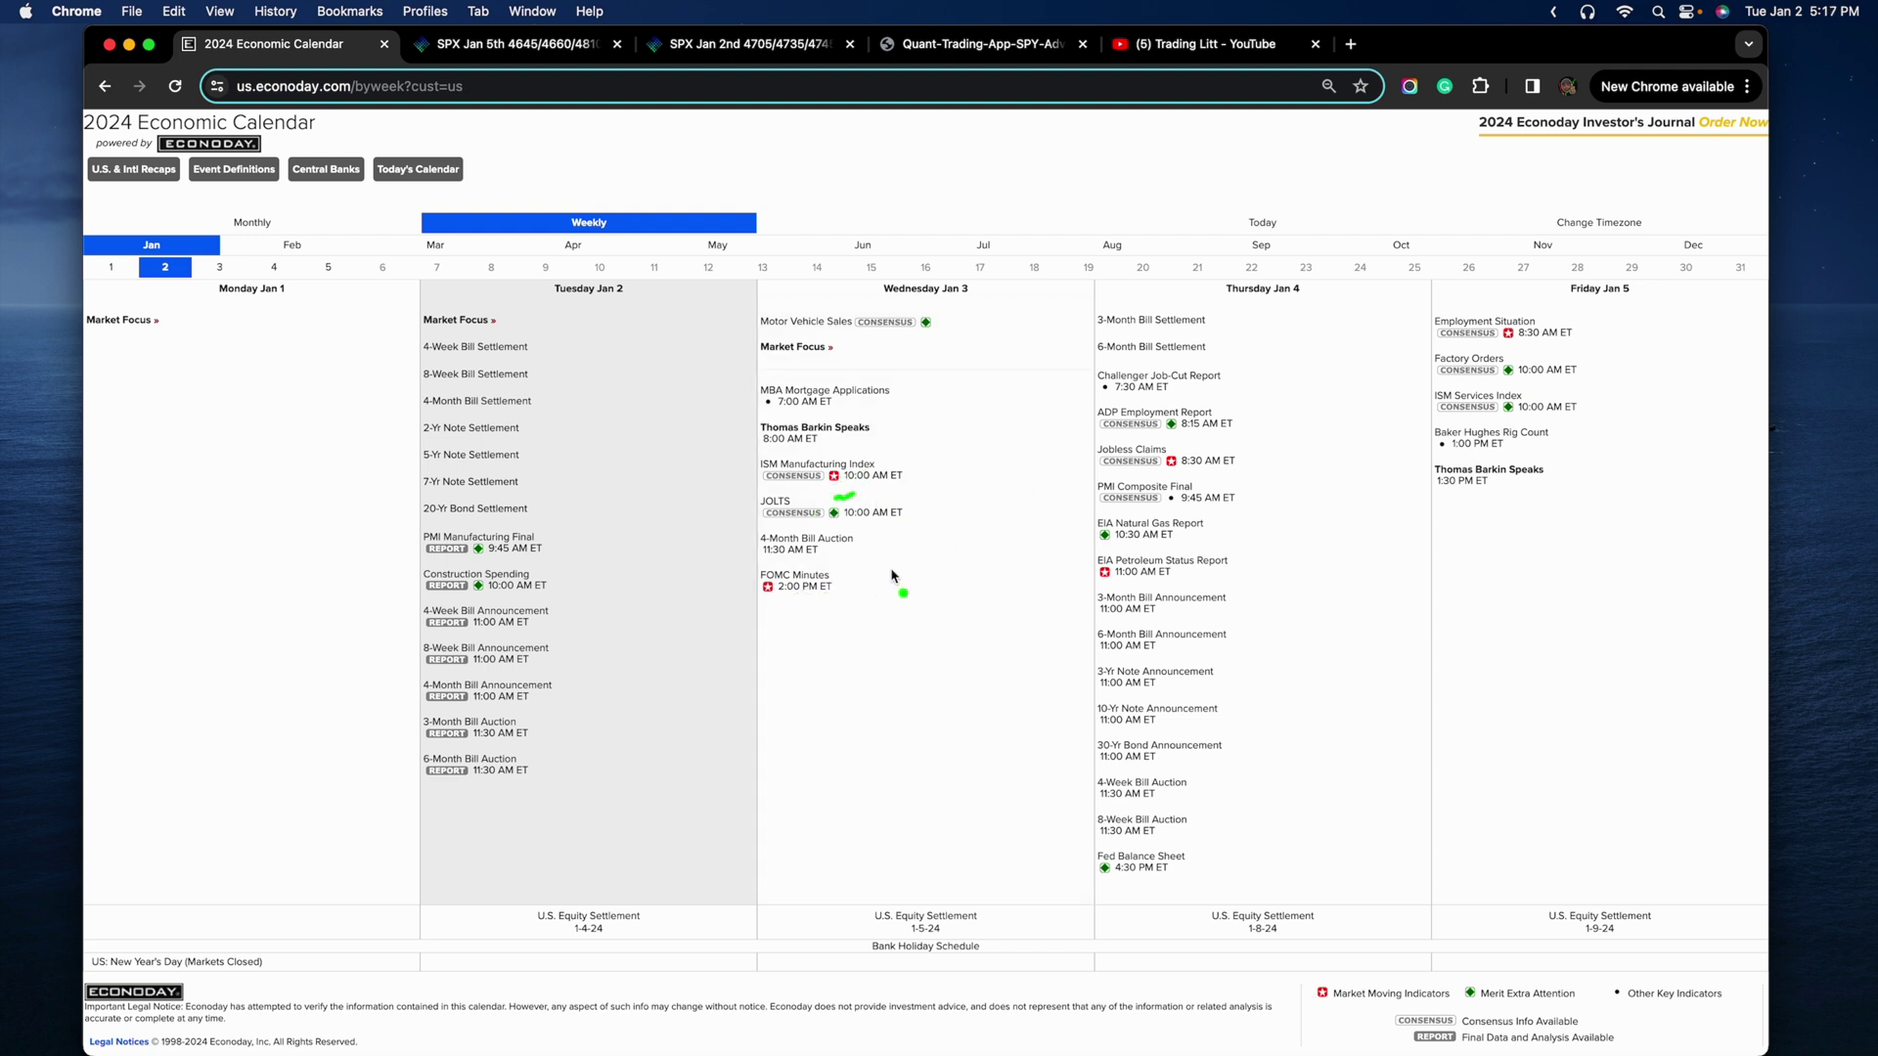
- Cross out the Tuesday Jan 2 events in green and underline Wednesday's ISM Manufacturing Index release time
drag(544, 393, 466, 812)
drag(472, 396, 593, 900)
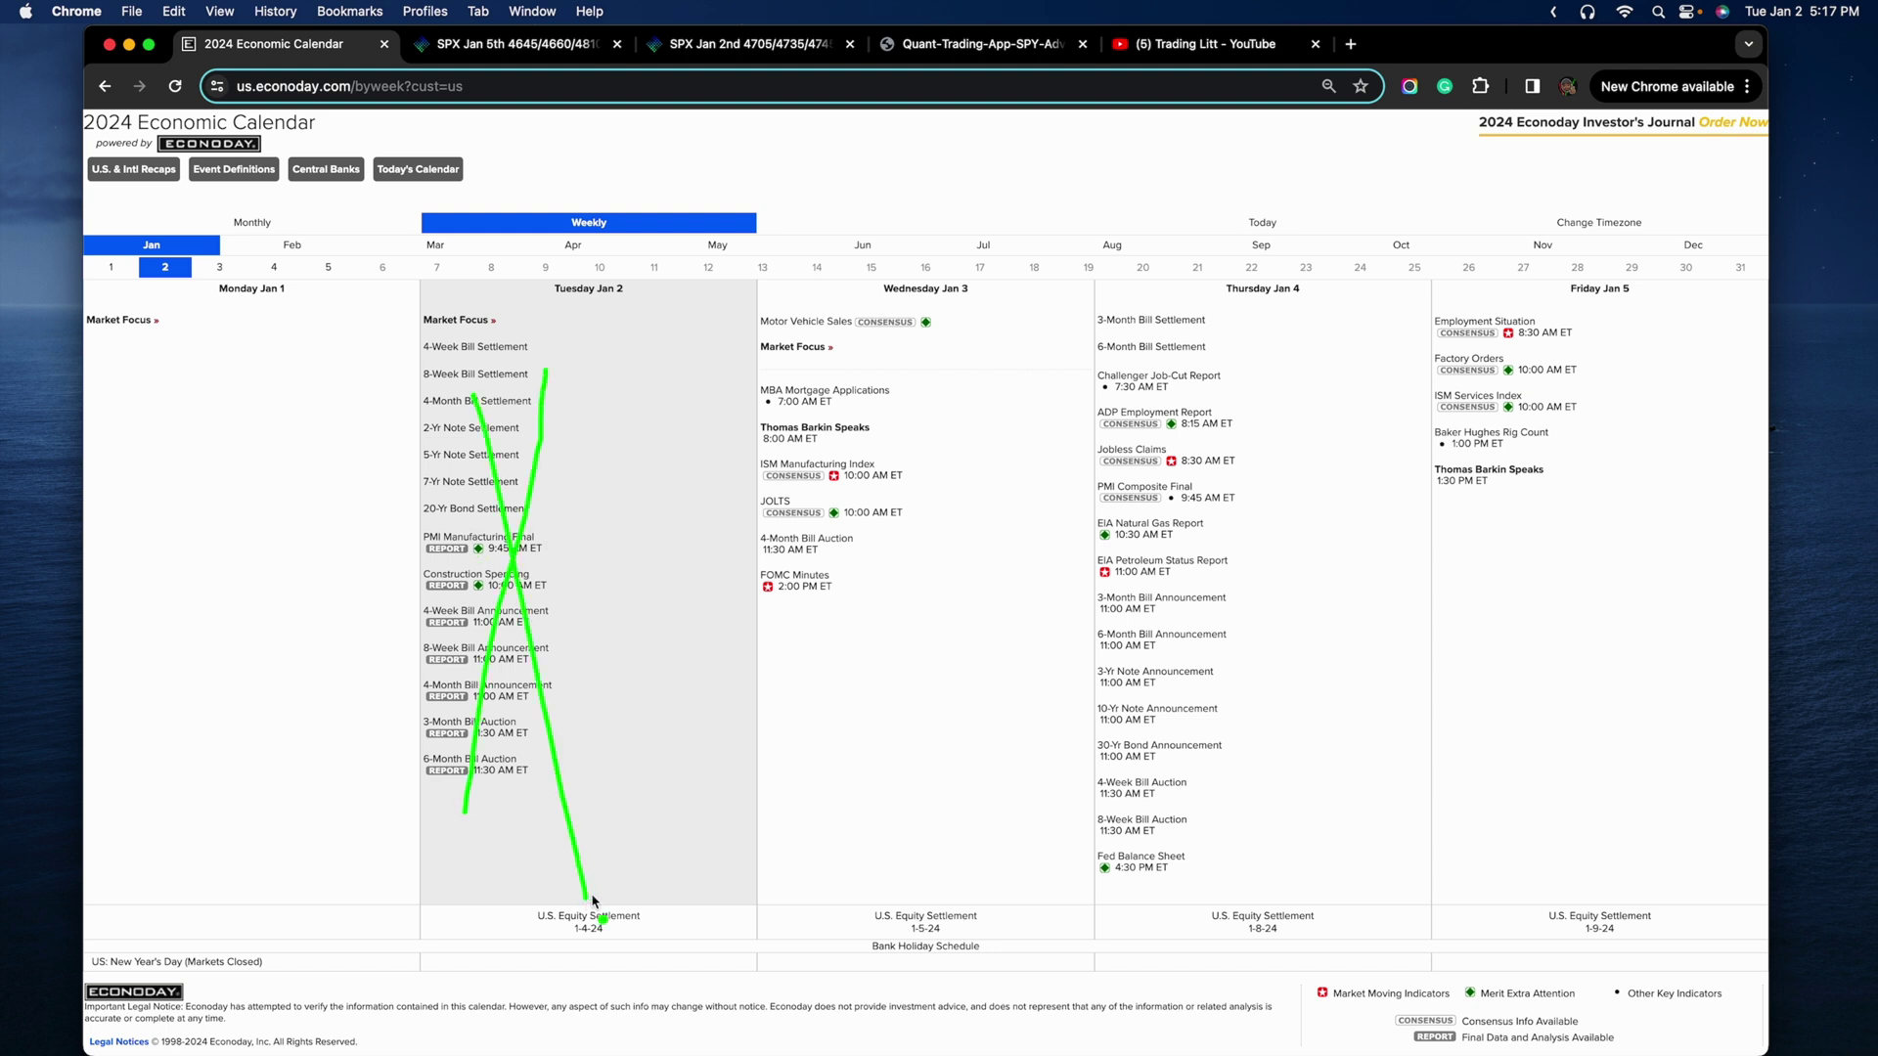
drag(455, 439, 515, 736)
drag(587, 435, 457, 689)
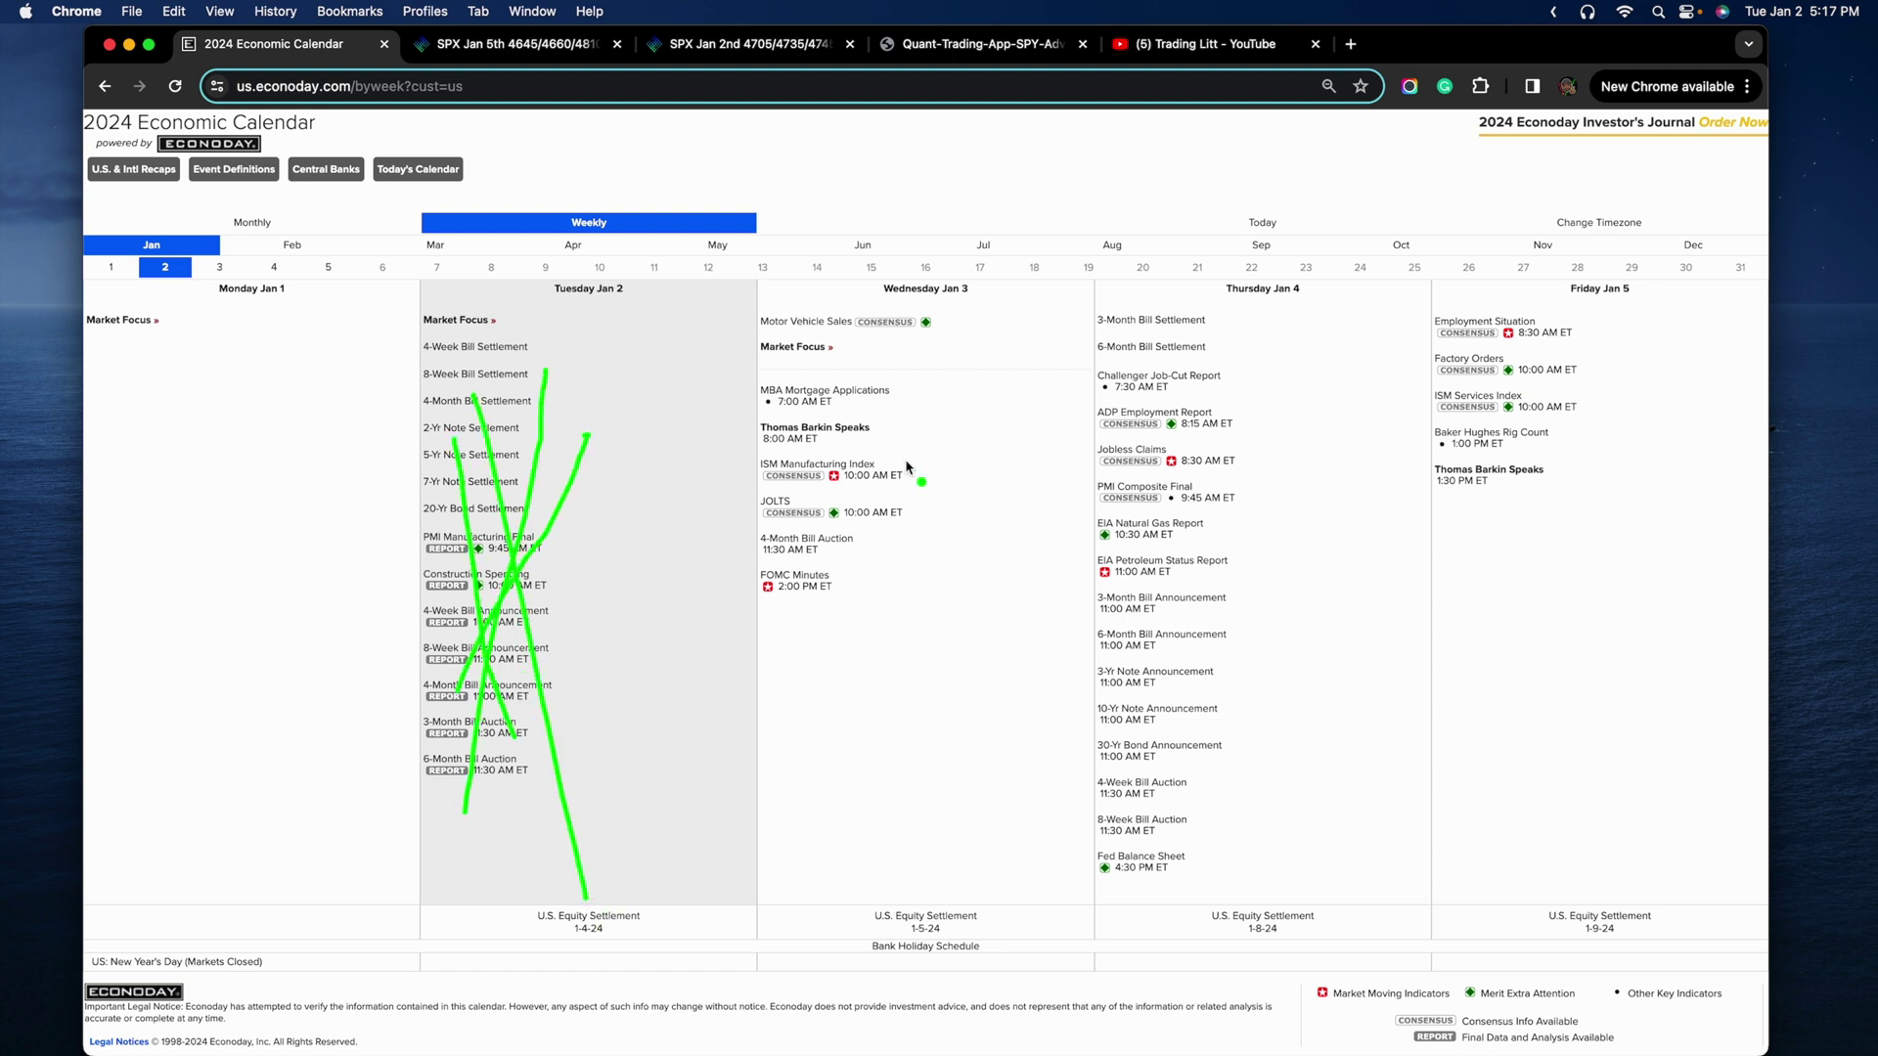
drag(802, 478, 929, 482)
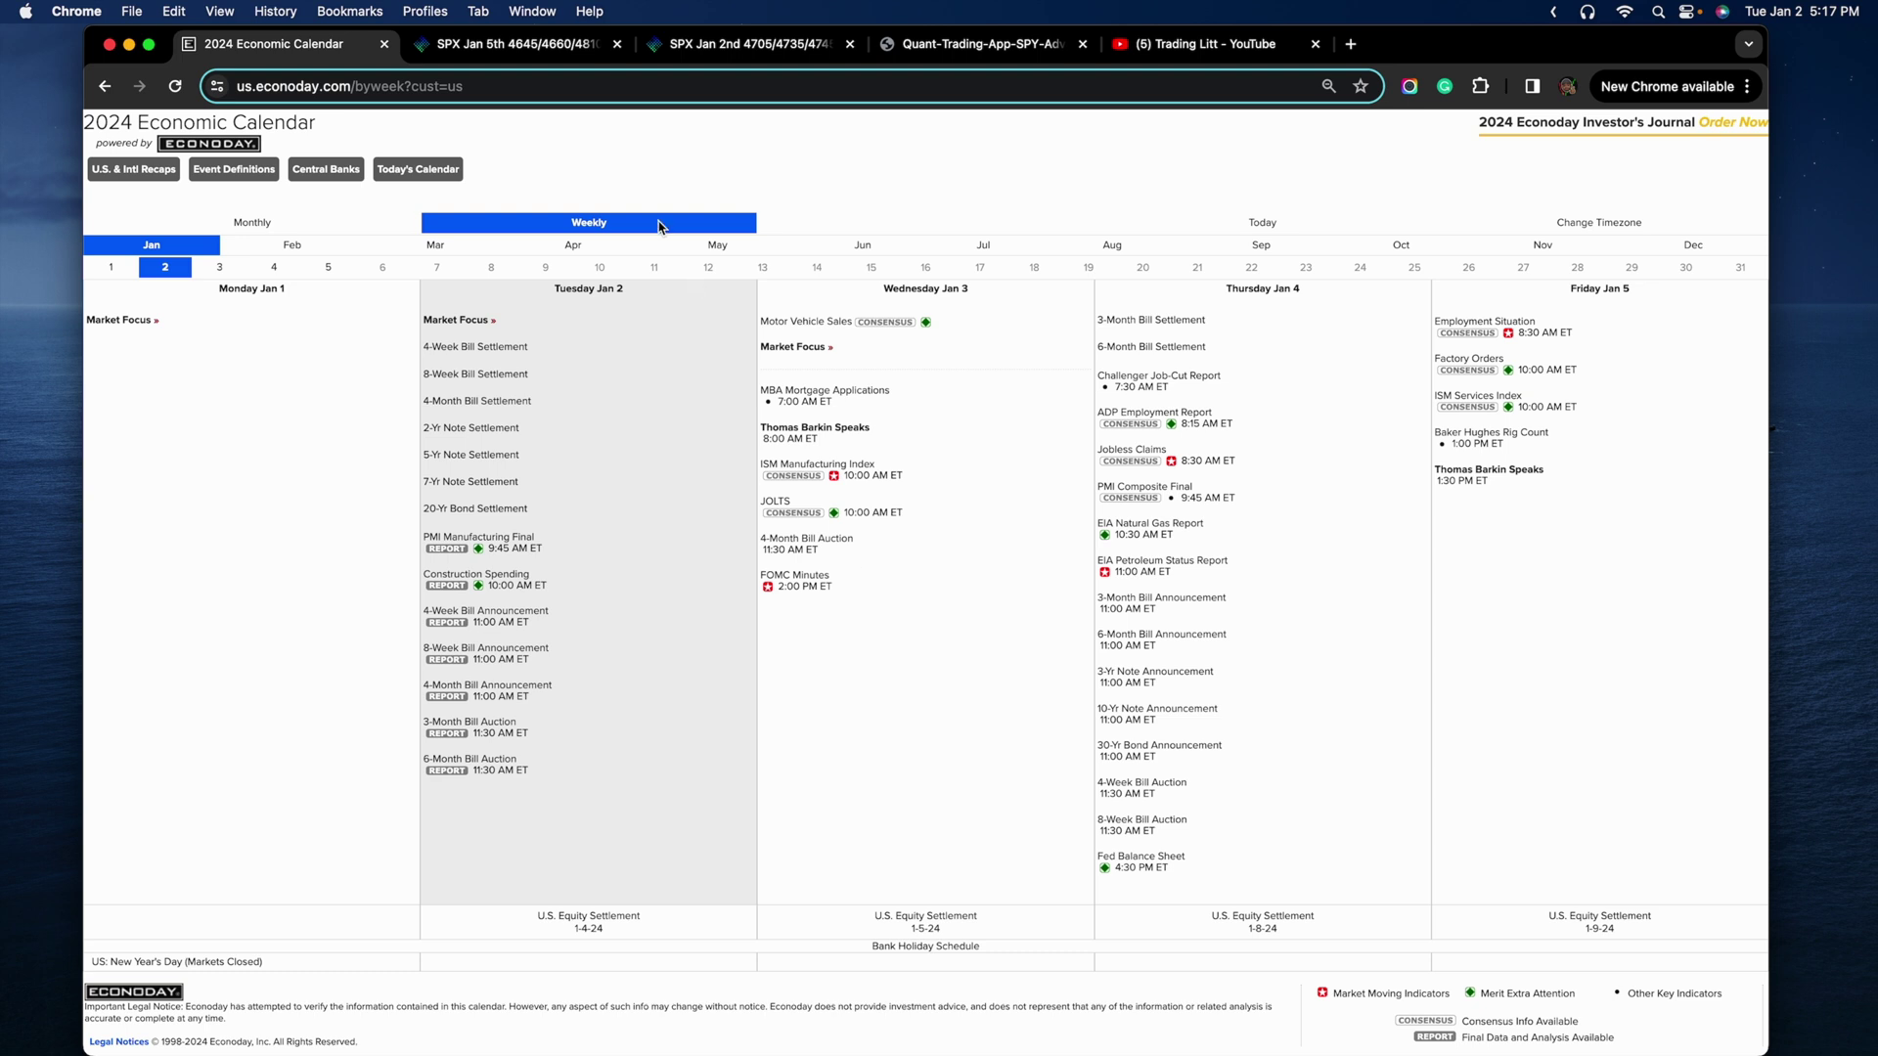
- Open the SPX Jan 5th 4645/4660/4810/4825 iron condor in OptionStrat and underline its short strikes and the 3dte label
click(537, 50)
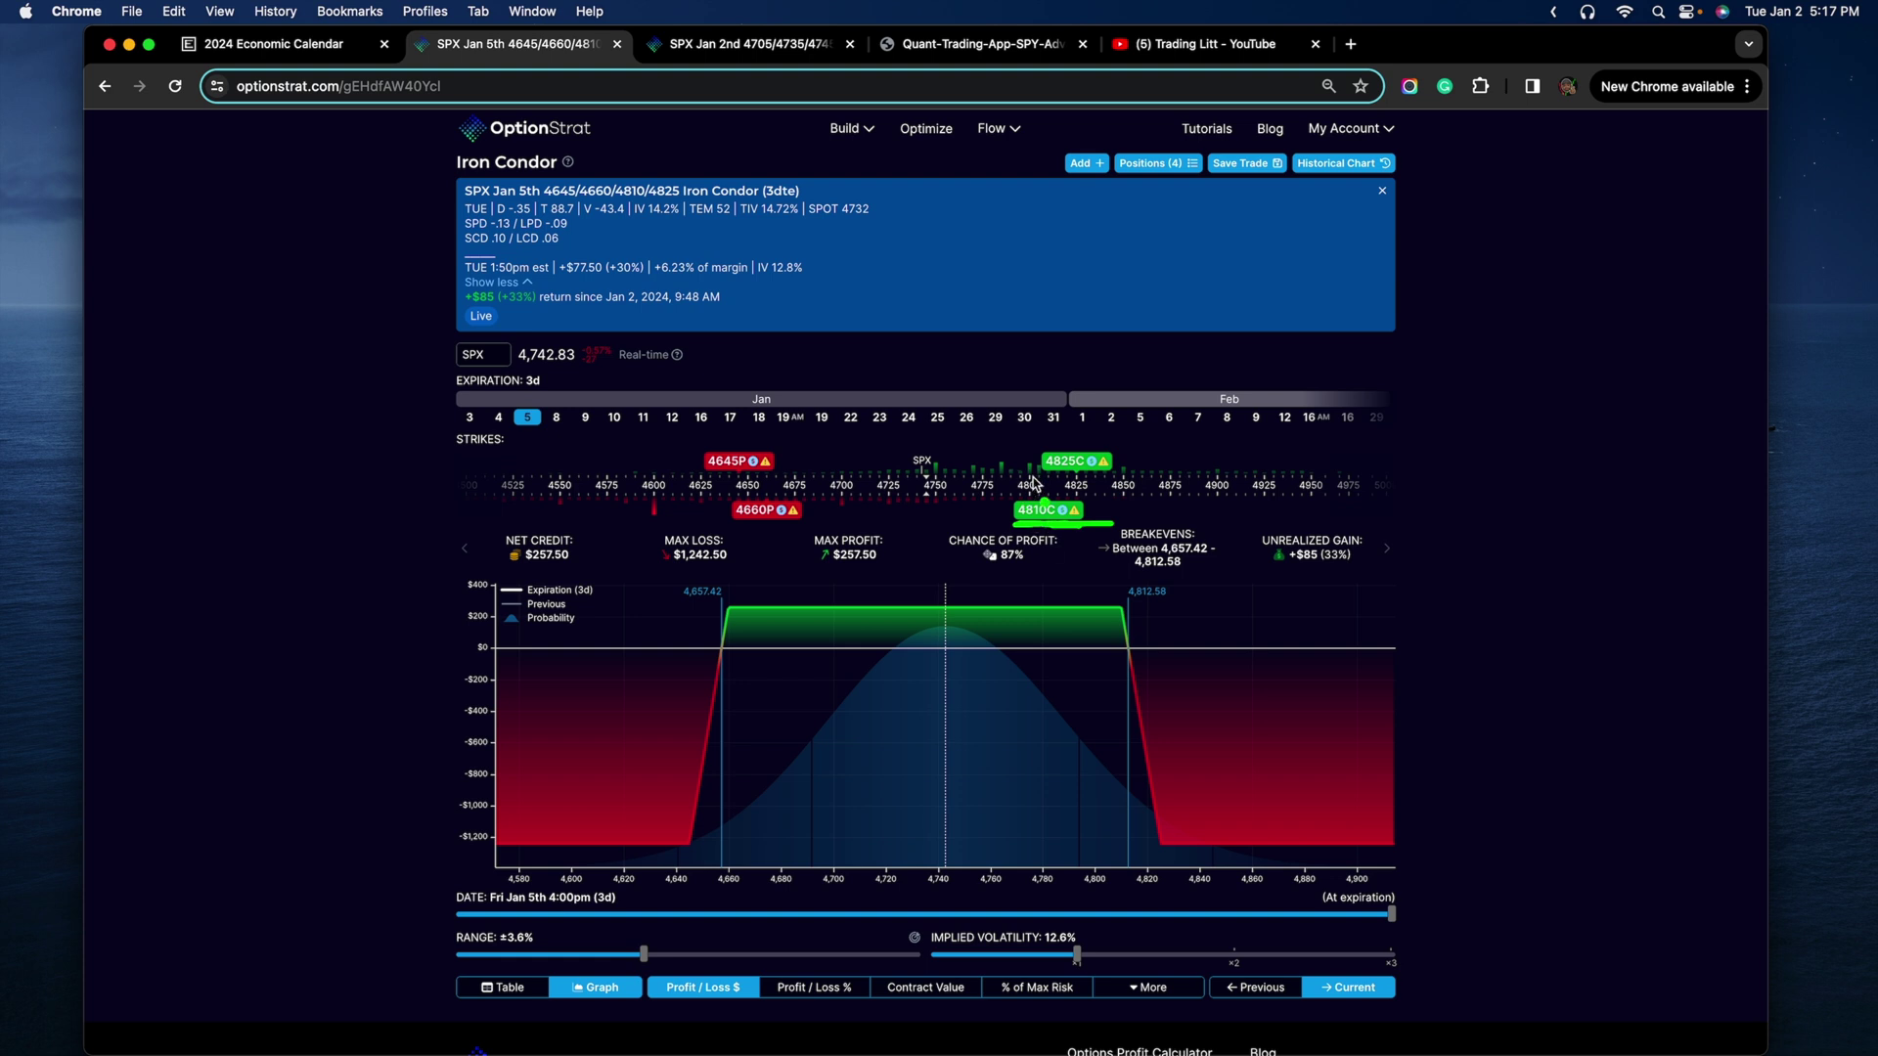
drag(729, 524, 783, 517)
drag(773, 202, 831, 202)
- Write "3-4" in green across the iron condor's trade notes and underline near the return since the opening date
mouse_move(1059, 229)
mouse_down()
mouse_move(1146, 235)
mouse_move(1193, 291)
mouse_up()
drag(1246, 274, 1269, 274)
mouse_move(1319, 217)
mouse_down()
mouse_move(1359, 282)
mouse_move(1391, 283)
mouse_up()
drag(1364, 243, 1368, 353)
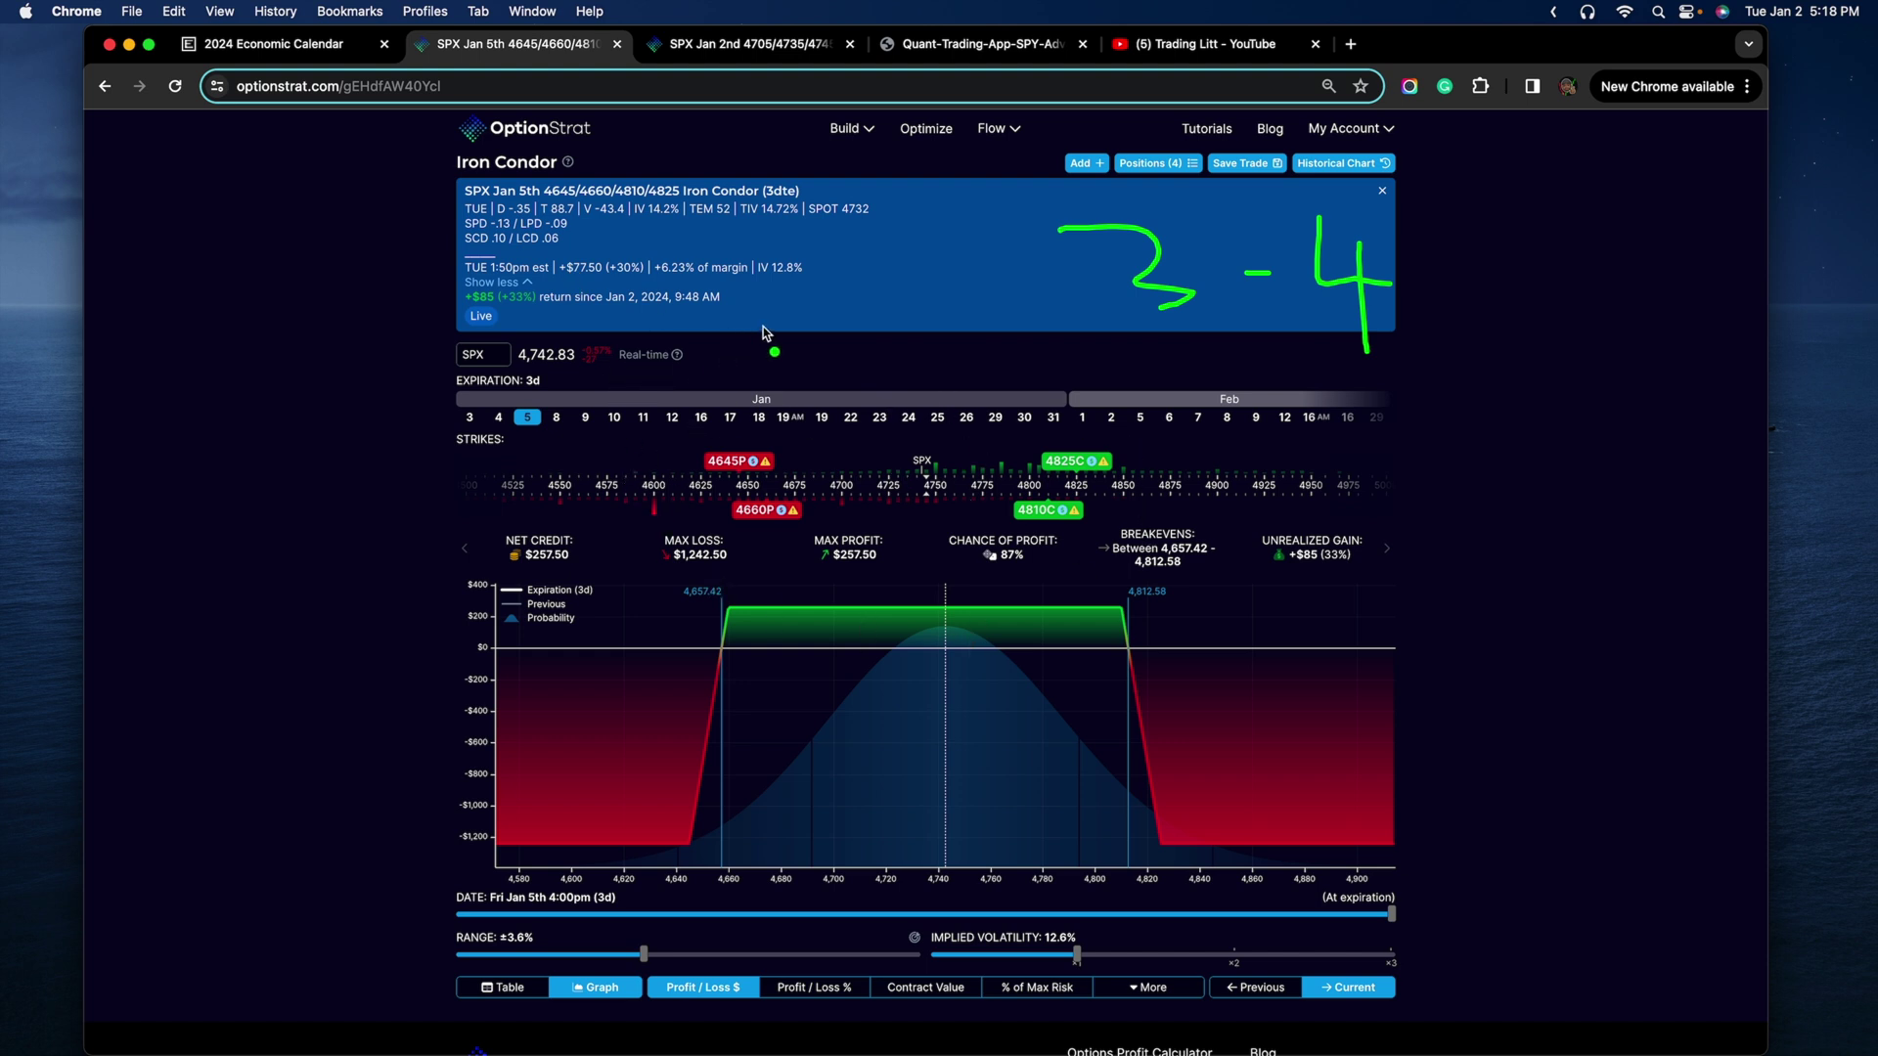
drag(680, 318, 716, 311)
- Return to the charts, load SPX in place of VIX, and widen its price range to include the 4800 and 4825 levels
key(ctrl+Right)
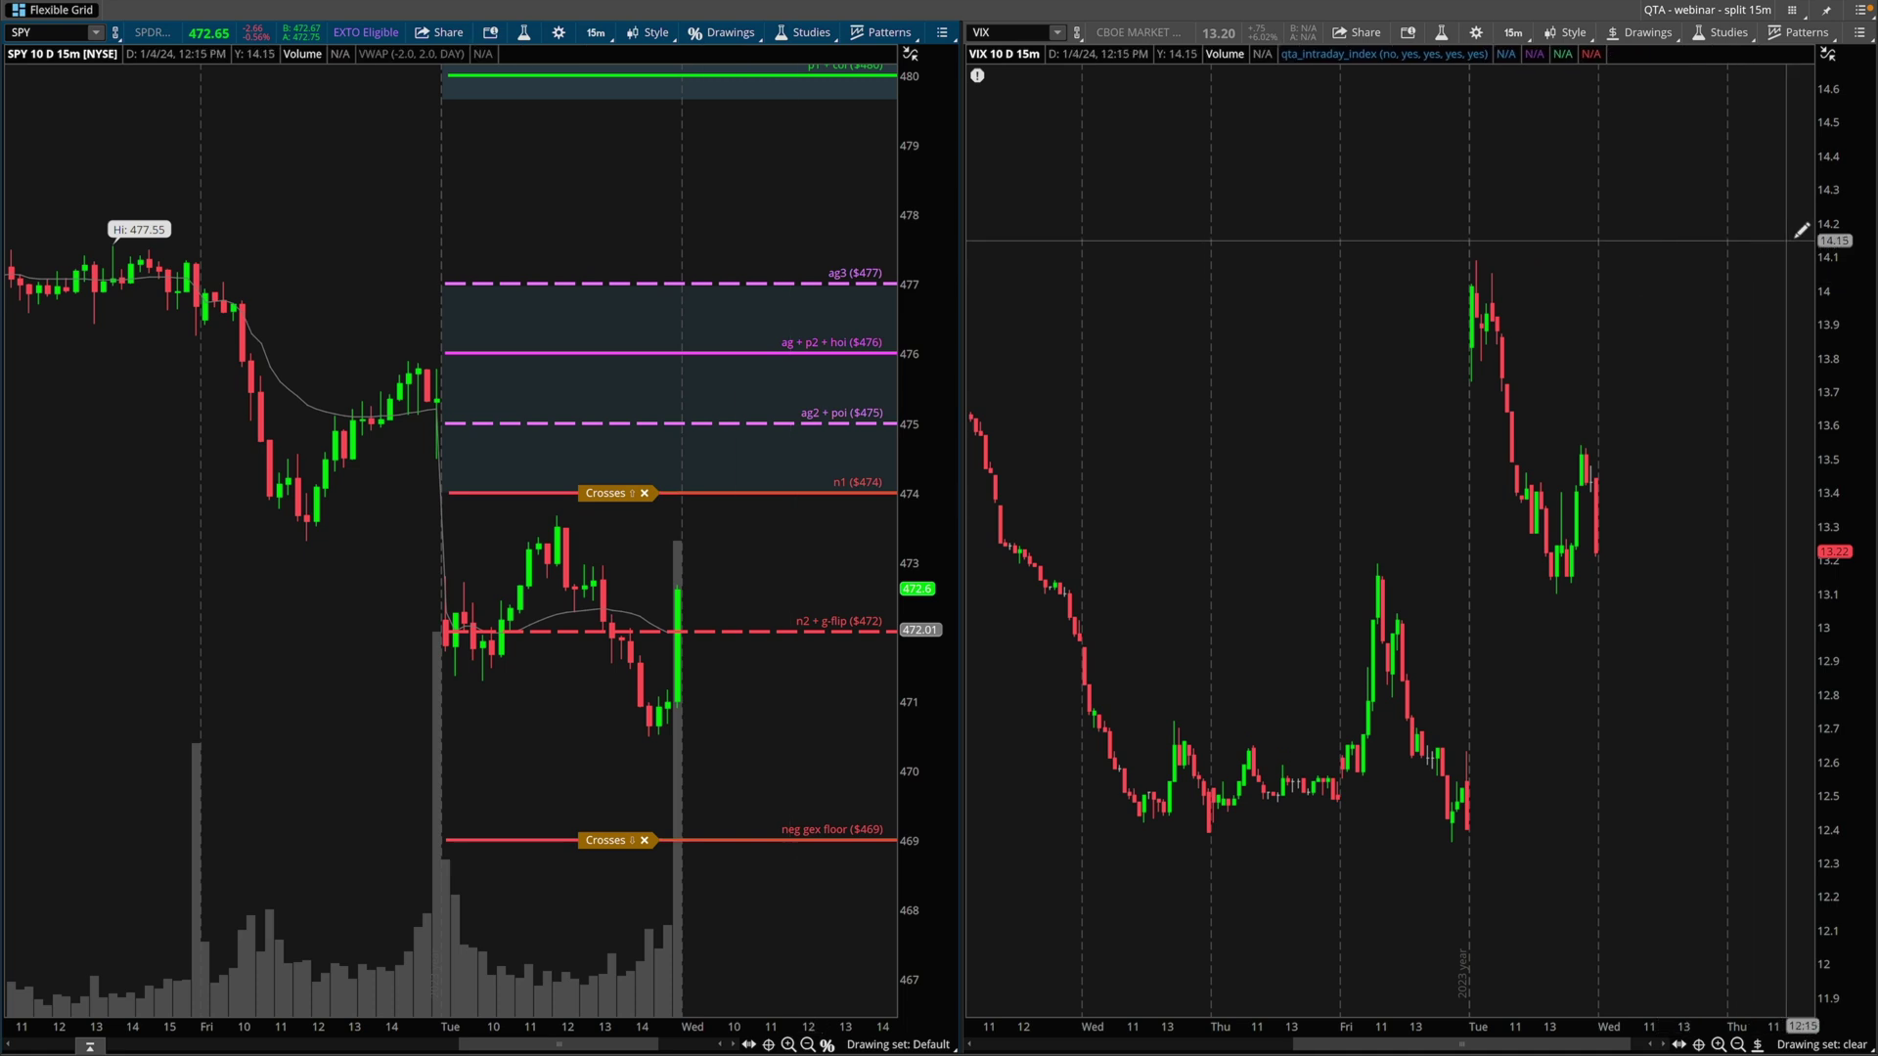
drag(1829, 592, 1829, 640)
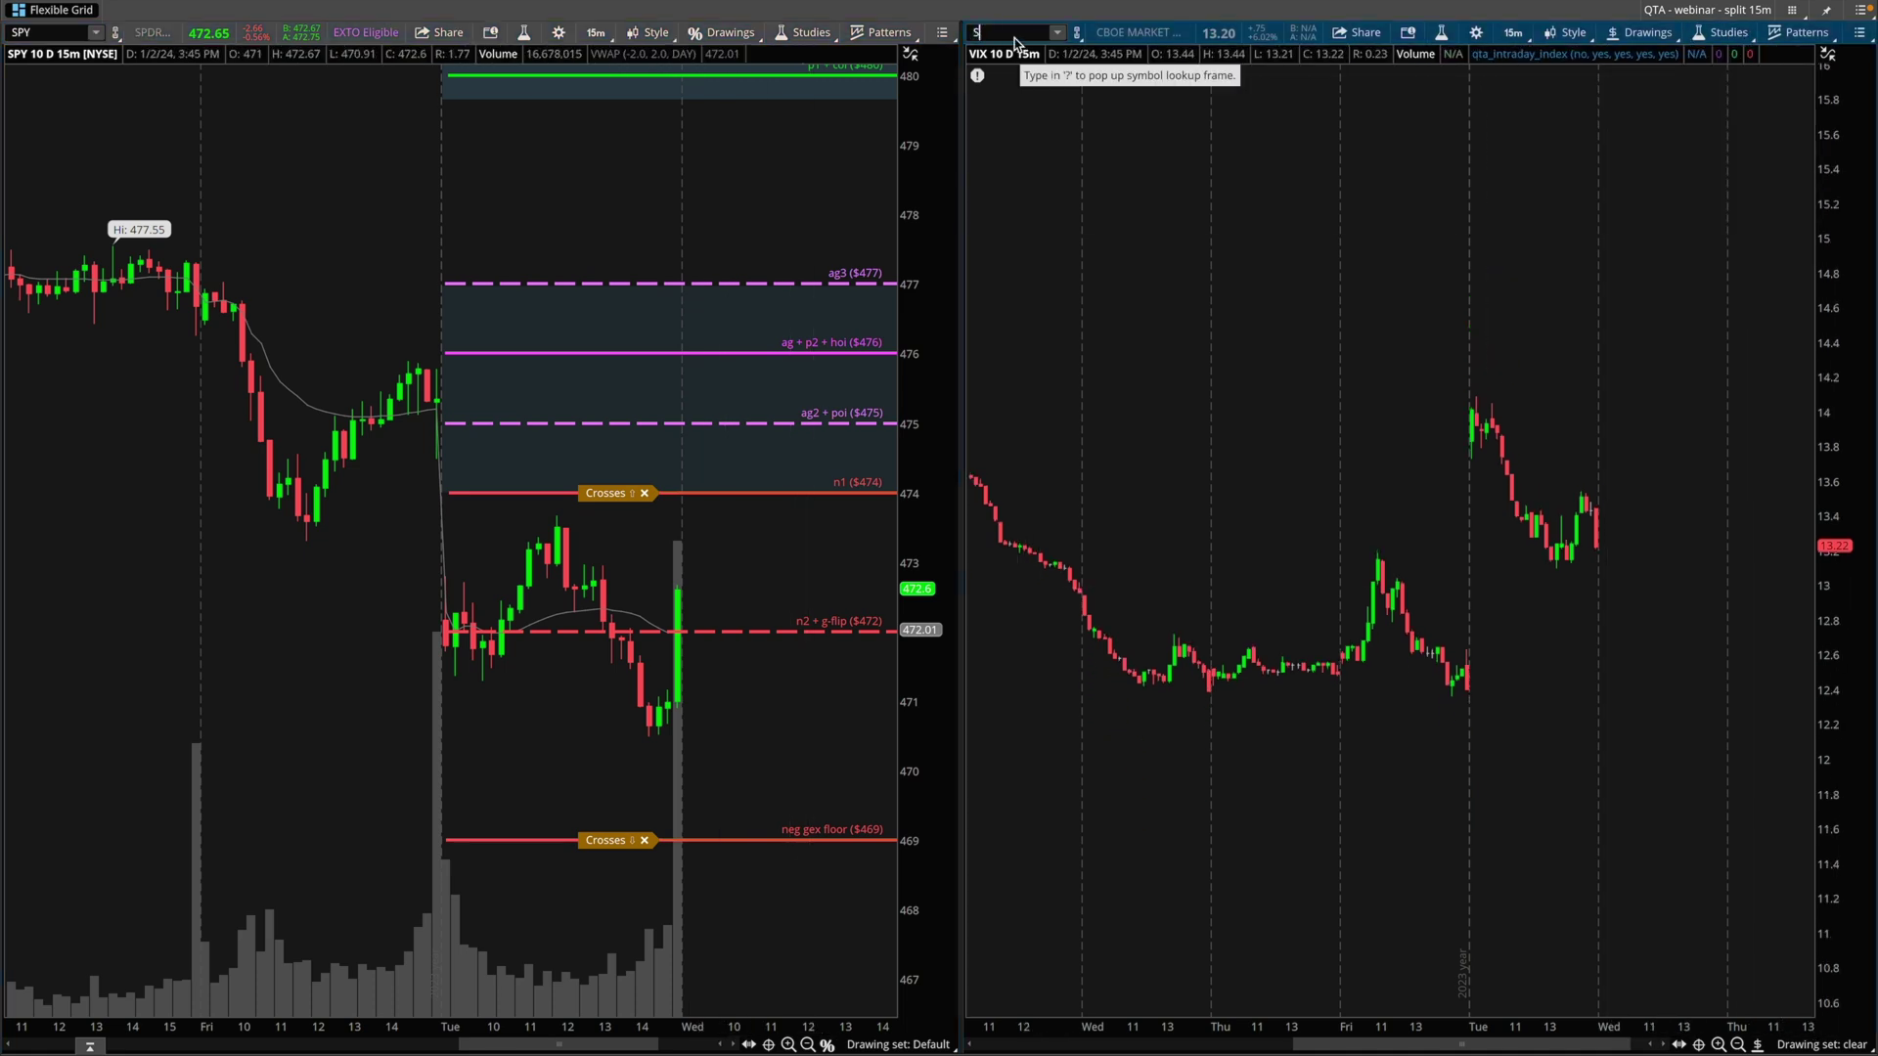
text(SPX)
key(Return)
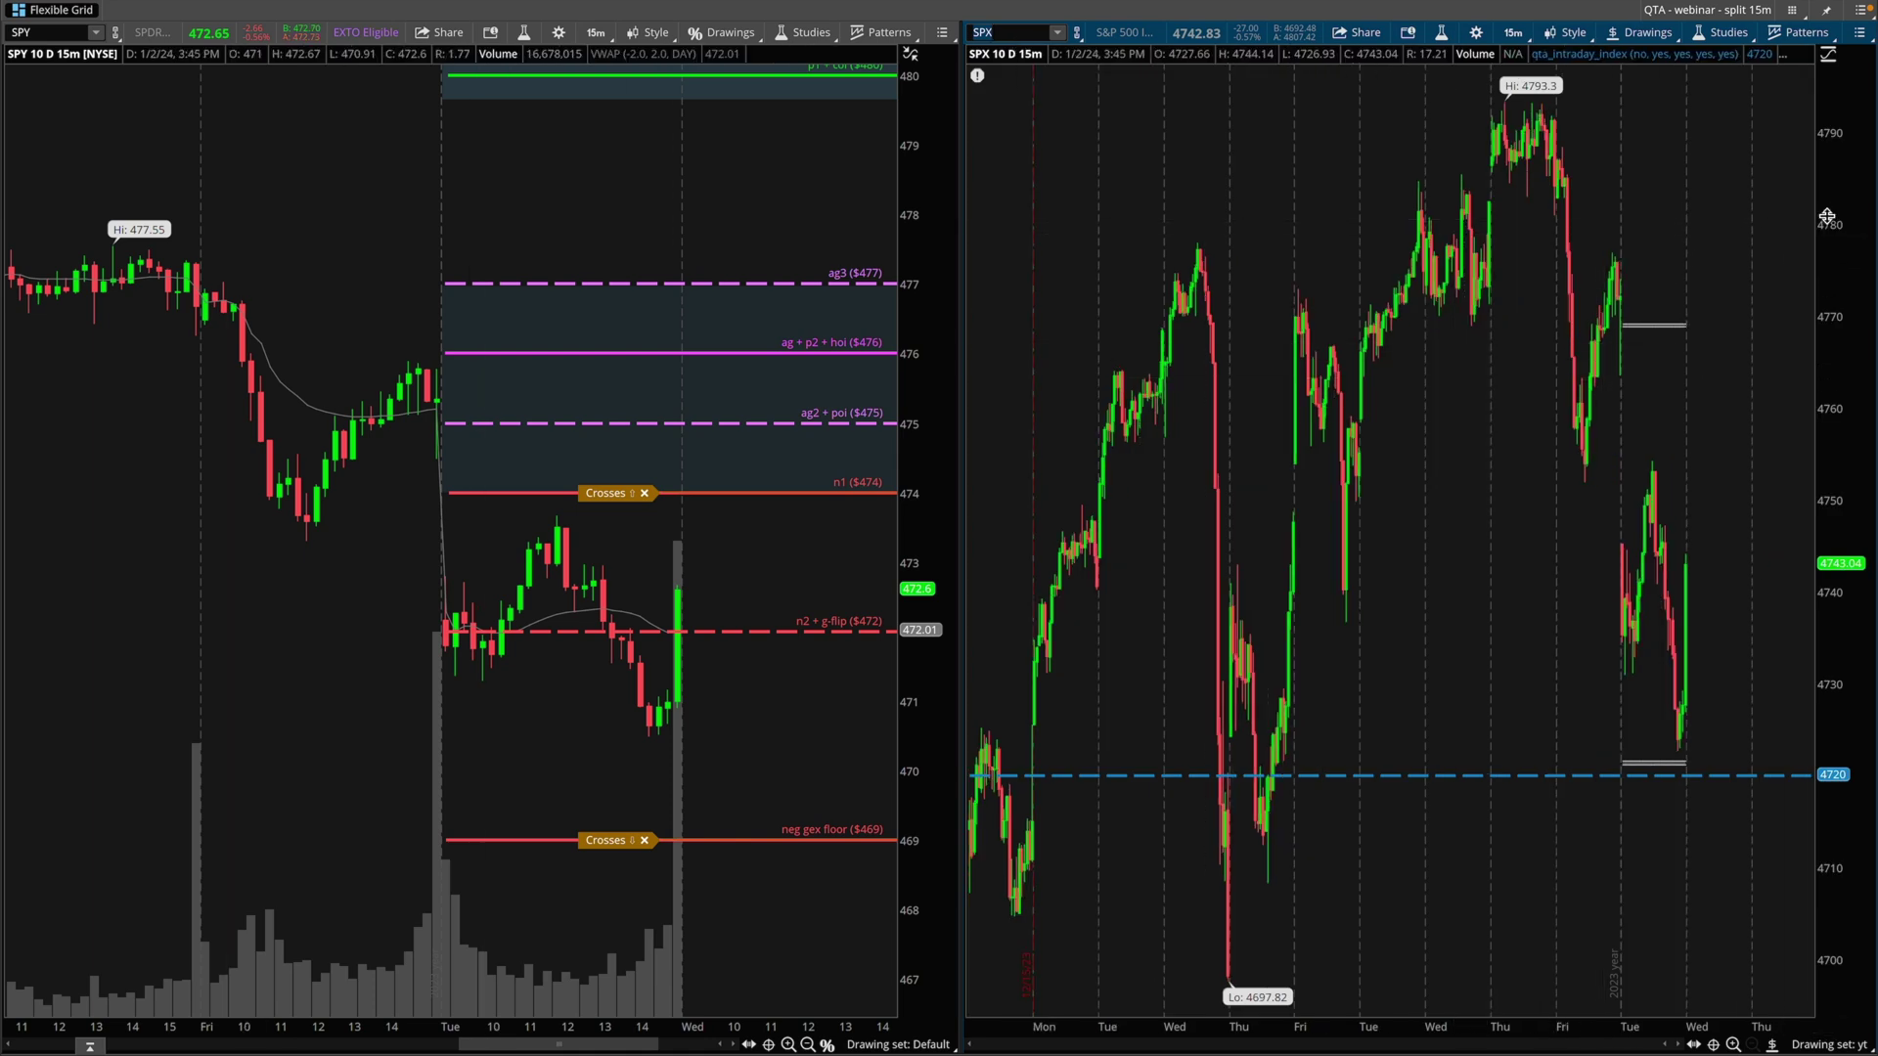
drag(1831, 597, 1831, 646)
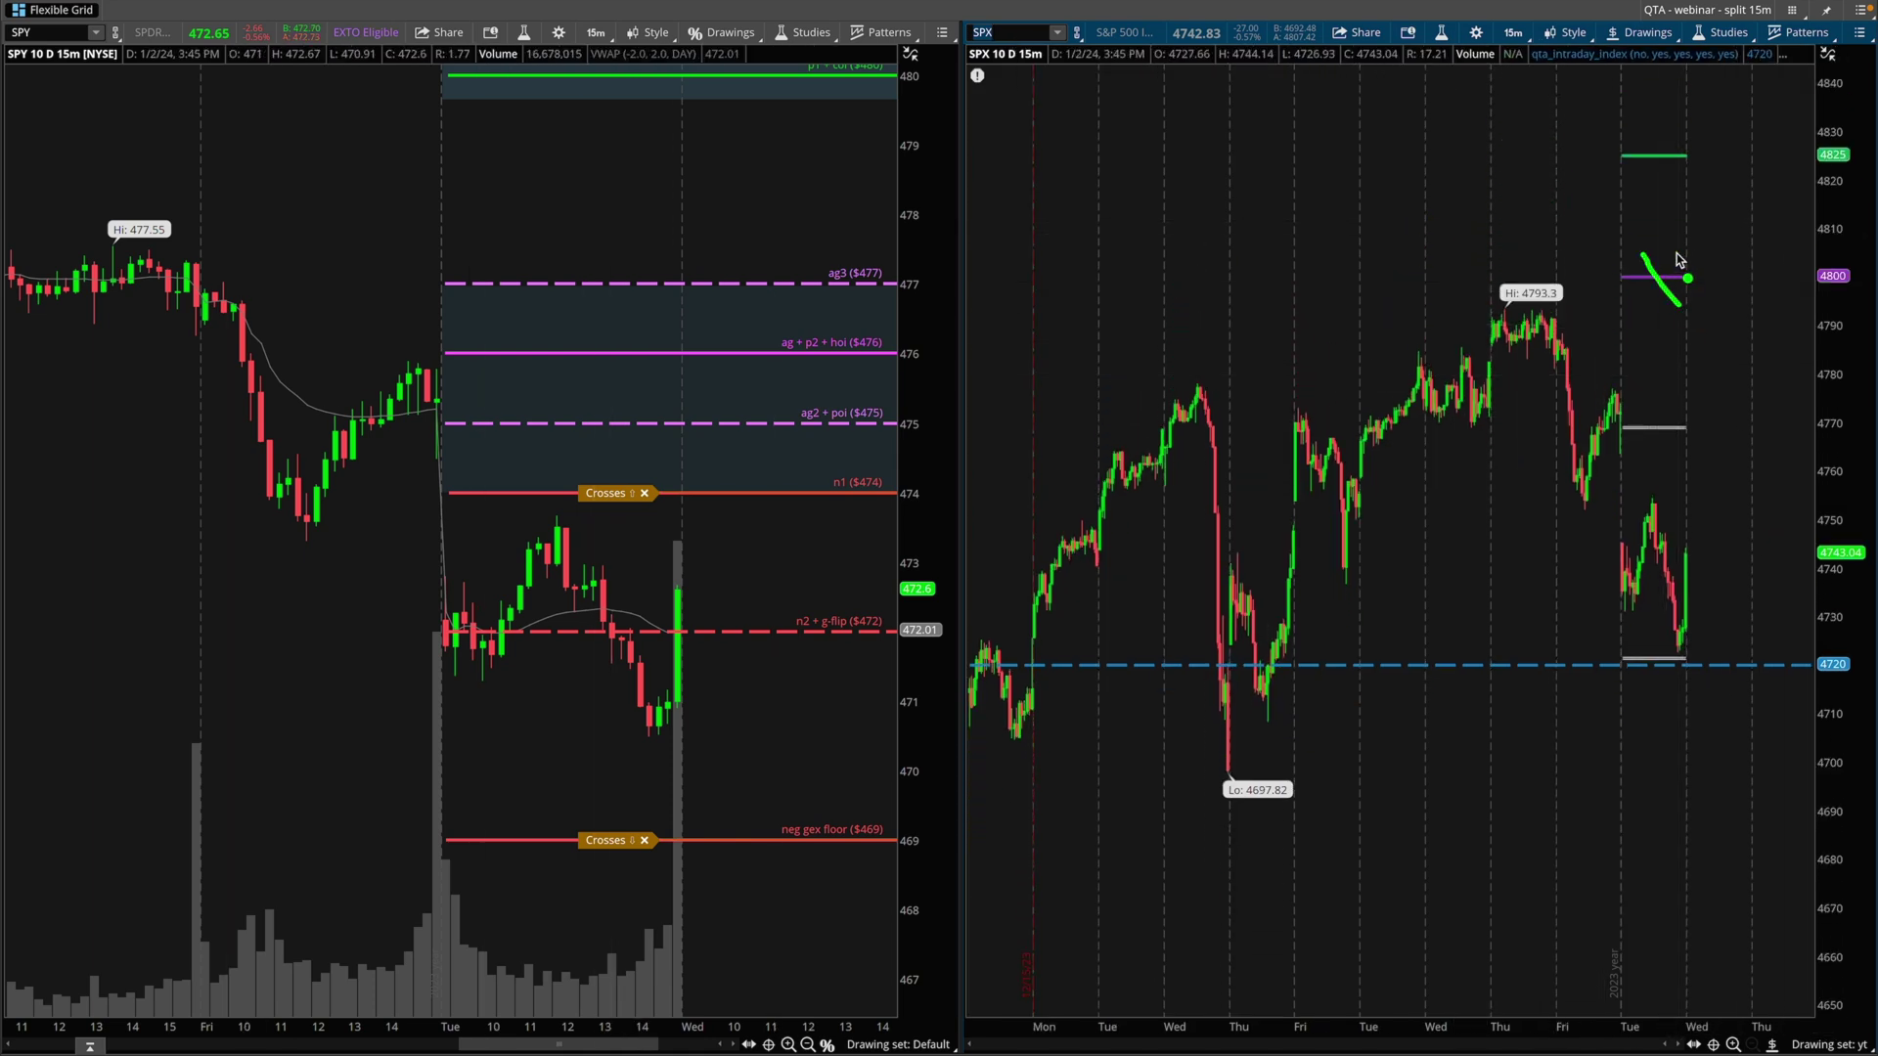
- Hide the studies on the SPX chart and show them again
click(1723, 33)
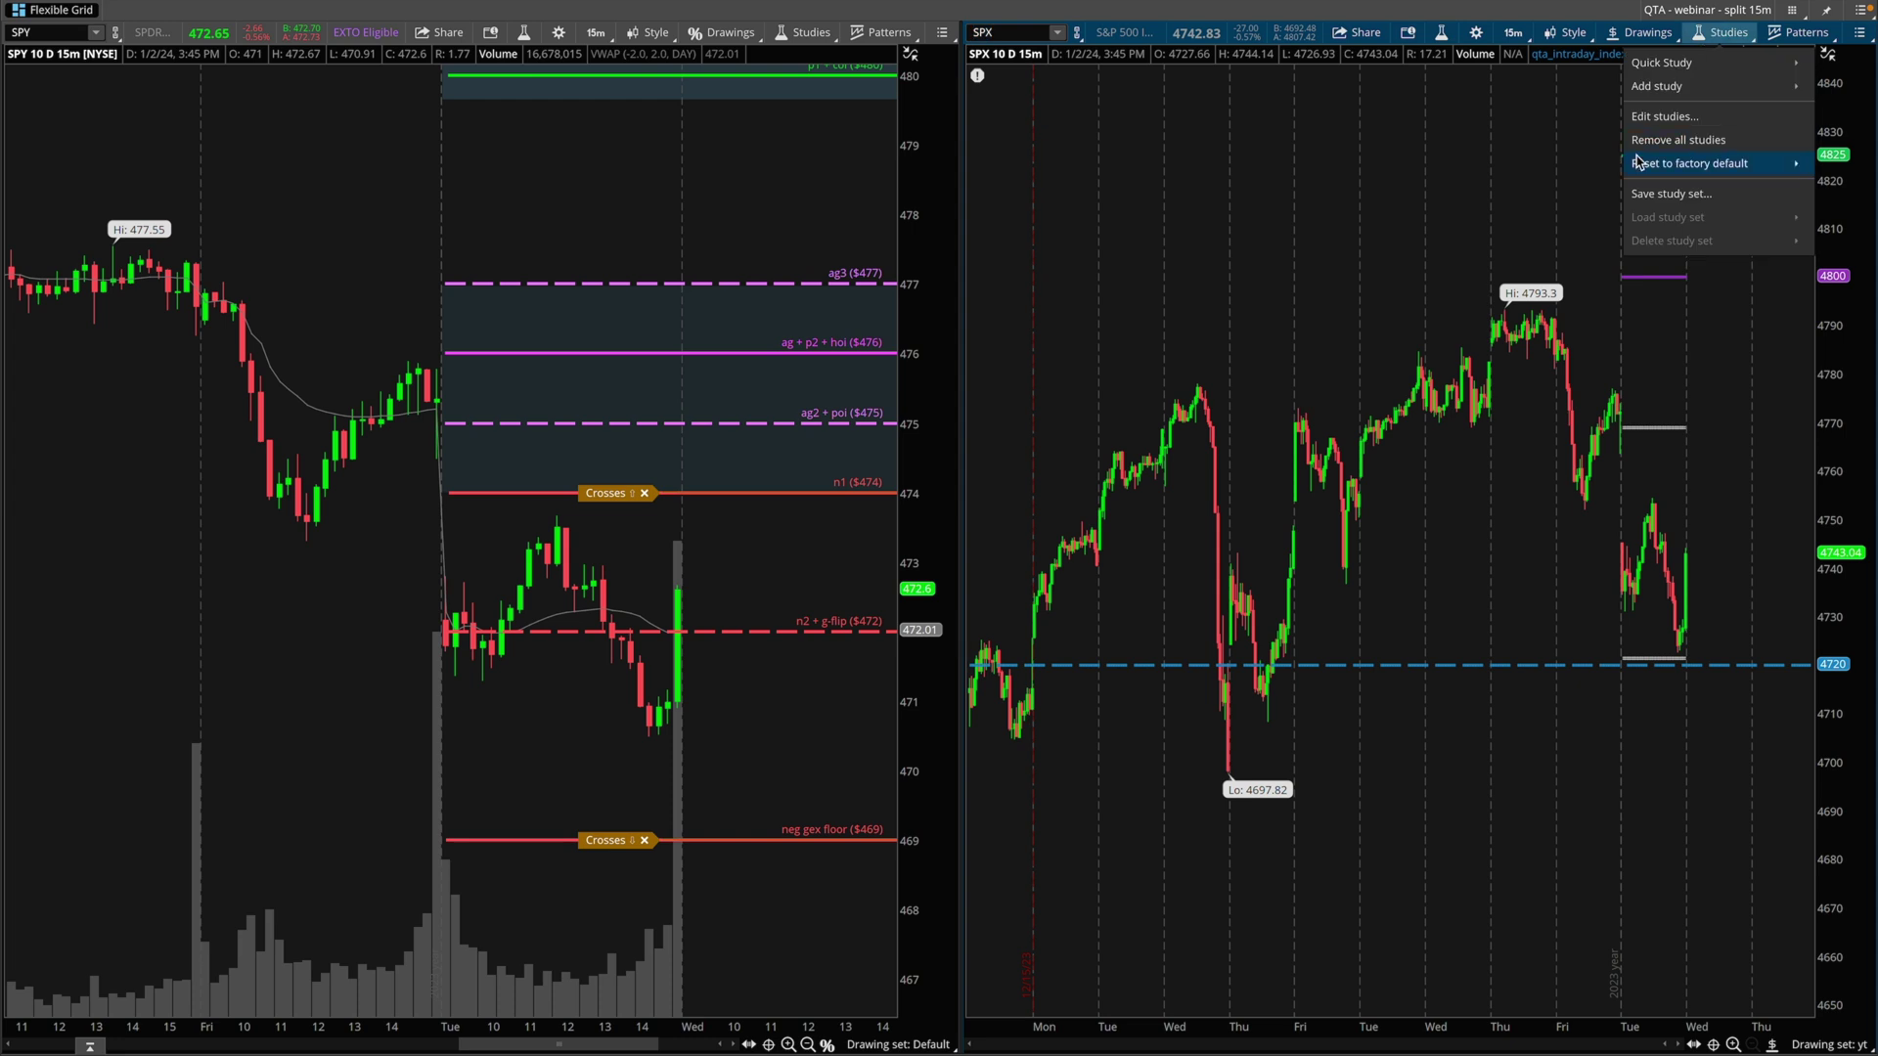
click(1567, 32)
click(1468, 248)
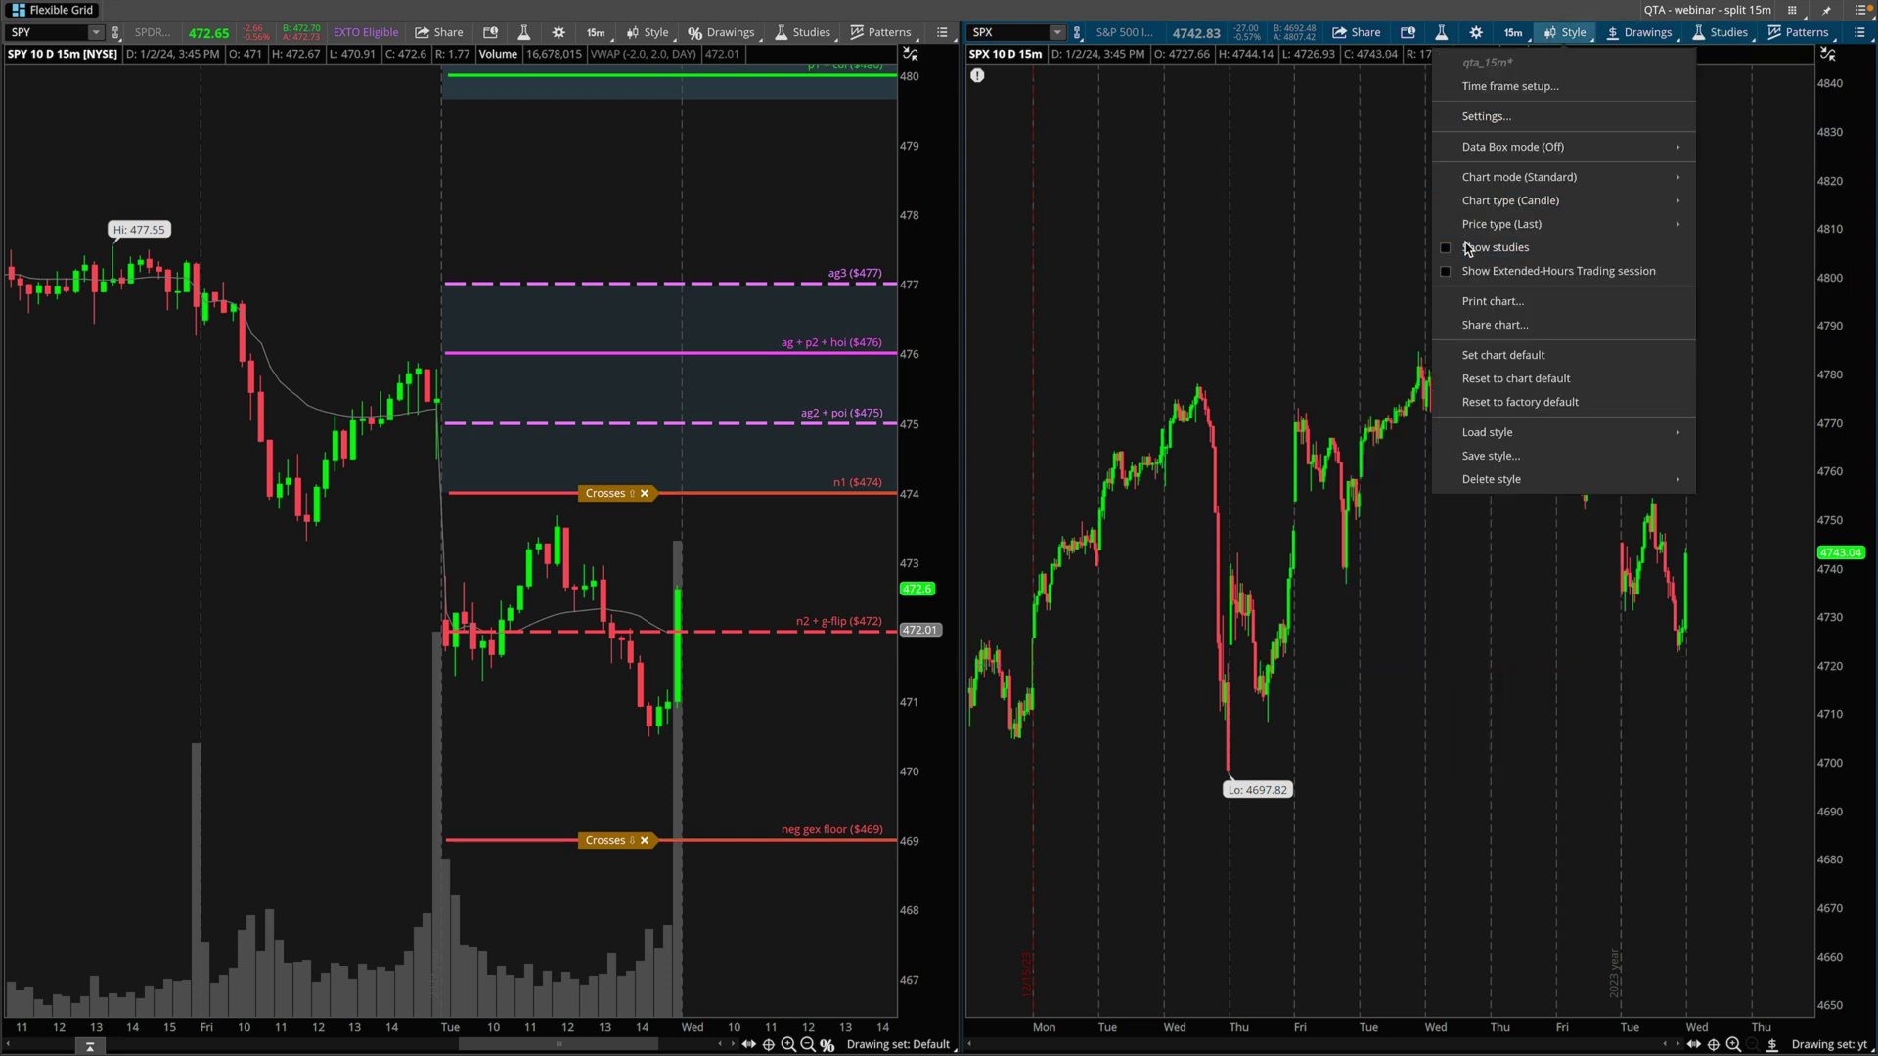
click(1468, 248)
click(1854, 172)
- Extend the SPX price range down to the 4600 level and mark 4800 with a green cross and line
drag(1854, 172, 1834, 375)
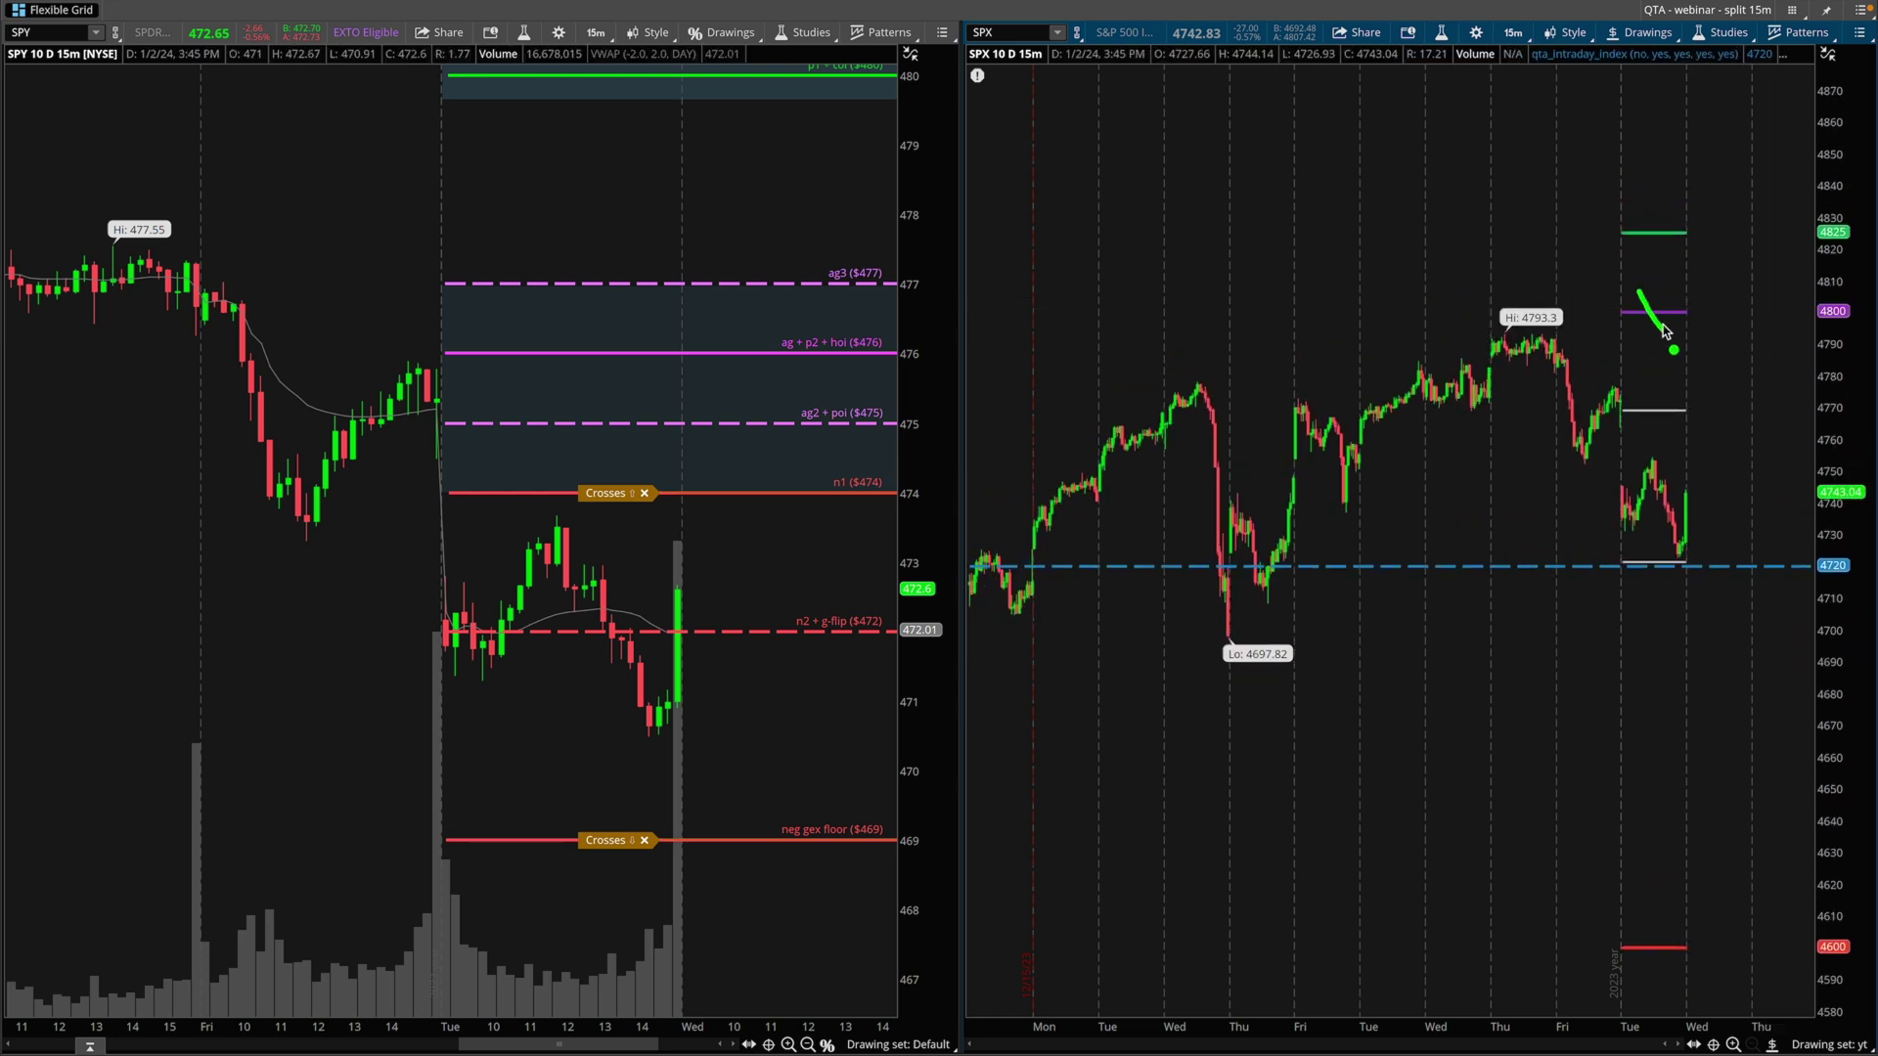
drag(1664, 296, 1640, 335)
key(Escape)
drag(1830, 413, 1831, 364)
key(ctrl+a)
mouse_move(1610, 281)
mouse_down()
mouse_move(1728, 284)
mouse_move(1652, 267)
mouse_up()
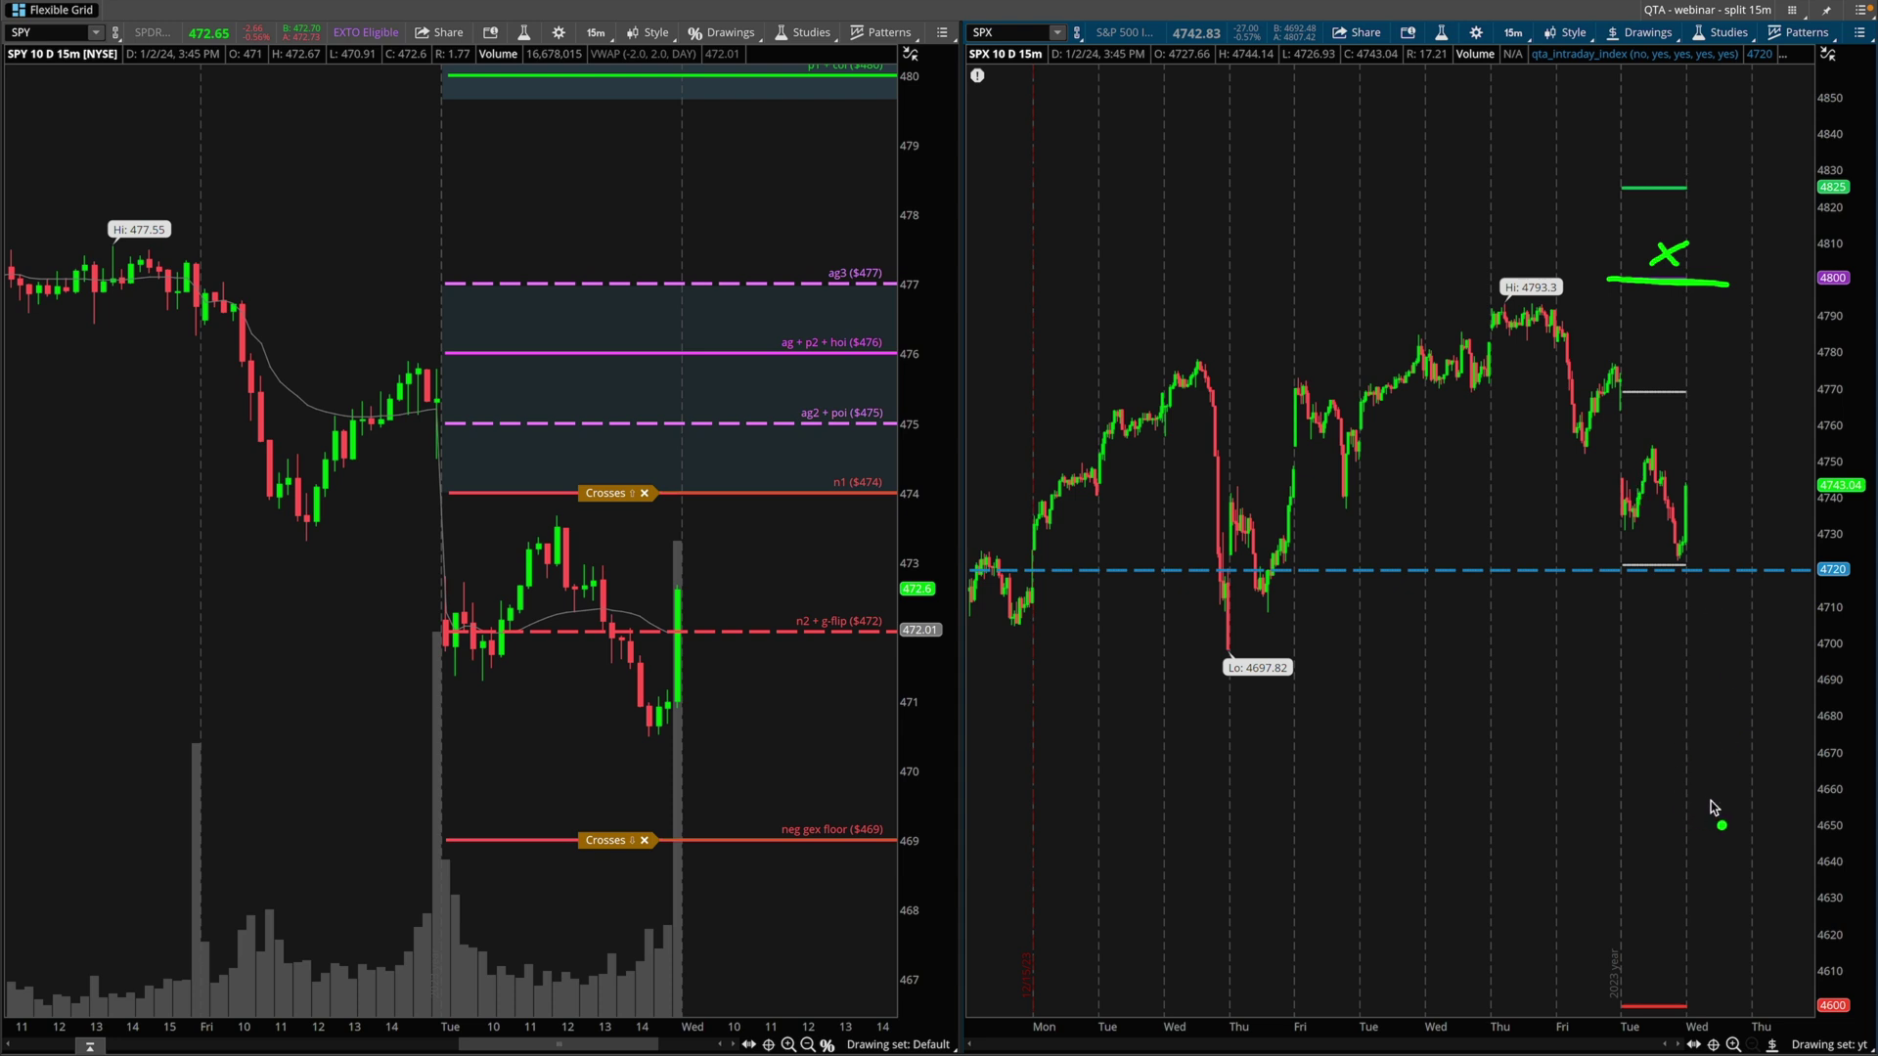
- Box the SPX range between about 4660 and 4800 in green, and clear the marks
mouse_move(1691, 796)
mouse_down()
mouse_move(1728, 798)
mouse_move(1642, 785)
mouse_up()
mouse_move(1724, 286)
mouse_down()
mouse_move(1619, 275)
mouse_move(1604, 768)
mouse_move(1761, 698)
mouse_up()
drag(1763, 305, 1678, 277)
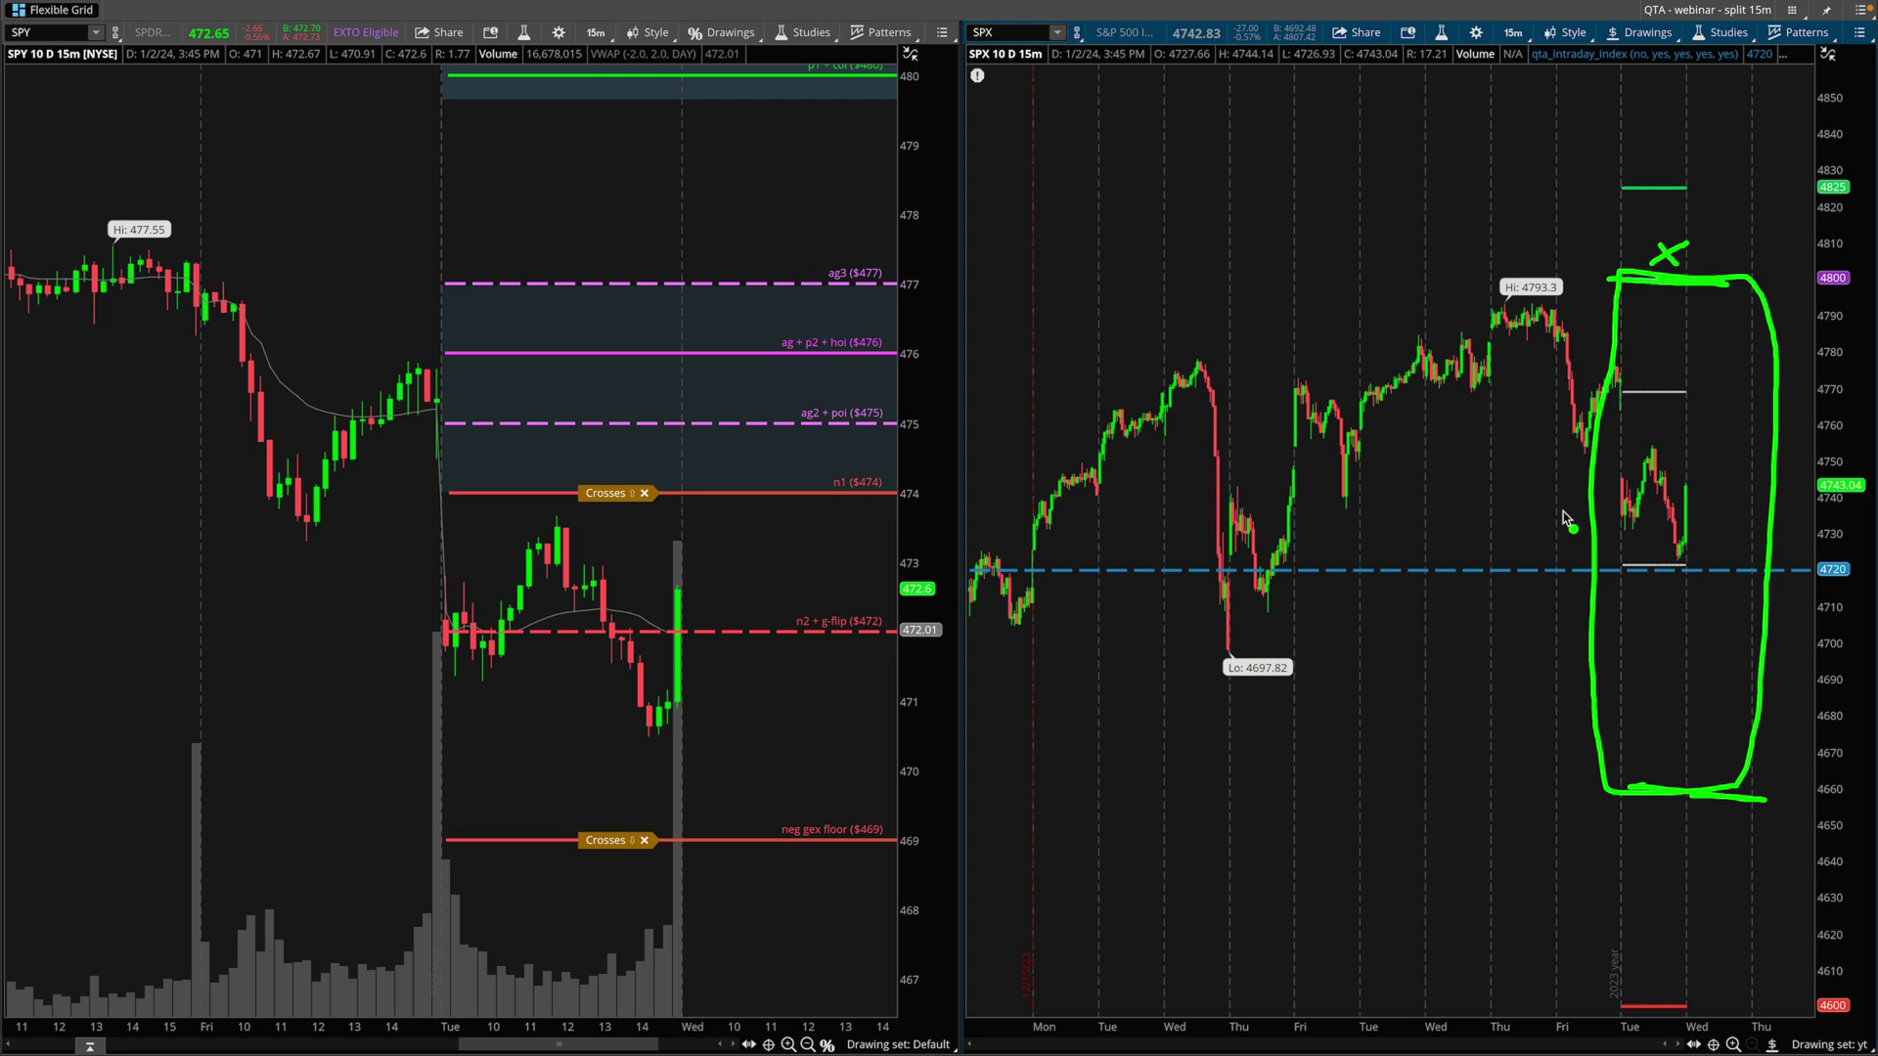
key(Escape)
- Zoom the SPX chart into the recent sessions and circle SPY's Tuesday price action around the $472 level in green
drag(1438, 135, 1835, 992)
drag(1377, 643, 1469, 675)
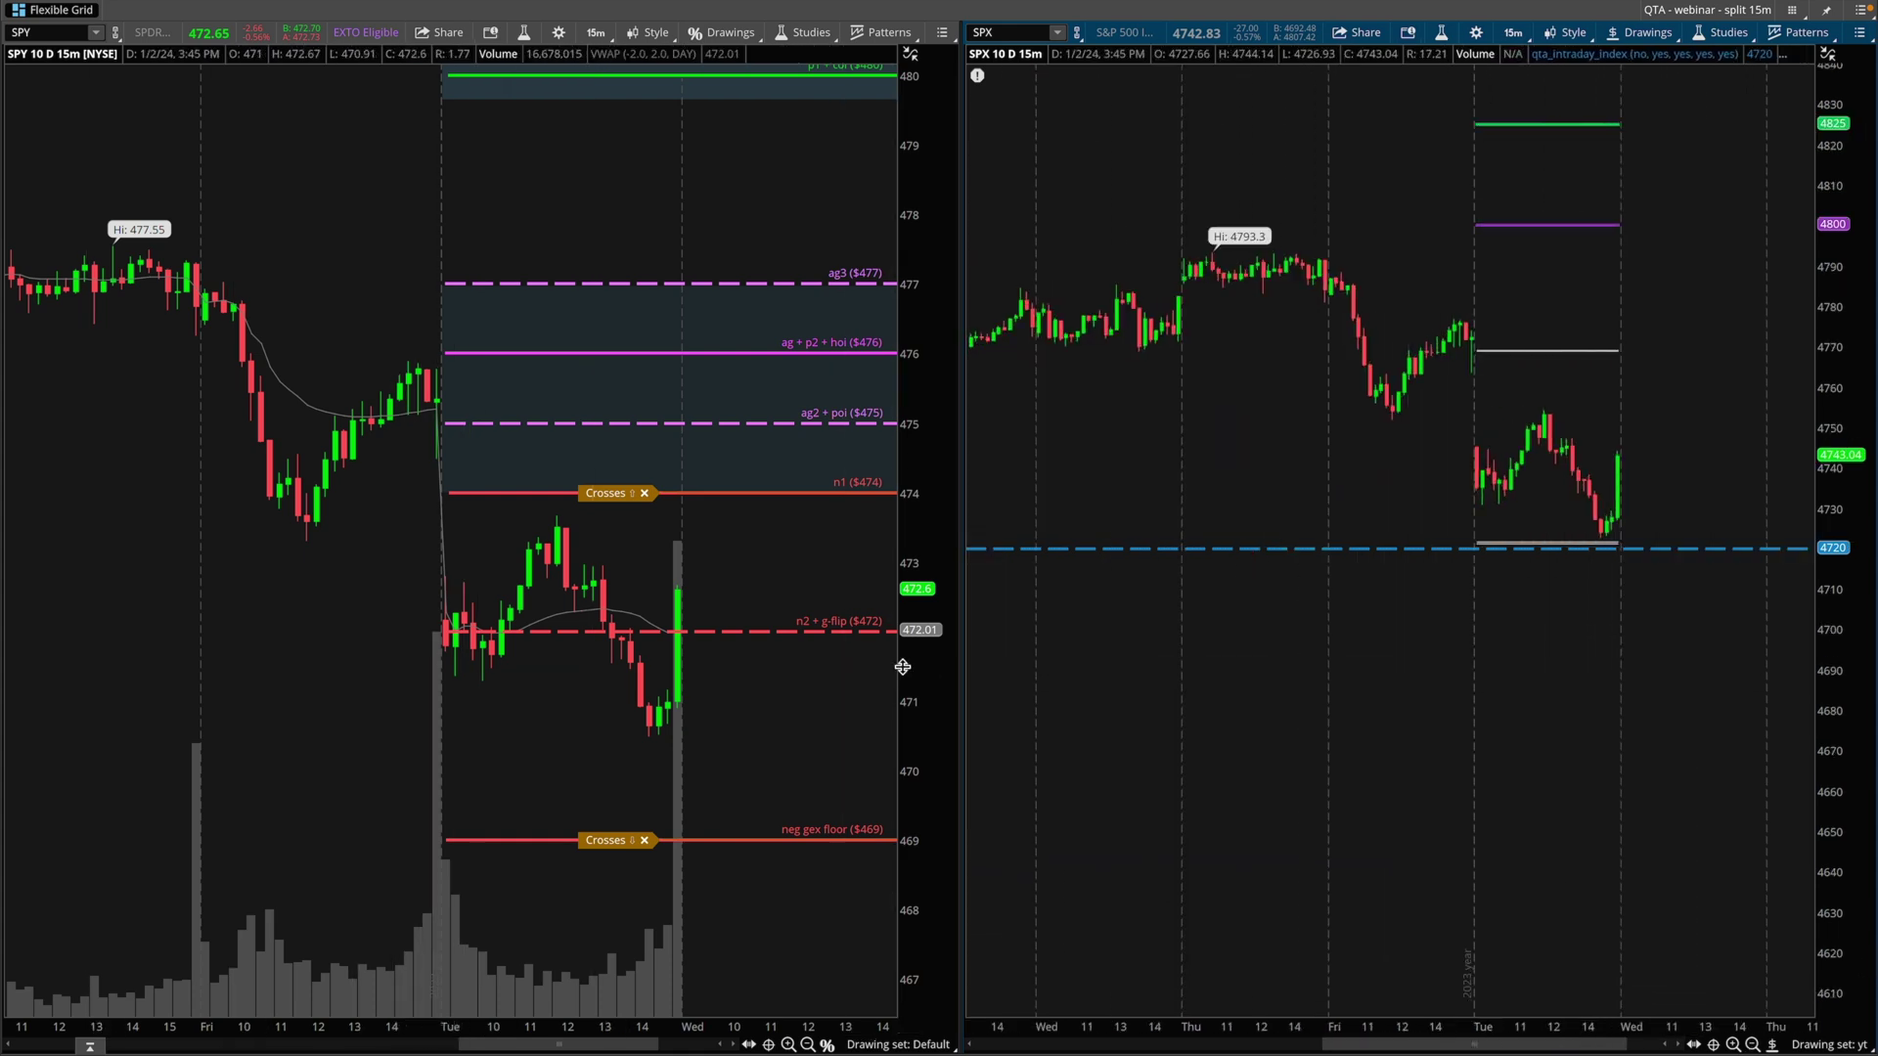
drag(936, 596, 939, 640)
drag(939, 643, 927, 546)
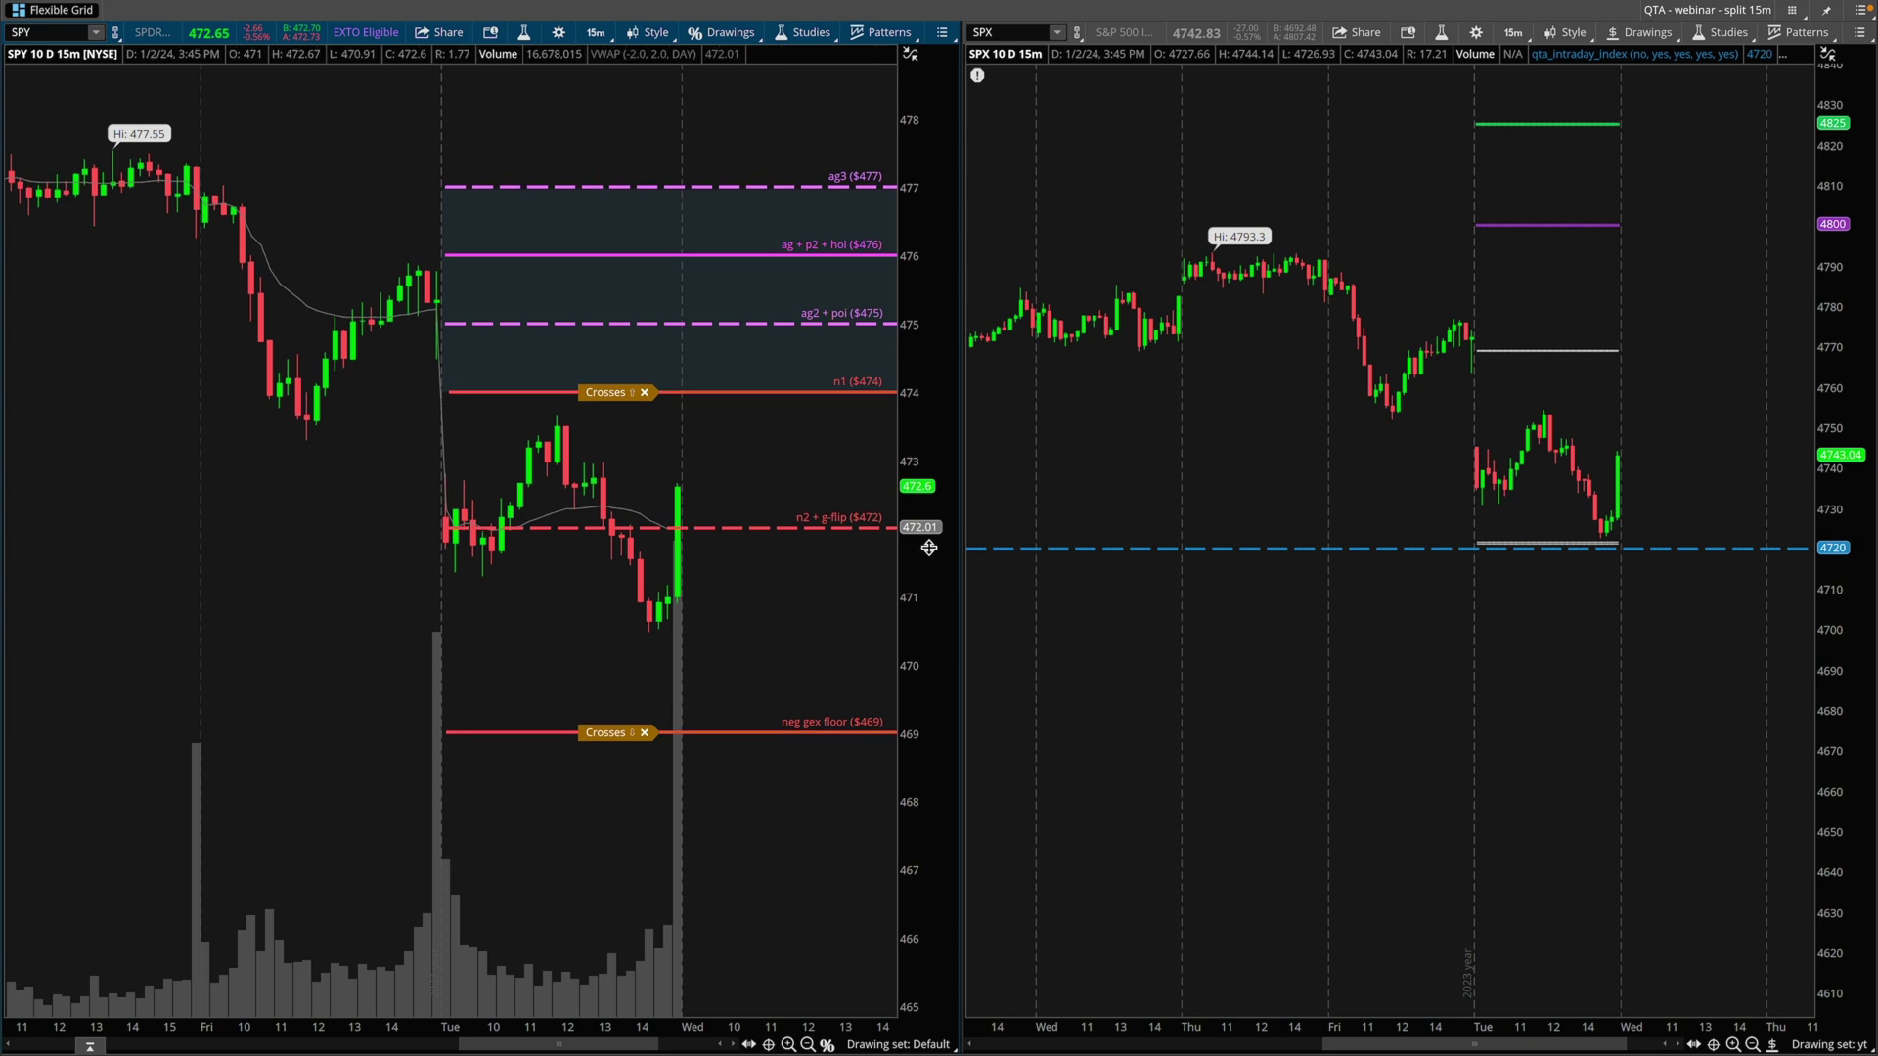
mouse_move(503, 497)
mouse_down()
mouse_move(448, 498)
mouse_move(548, 614)
mouse_move(682, 499)
mouse_move(427, 475)
mouse_up()
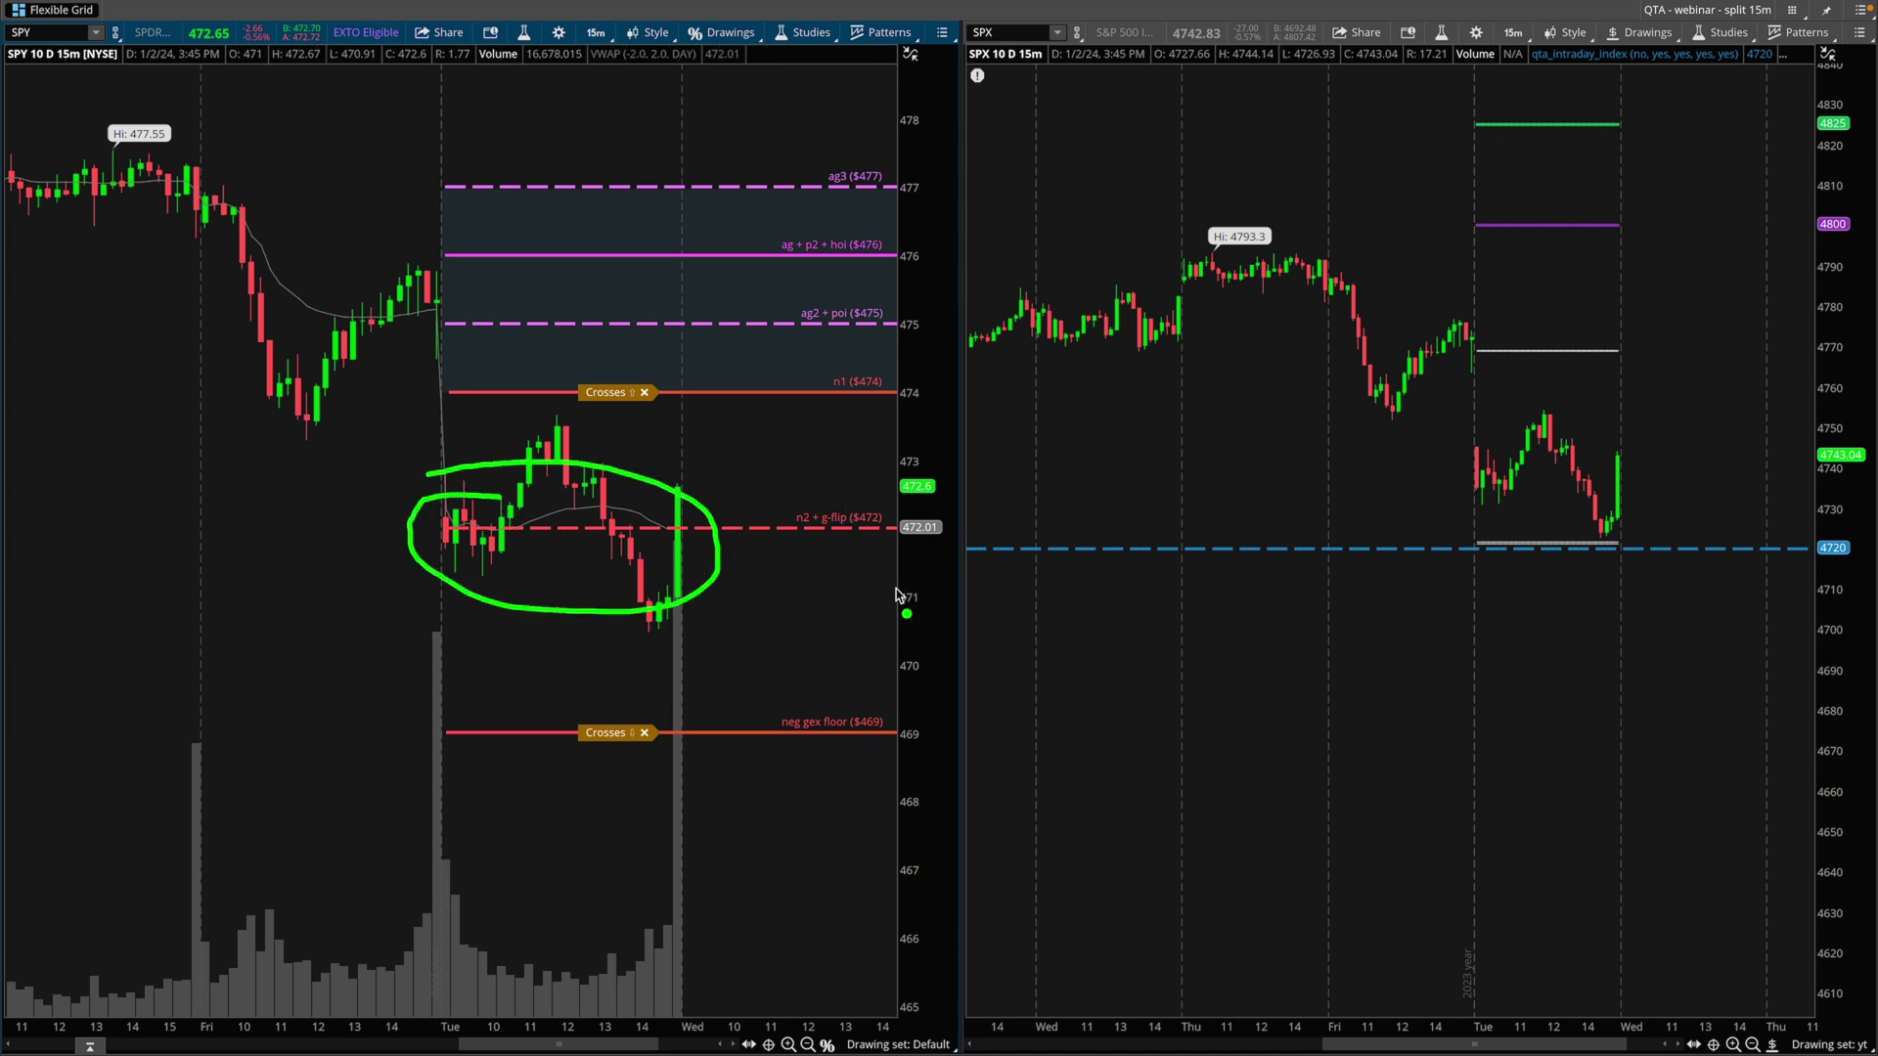
- Draw a green arrow from SPY's Tuesday close up to about $475 and put crosses along the $474 to $477 levels
mouse_move(677, 487)
mouse_down()
mouse_move(708, 354)
mouse_move(741, 335)
mouse_up()
drag(777, 251, 743, 282)
drag(747, 190, 780, 213)
drag(780, 193, 751, 217)
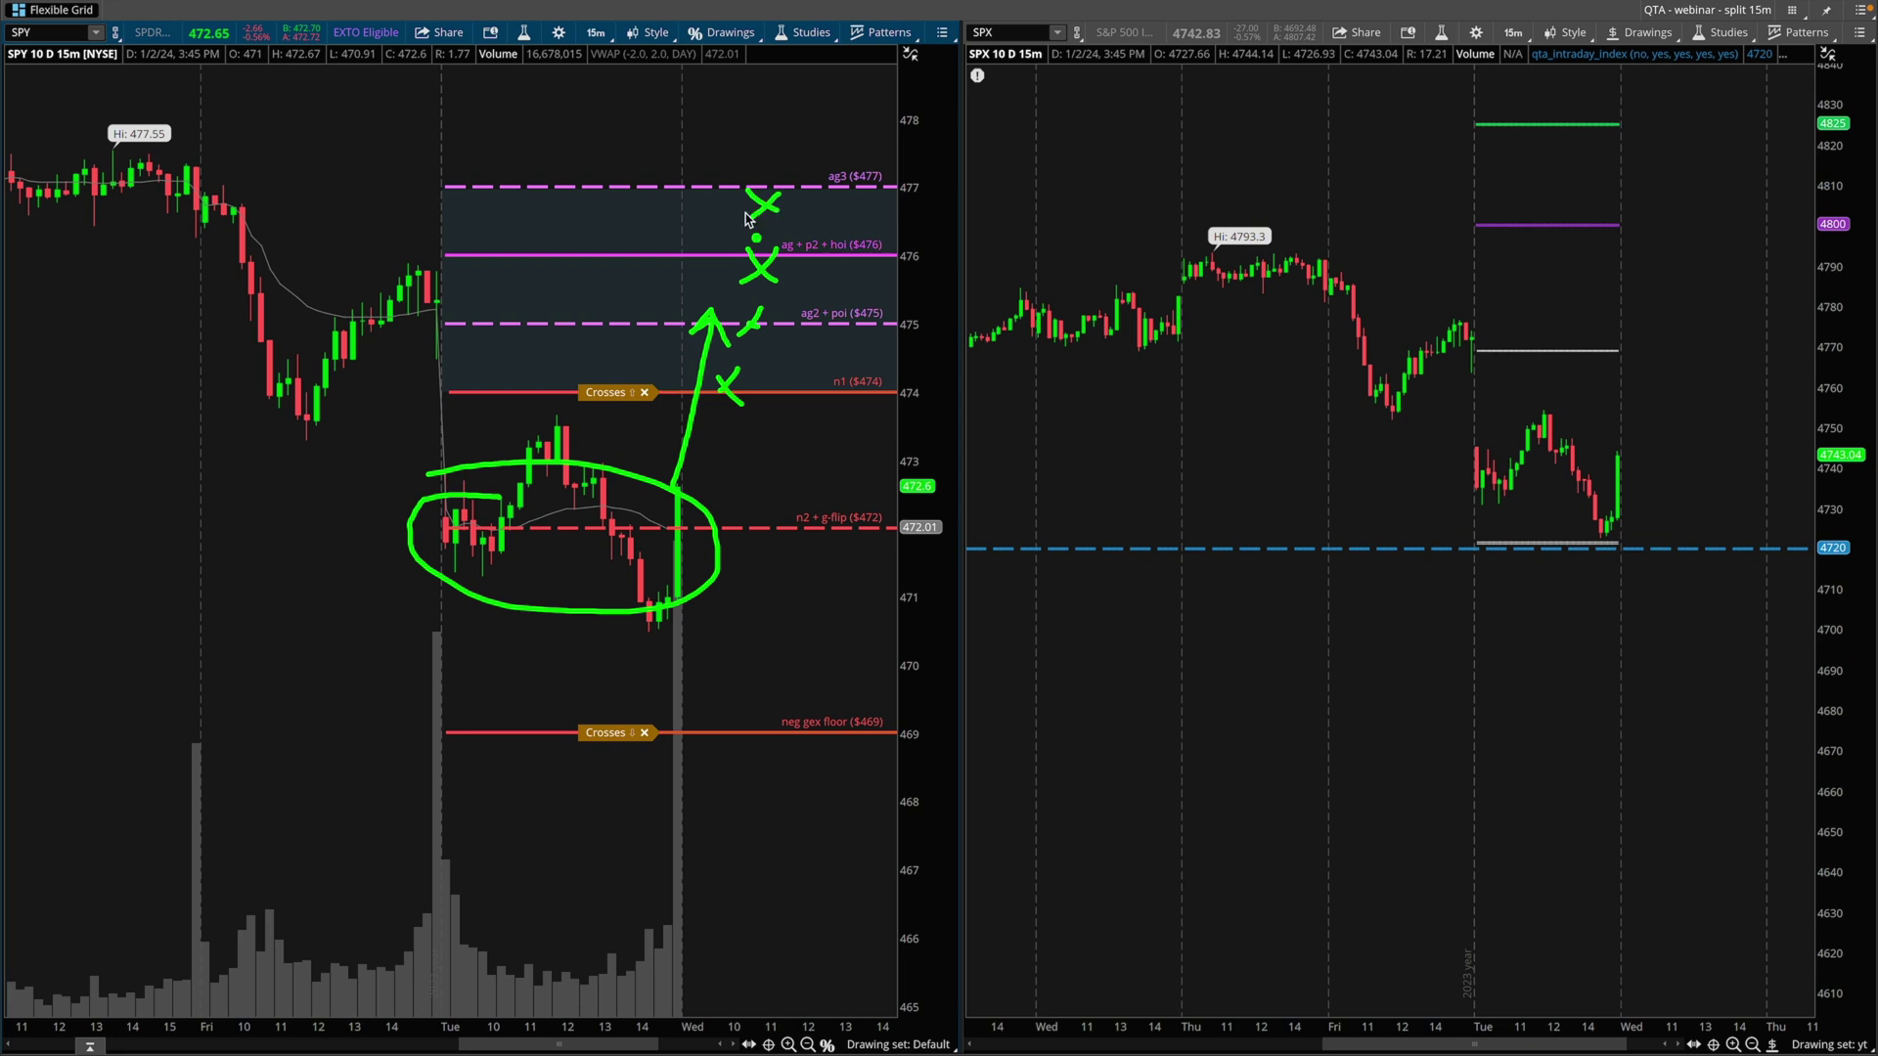
- Put a green cross above the price action near SPX's 4800 level, and clear the marks
click(1333, 240)
drag(1653, 174, 1689, 208)
drag(1697, 169, 1582, 200)
key(Escape)
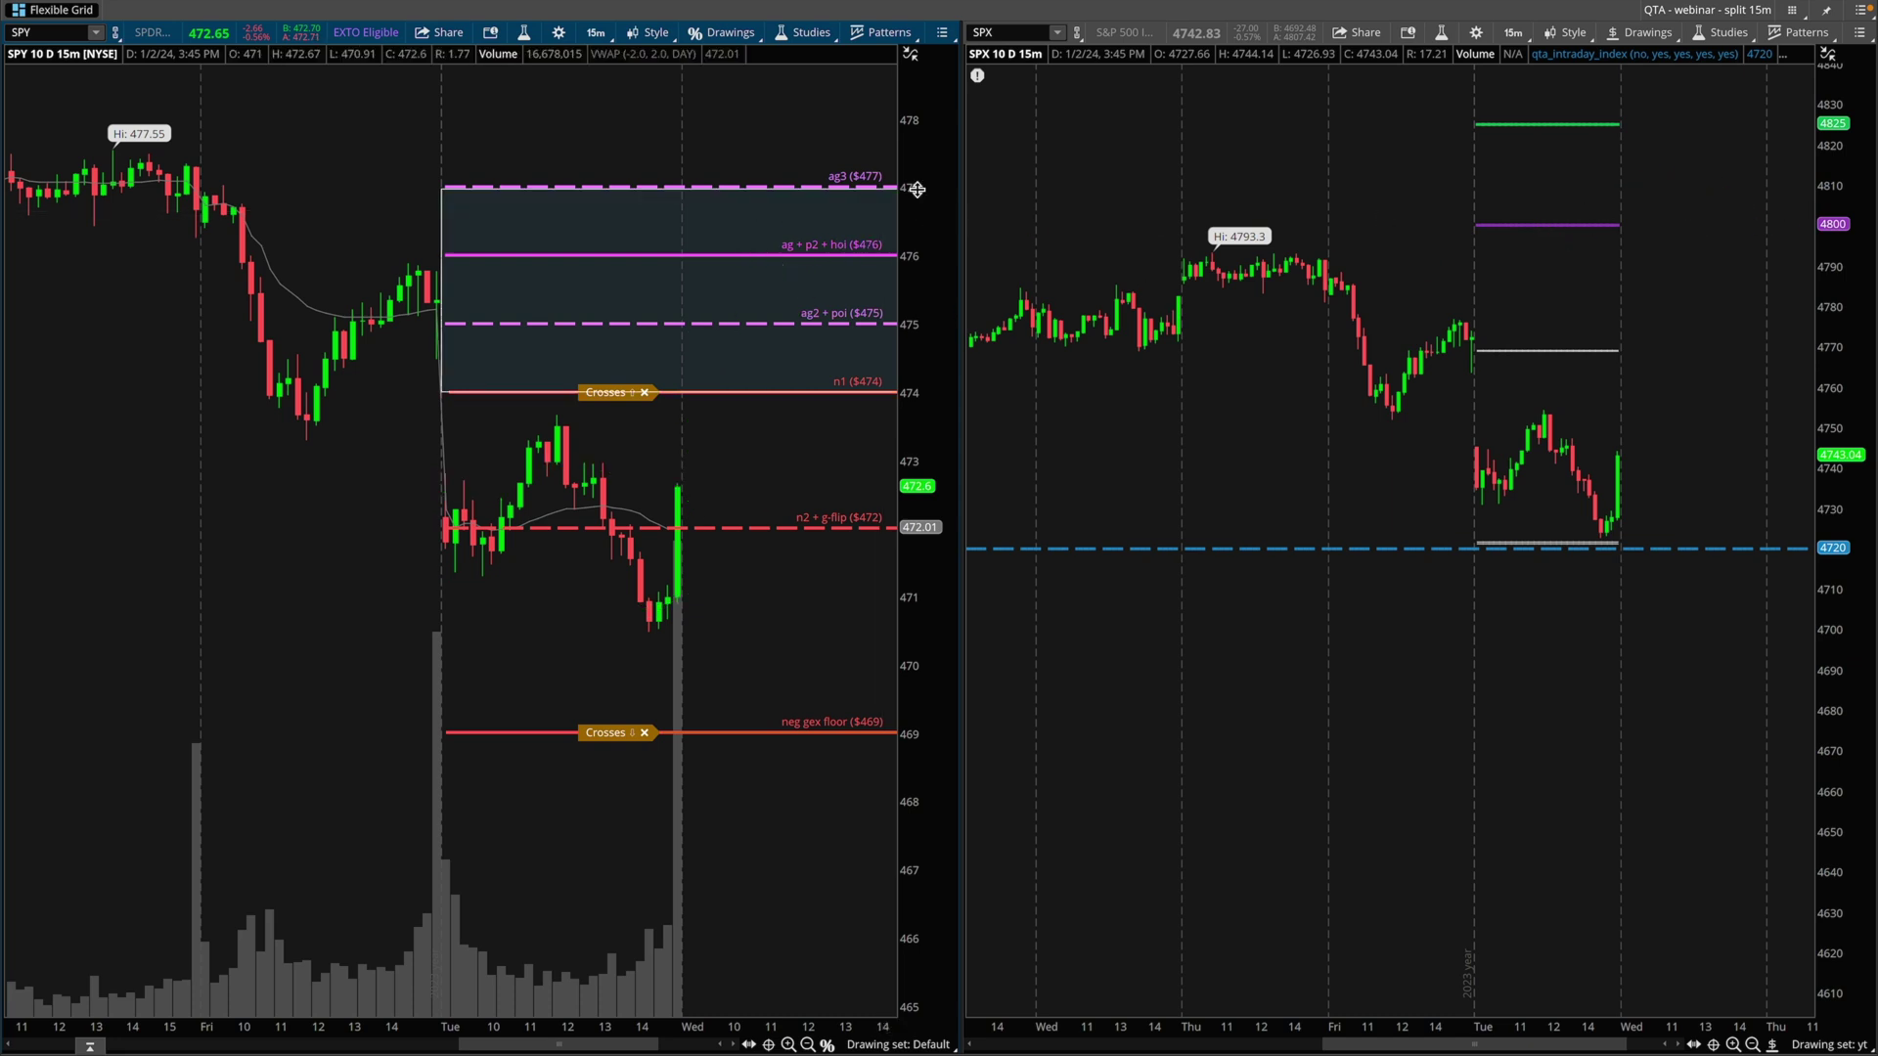
- Draw a rising stroke from SPX's Tuesday close, underline SPY's $474, $475, $476 and $477 levels, and clear the marks
double_click(917, 190)
key(ctrl+a)
drag(1623, 451, 1638, 395)
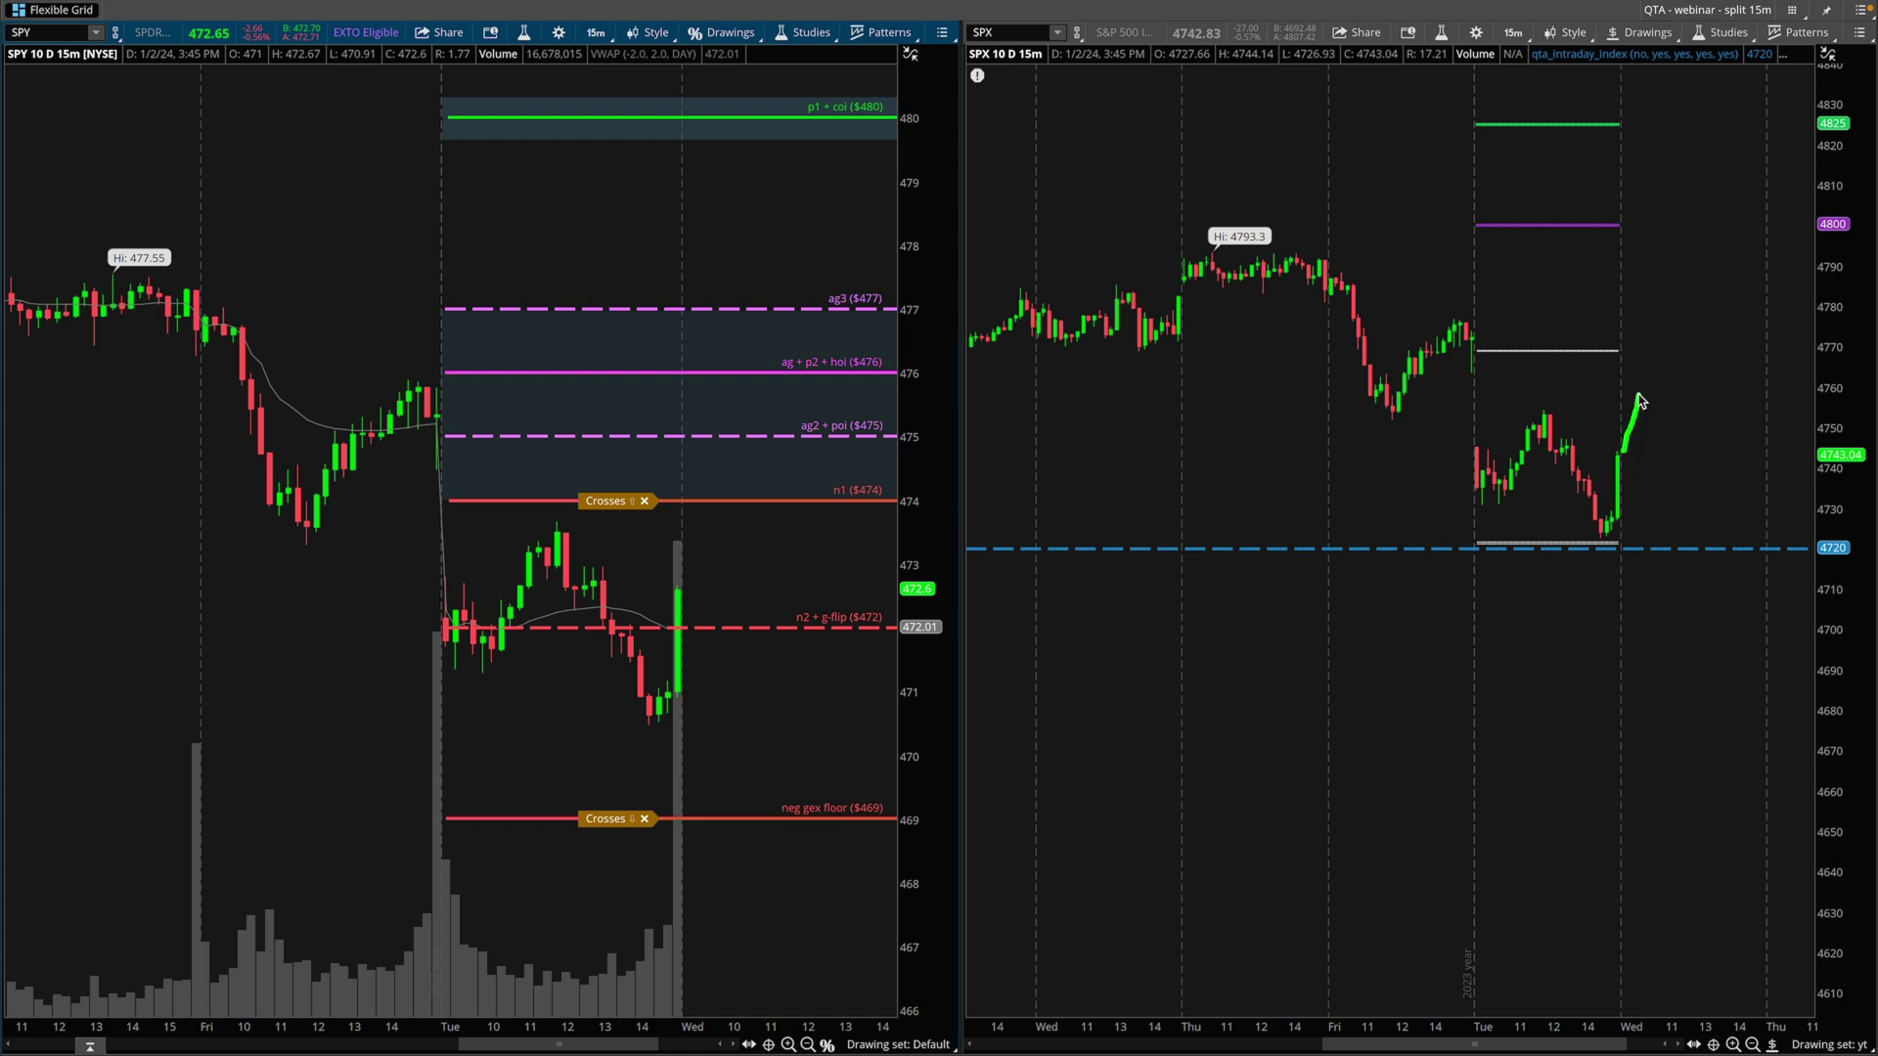
drag(348, 523, 721, 506)
drag(442, 437, 555, 416)
drag(418, 351, 501, 339)
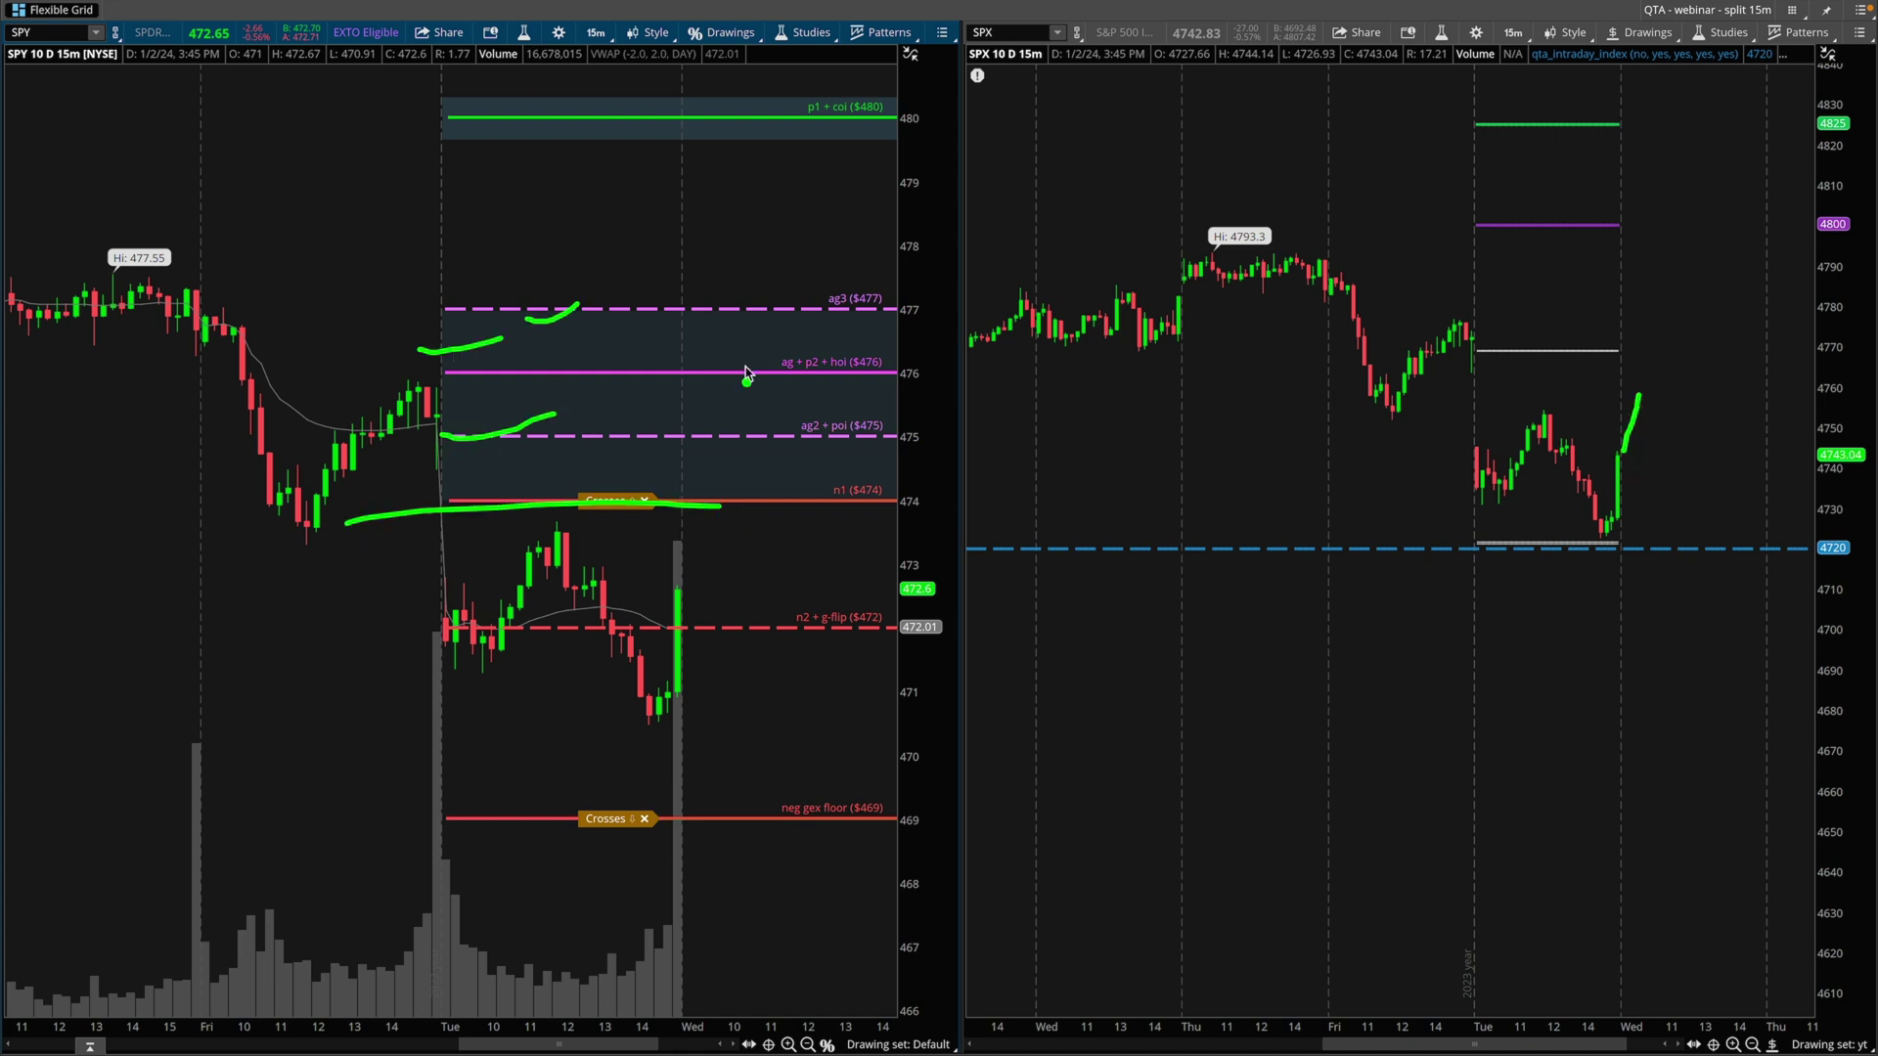
key(Escape)
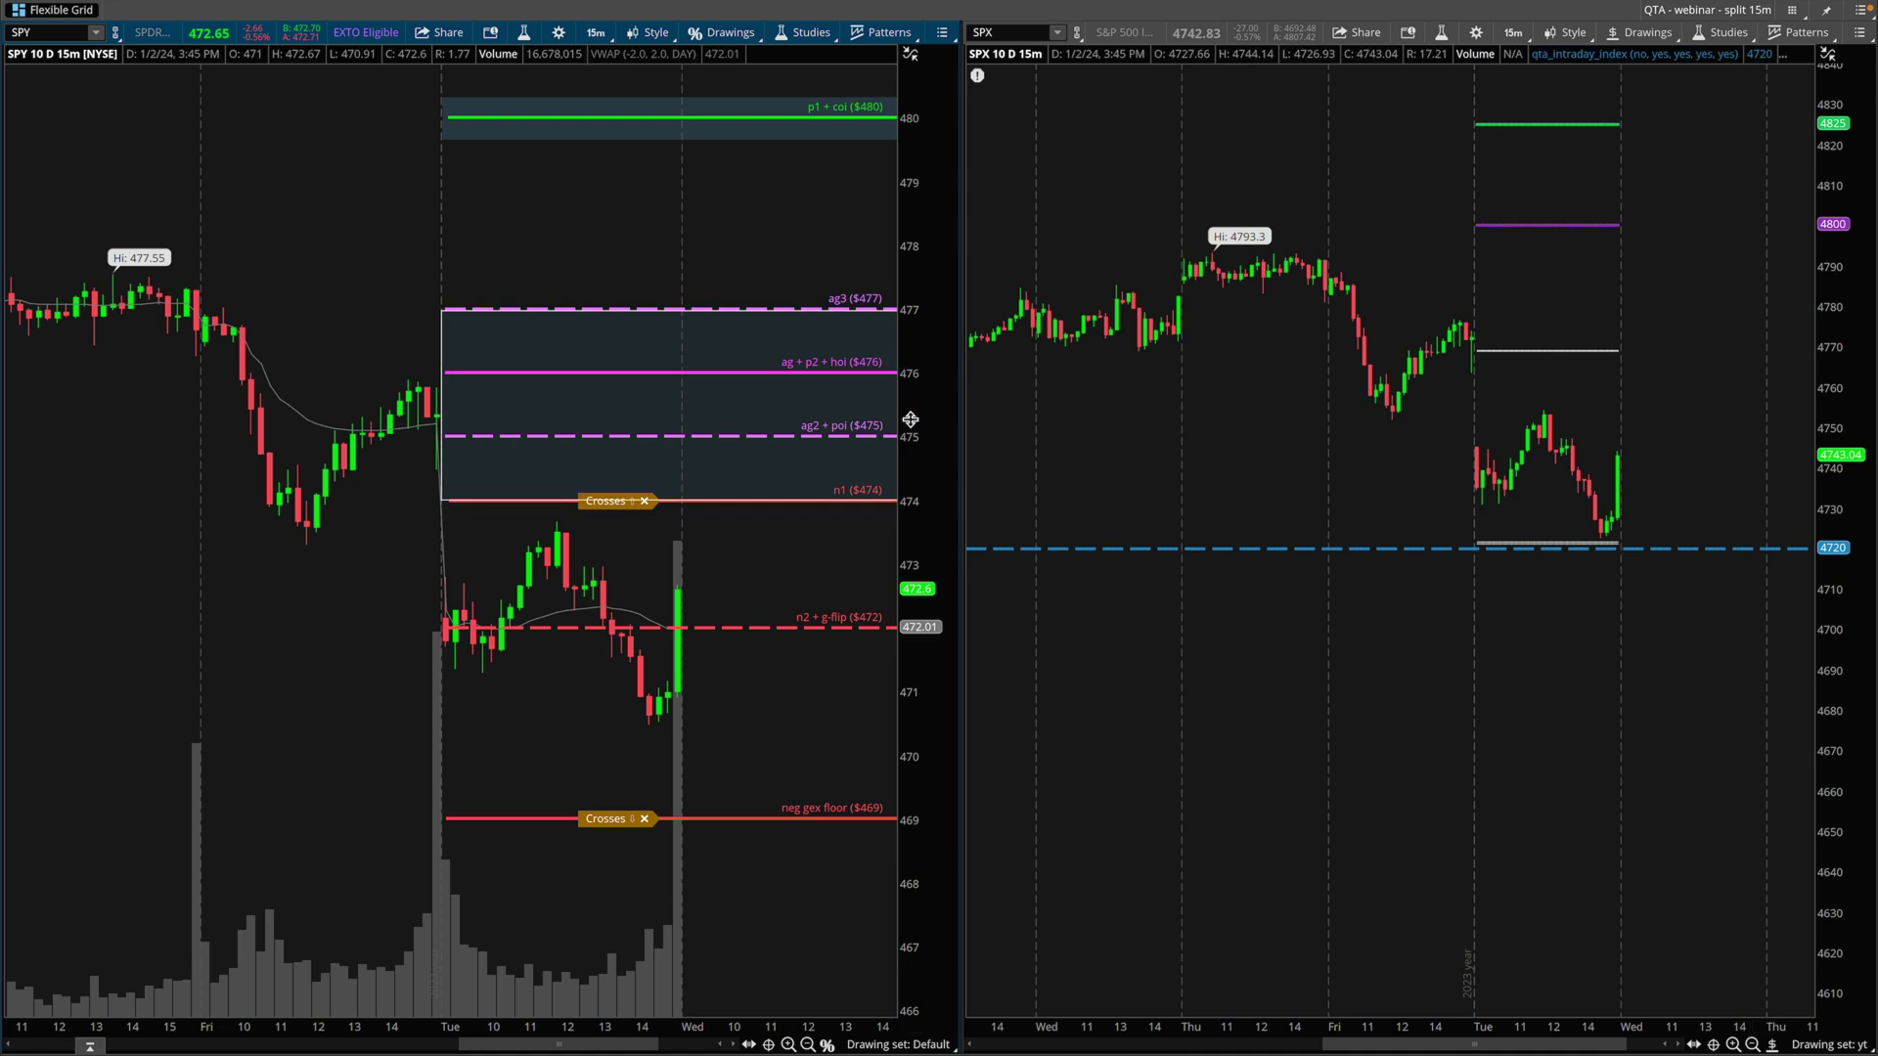
- Cross SPY's $469 negative GEX floor in green, draw lines across SPX at about 4680, and clear the marks
drag(909, 416, 923, 518)
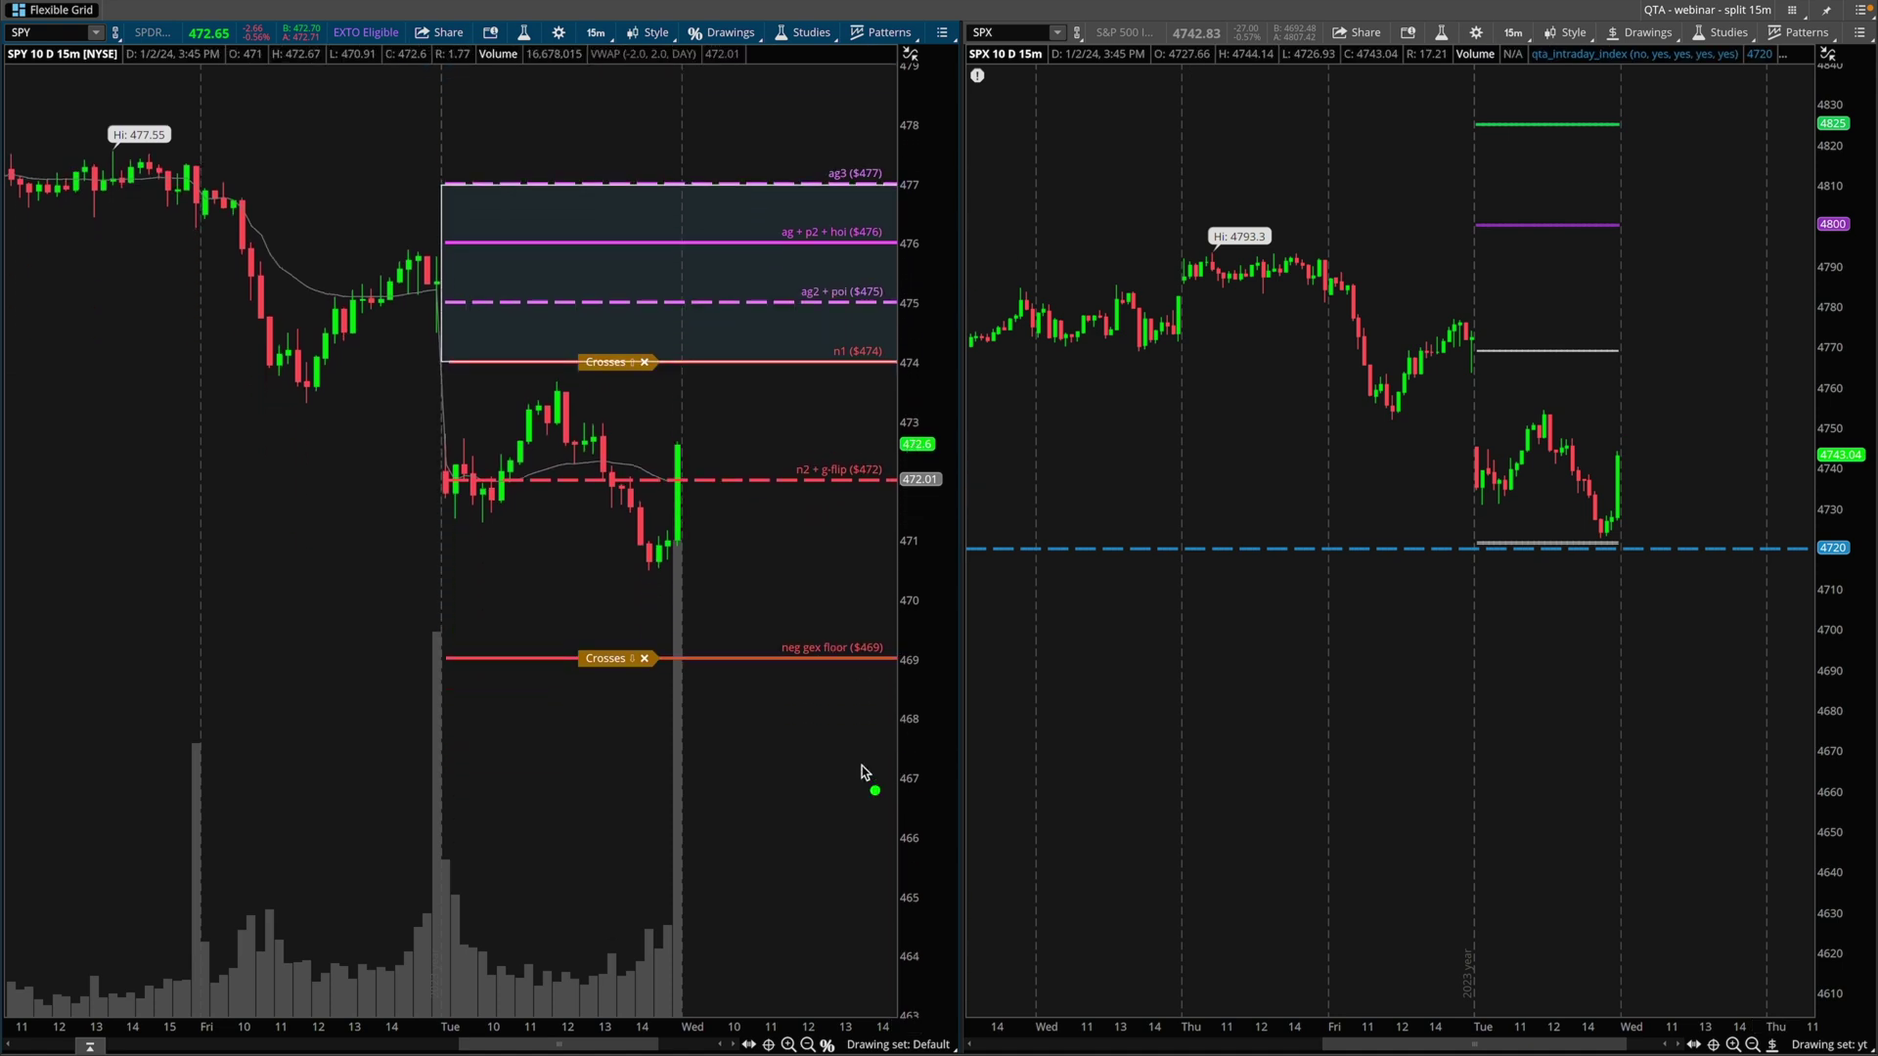
mouse_move(743, 636)
mouse_down()
mouse_move(774, 673)
mouse_move(734, 671)
mouse_up()
drag(1432, 696, 1834, 709)
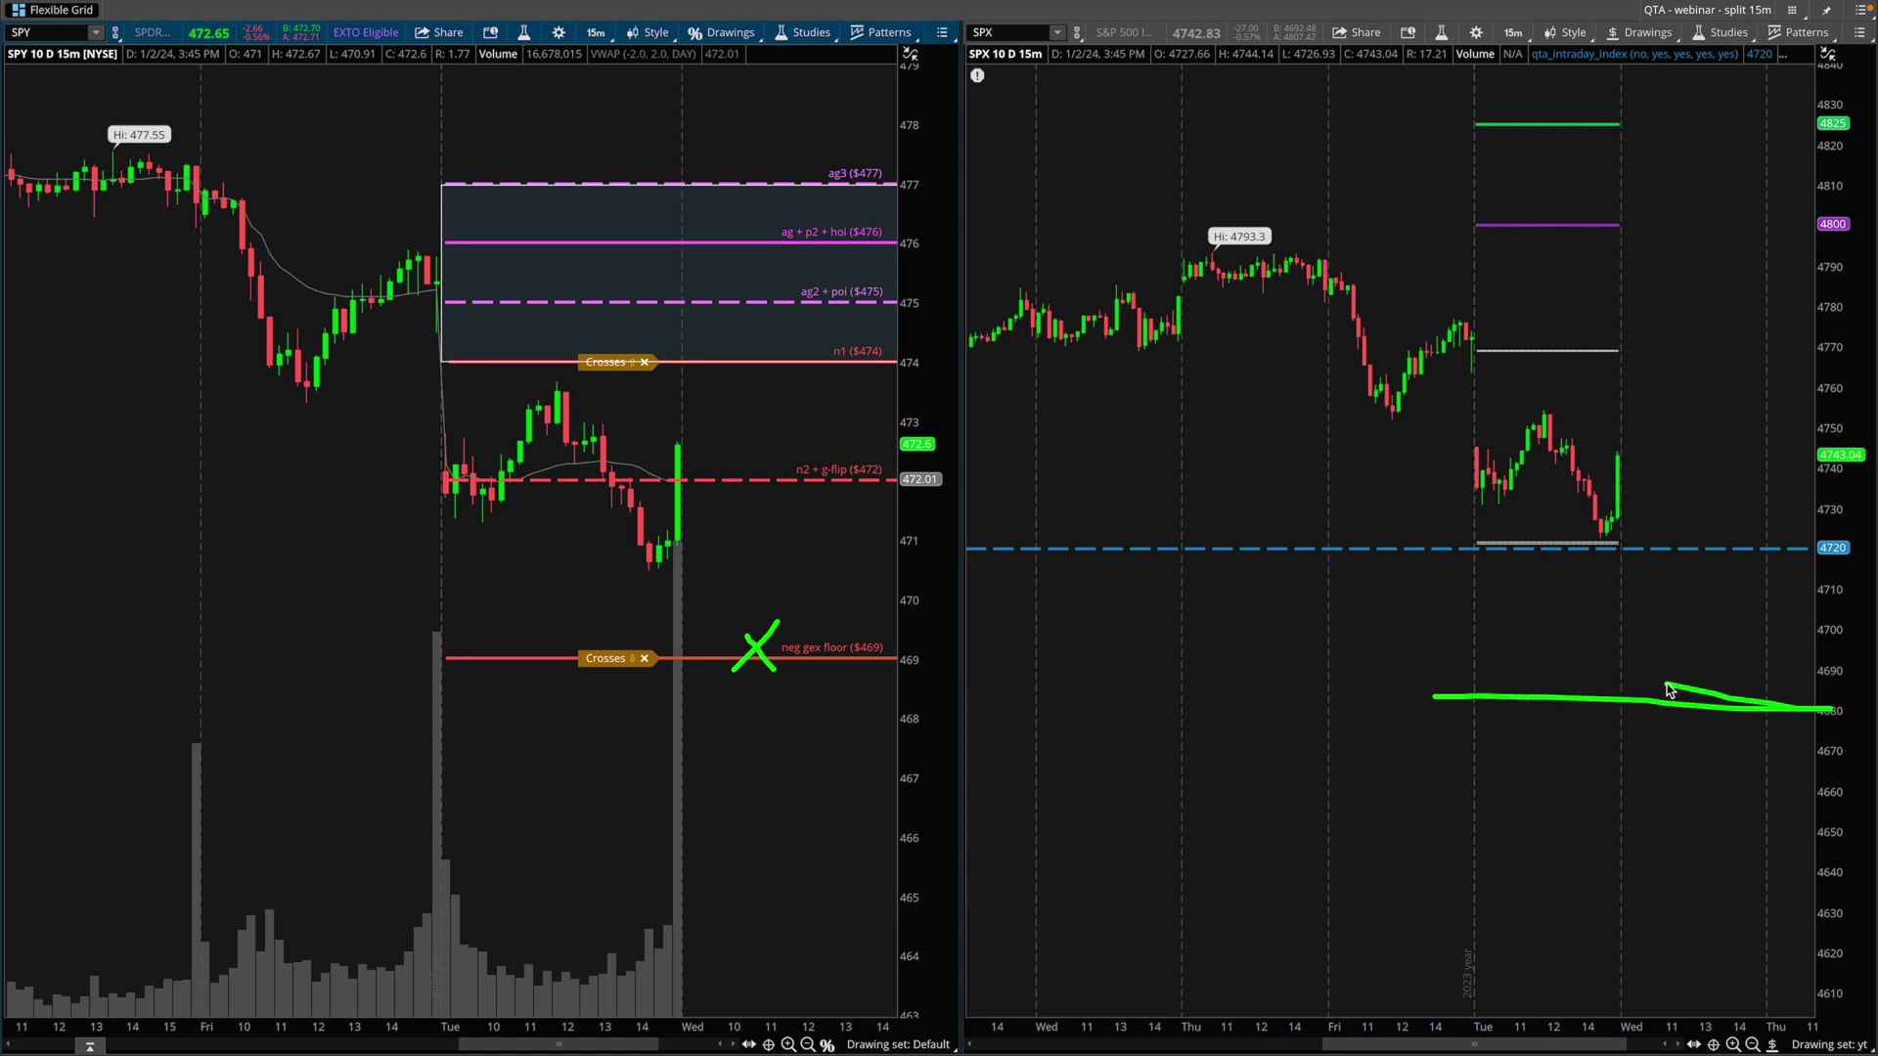
drag(1381, 676, 1841, 675)
key(Escape)
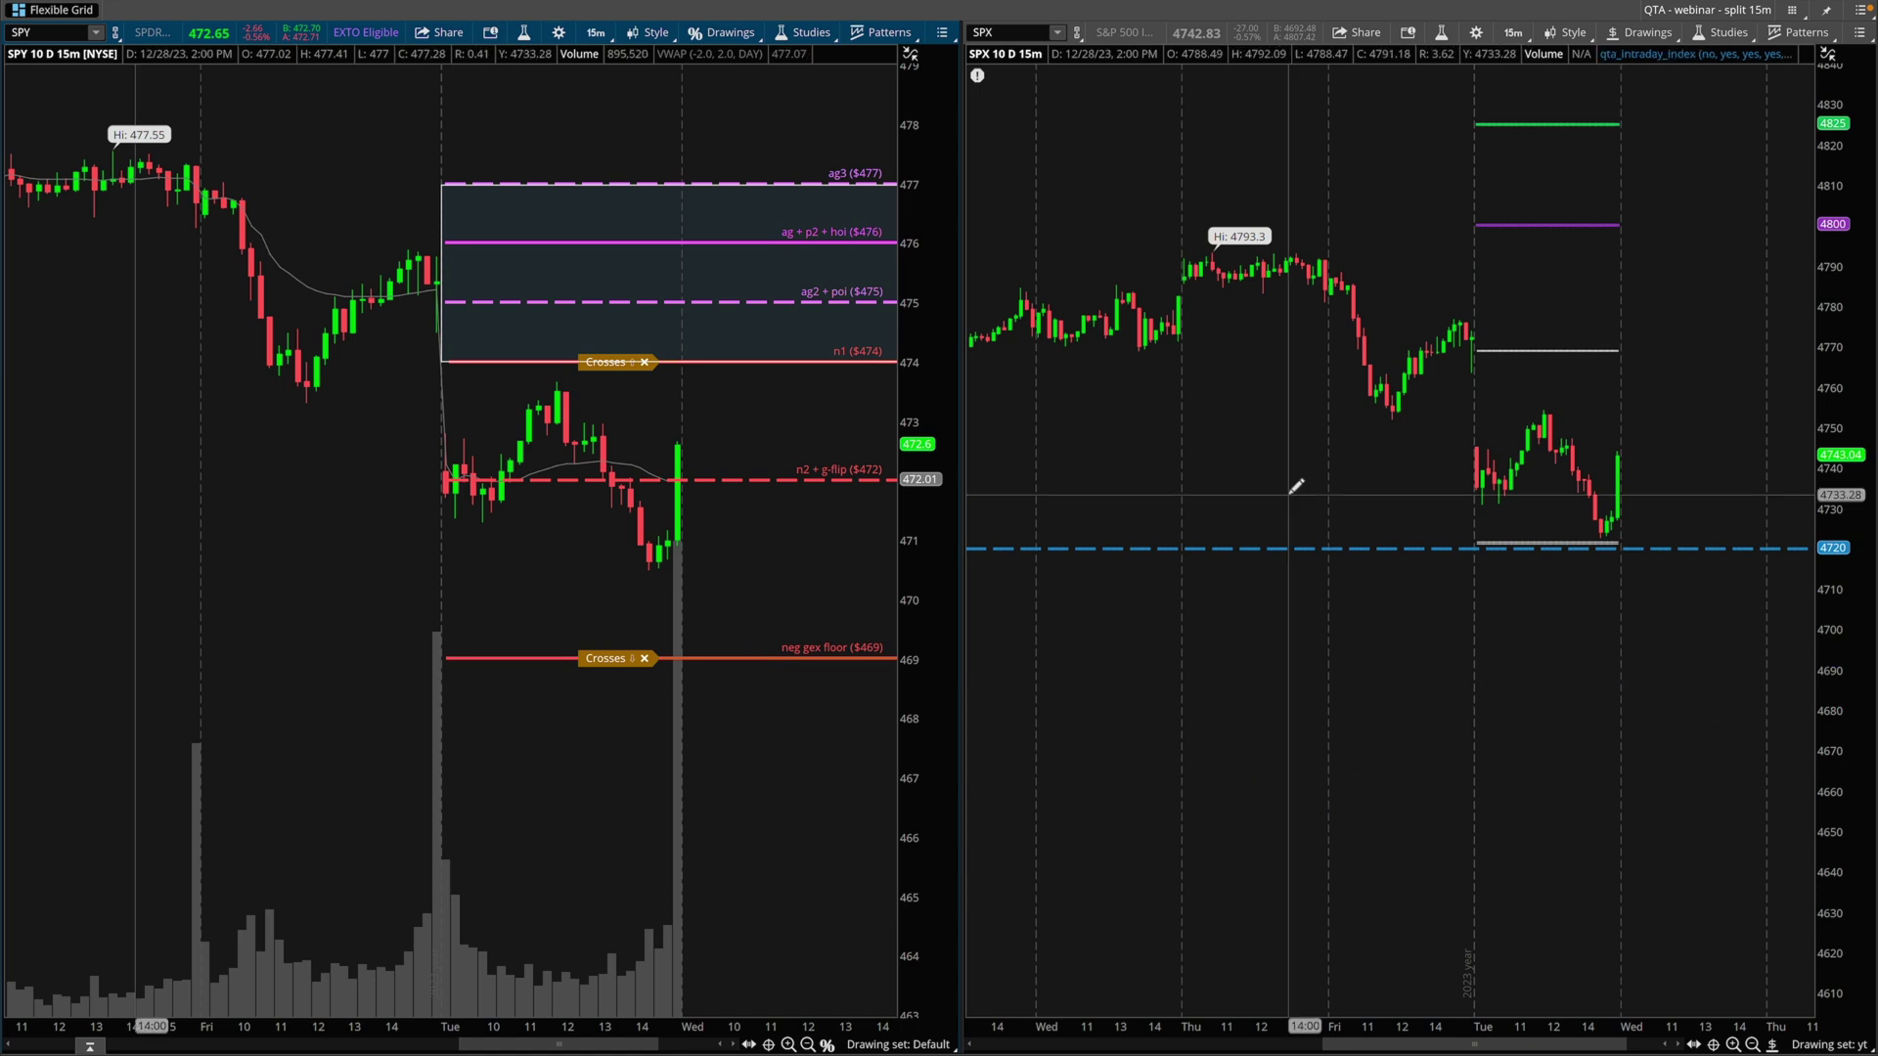
- Reset the SPX chart view, underline the earlier lows at about 4708 and 4697.82 in green, and clear the marks
right_click(1291, 498)
click(1364, 516)
key(ctrl+a)
drag(1234, 883, 1442, 890)
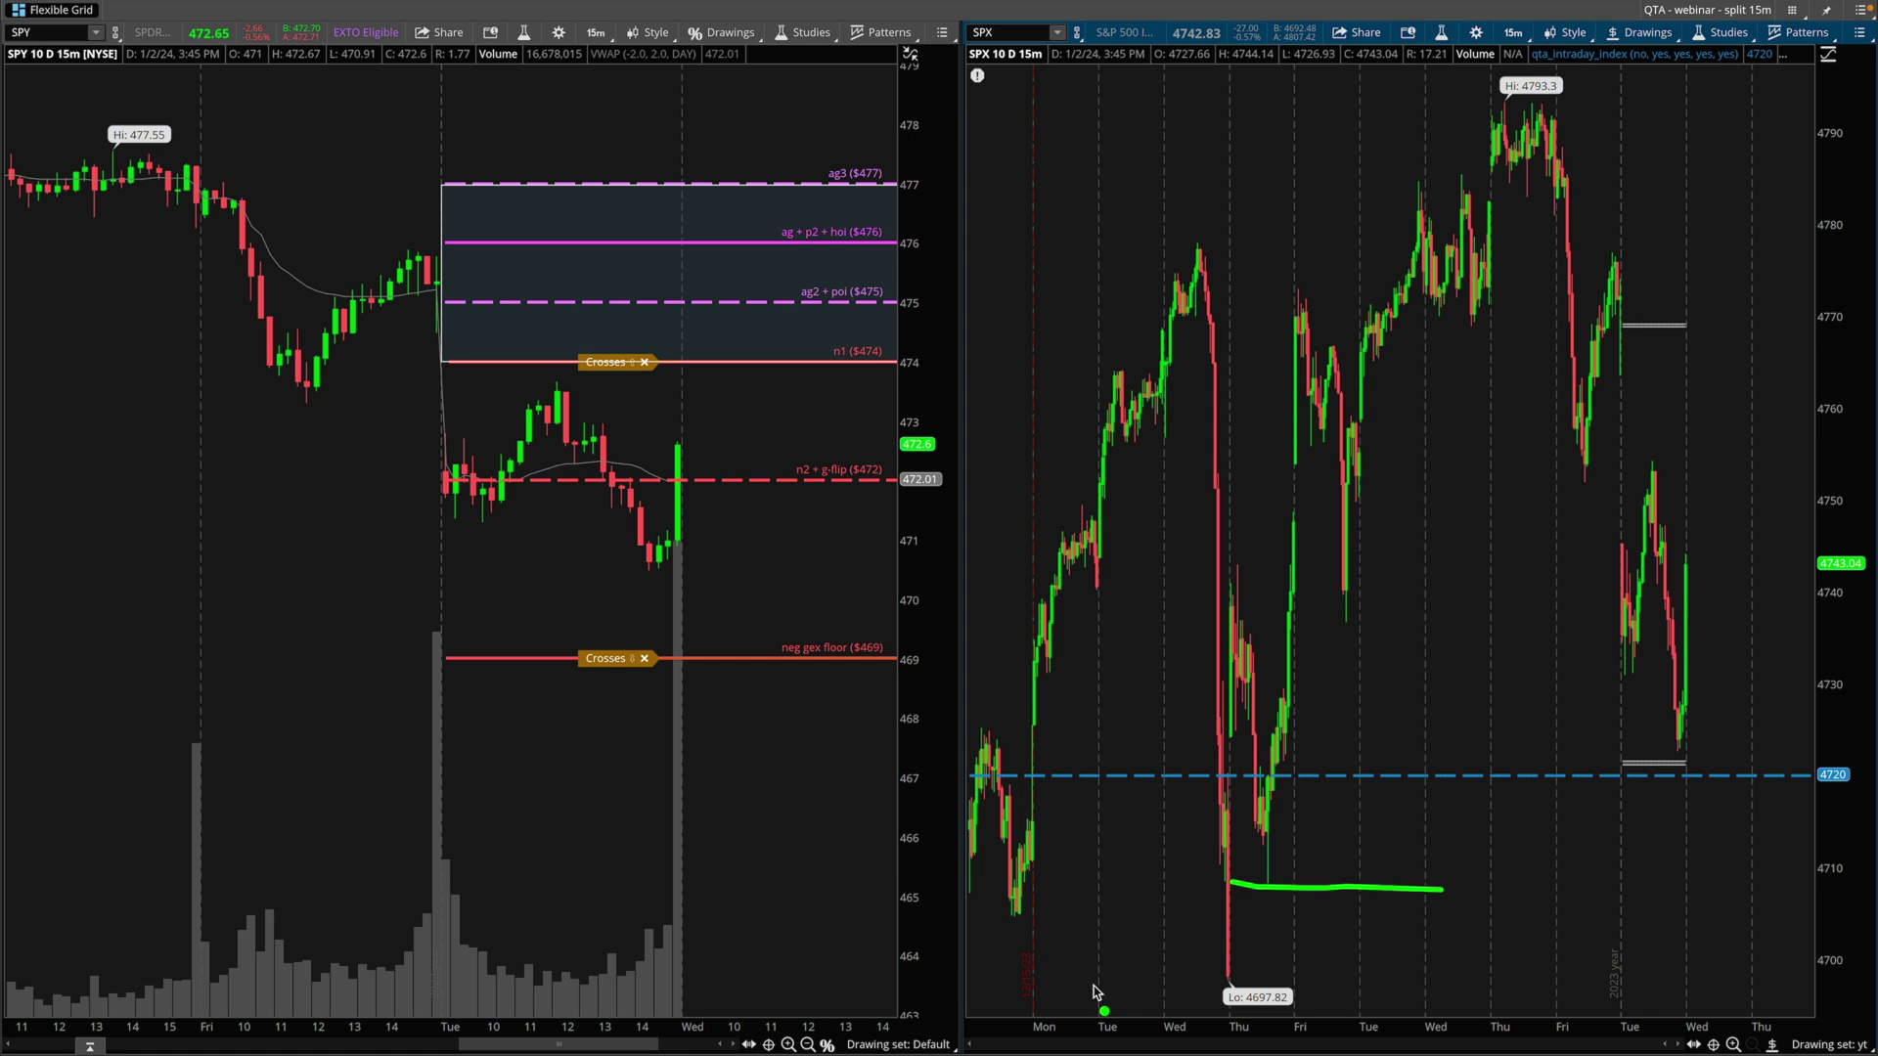
drag(1131, 977, 1444, 1008)
key(Escape)
- Zoom SPX into the recent sessions and mark the lower gray level just above 4720 with green strokes and crosses
drag(1355, 519, 1812, 763)
key(ctrl+a)
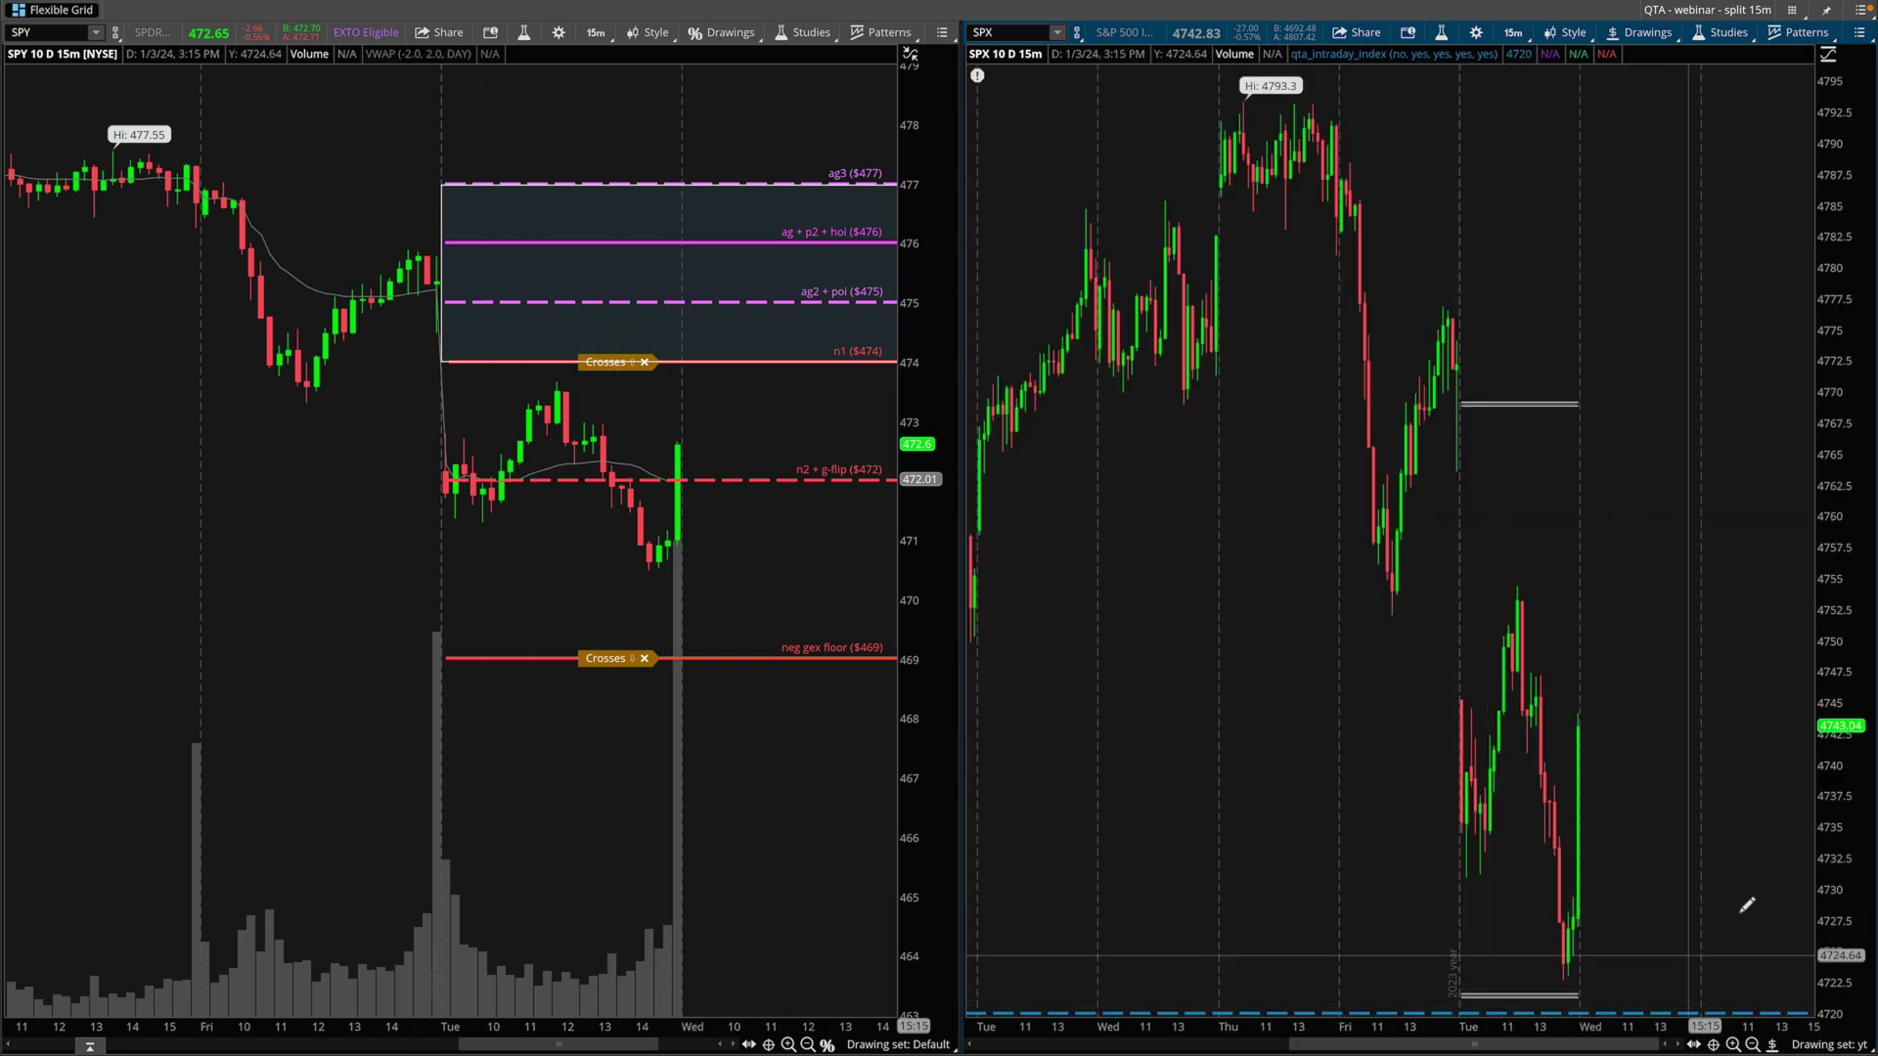
drag(1827, 671, 1875, 902)
drag(1865, 749, 1865, 587)
drag(1456, 655, 1516, 734)
mouse_move(1514, 660)
mouse_down()
mouse_move(1426, 729)
mouse_move(1514, 660)
mouse_move(1576, 729)
mouse_move(1484, 717)
mouse_move(1581, 686)
mouse_up()
key(e)
mouse_move(1467, 688)
mouse_down()
mouse_move(1601, 681)
mouse_move(1575, 706)
mouse_up()
mouse_move(1577, 682)
mouse_down()
mouse_move(1502, 712)
mouse_move(1571, 704)
mouse_move(1512, 704)
mouse_up()
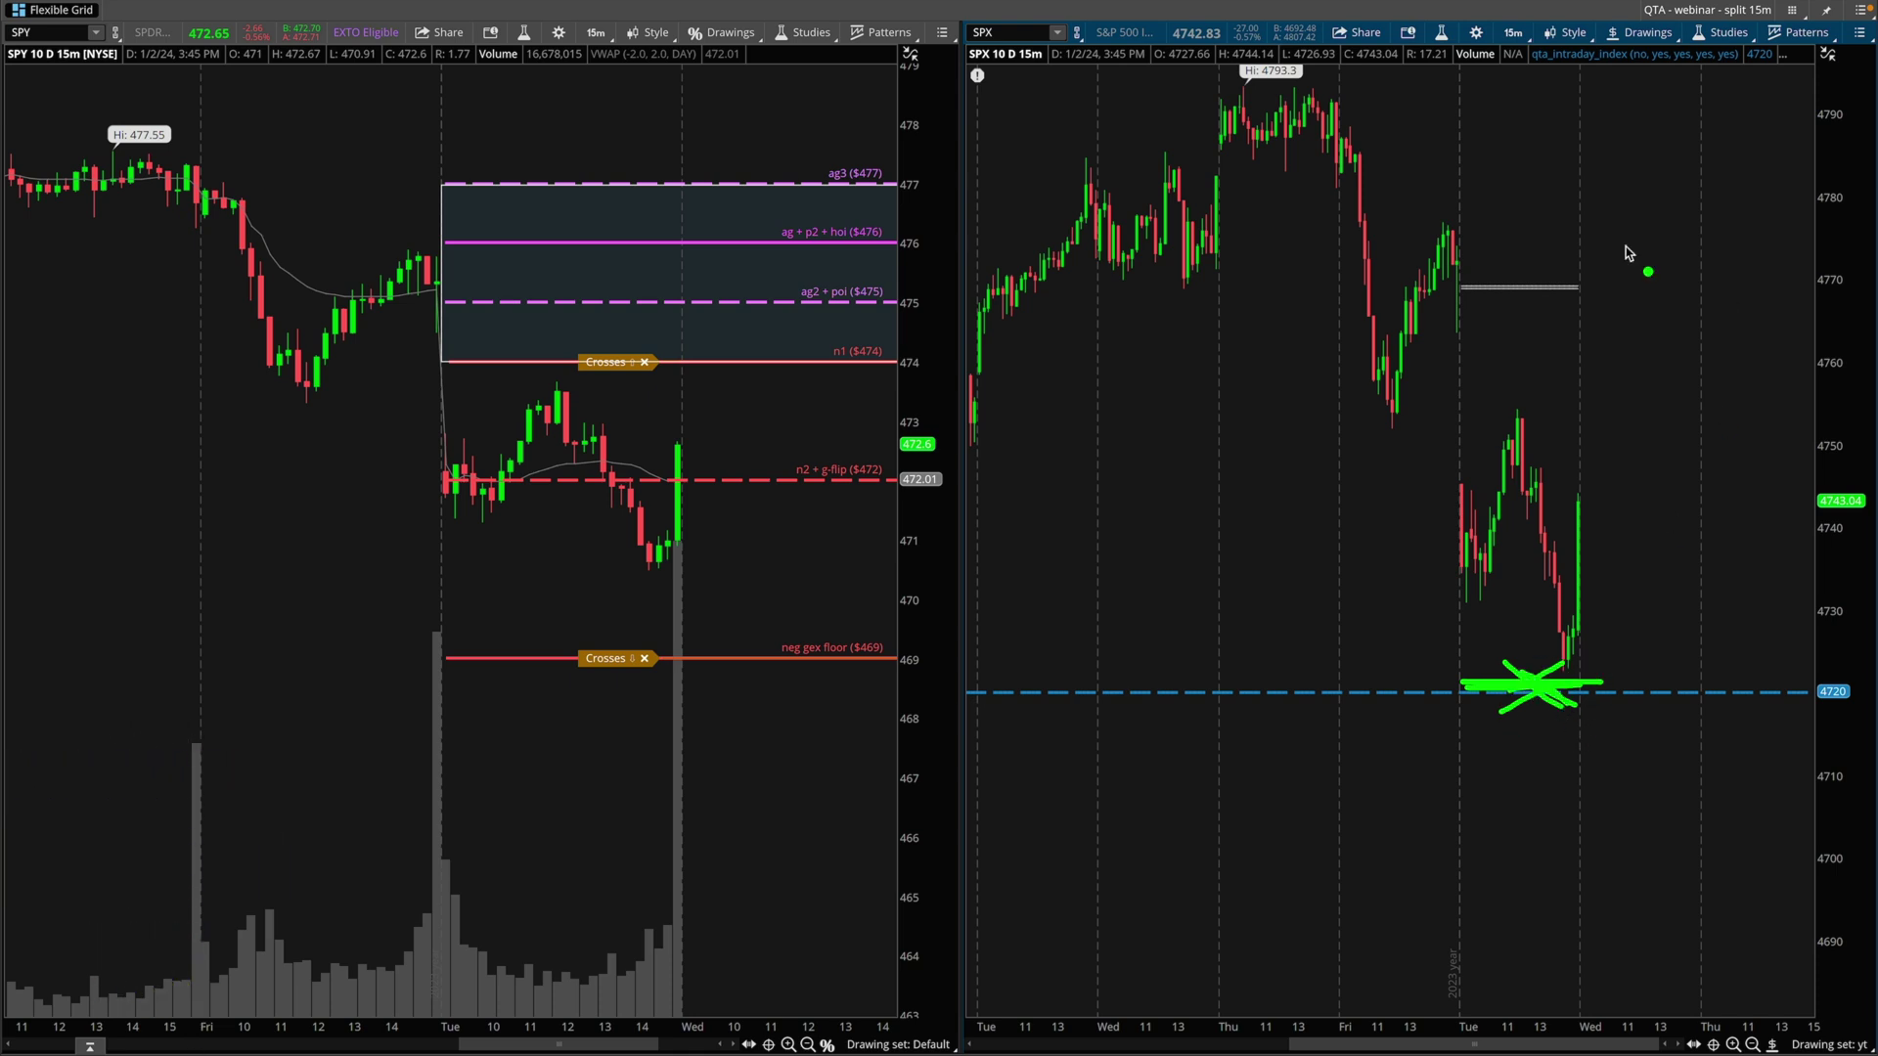
- Draw green strokes over SPY's shaded zone between $474 and $477, and clear the marks
drag(533, 323, 631, 374)
drag(626, 284, 640, 333)
drag(620, 194, 633, 195)
drag(610, 238, 654, 207)
drag(653, 169, 692, 217)
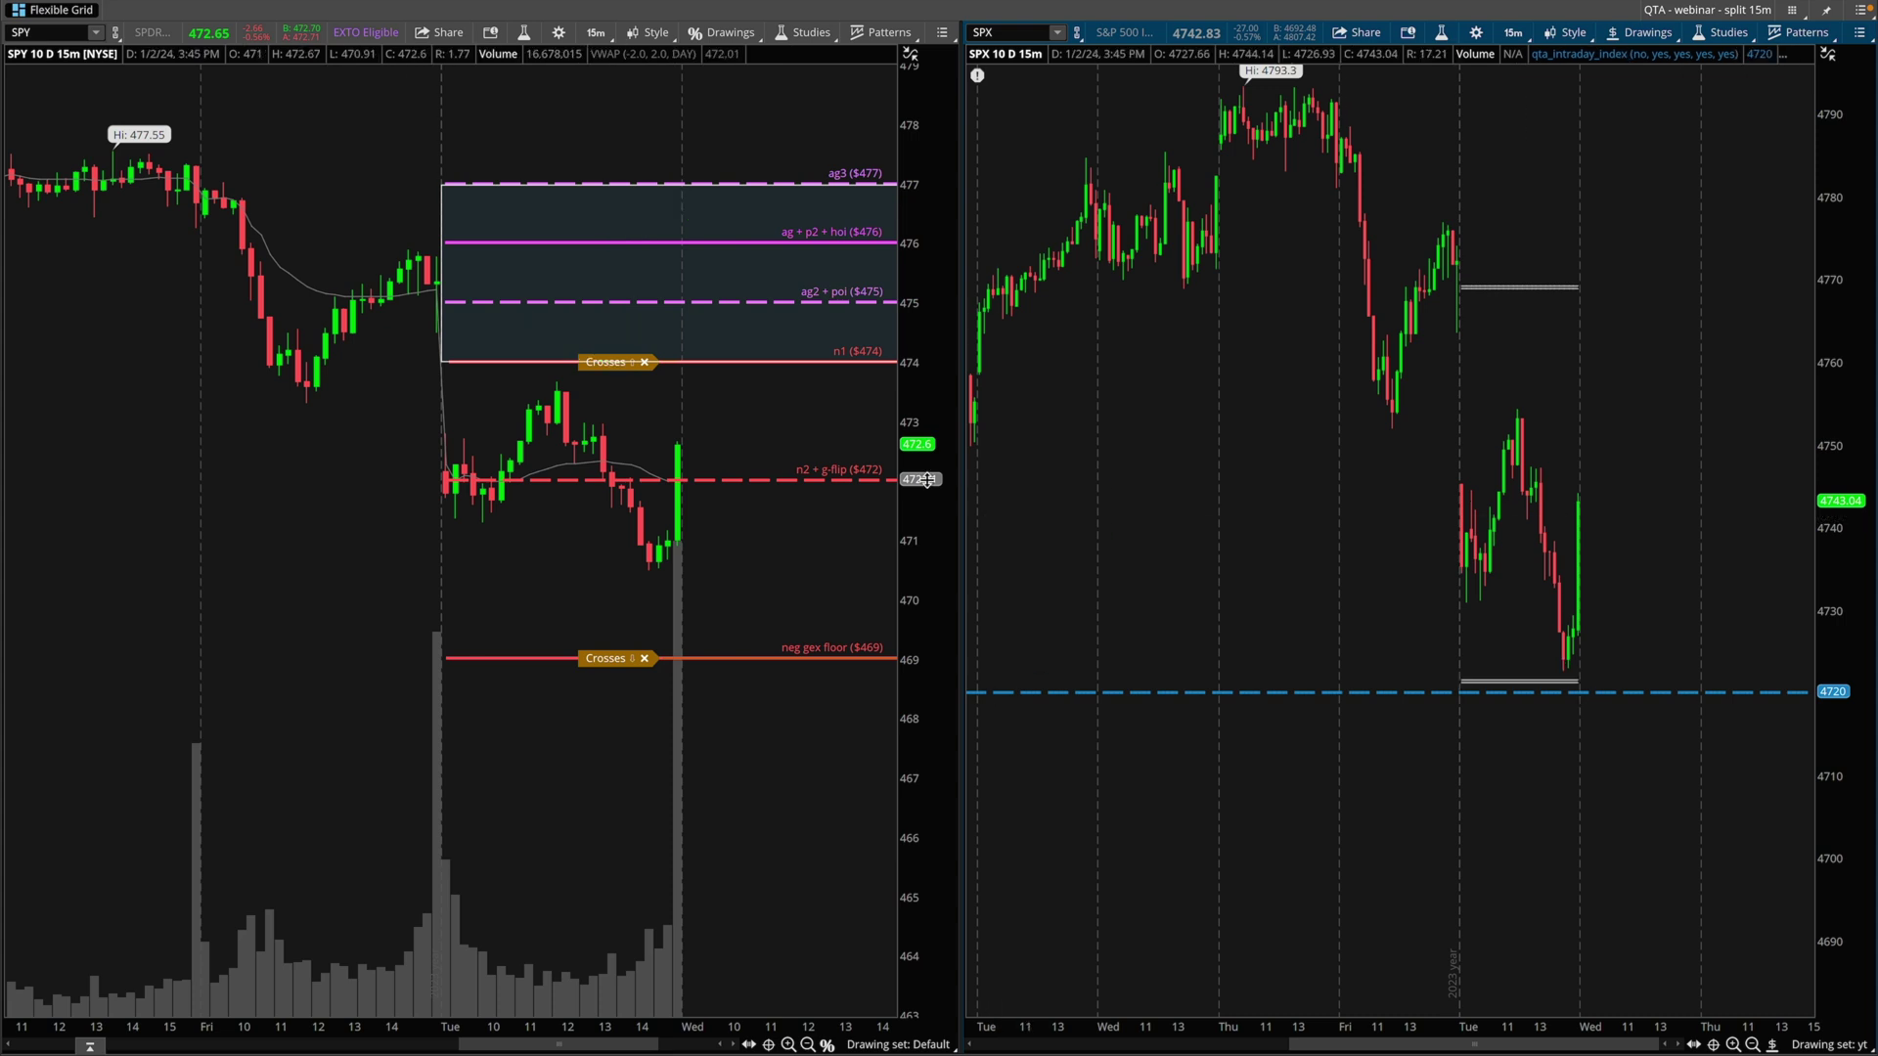
- Reset and zoom the SPY chart, draw a green arrow up SPX's Tuesday rise to about 4750, and write "2" beside it
right_click(798, 544)
click(849, 560)
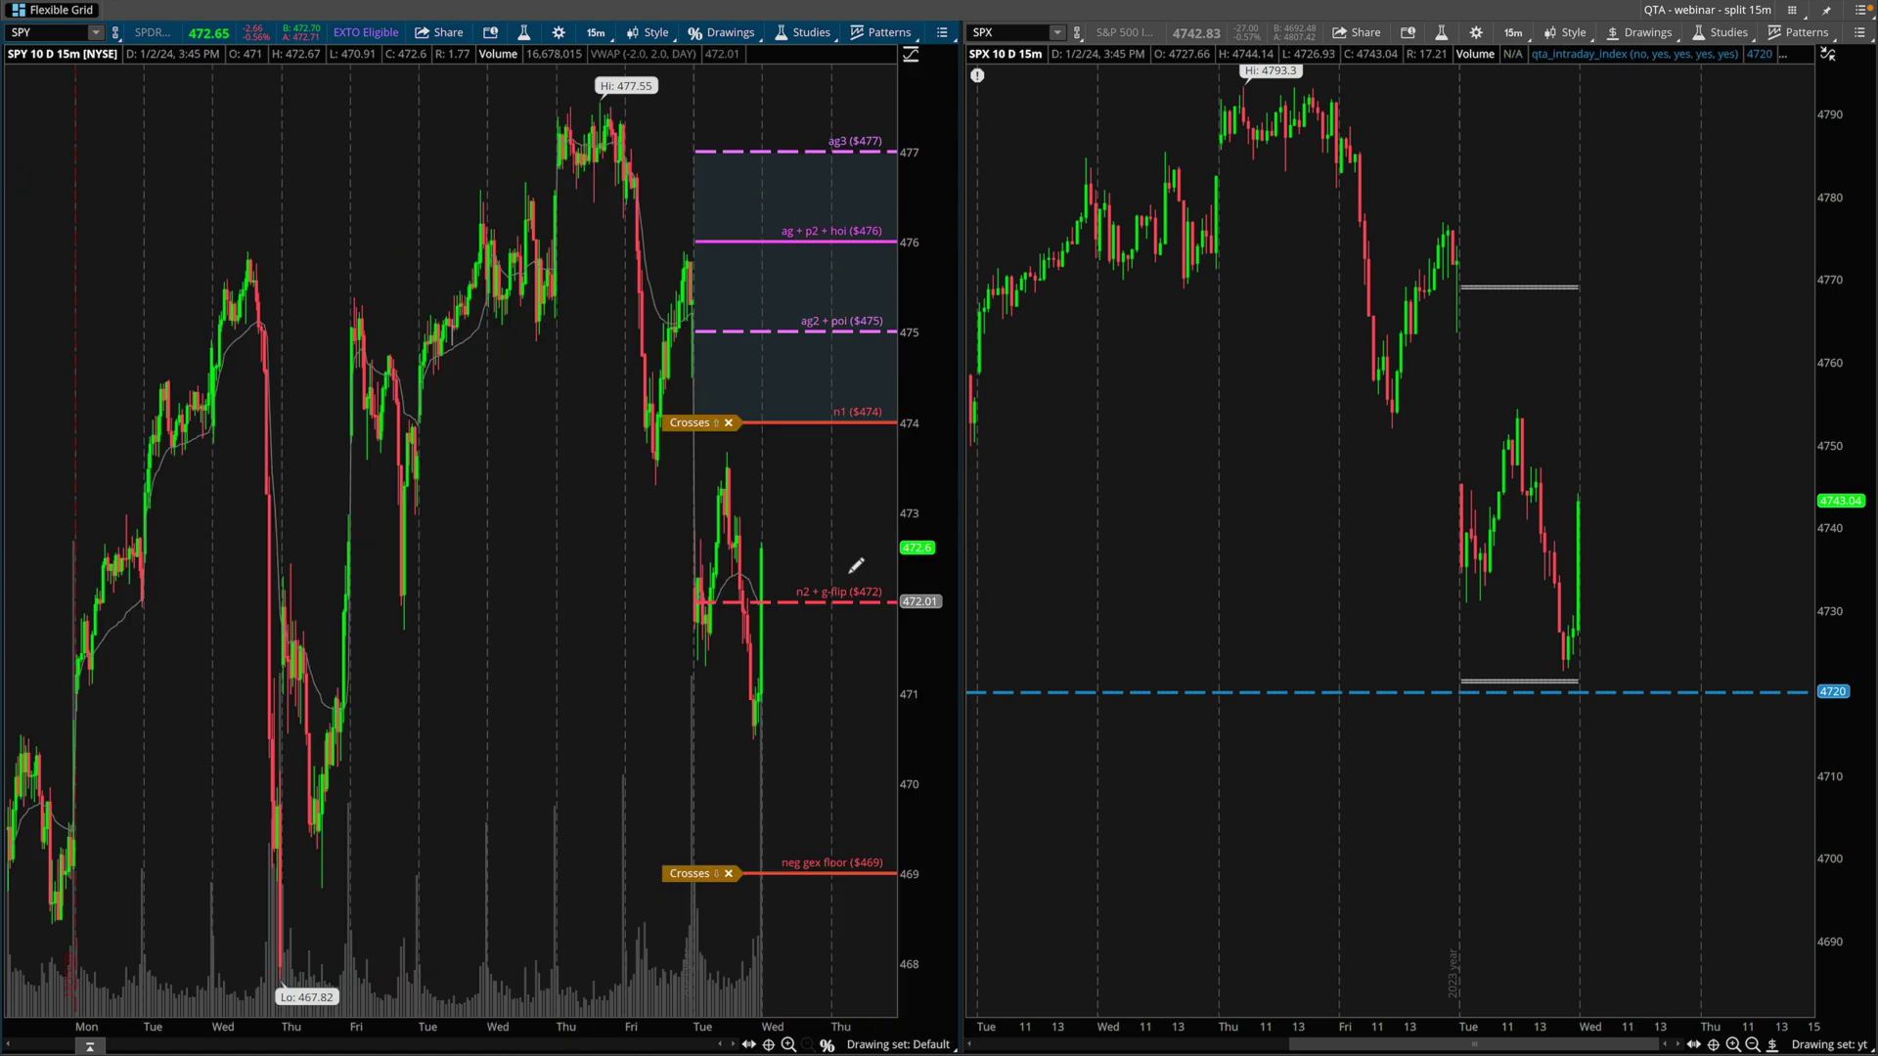
drag(434, 366, 986, 514)
drag(919, 456, 910, 609)
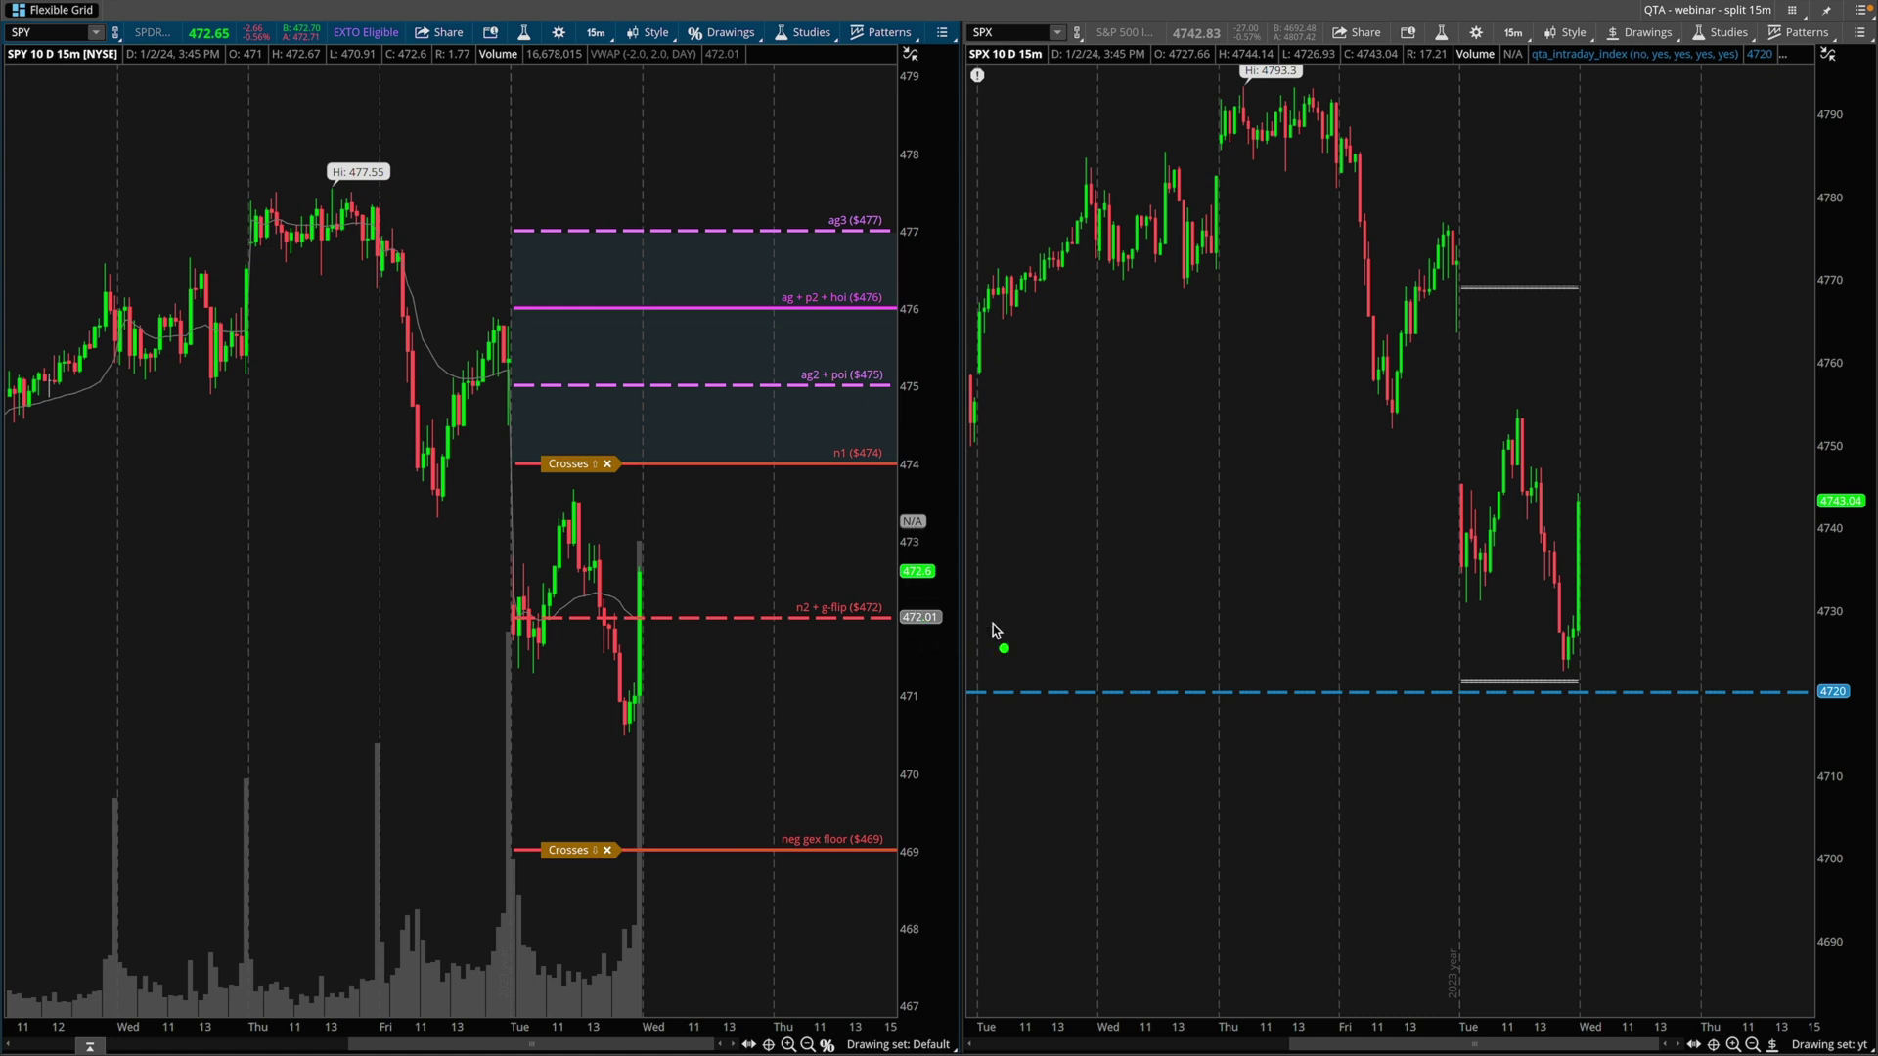
drag(1485, 533, 1508, 445)
drag(1118, 407, 1260, 499)
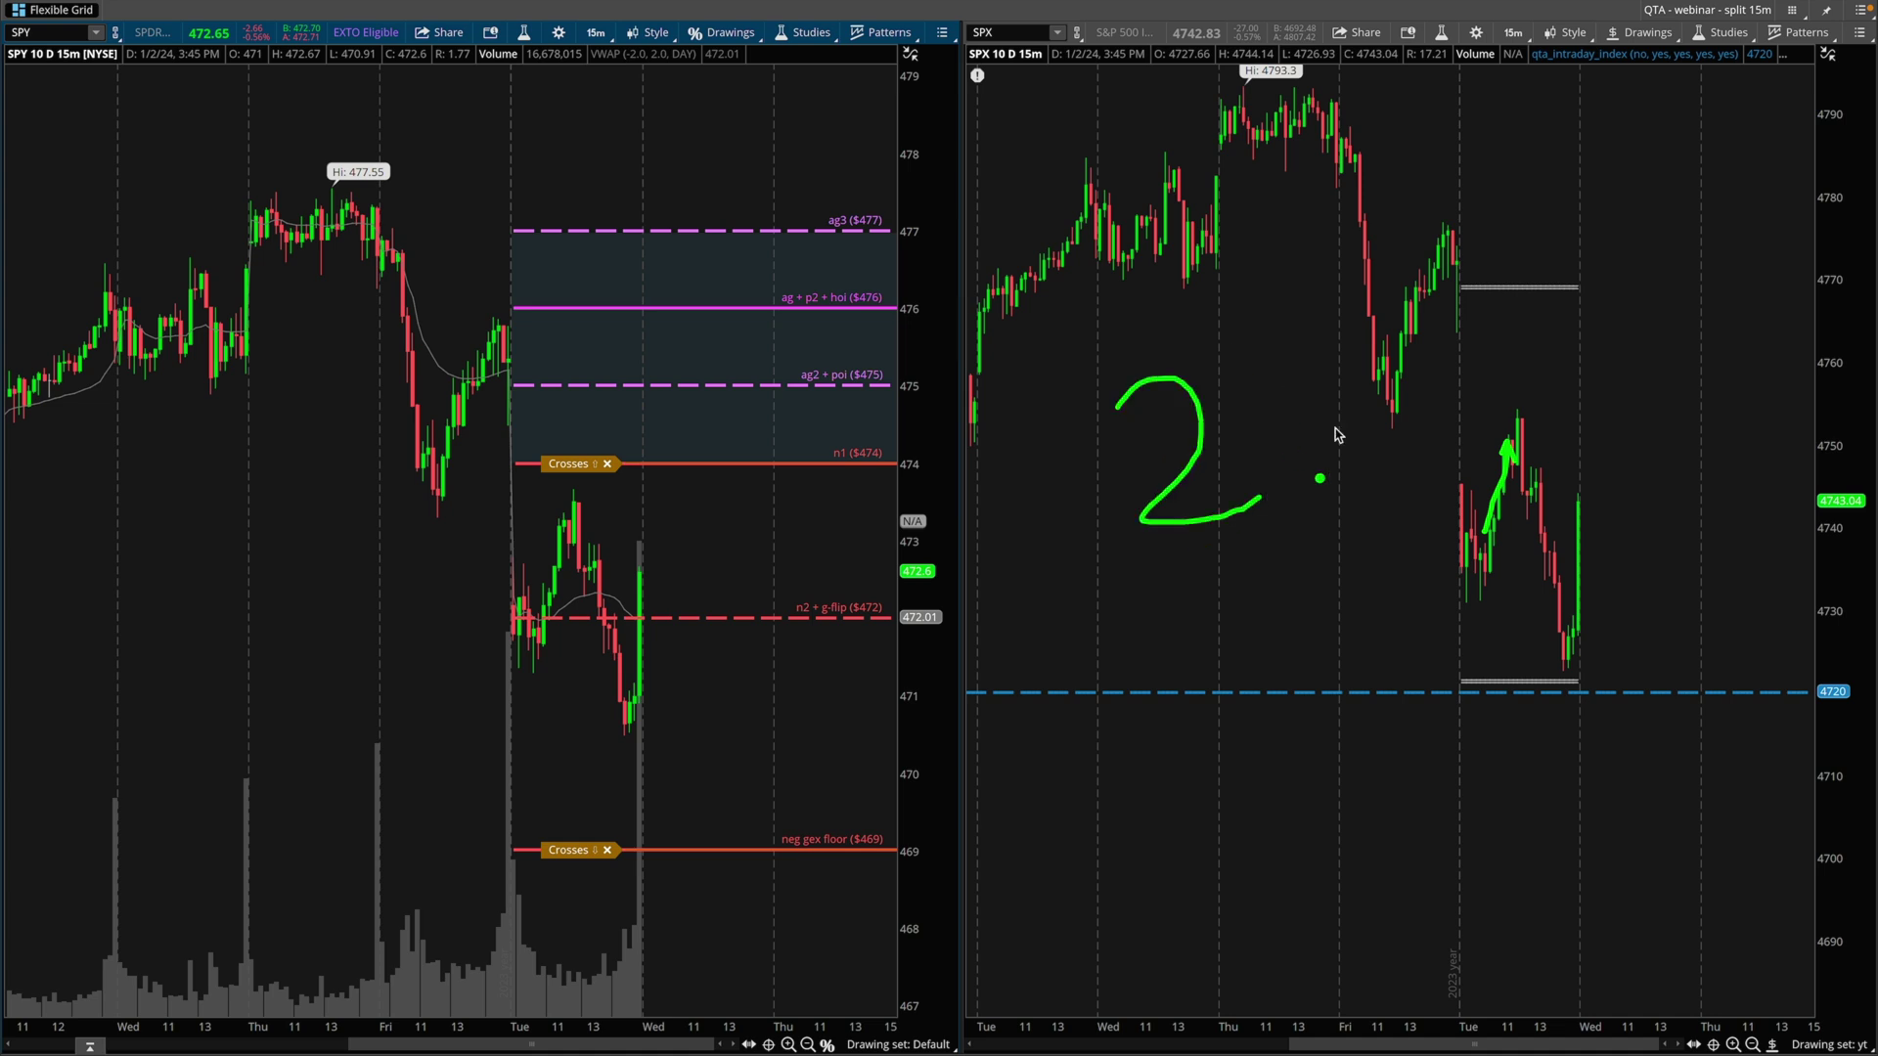
- Complete the green "20k" on the SPX chart, write "2k" beneath it, and draw an outline around each
mouse_move(1357, 367)
mouse_down()
mouse_move(1544, 372)
mouse_move(1620, 452)
mouse_up()
mouse_move(1157, 853)
mouse_down()
mouse_move(1203, 812)
mouse_move(1259, 936)
mouse_up()
drag(1342, 831, 1339, 960)
mouse_move(1339, 927)
mouse_down()
mouse_move(1394, 892)
mouse_move(1443, 966)
mouse_up()
mouse_move(1404, 737)
mouse_down()
mouse_move(1096, 1017)
mouse_move(1363, 754)
mouse_up()
mouse_move(1520, 272)
mouse_down()
mouse_move(990, 352)
mouse_move(1601, 342)
mouse_move(1439, 243)
mouse_up()
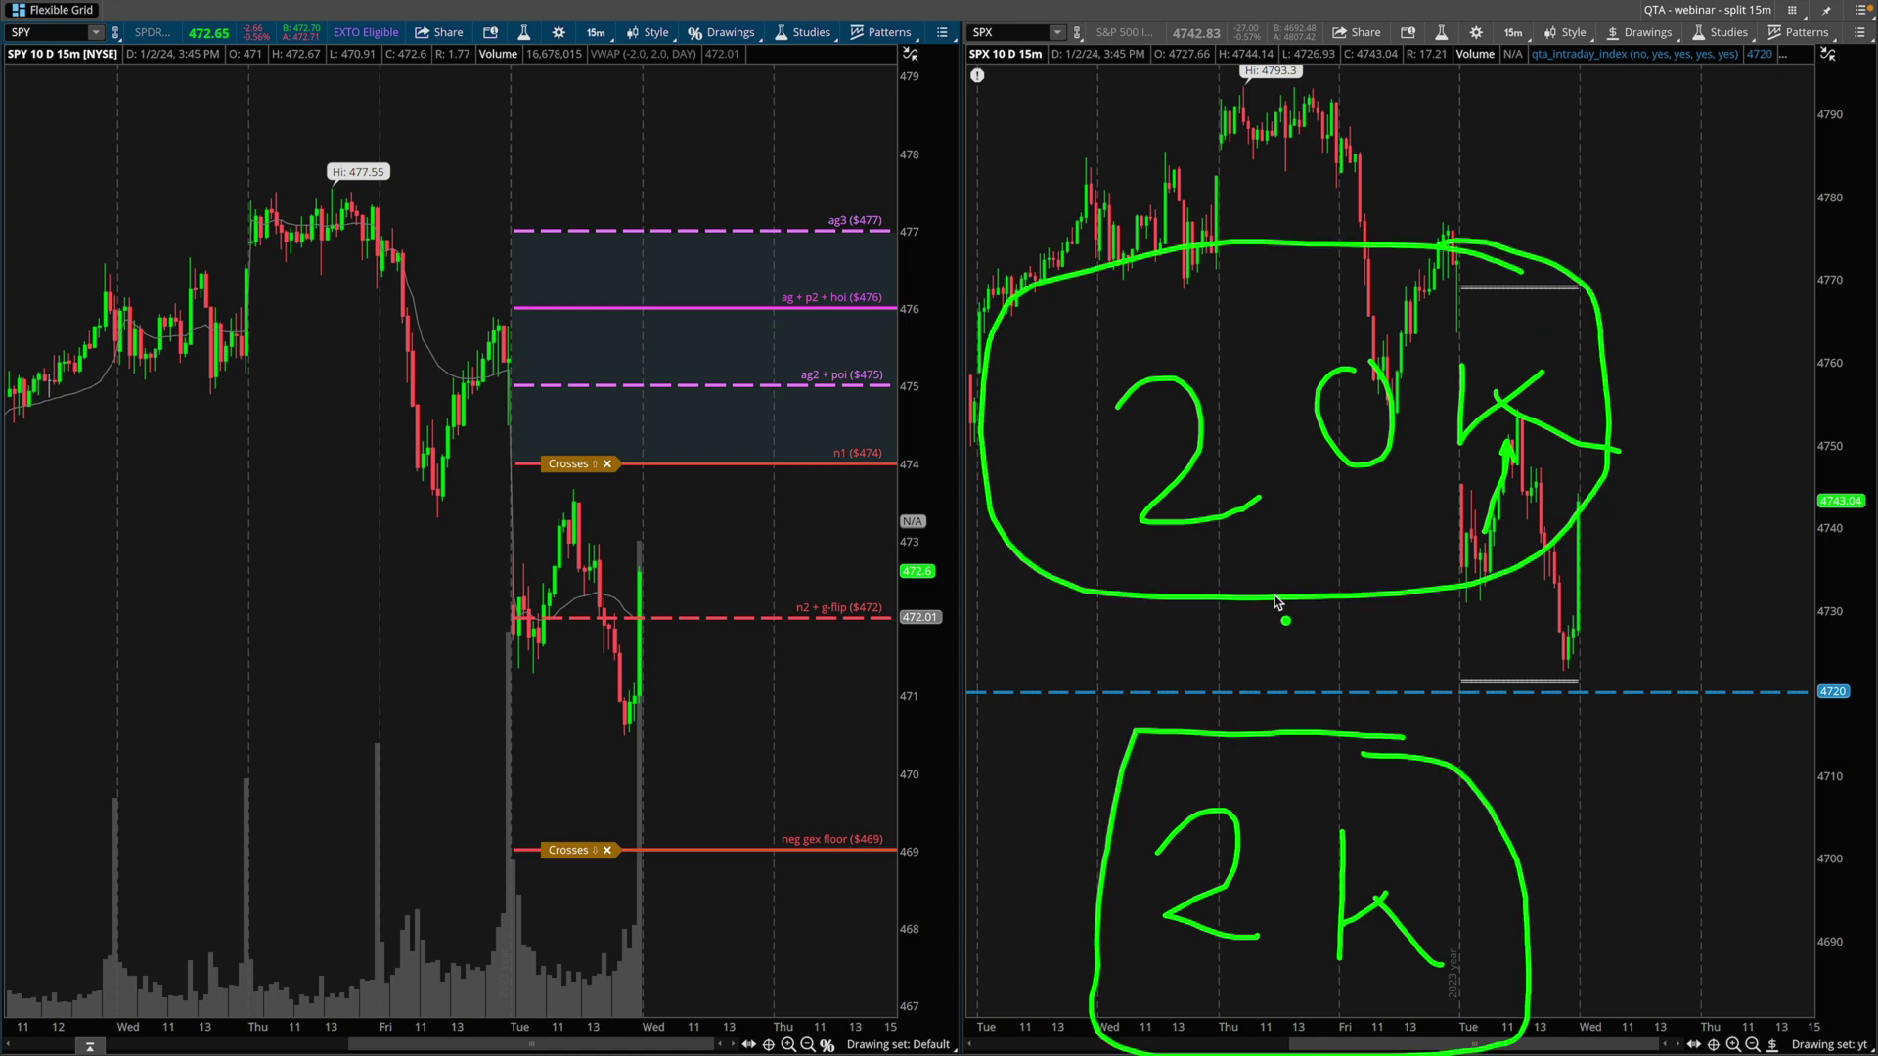
- Draw a green arrow from the outlined "20k" down to "2k" and write "0 dt" above them
mouse_move(1303, 651)
mouse_down()
mouse_move(1282, 696)
mouse_move(1316, 702)
mouse_up()
click(1330, 728)
mouse_move(1436, 115)
mouse_down()
mouse_move(1505, 180)
mouse_move(1414, 116)
mouse_up()
mouse_move(1656, 174)
mouse_down()
mouse_move(1596, 206)
mouse_move(1701, 220)
mouse_up()
drag(1739, 115, 1736, 215)
drag(1714, 153, 1803, 156)
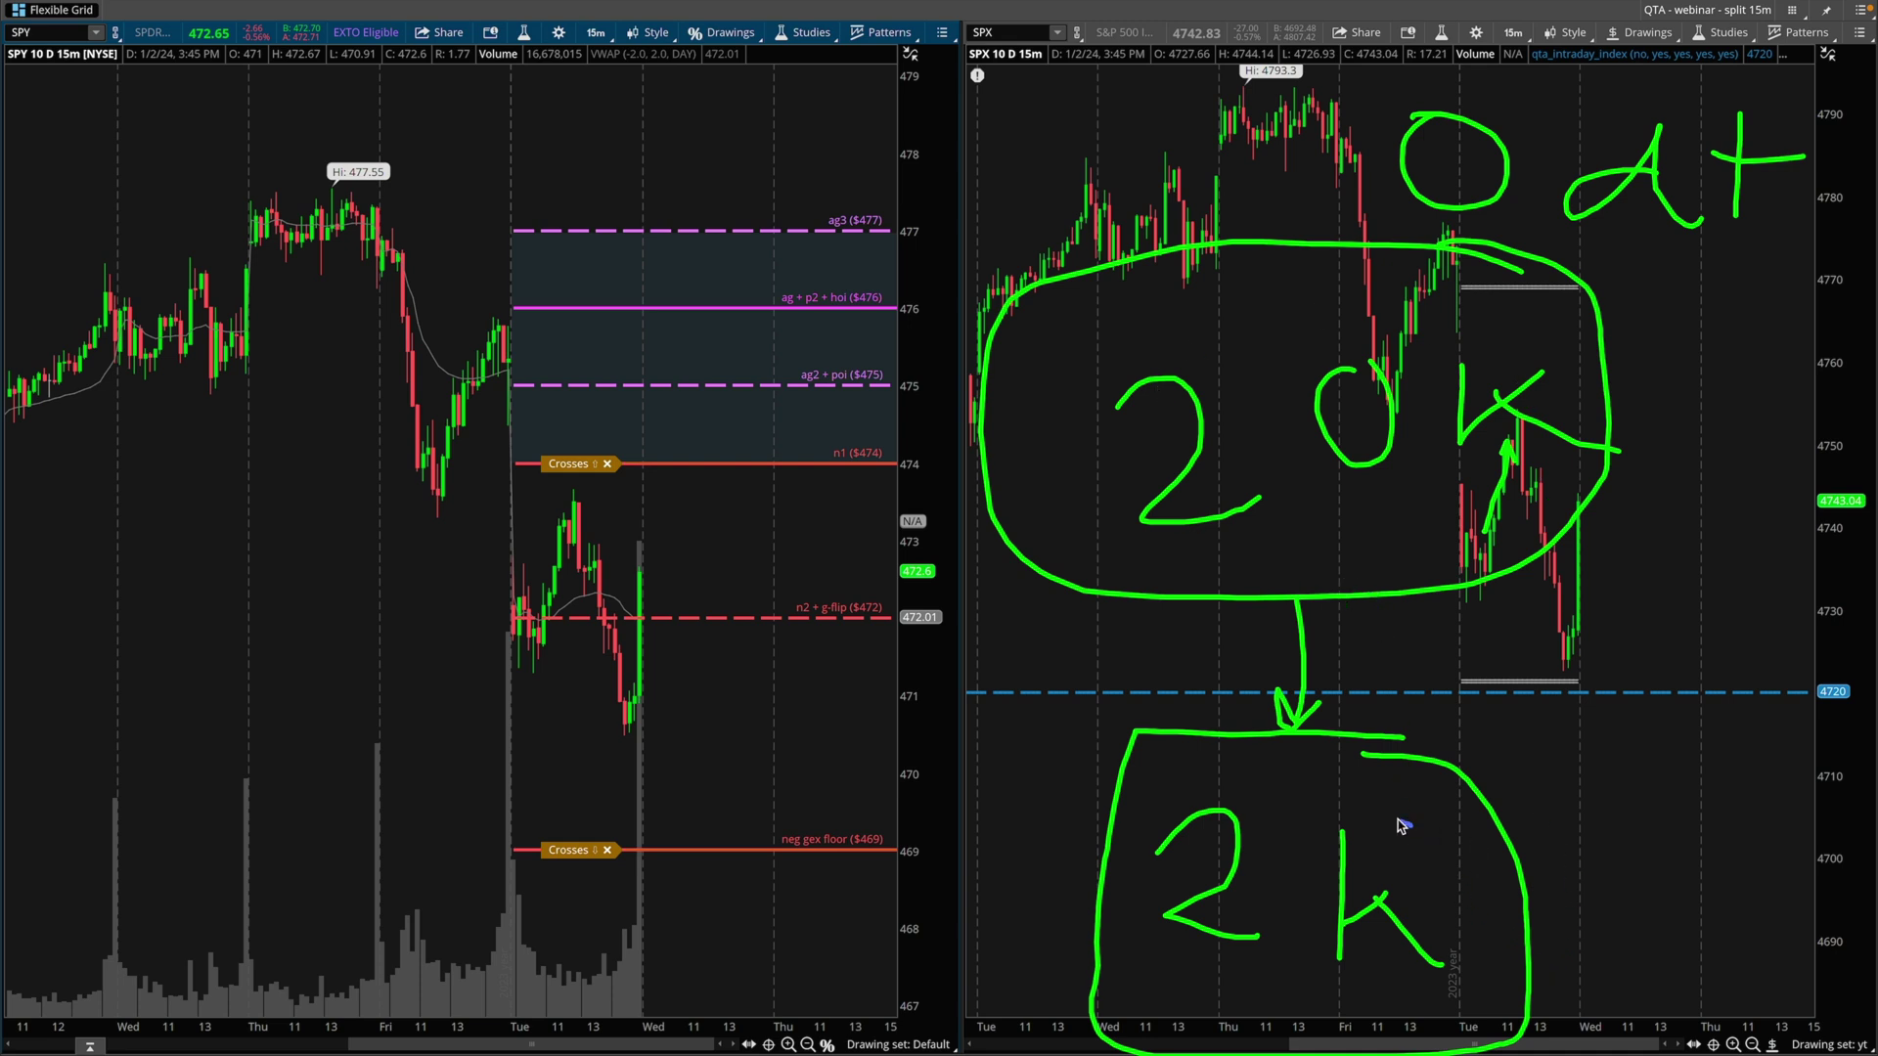
- Circle "2k" in blue, draw blue arrows from it up to SPX's Tuesday candles, and clear all the marks
mouse_move(1408, 824)
mouse_down()
mouse_move(1082, 870)
mouse_move(1382, 787)
mouse_up()
mouse_move(1487, 885)
mouse_down()
mouse_move(1570, 611)
mouse_move(1563, 553)
mouse_up()
mouse_move(1536, 631)
mouse_down()
mouse_move(1563, 553)
mouse_move(1658, 607)
mouse_up()
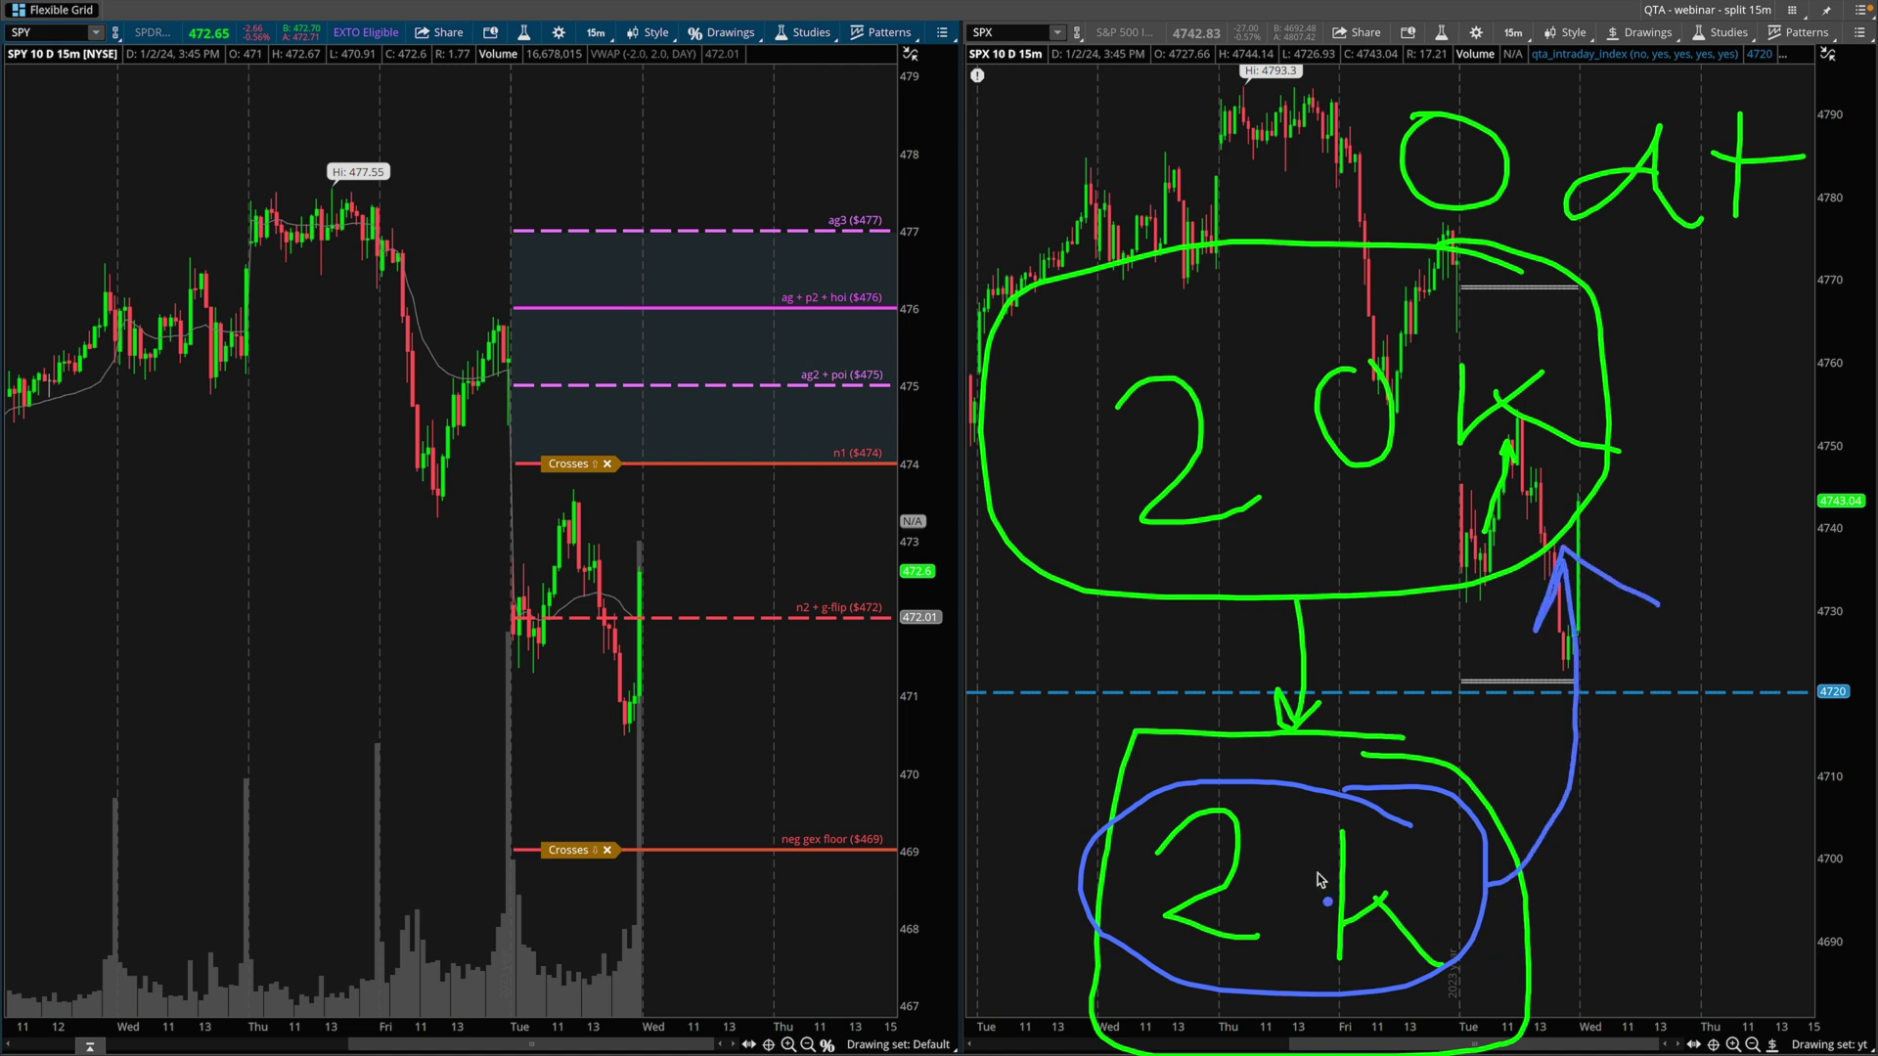
mouse_move(1320, 794)
mouse_down()
mouse_move(1076, 910)
mouse_move(1495, 856)
mouse_move(1531, 577)
mouse_move(1562, 675)
mouse_up()
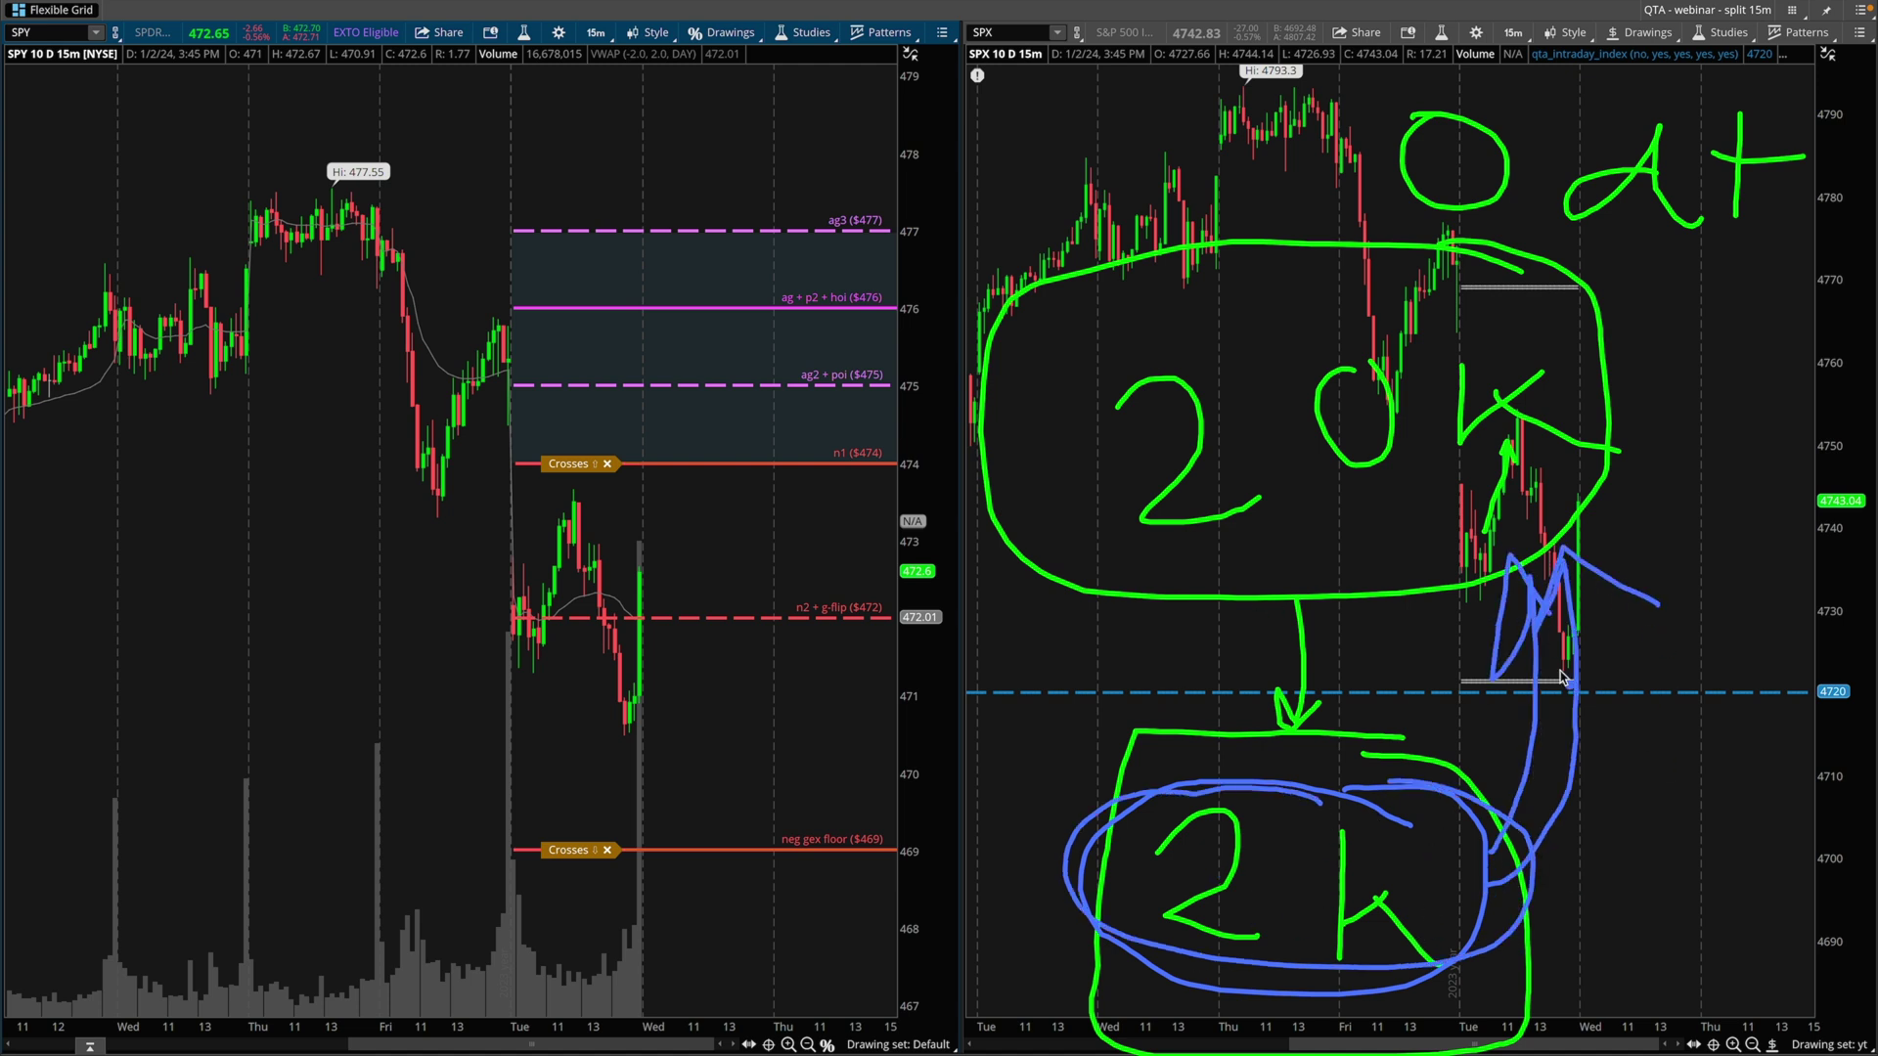
mouse_move(1516, 936)
mouse_down()
mouse_move(1680, 743)
mouse_move(1626, 509)
mouse_move(1634, 616)
mouse_up()
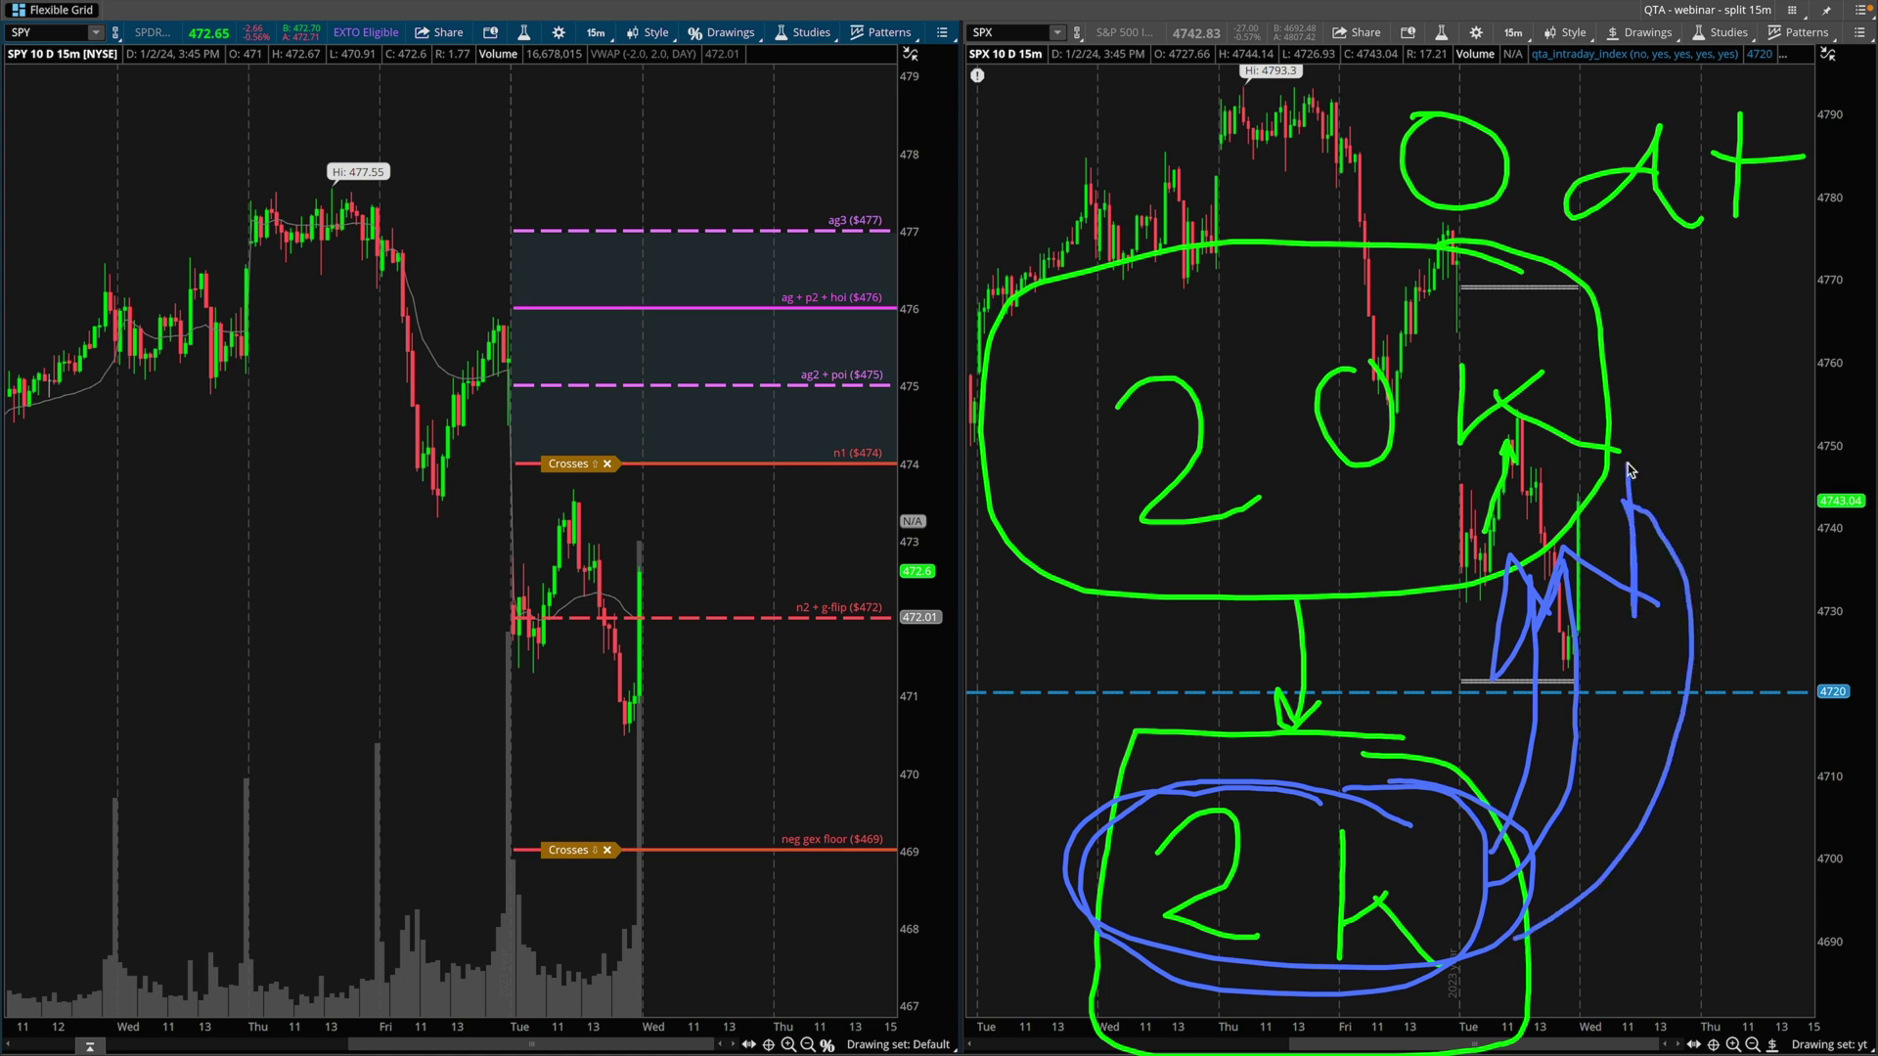
drag(1628, 471, 1702, 491)
key(Escape)
key(ctrl+a)
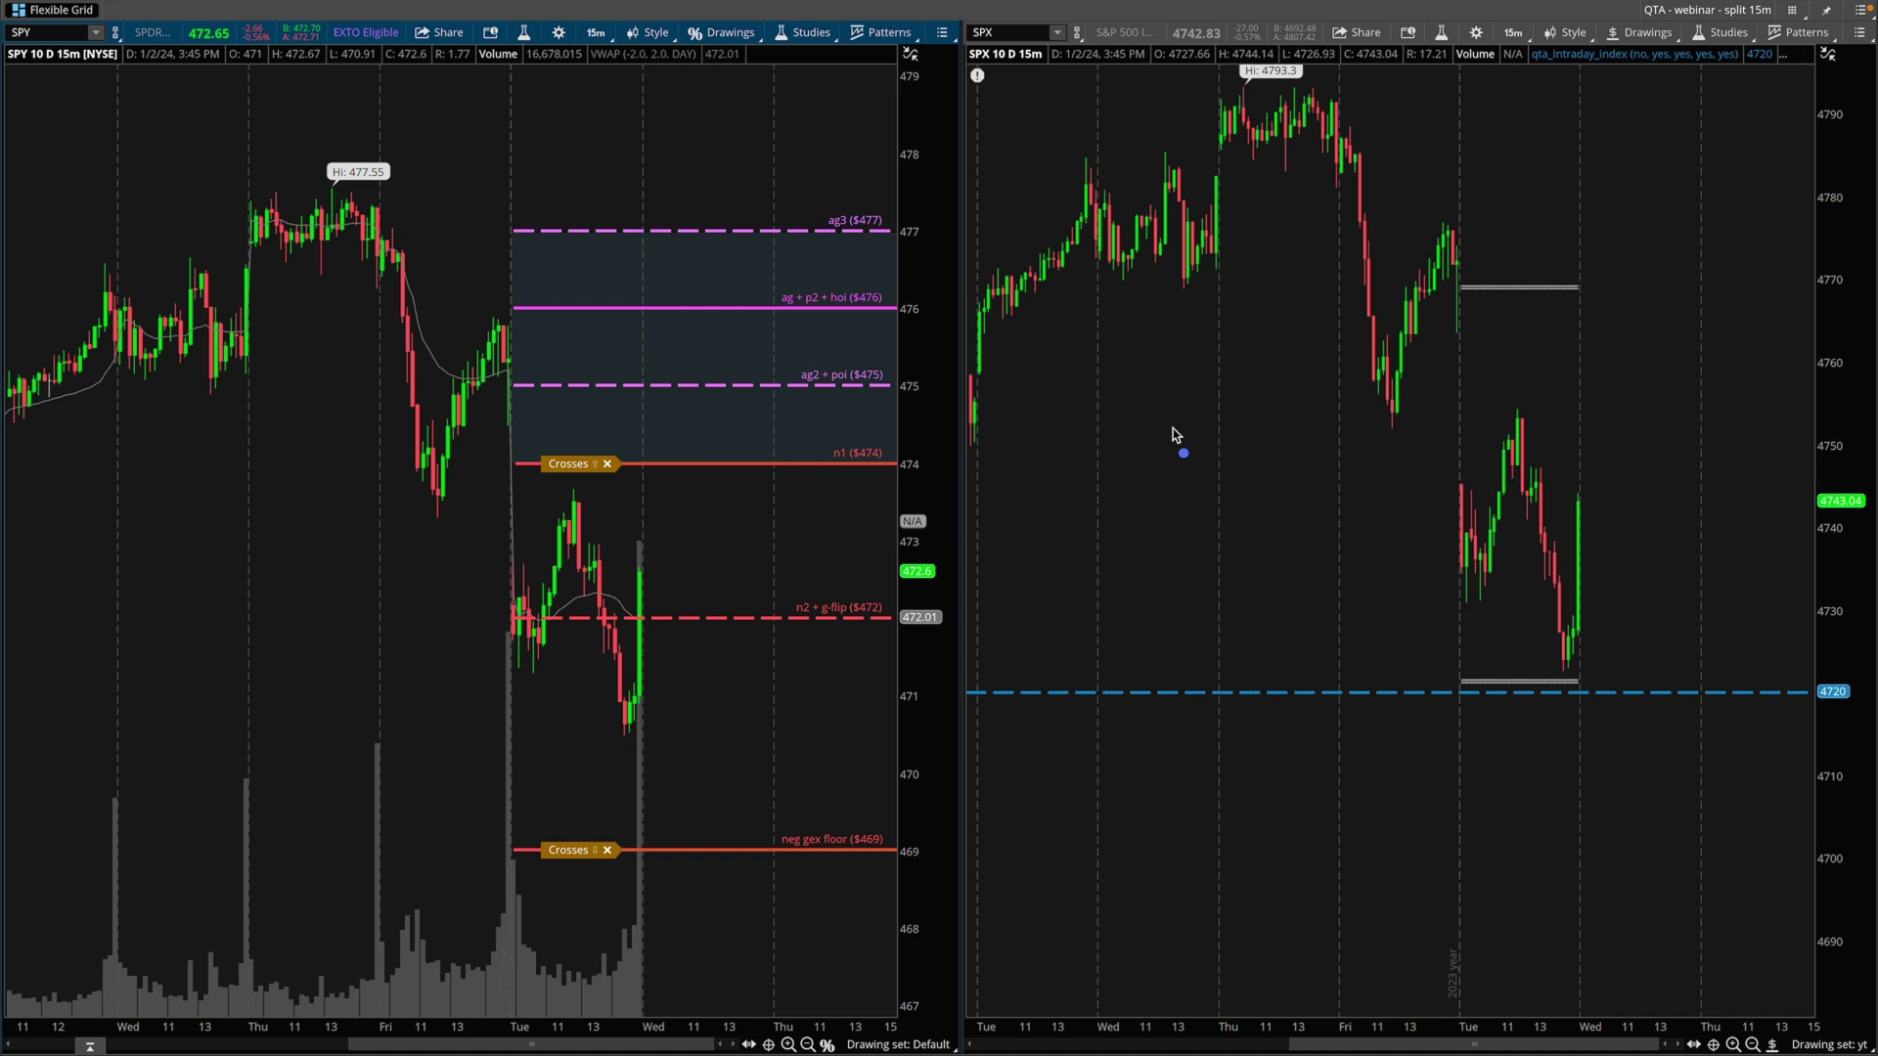
- Mark white crosses where SPY meets the n2 + g-flip line at $472, underline its label, and clear the marks
key(w)
drag(487, 591, 531, 655)
drag(546, 590, 469, 633)
drag(659, 603, 597, 643)
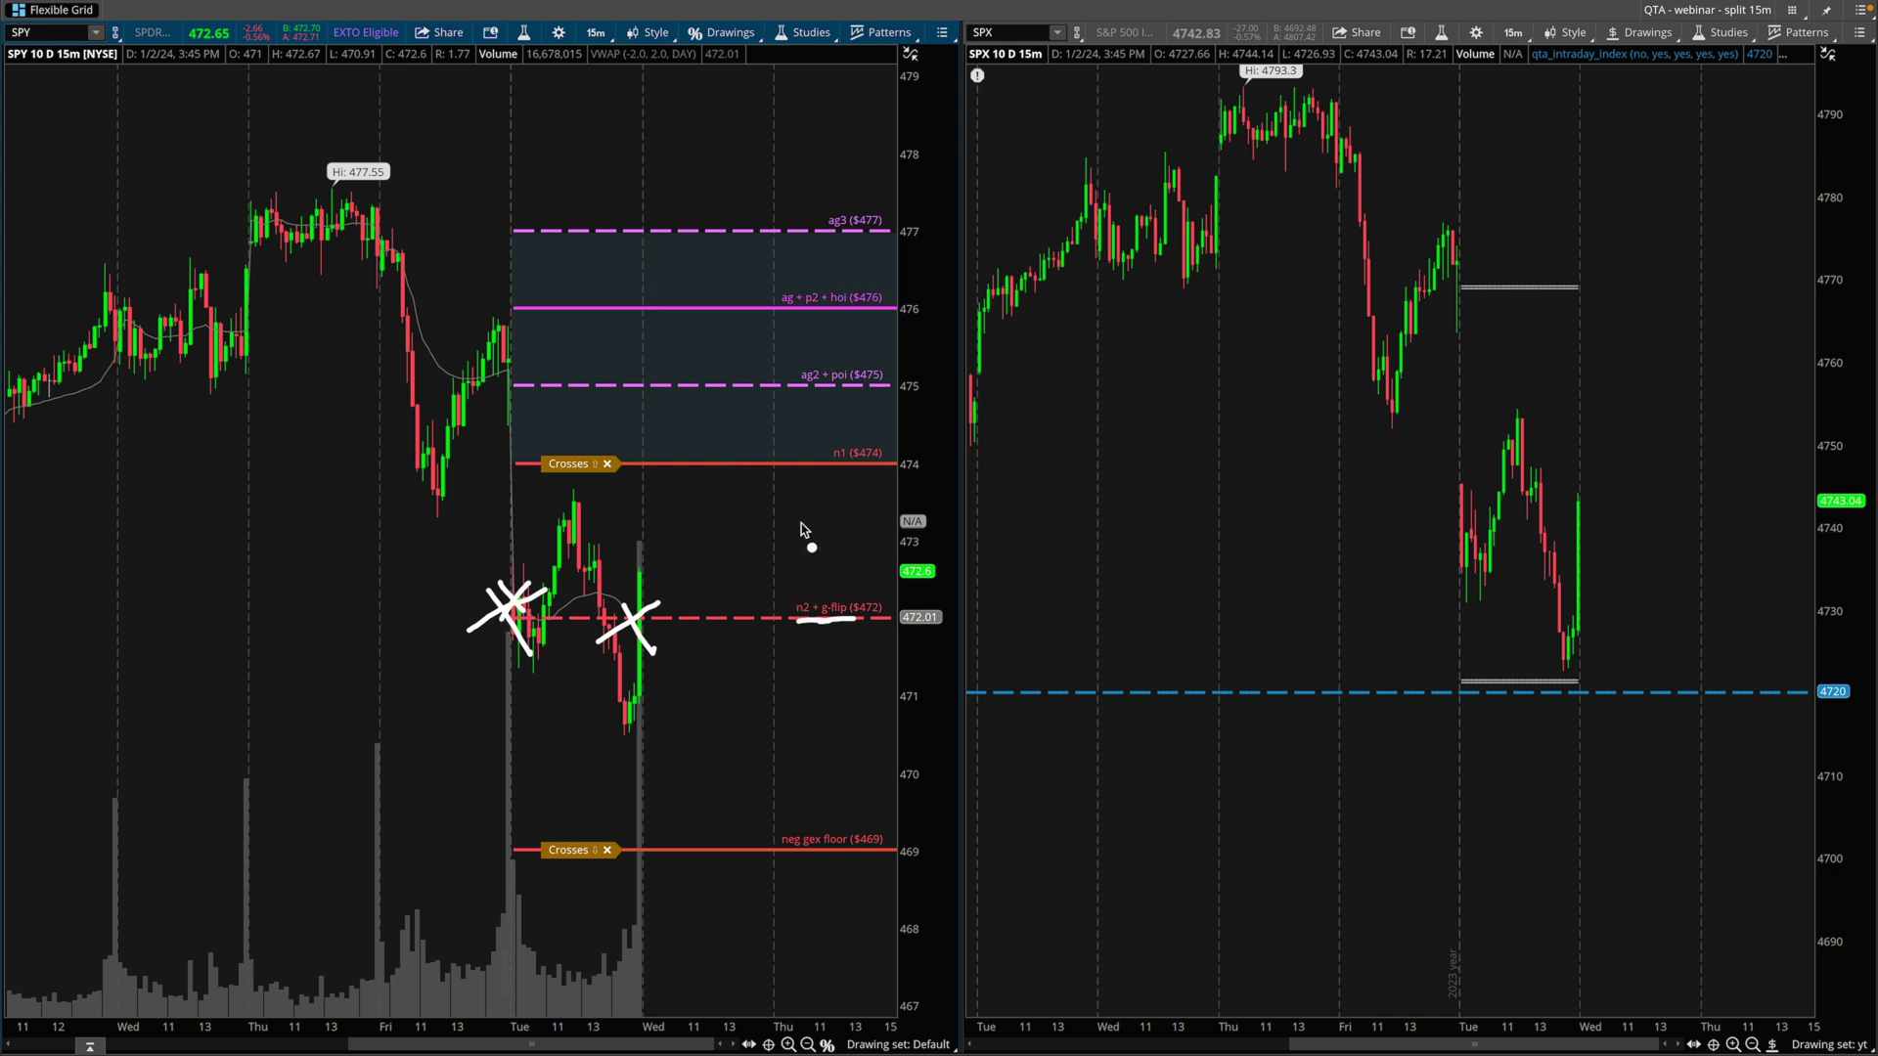
drag(698, 203, 740, 206)
key(Escape)
drag(1828, 306, 1828, 409)
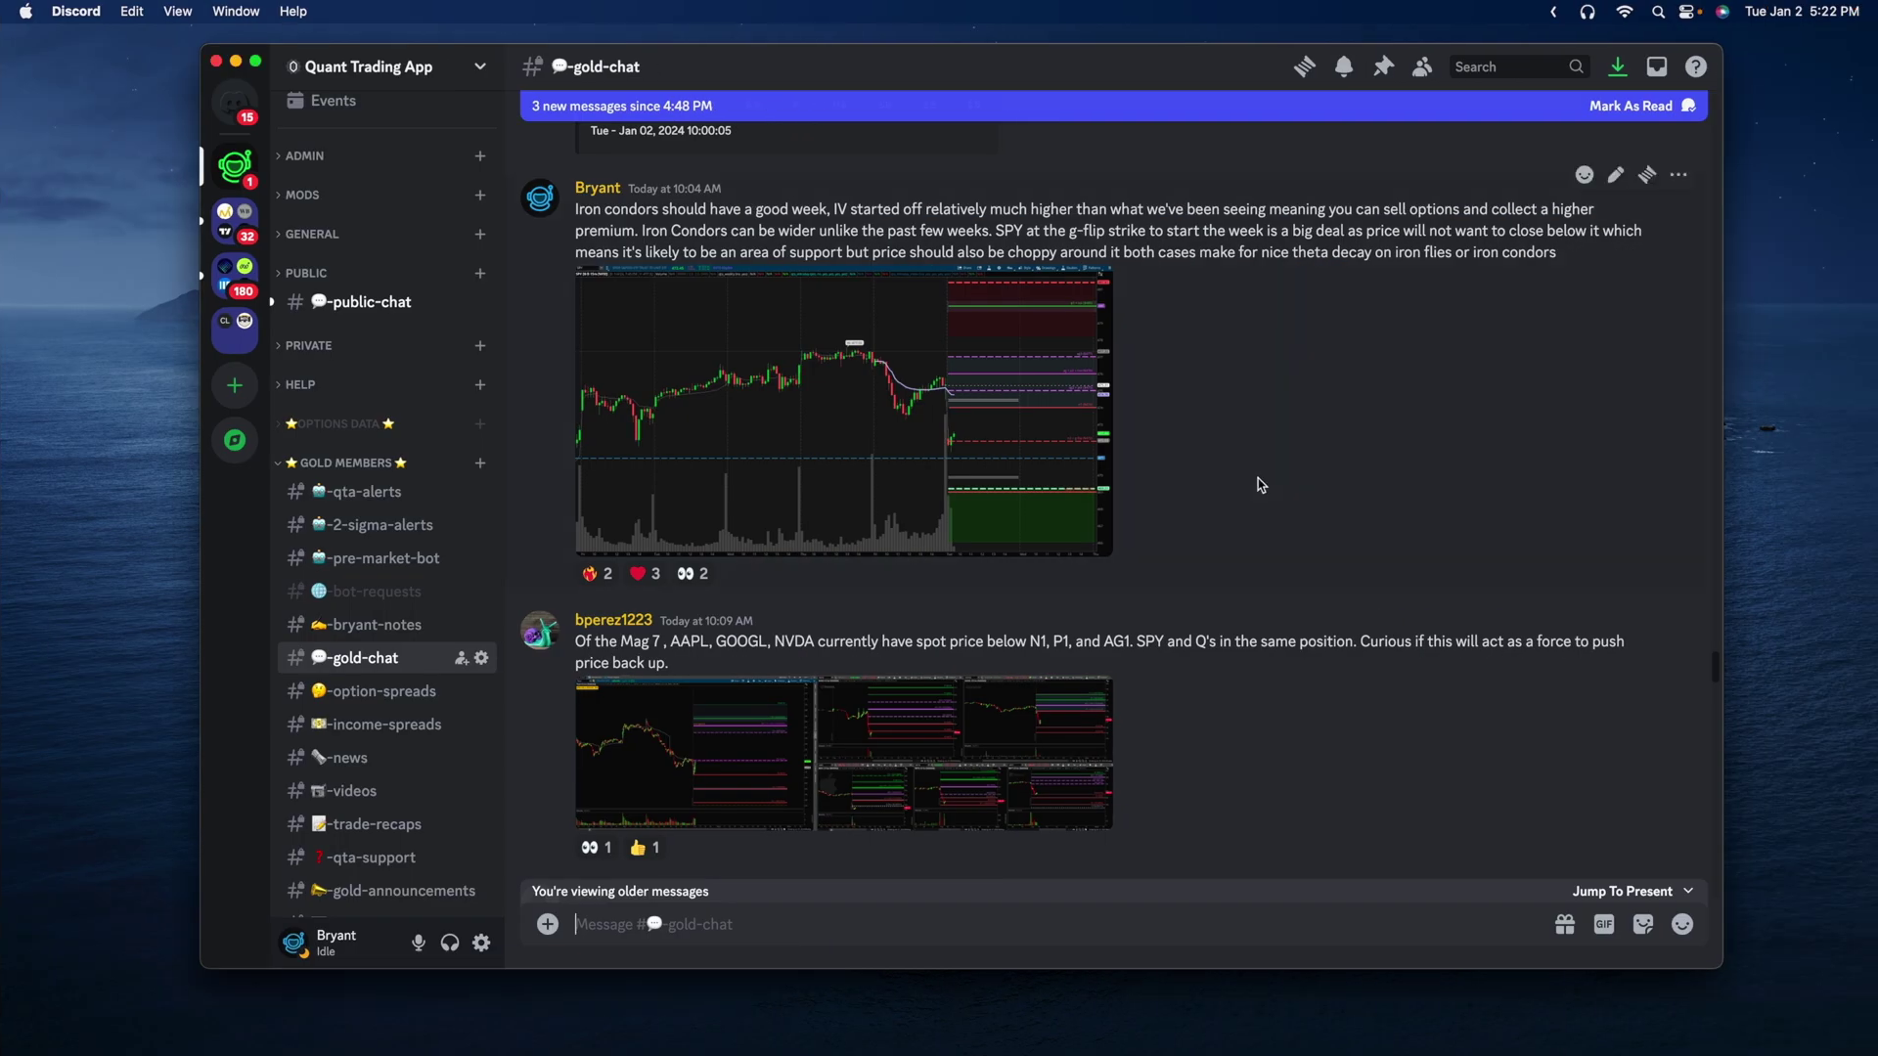
- Switch to Discord's gold-chat channel and read through the 10:04 AM iron condor post, highlighting its lines
scroll(1258, 478, up, 5)
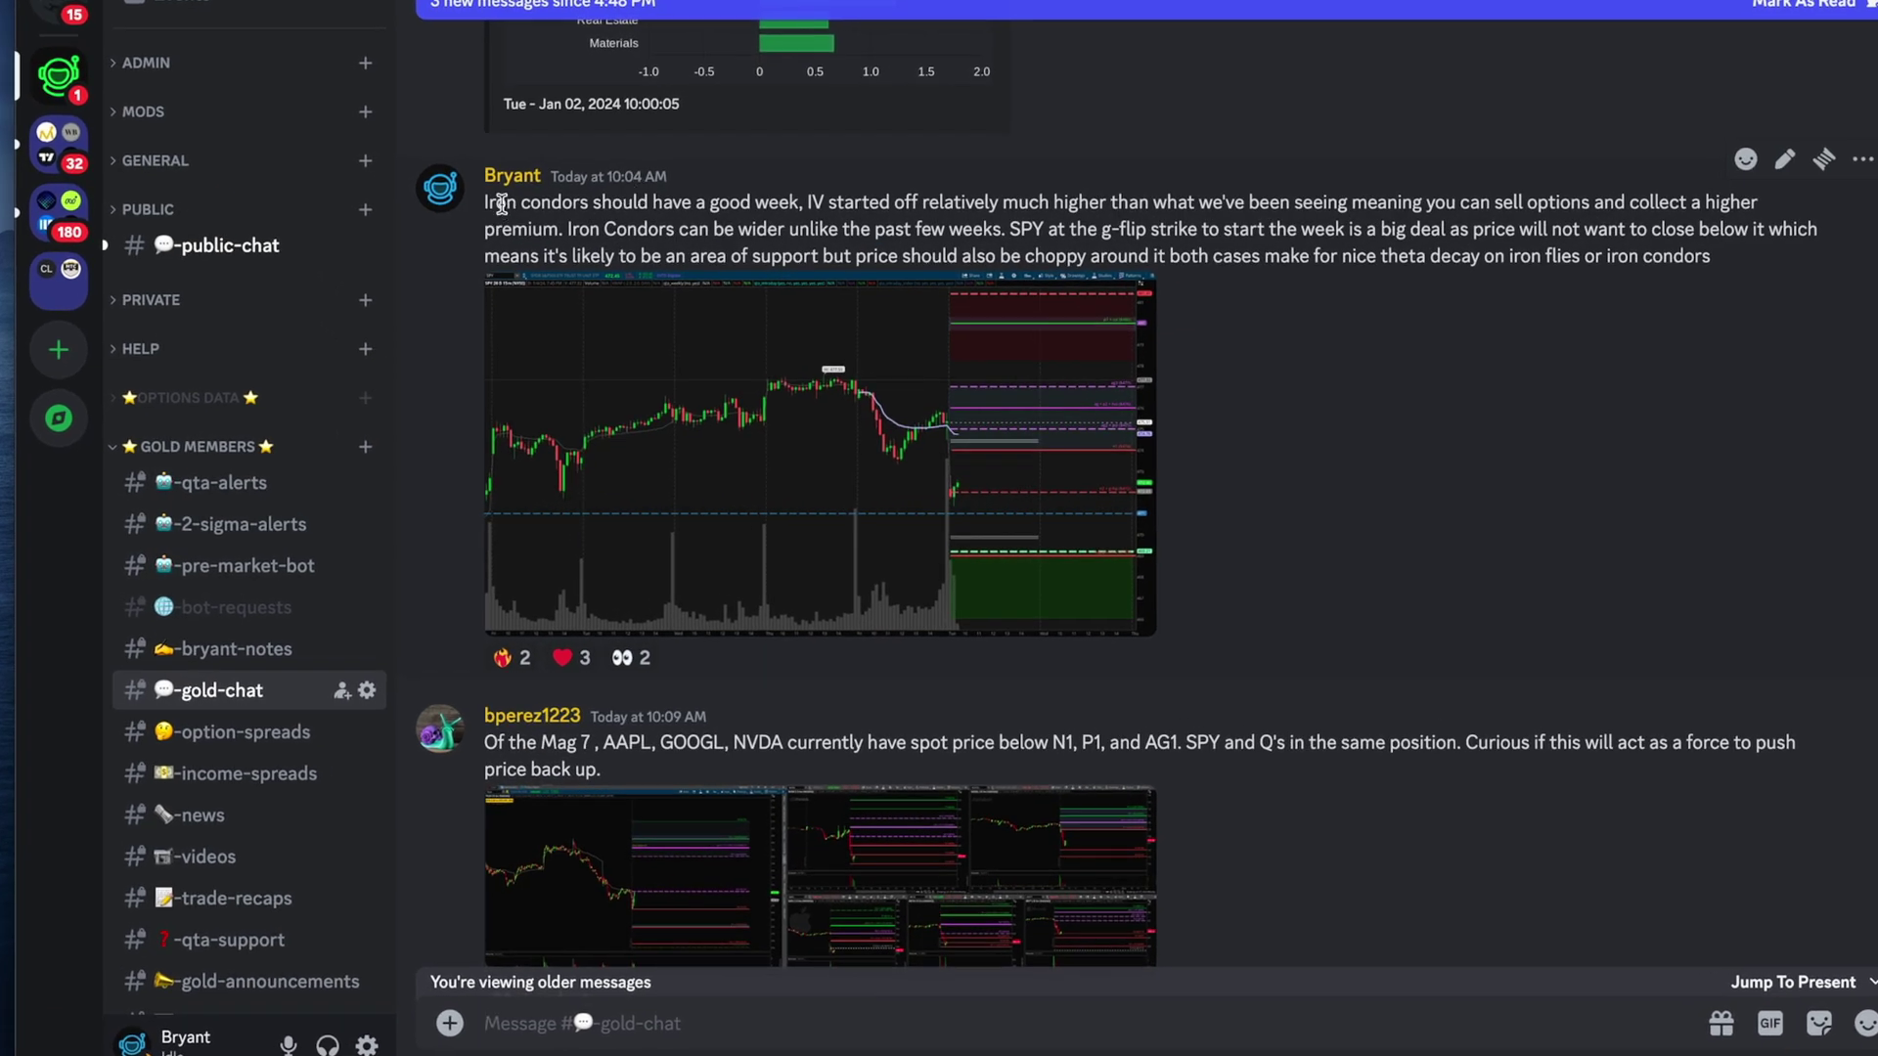
drag(501, 203, 1672, 210)
click(1703, 217)
drag(579, 228, 1012, 233)
click(1013, 233)
drag(1621, 237, 1835, 241)
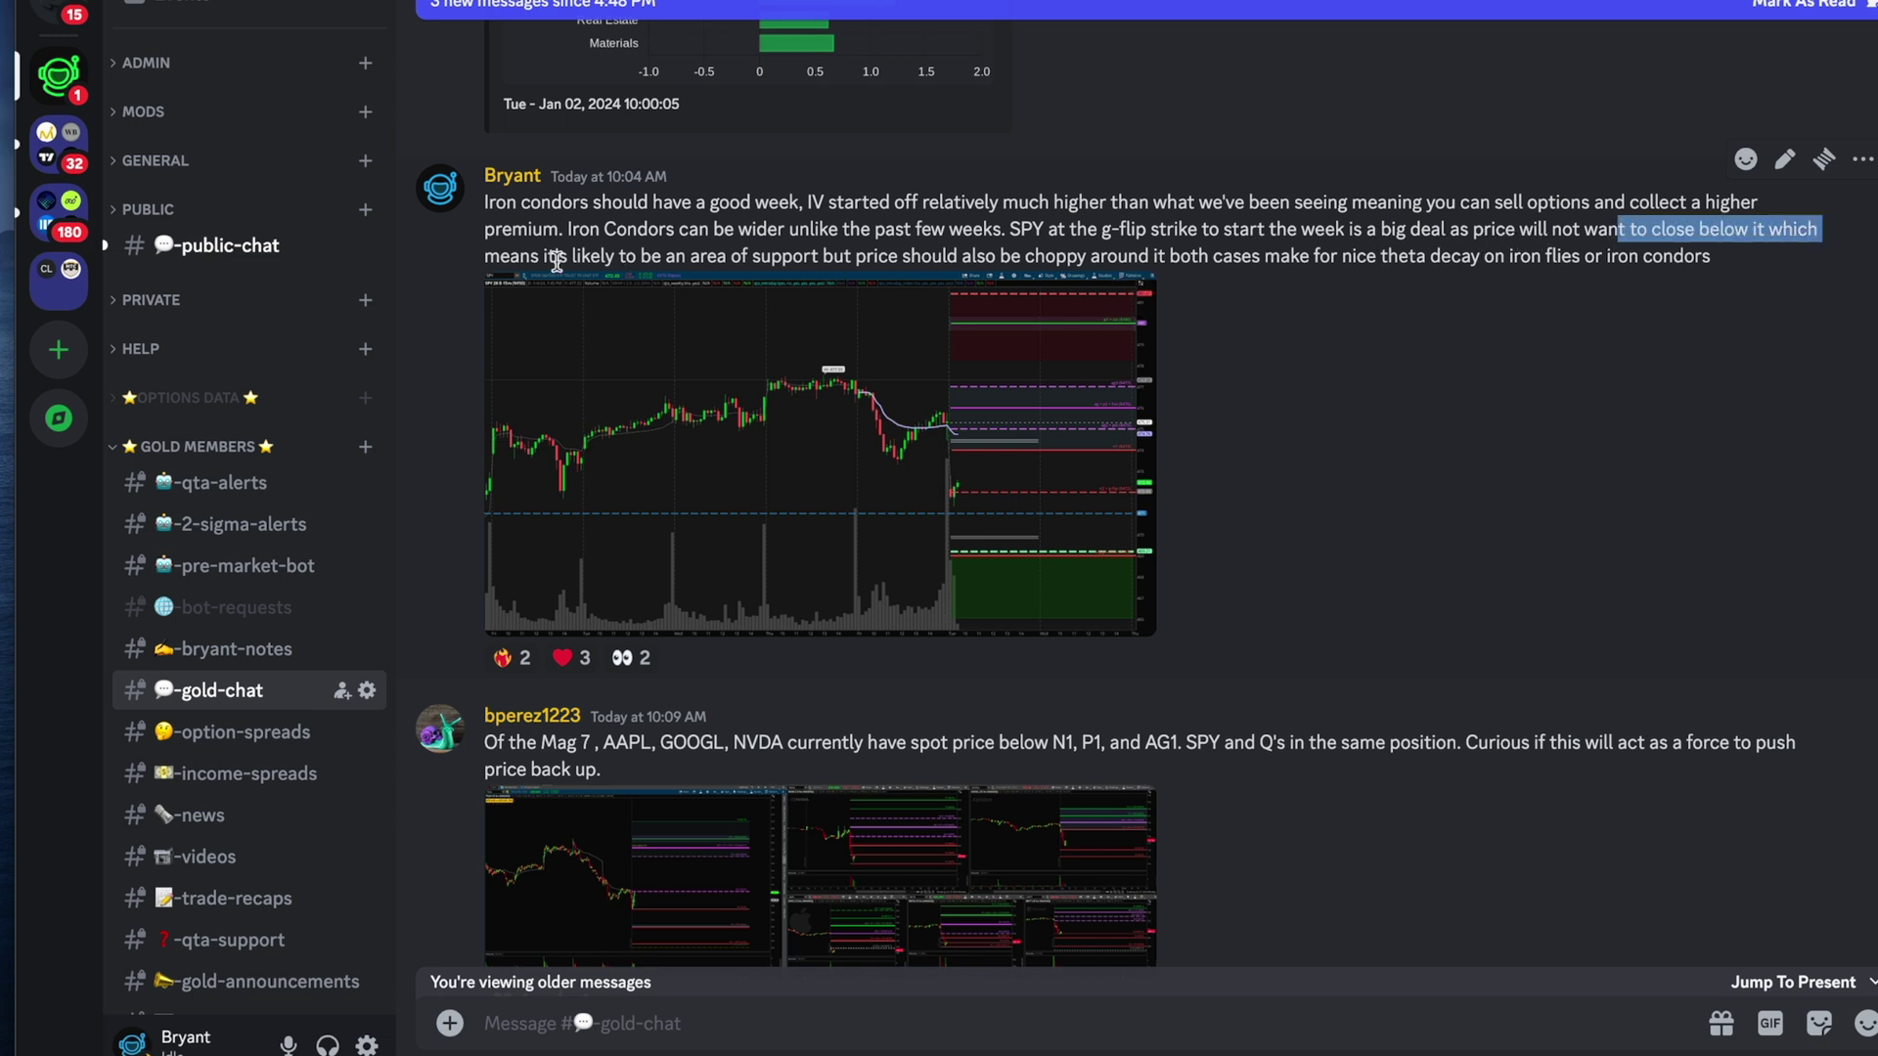
drag(519, 256, 1654, 264)
click(1575, 350)
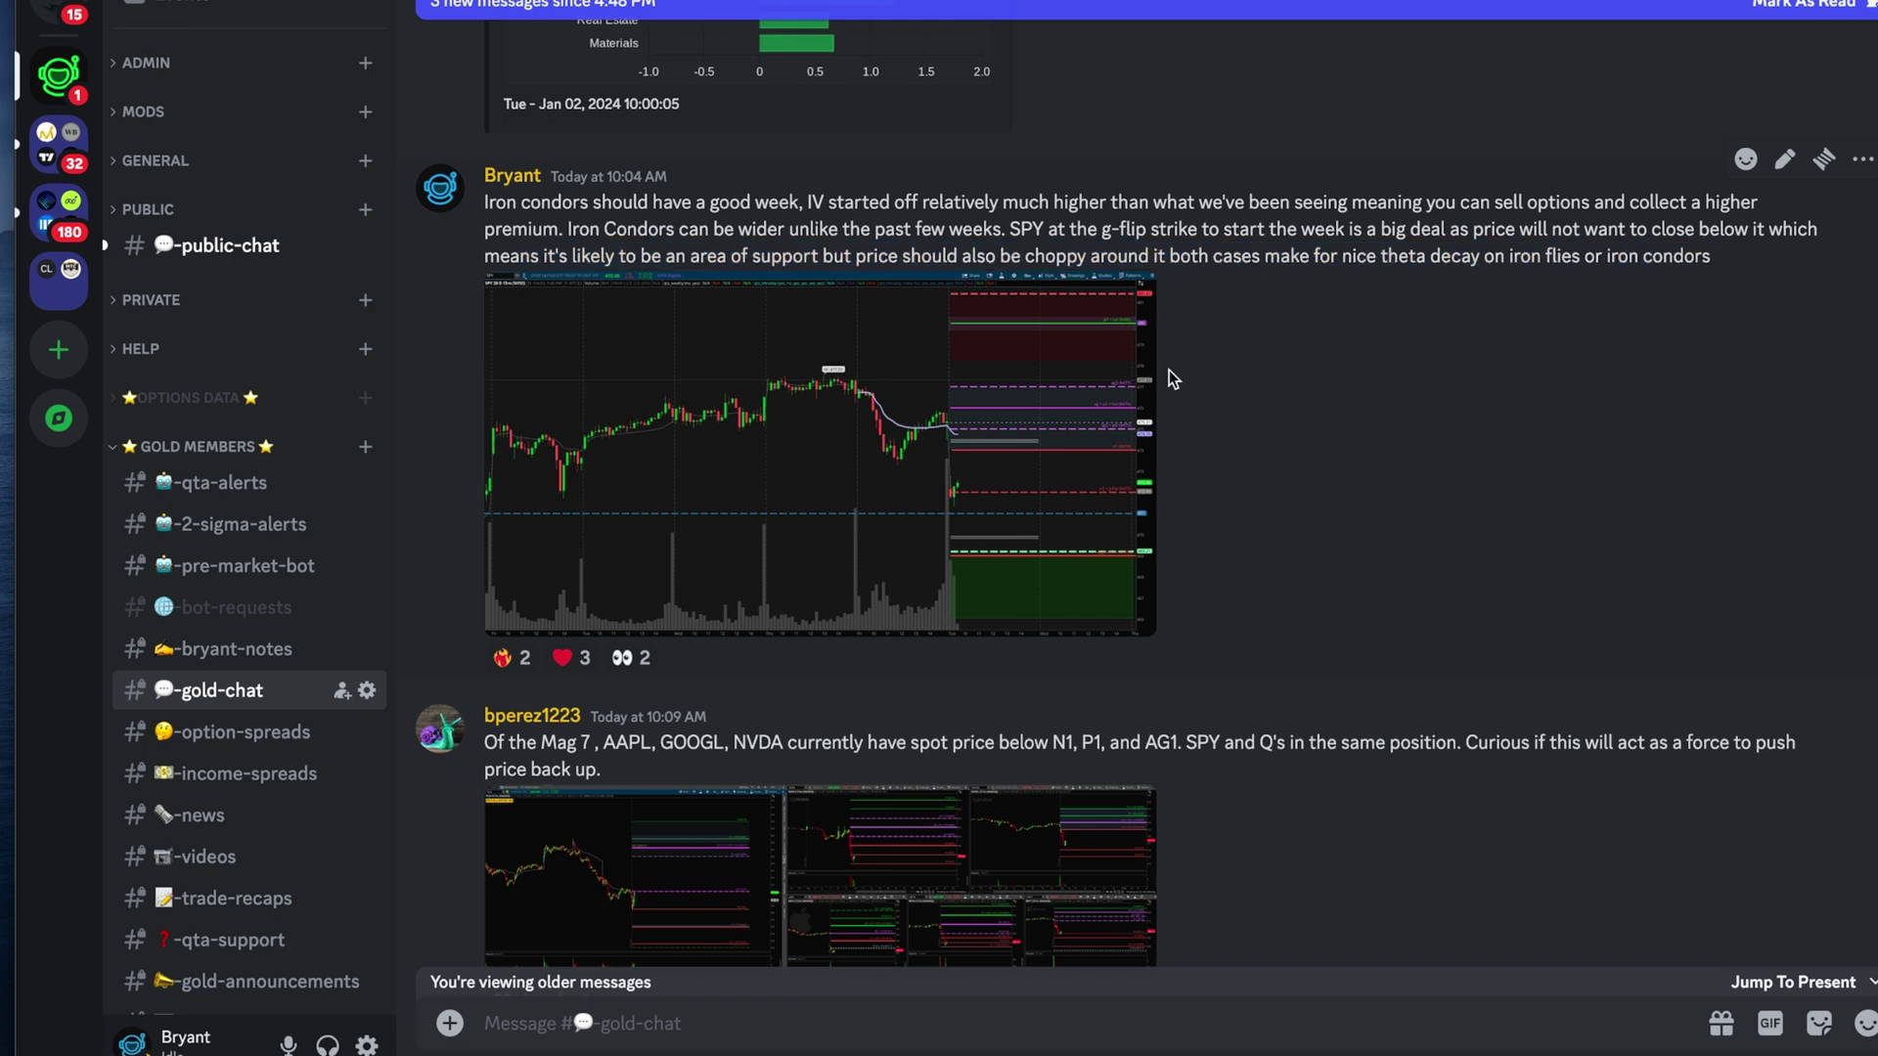
- Enlarge the post's SPY chart image, mark a white cross on price near the g-flip level, and close it
click(829, 373)
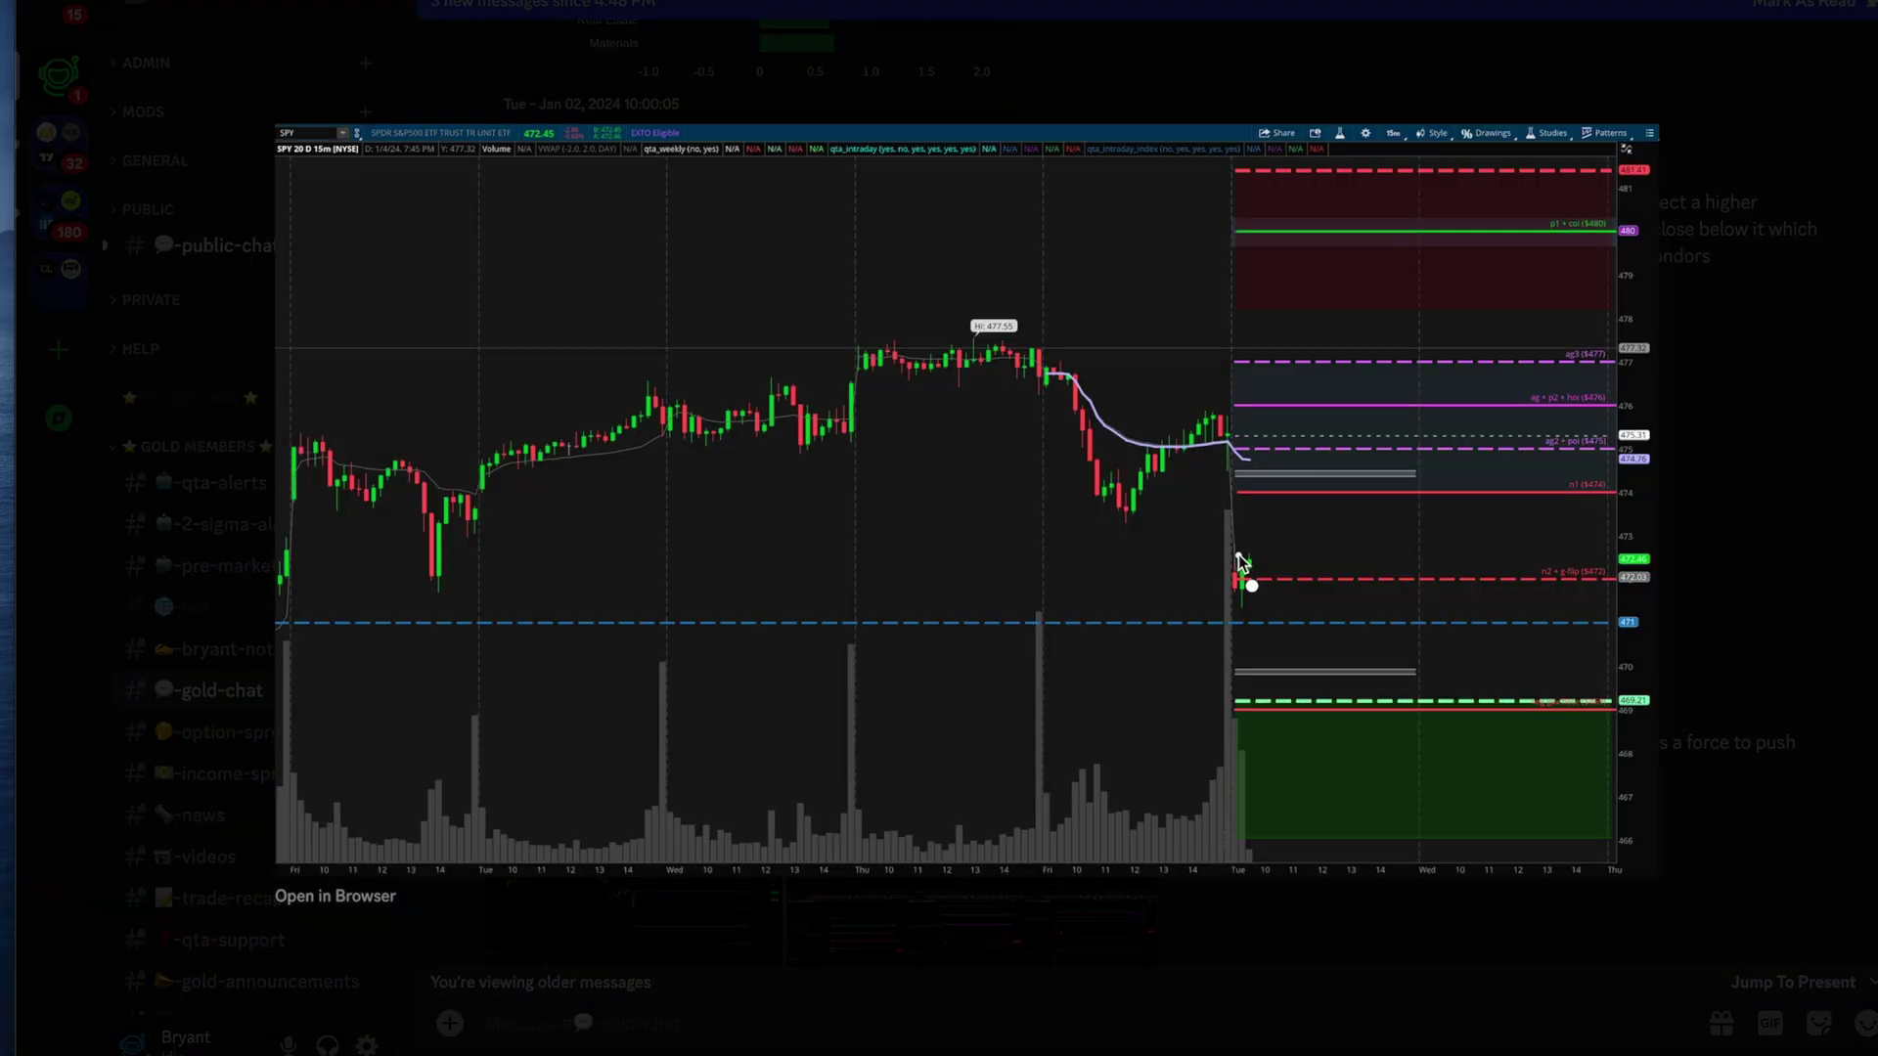
drag(1238, 555, 1257, 579)
drag(1265, 539, 1231, 577)
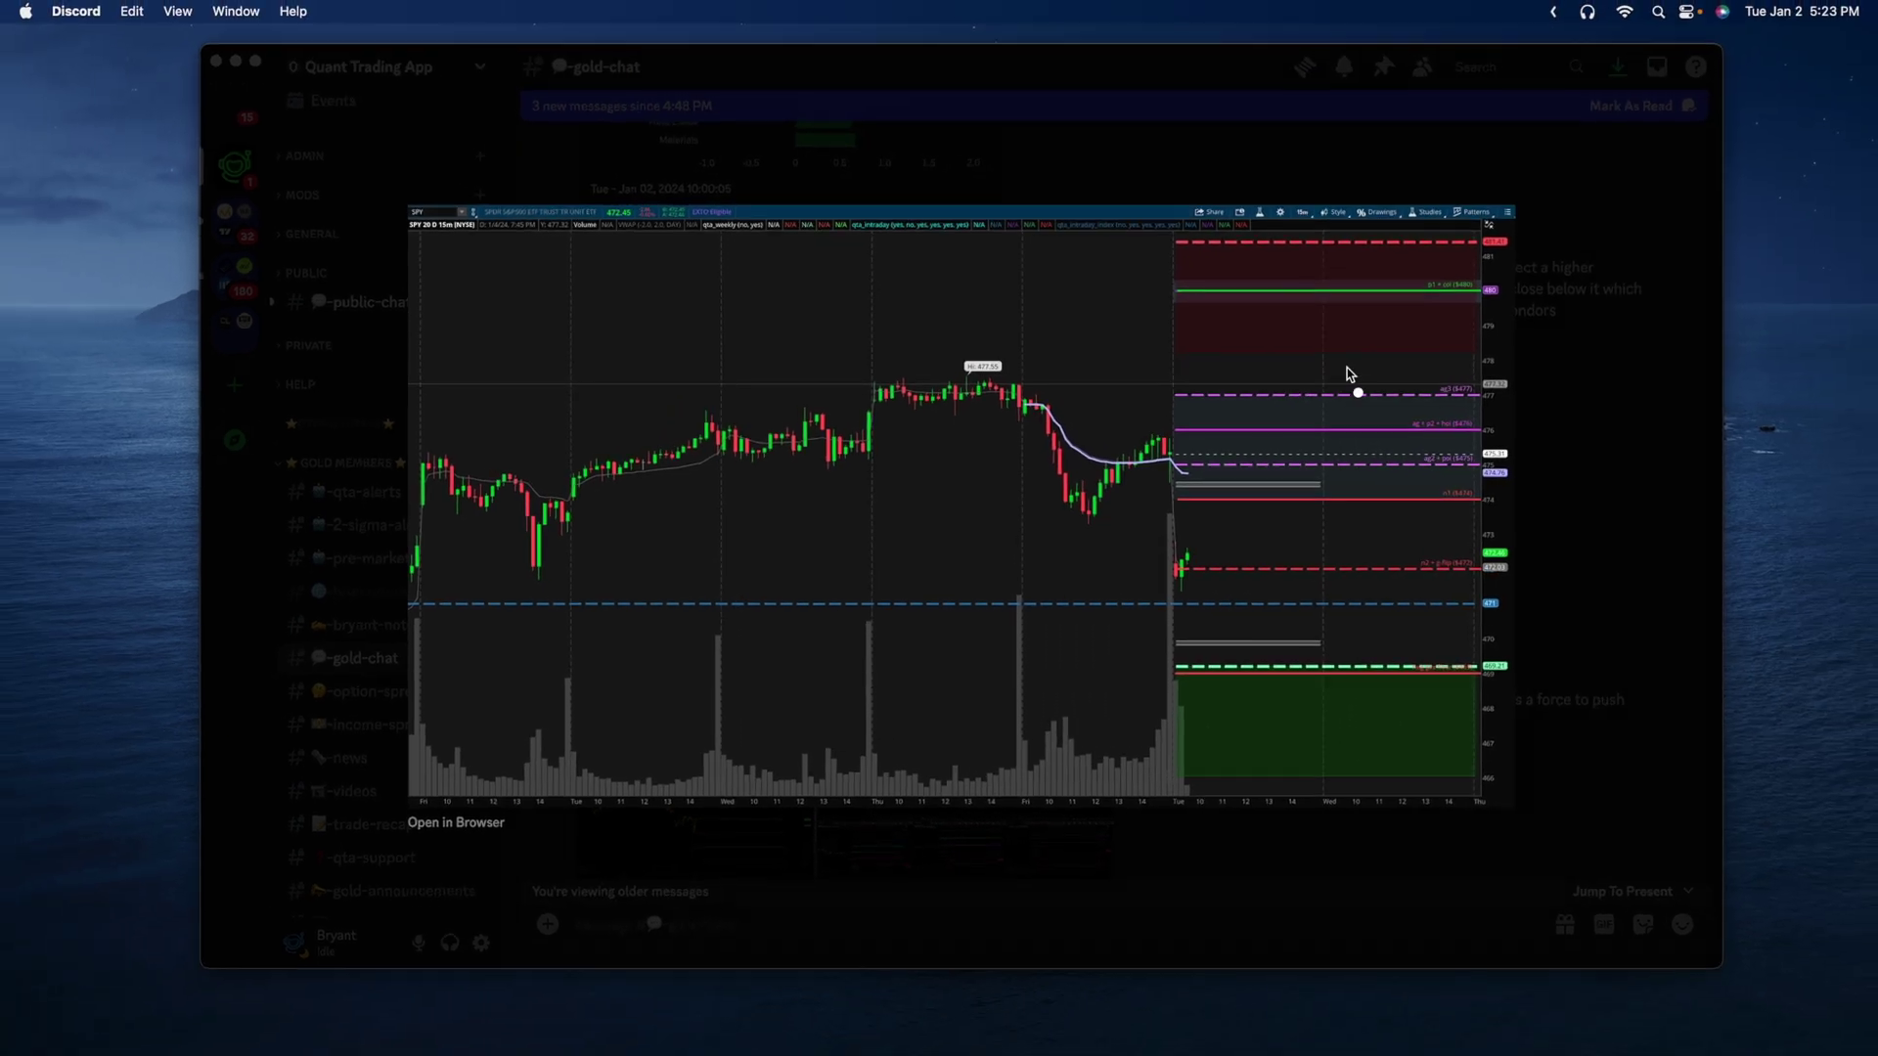
drag(1347, 368, 1399, 710)
click(1604, 454)
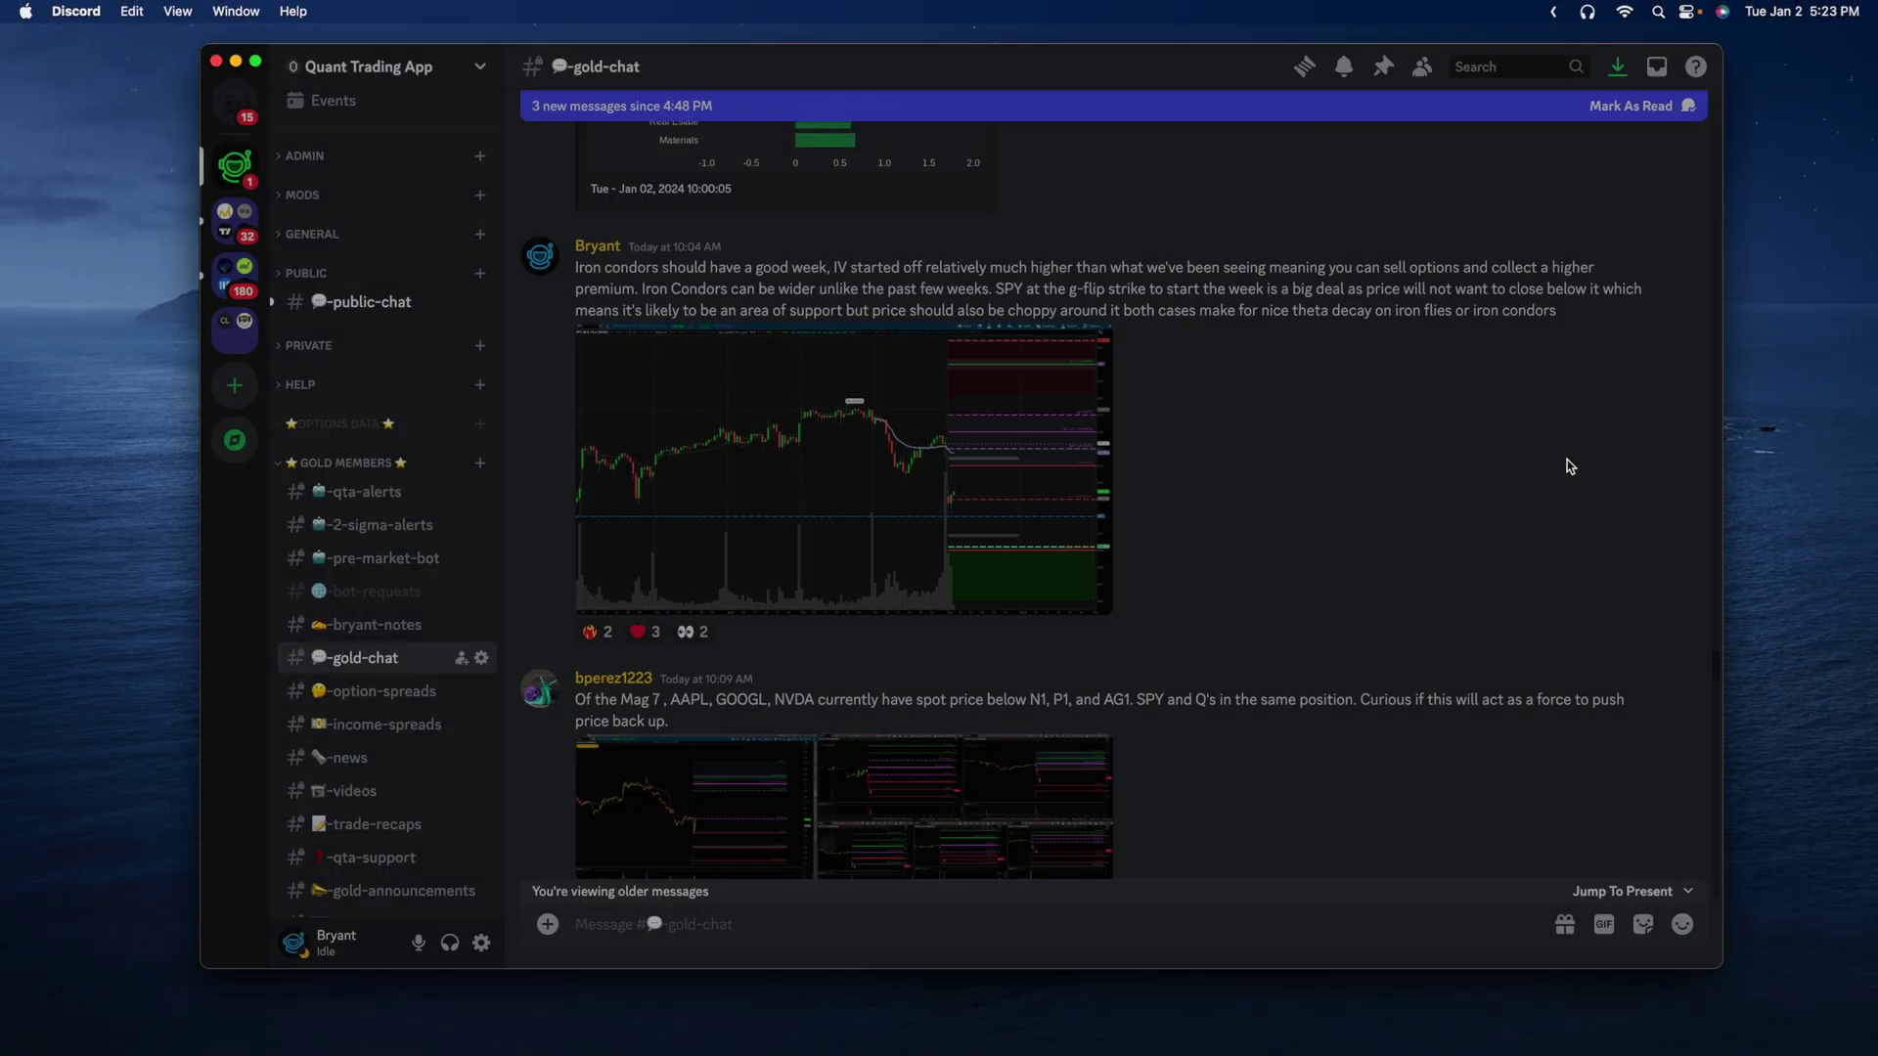
- Return to the charts, cross SPY's open at $472 with white strokes far above and below, and bracket SPX's Tuesday opening range
key(ctrl+Right)
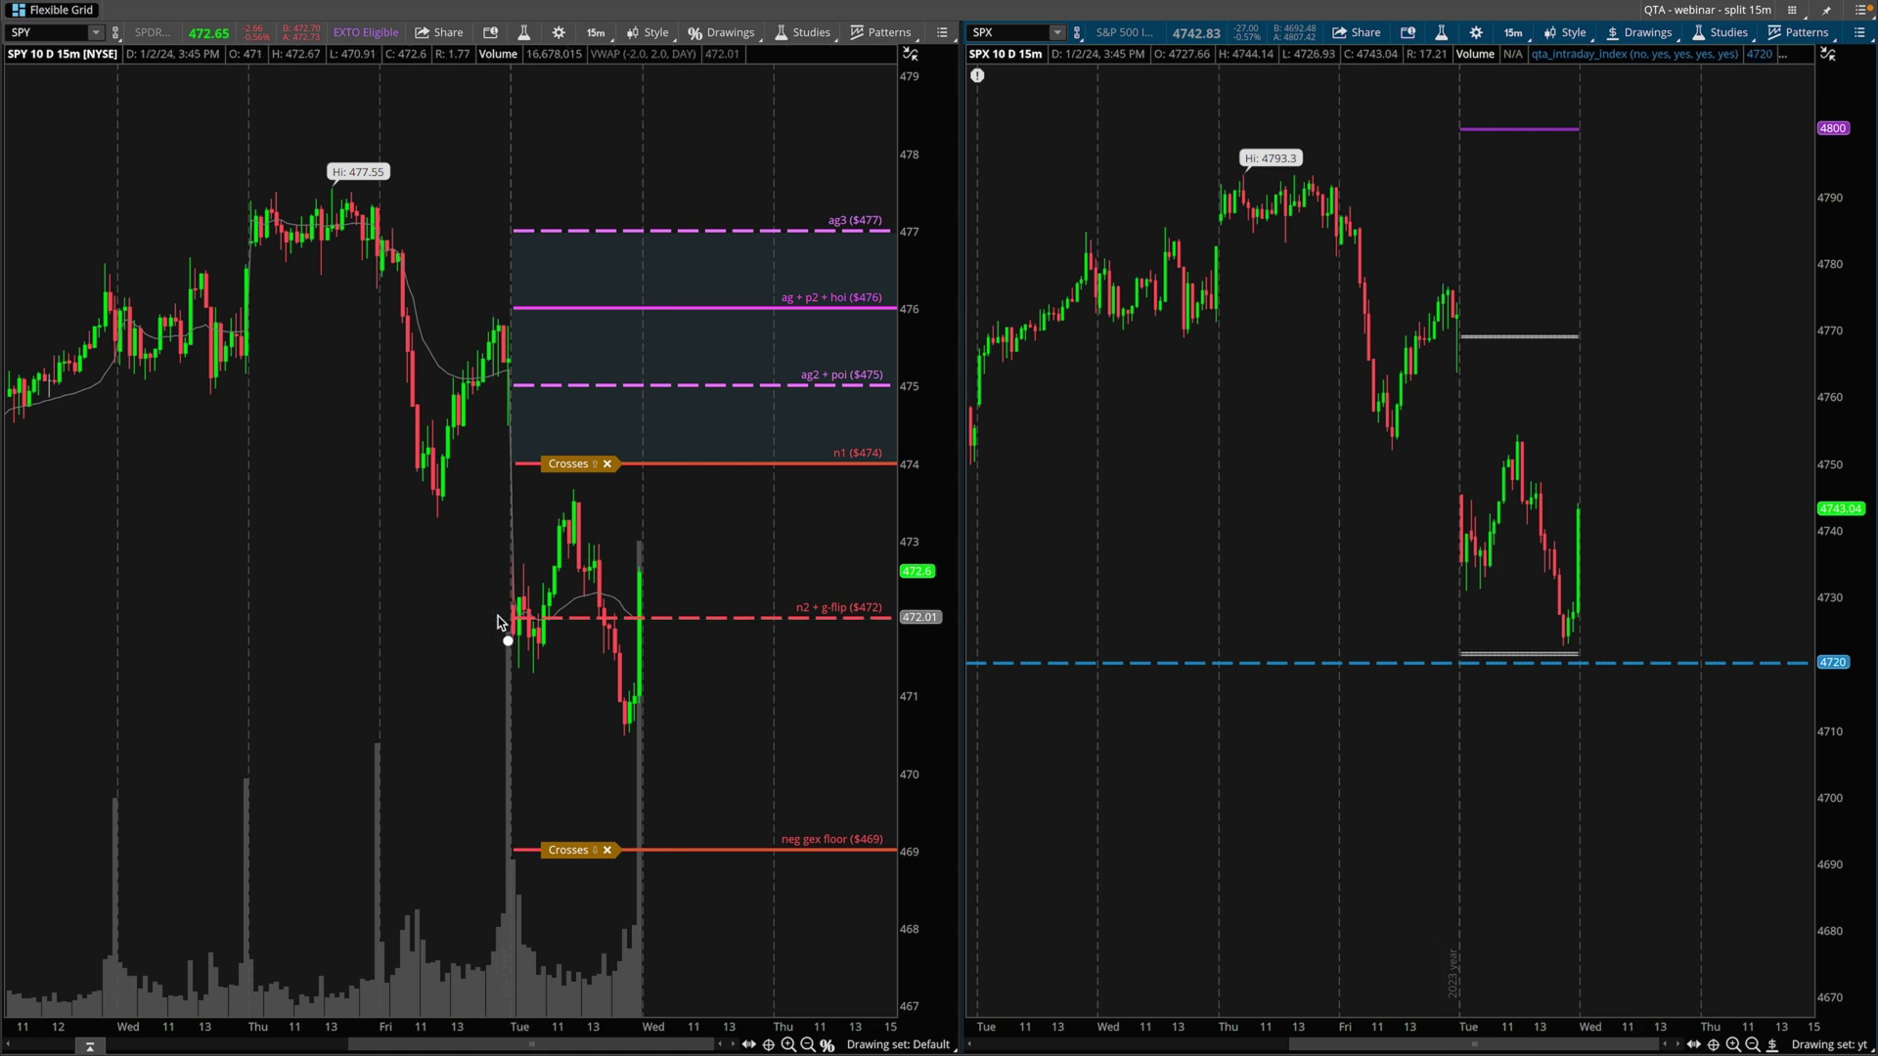
mouse_move(504, 604)
mouse_down()
mouse_move(545, 637)
mouse_move(541, 613)
mouse_up()
drag(503, 97, 772, 81)
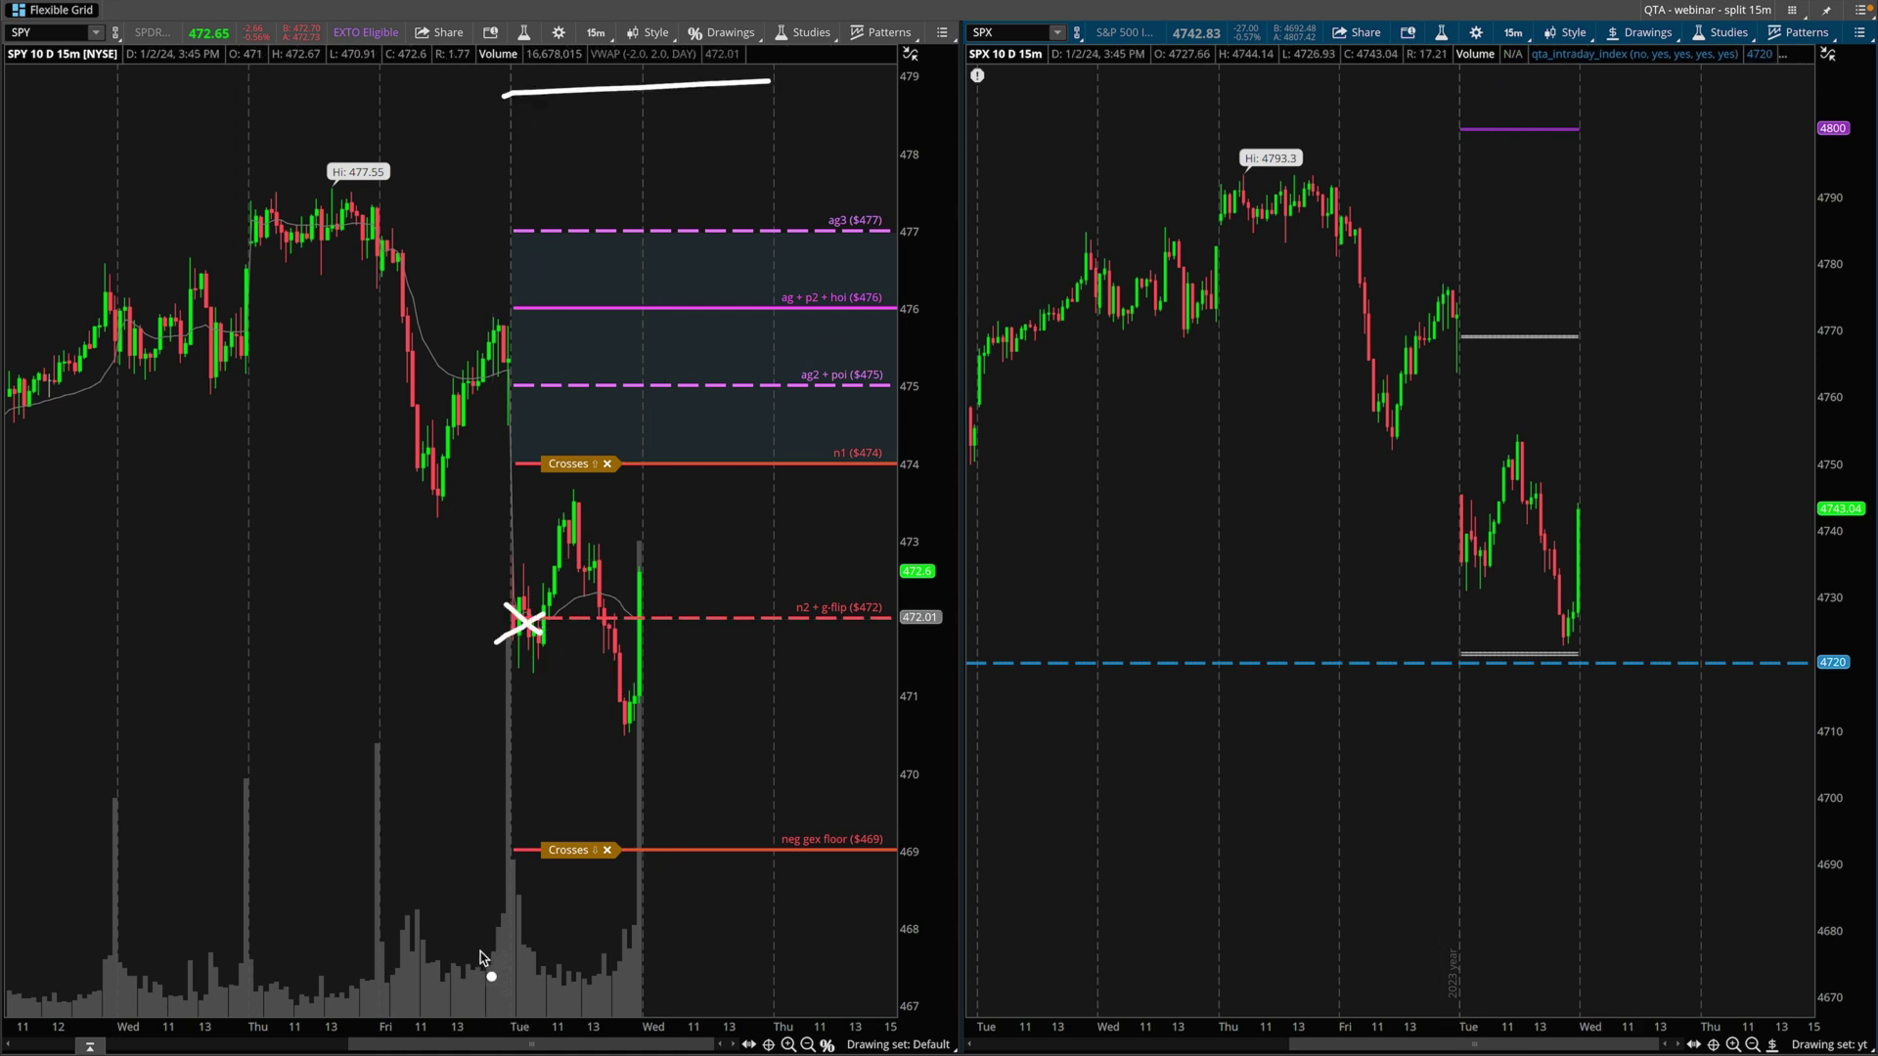
drag(521, 978, 689, 961)
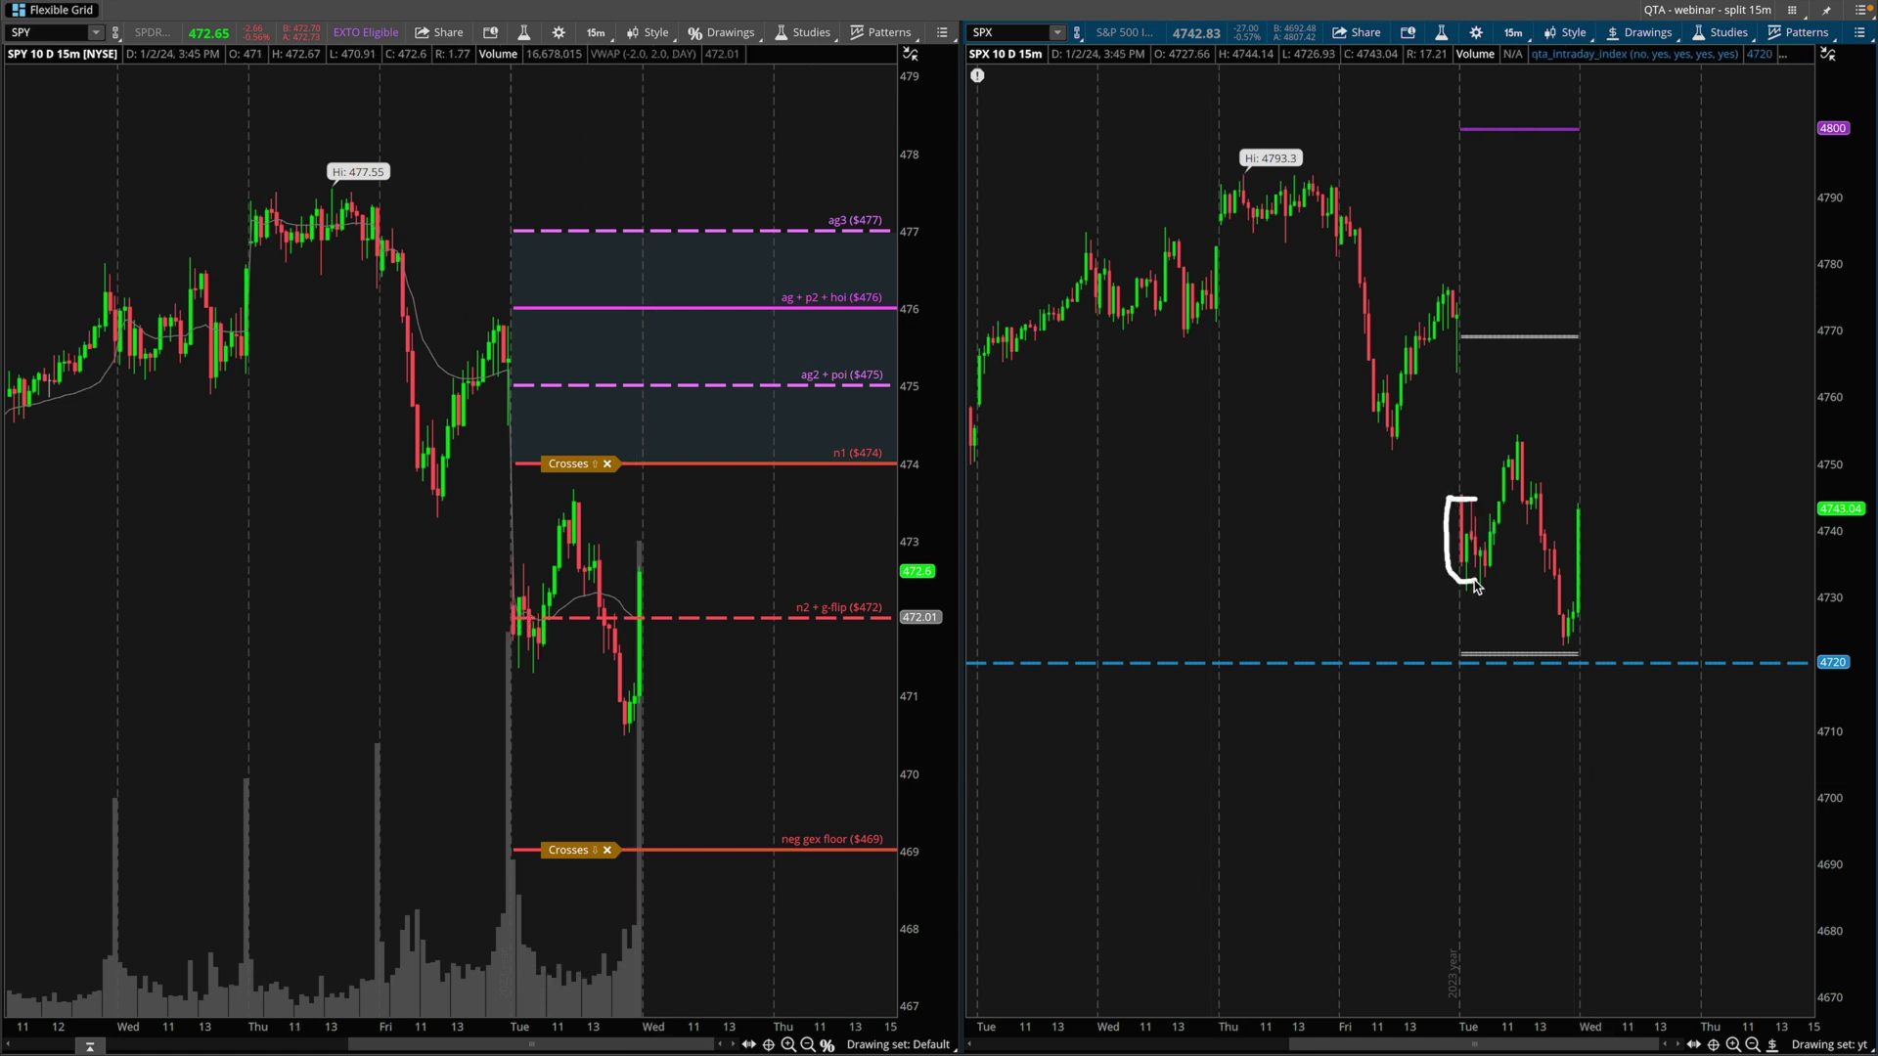
drag(1477, 587, 1481, 512)
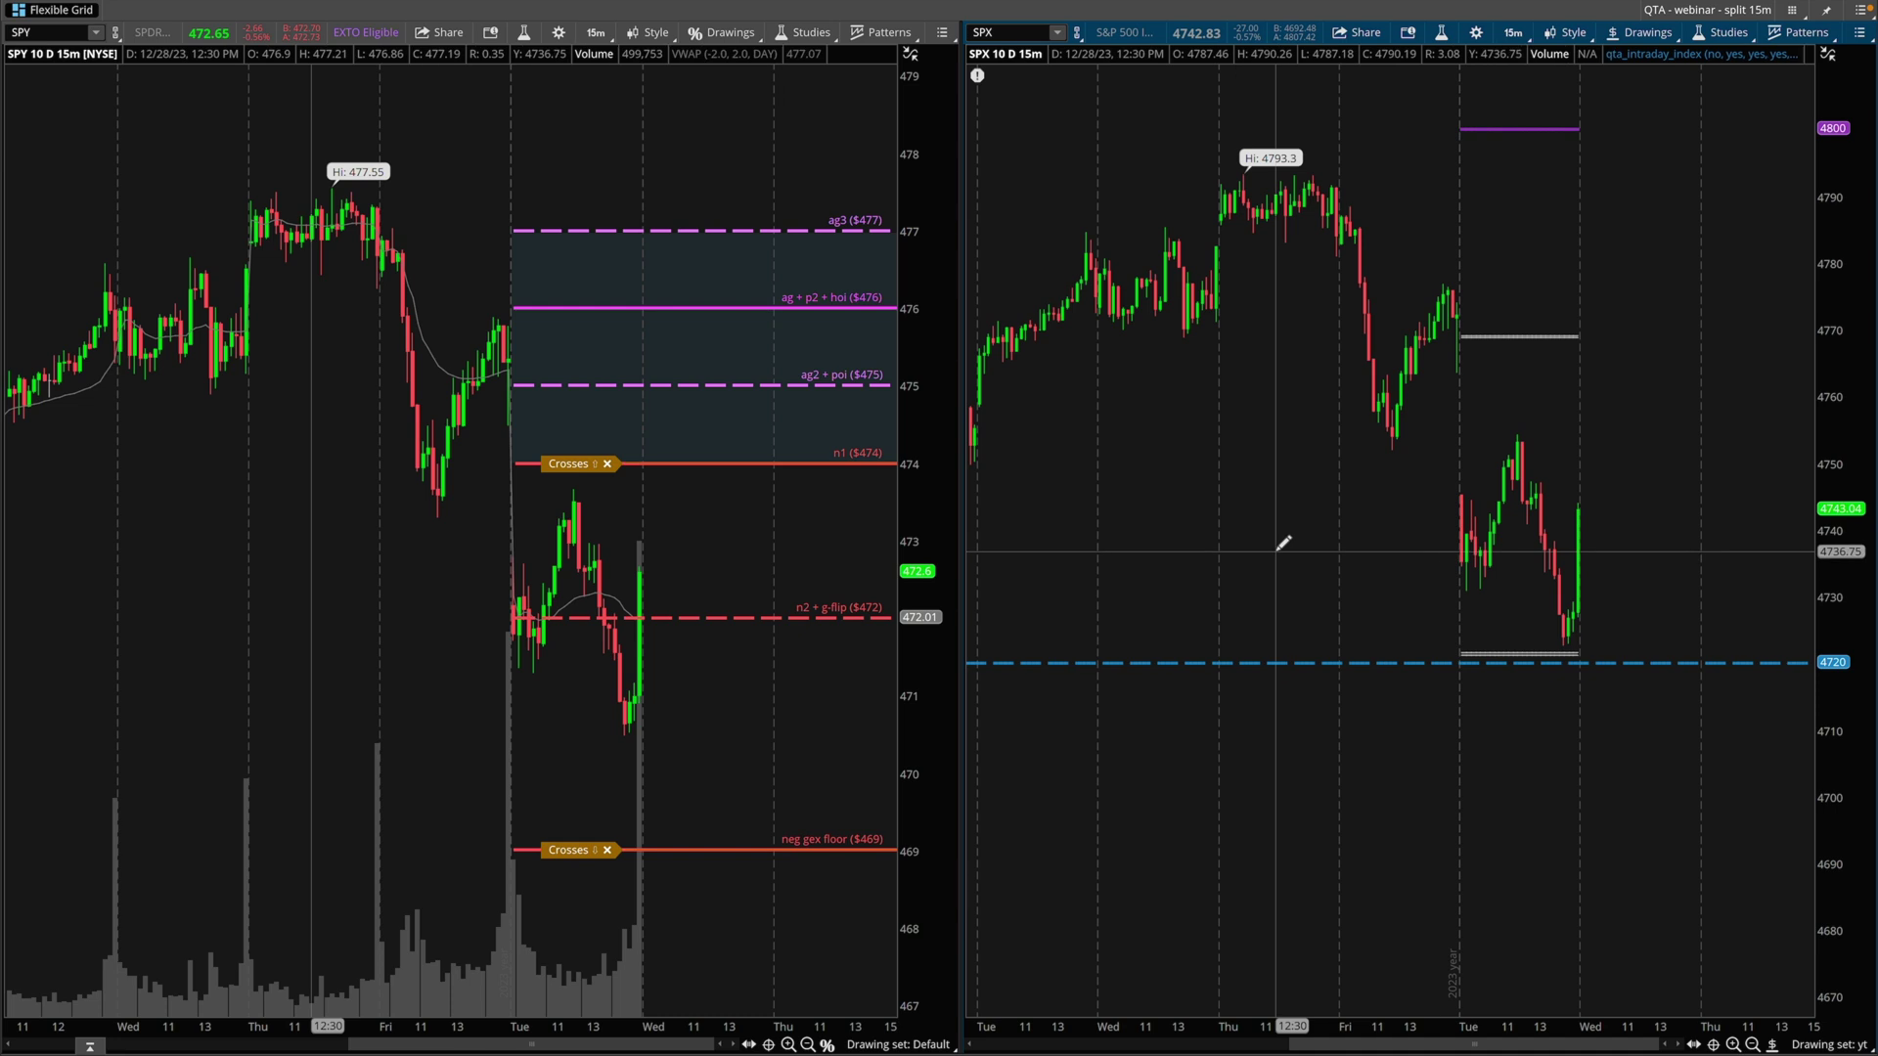
- Switch to OptionStrat to examine the SPX Jan 2nd 4705/4735/4745/4775 iron condor, and return to the charts
key(ctrl+Right)
click(768, 43)
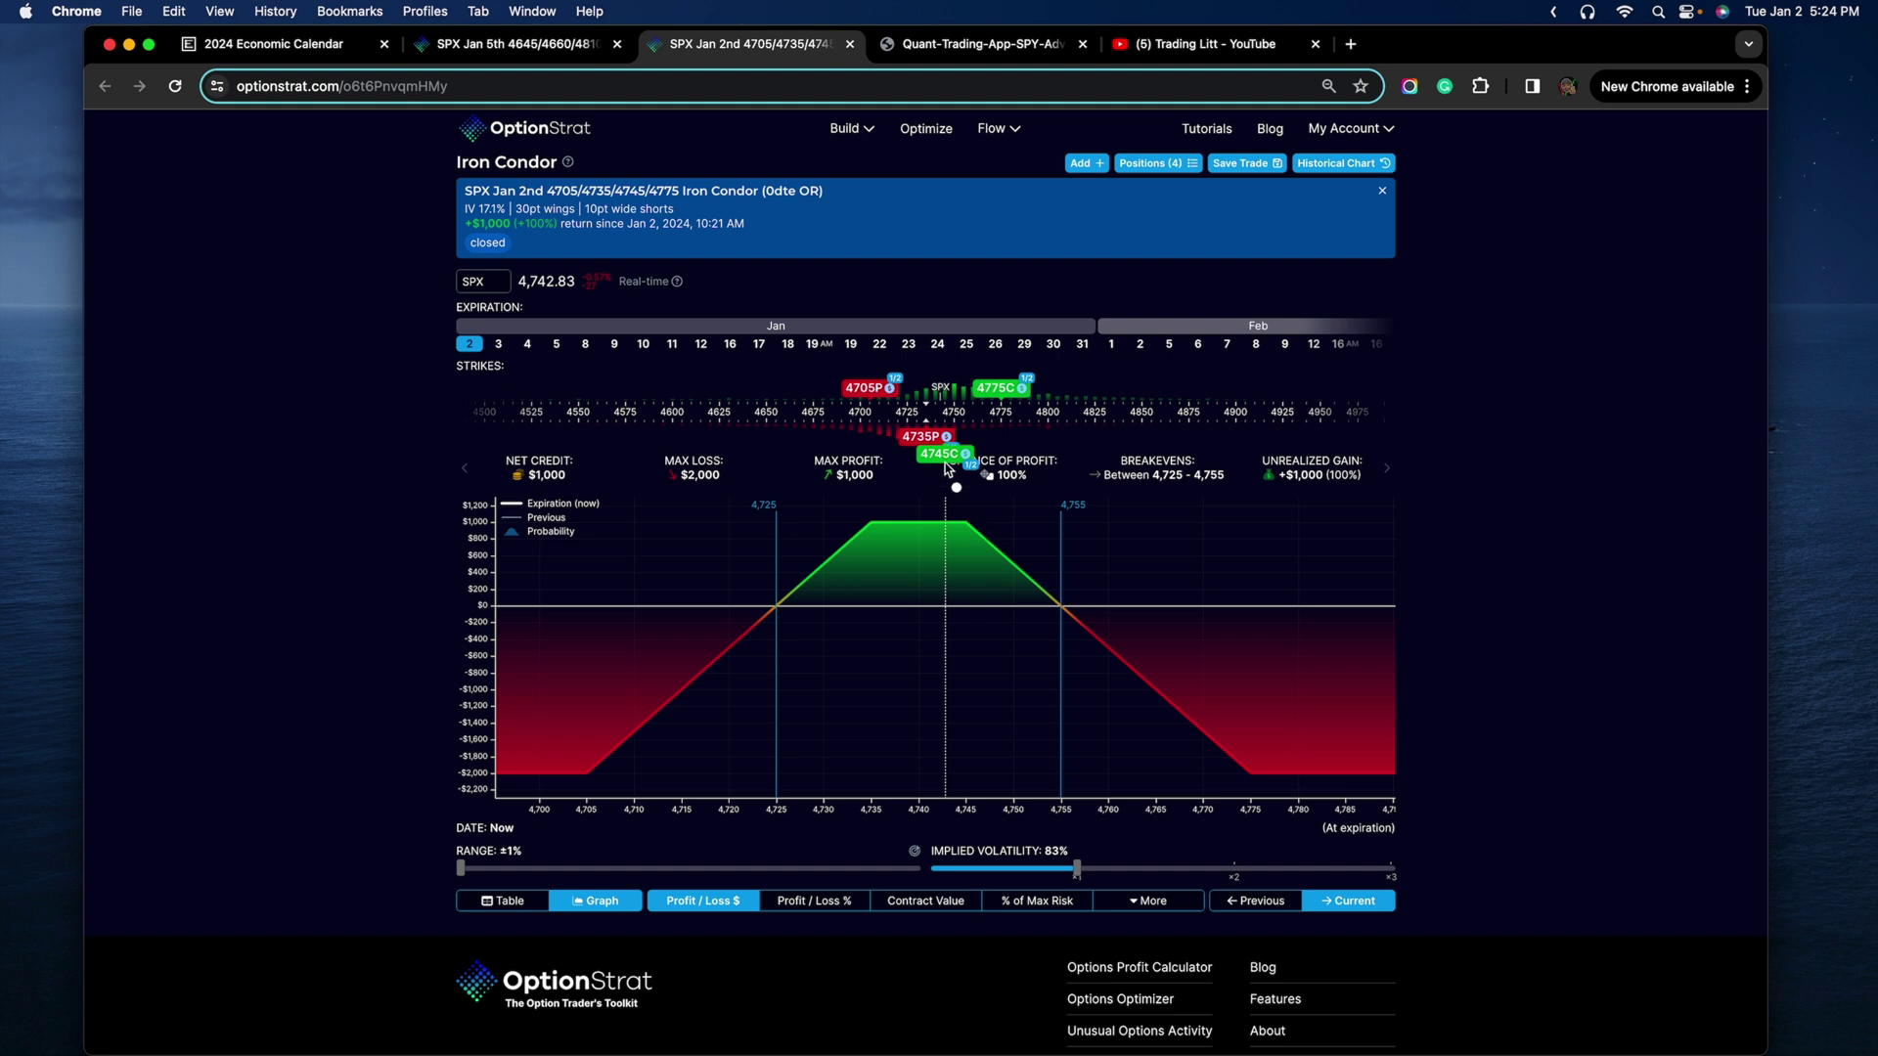
key(ctrl+Right)
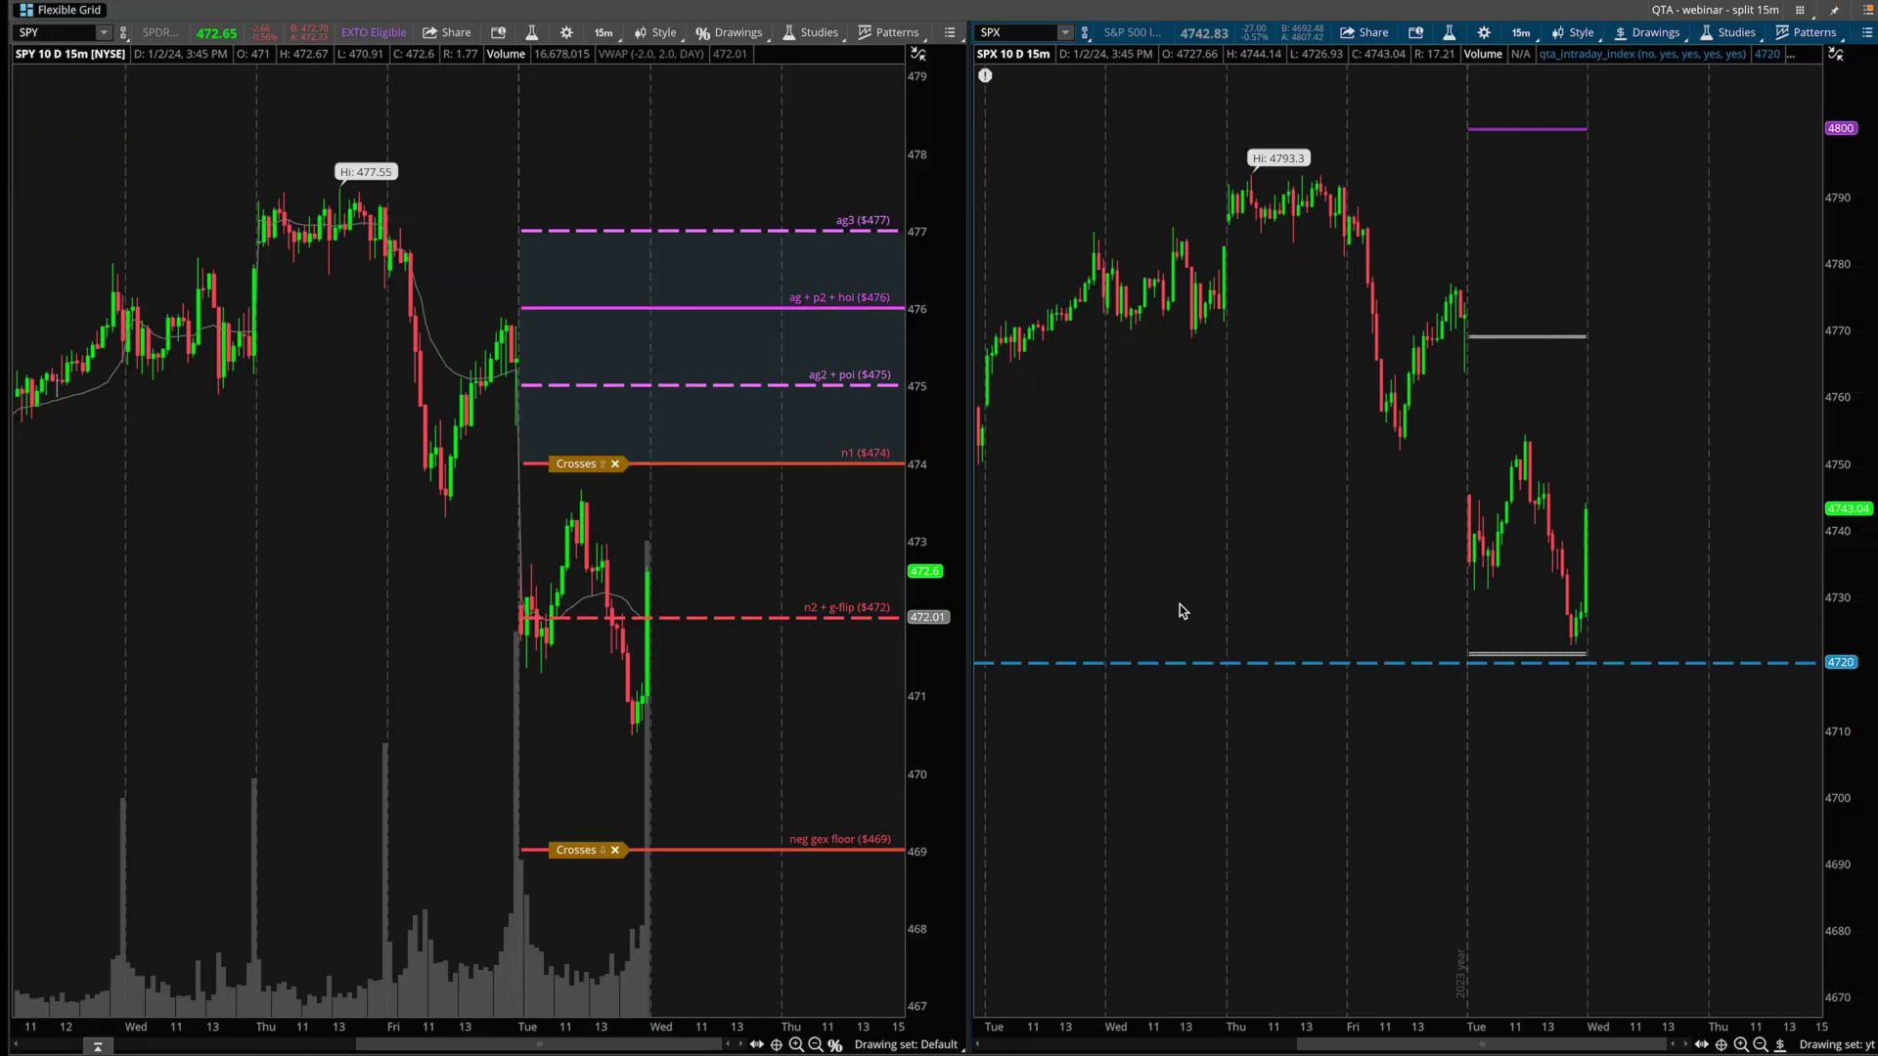
- Place price level lines at $4745.36 and $4734.62 on the top and bottom of SPX's first Tuesday candle
drag(1308, 336, 1750, 879)
middle_click(1583, 401)
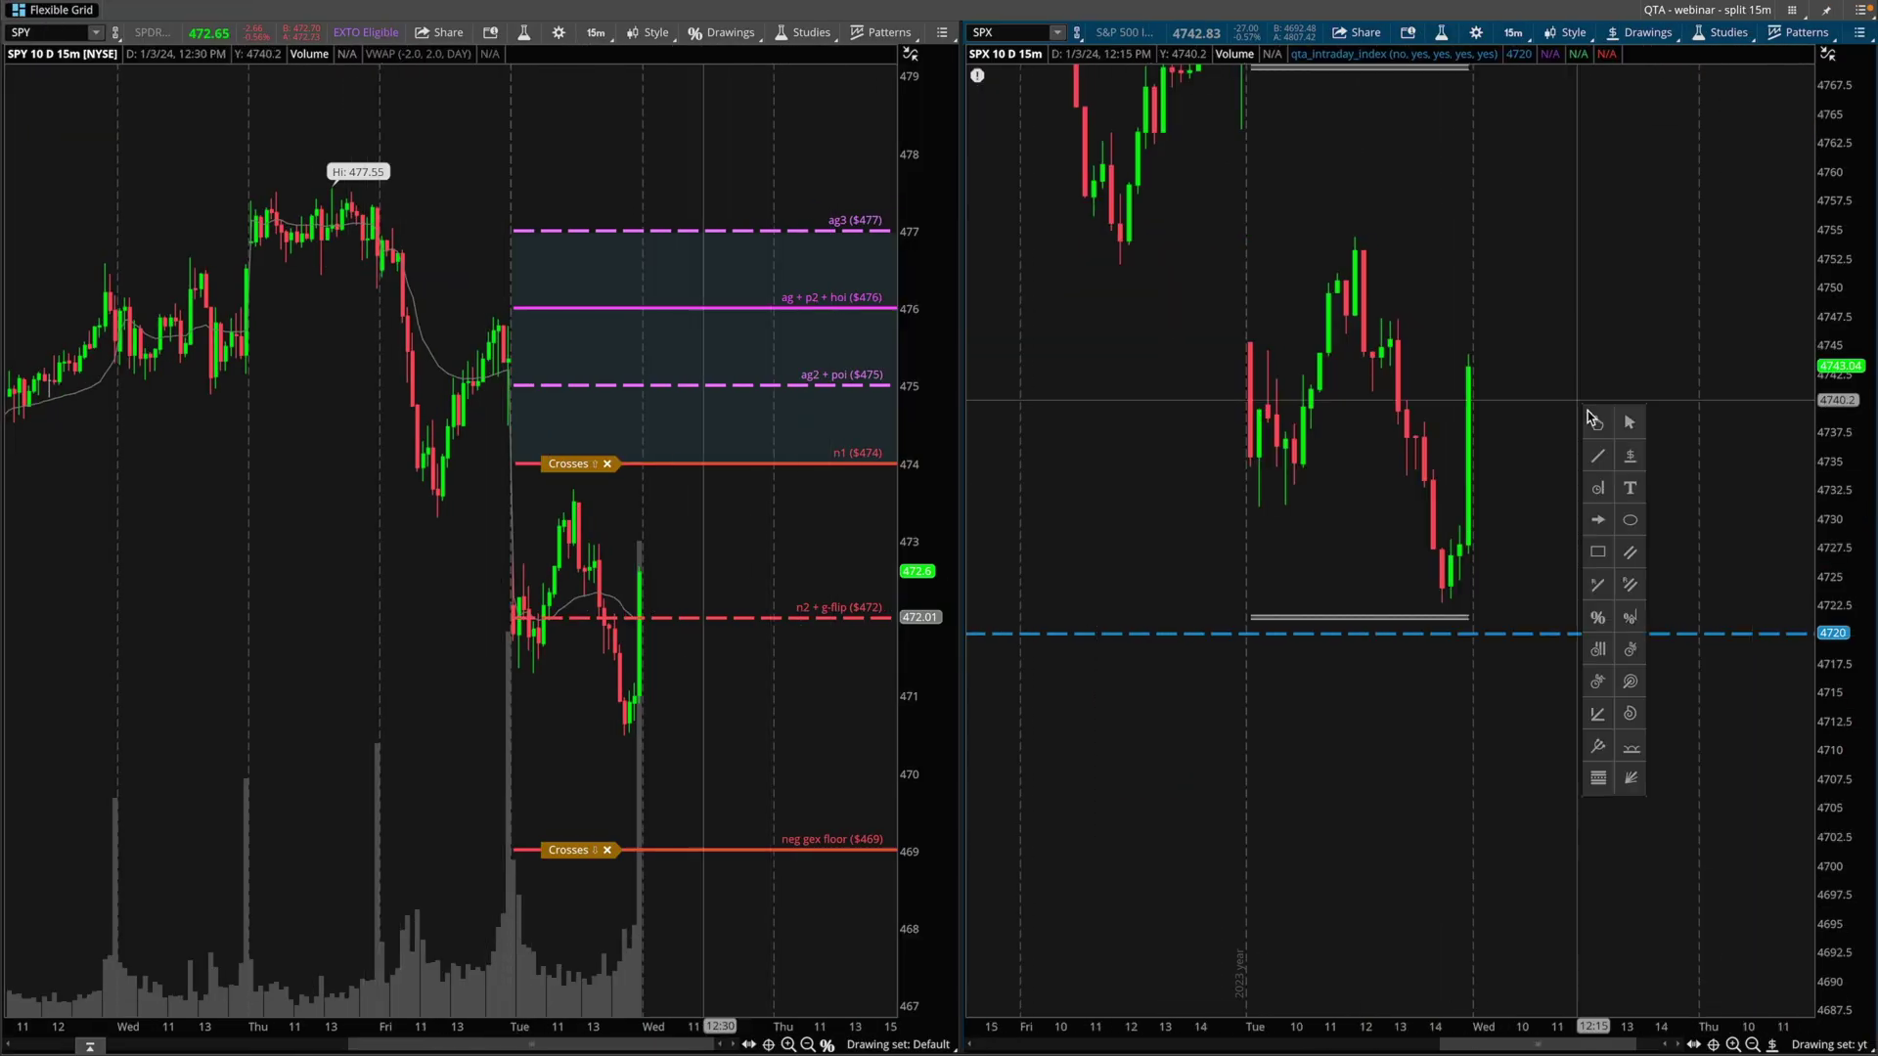
click(1630, 449)
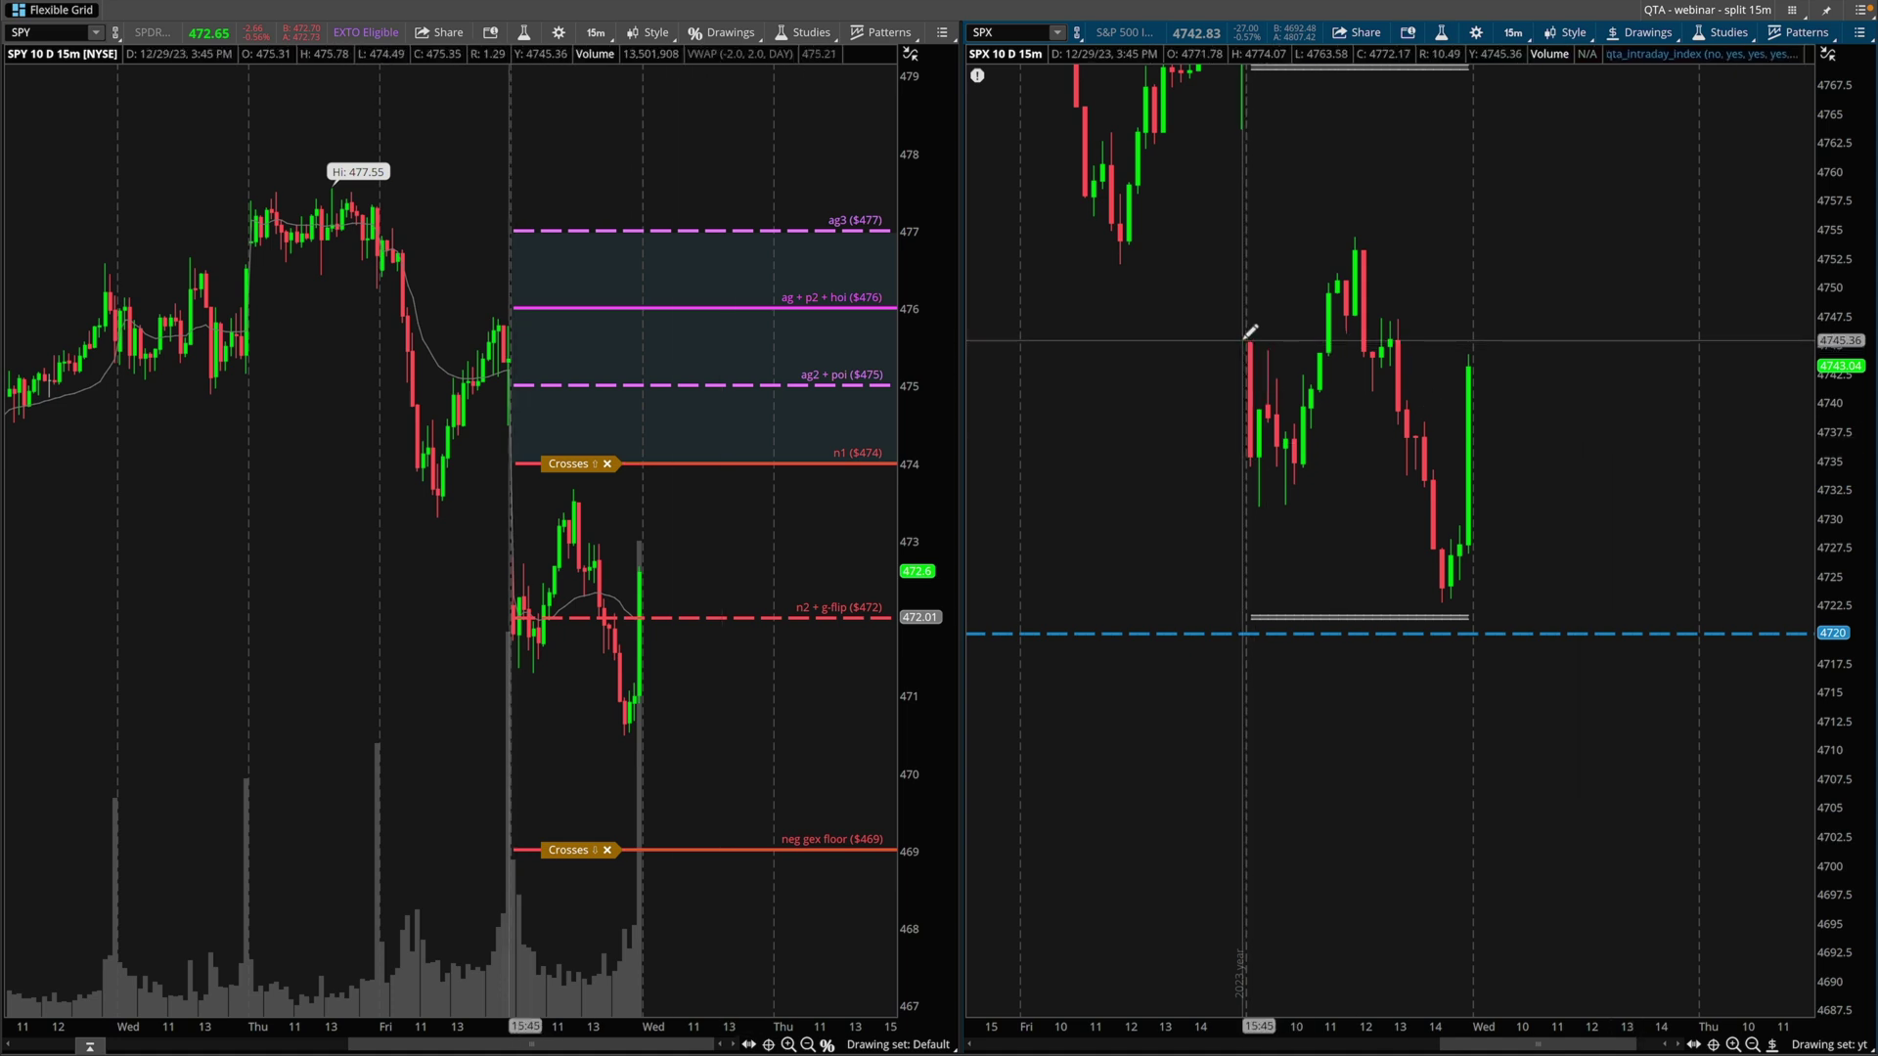
click(1248, 339)
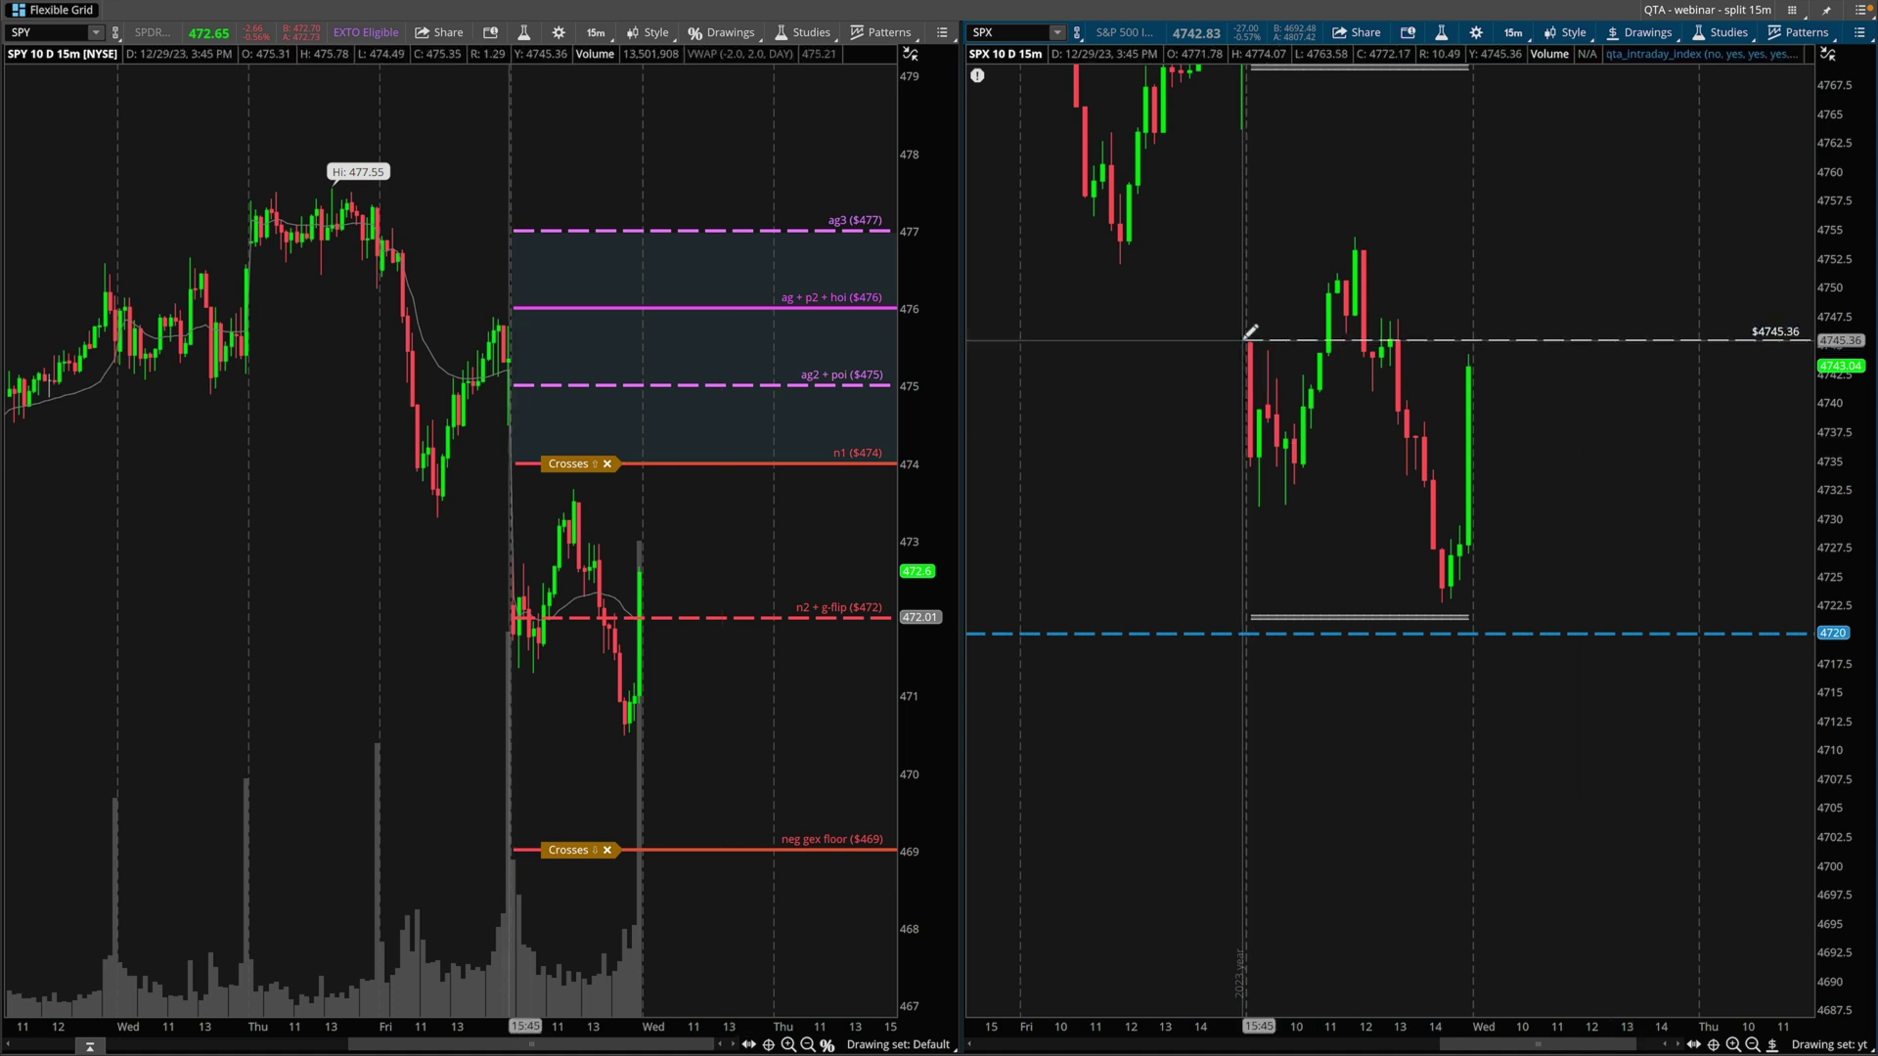
click(1250, 464)
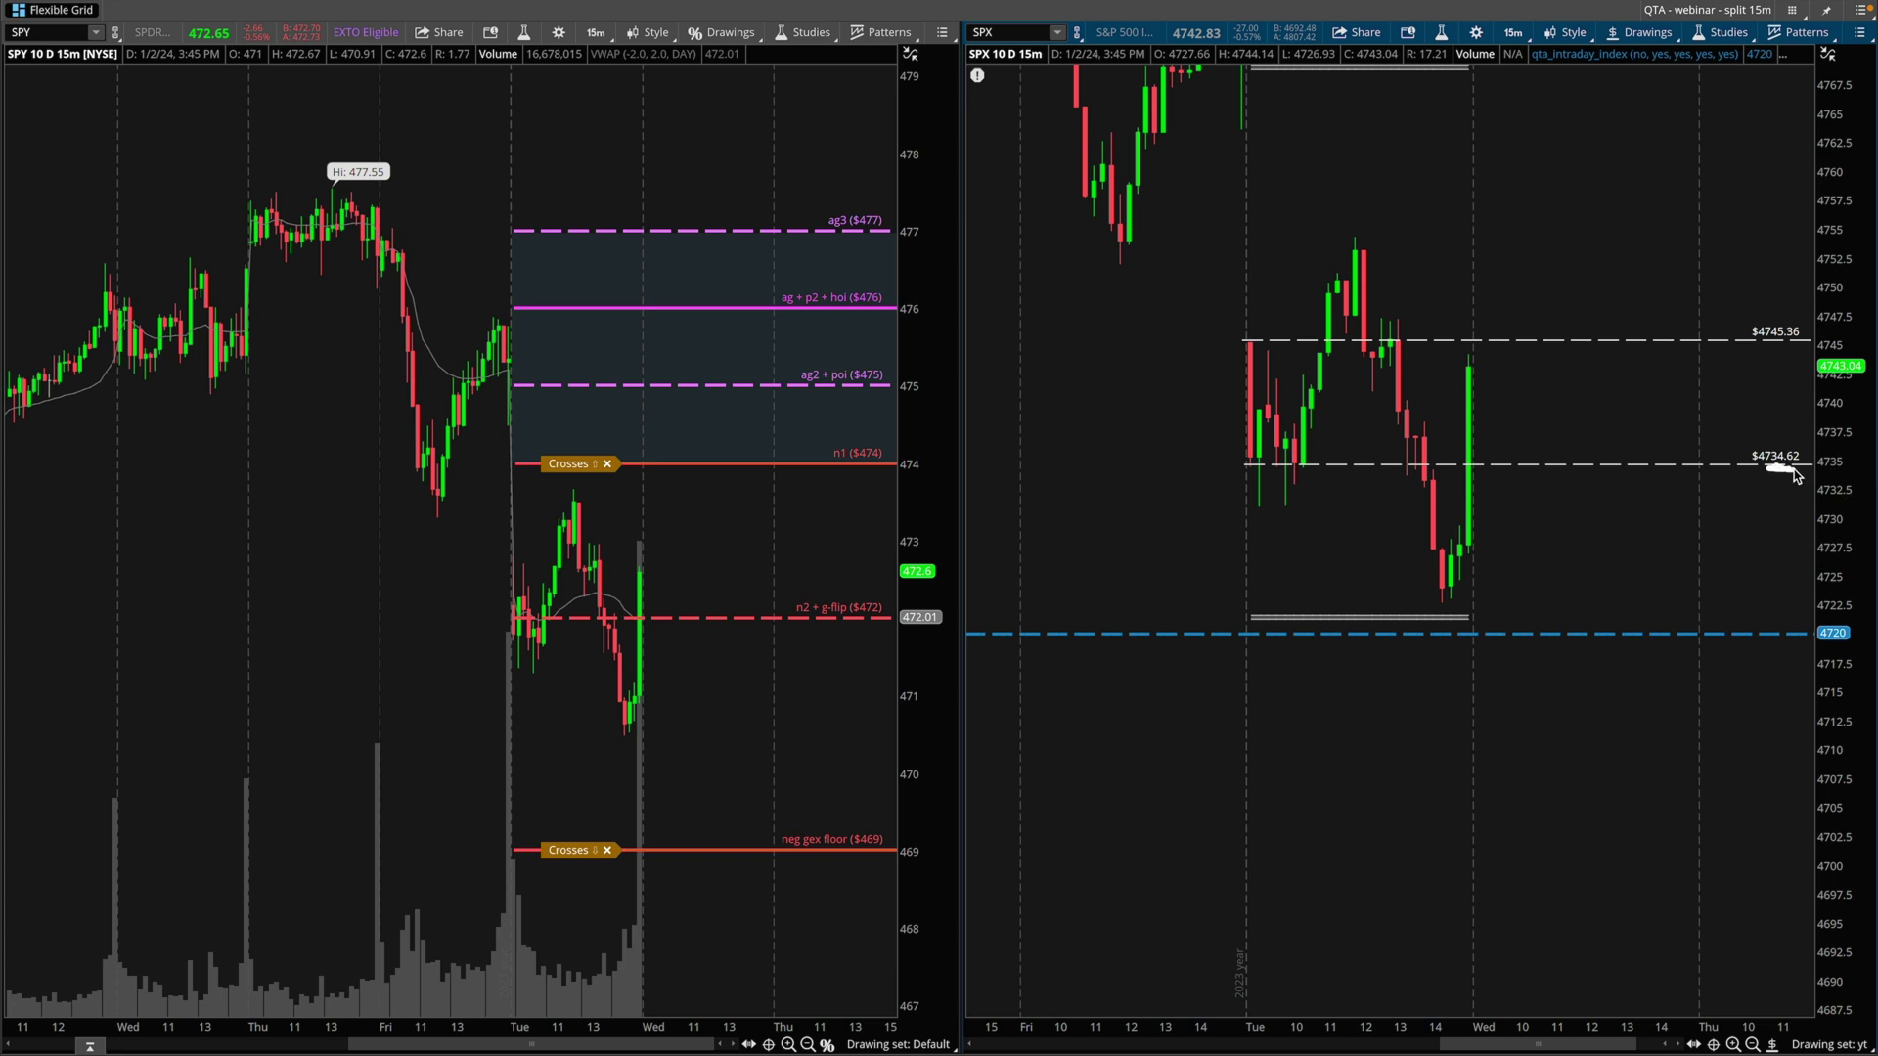
- Recheck the iron condor in OptionStrat, write ".05" and ".10" in white below SPX's price, and clear the marks
key(ctrl+Left)
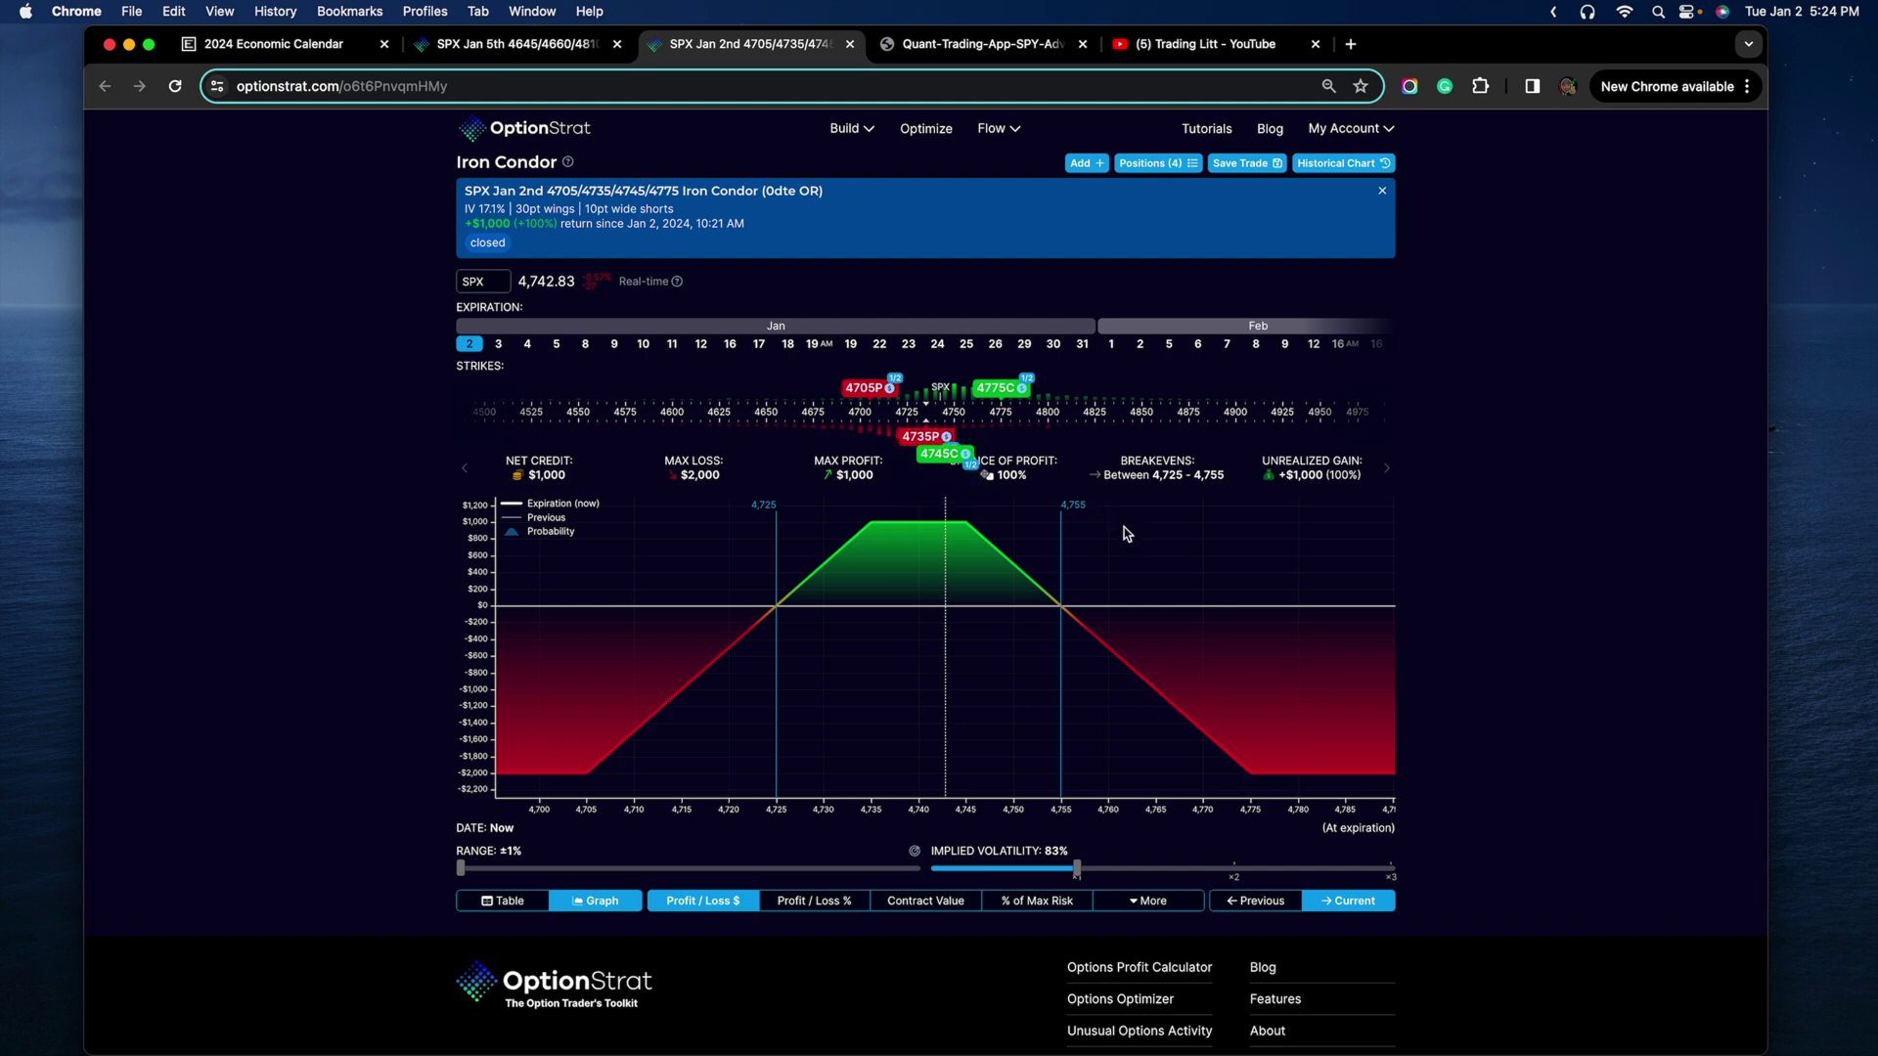
key(ctrl+Right)
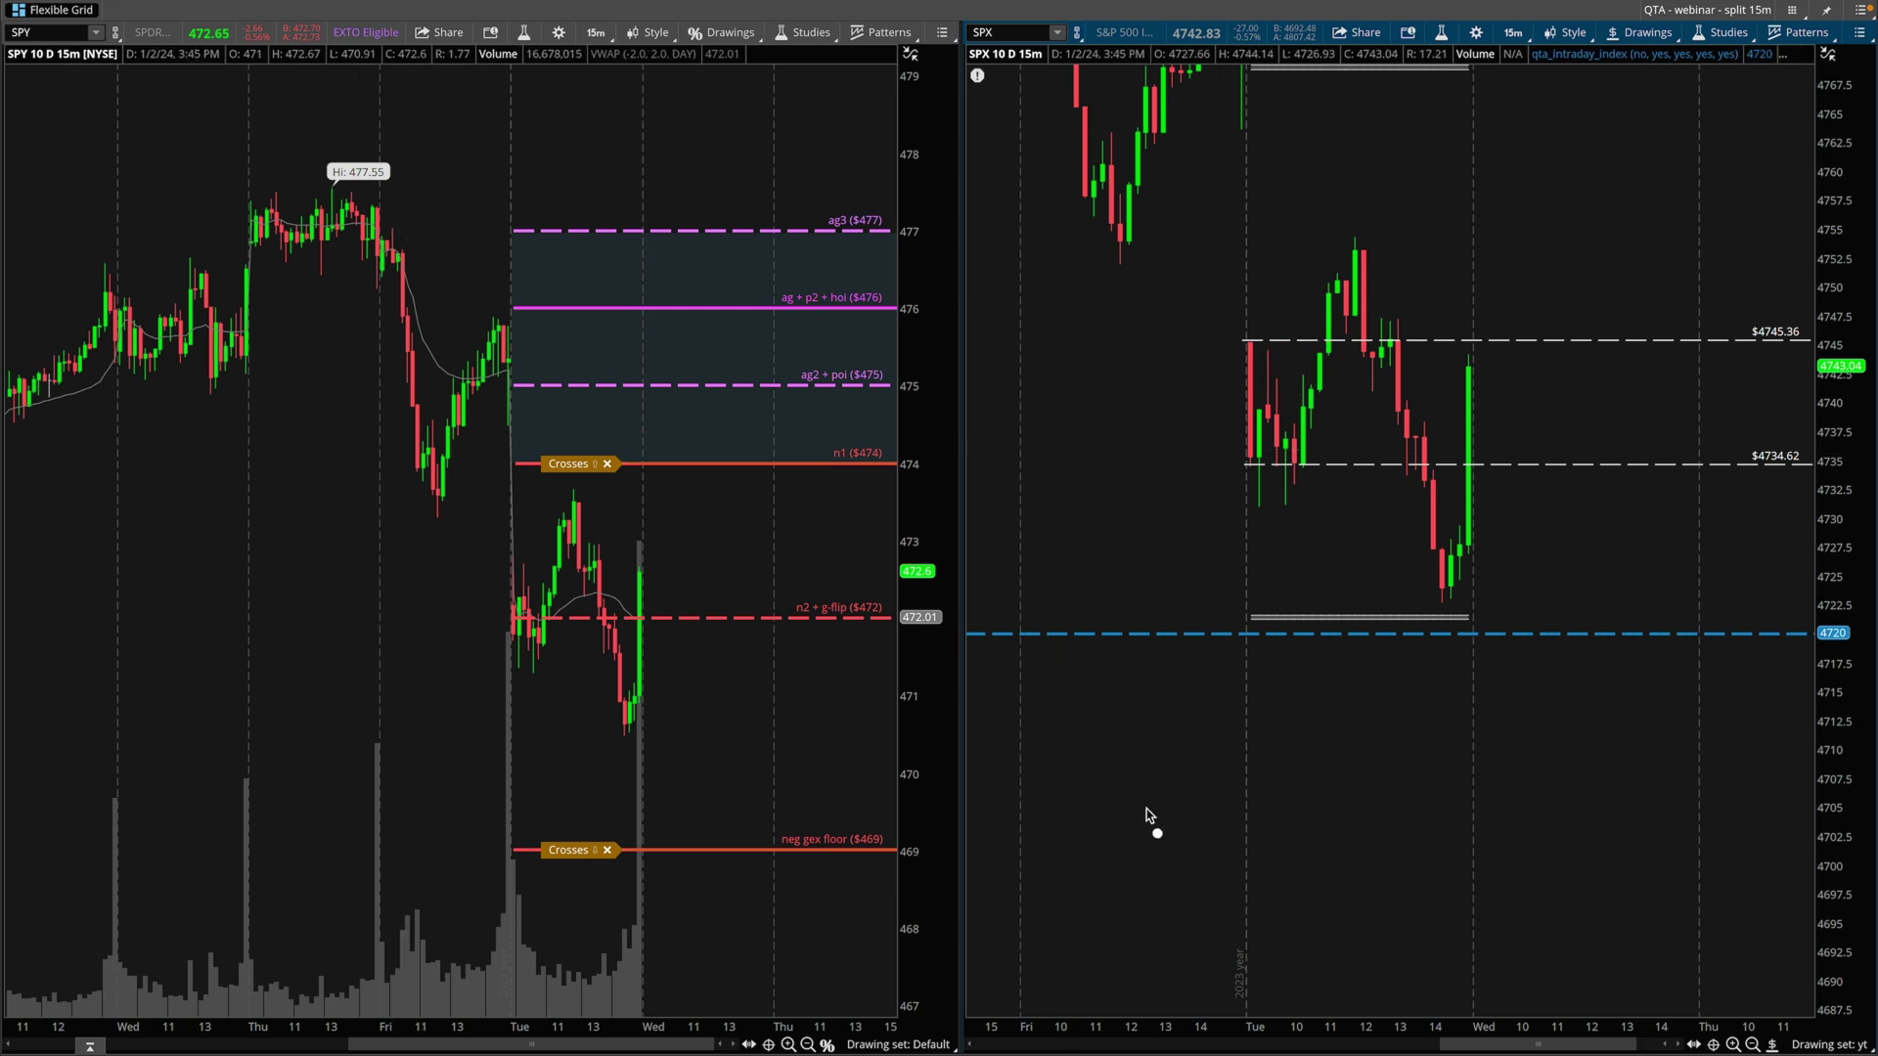
drag(1261, 729, 1263, 730)
mouse_move(1408, 729)
mouse_down()
mouse_move(1446, 809)
mouse_move(1369, 834)
mouse_up()
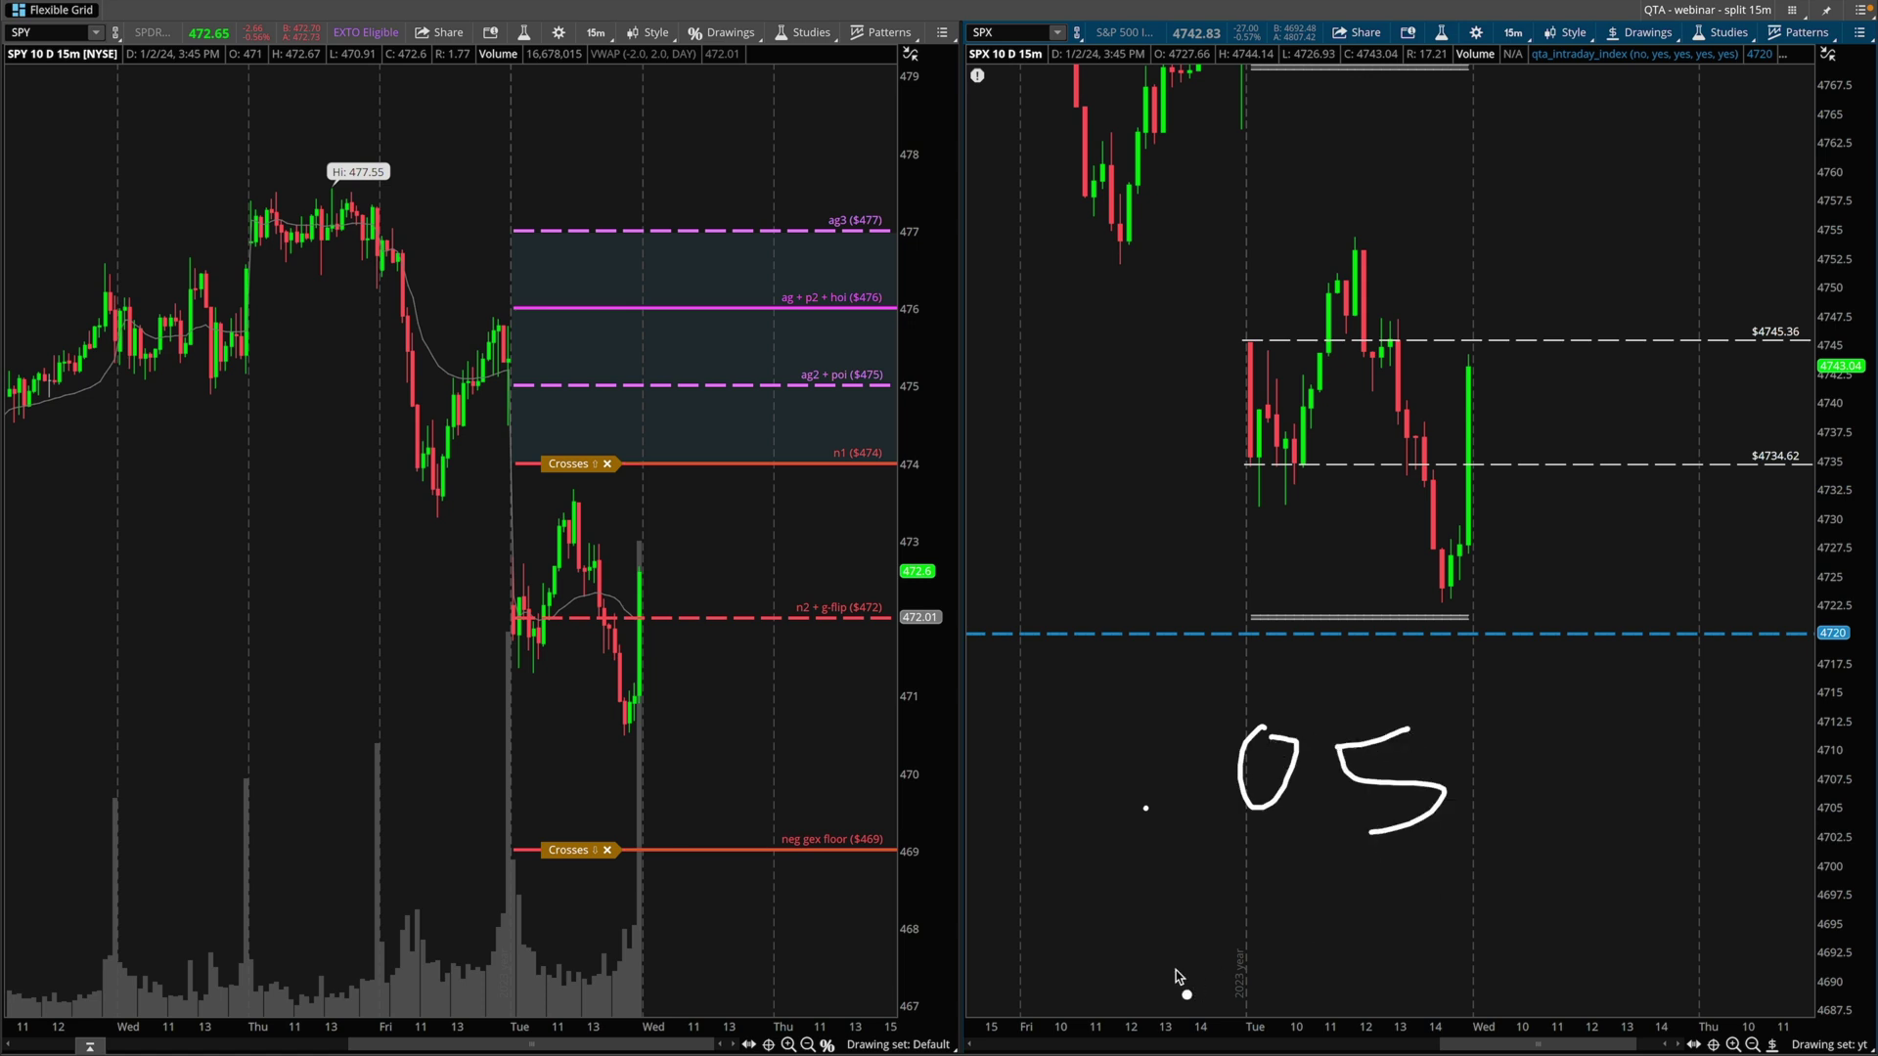
drag(1234, 887, 1237, 968)
drag(1315, 870, 1279, 892)
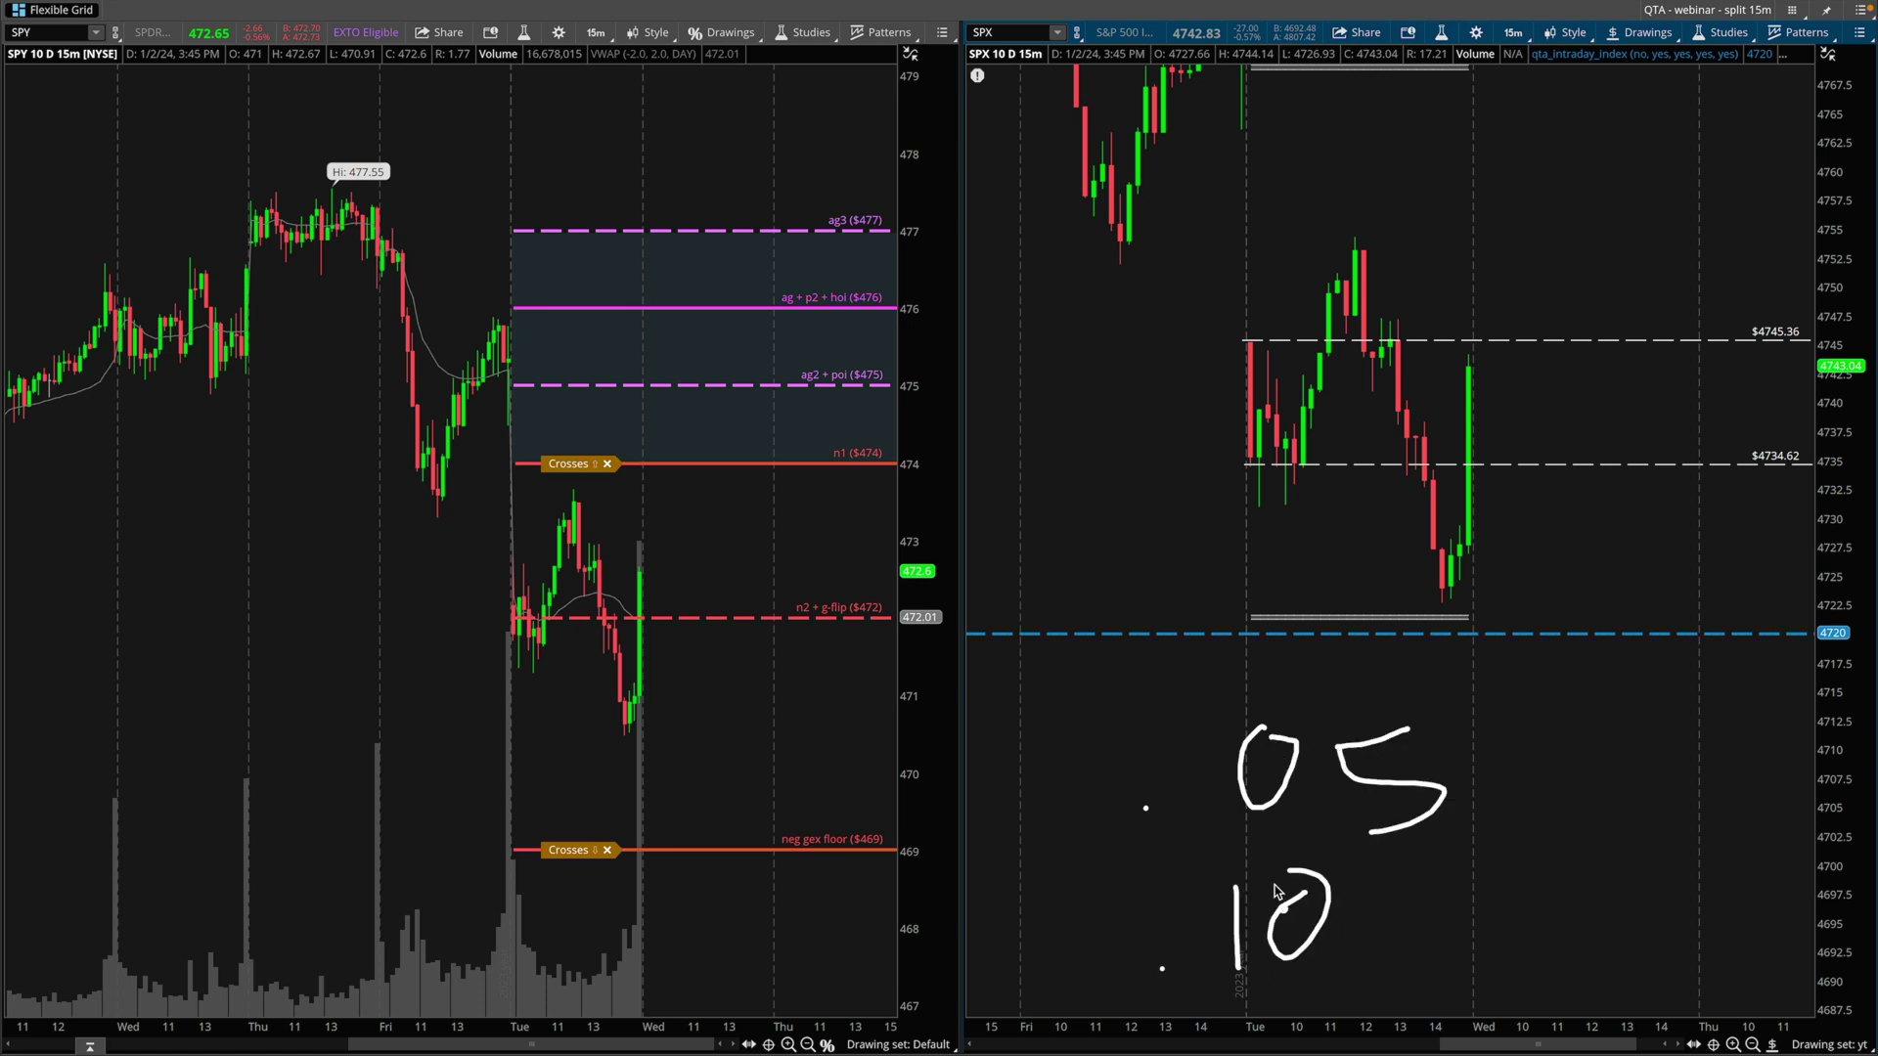
mouse_move(1497, 201)
mouse_down()
mouse_move(1604, 260)
mouse_move(1592, 301)
mouse_move(1544, 339)
mouse_up()
mouse_move(1663, 251)
mouse_down()
mouse_move(1614, 327)
mouse_move(1665, 253)
mouse_up()
click(1500, 308)
key(Delete)
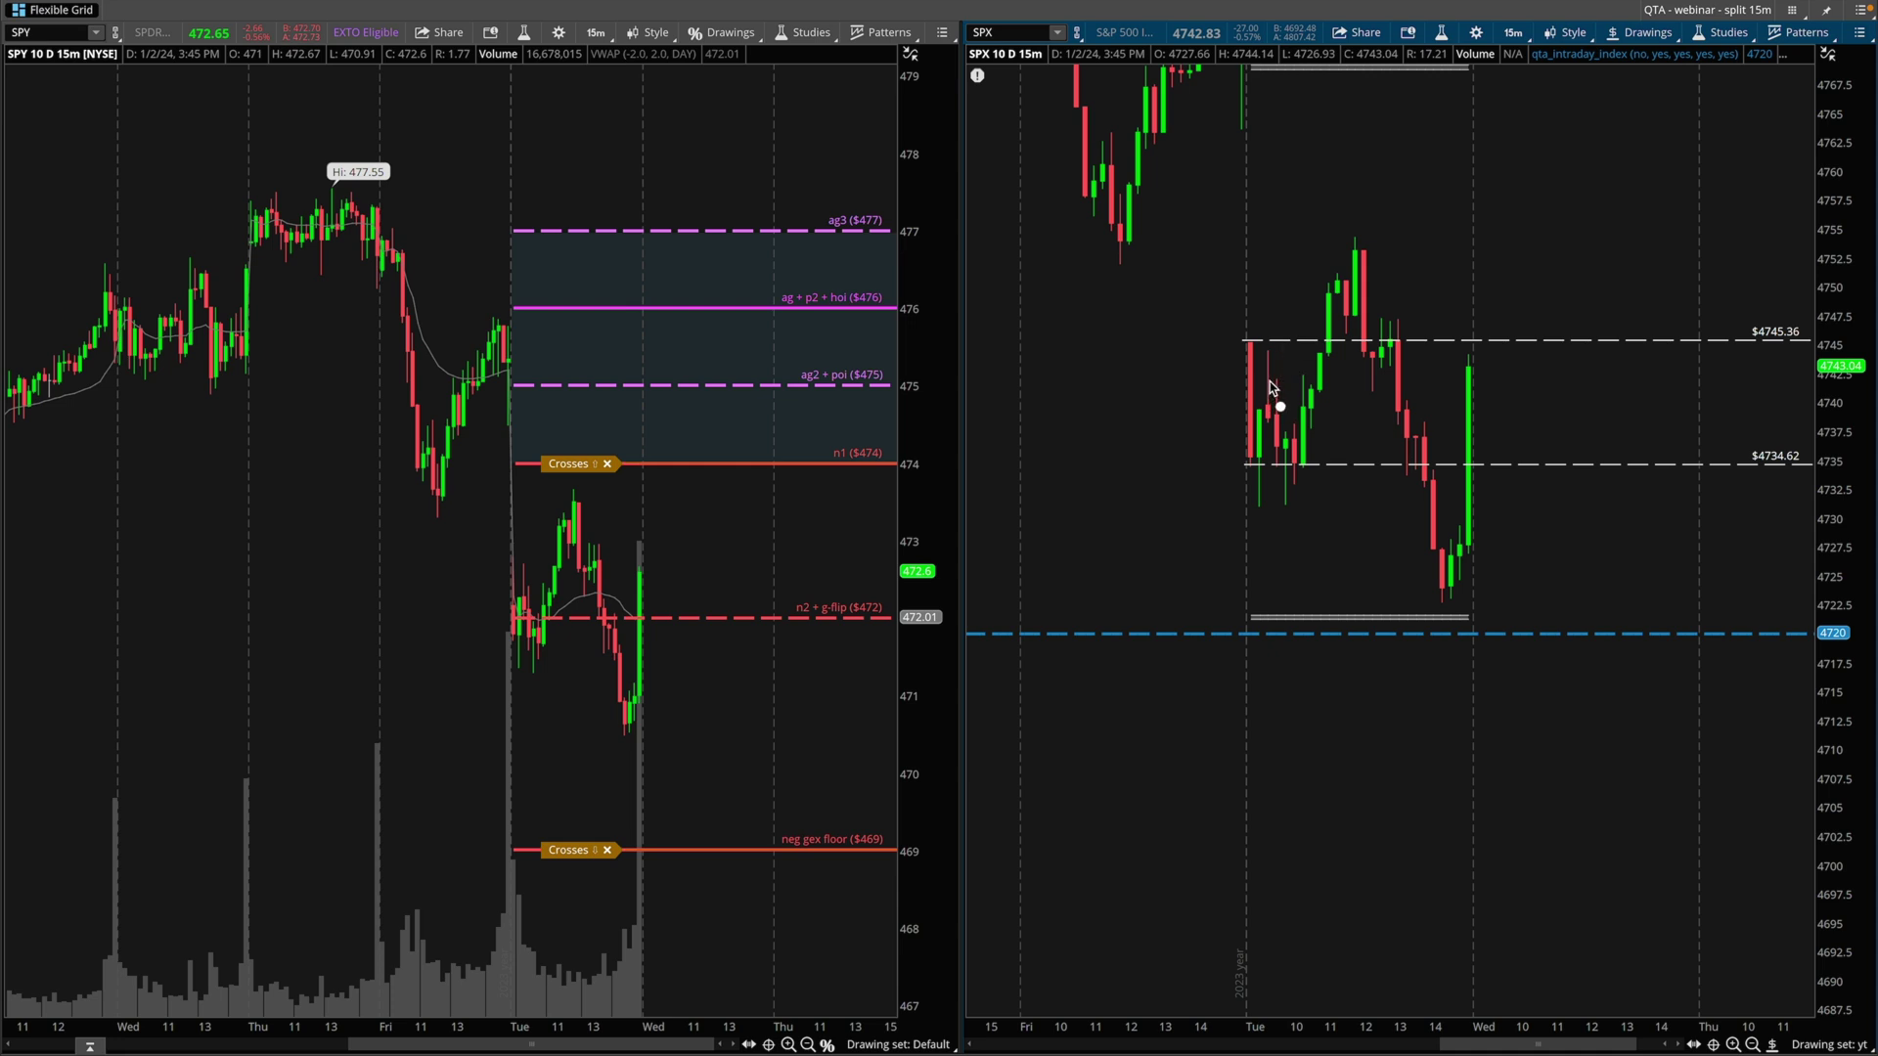
- Cross the SPX lines at $4745.36 and $4734.62 in white, add strokes near 4760 and 4720, and clear the marks
drag(1278, 329, 1289, 341)
mouse_move(1275, 450)
mouse_down()
mouse_move(1298, 483)
mouse_move(1261, 496)
mouse_up()
drag(1264, 182, 1395, 178)
drag(1276, 626, 1391, 643)
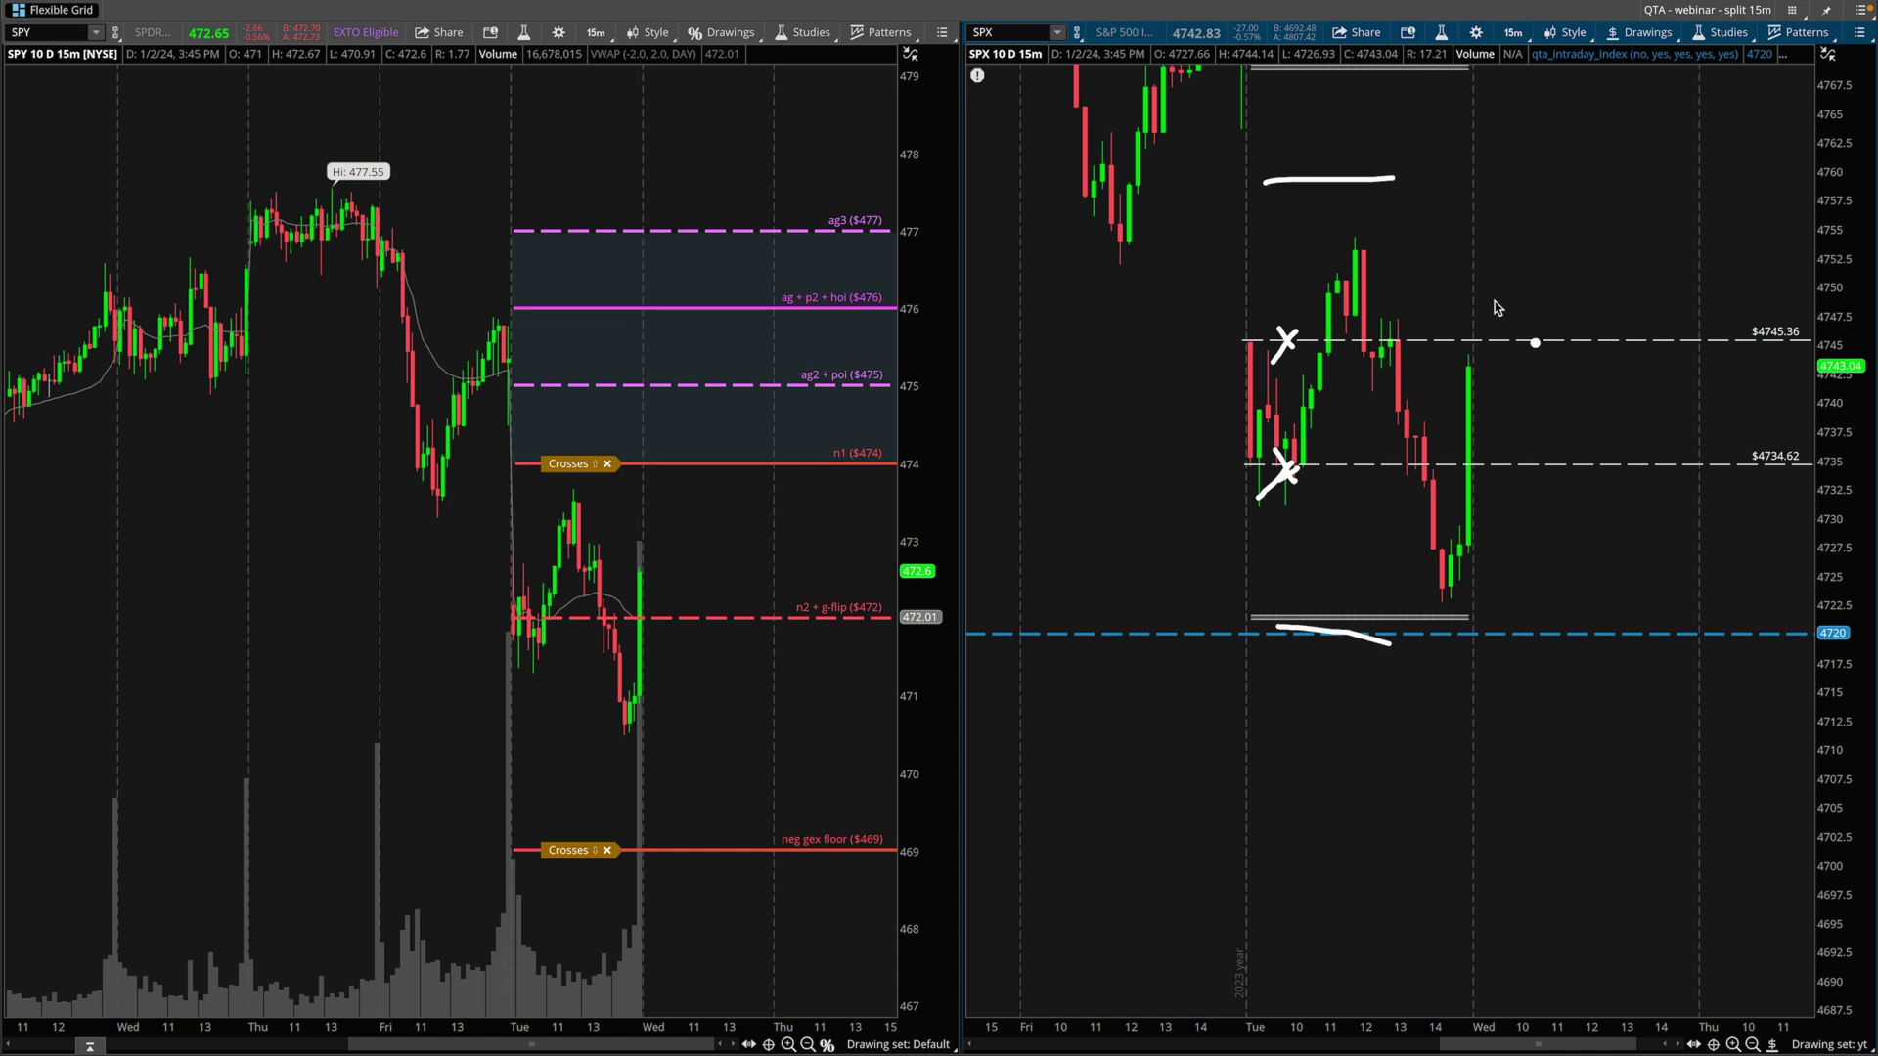
key(Escape)
key(ctrl+2)
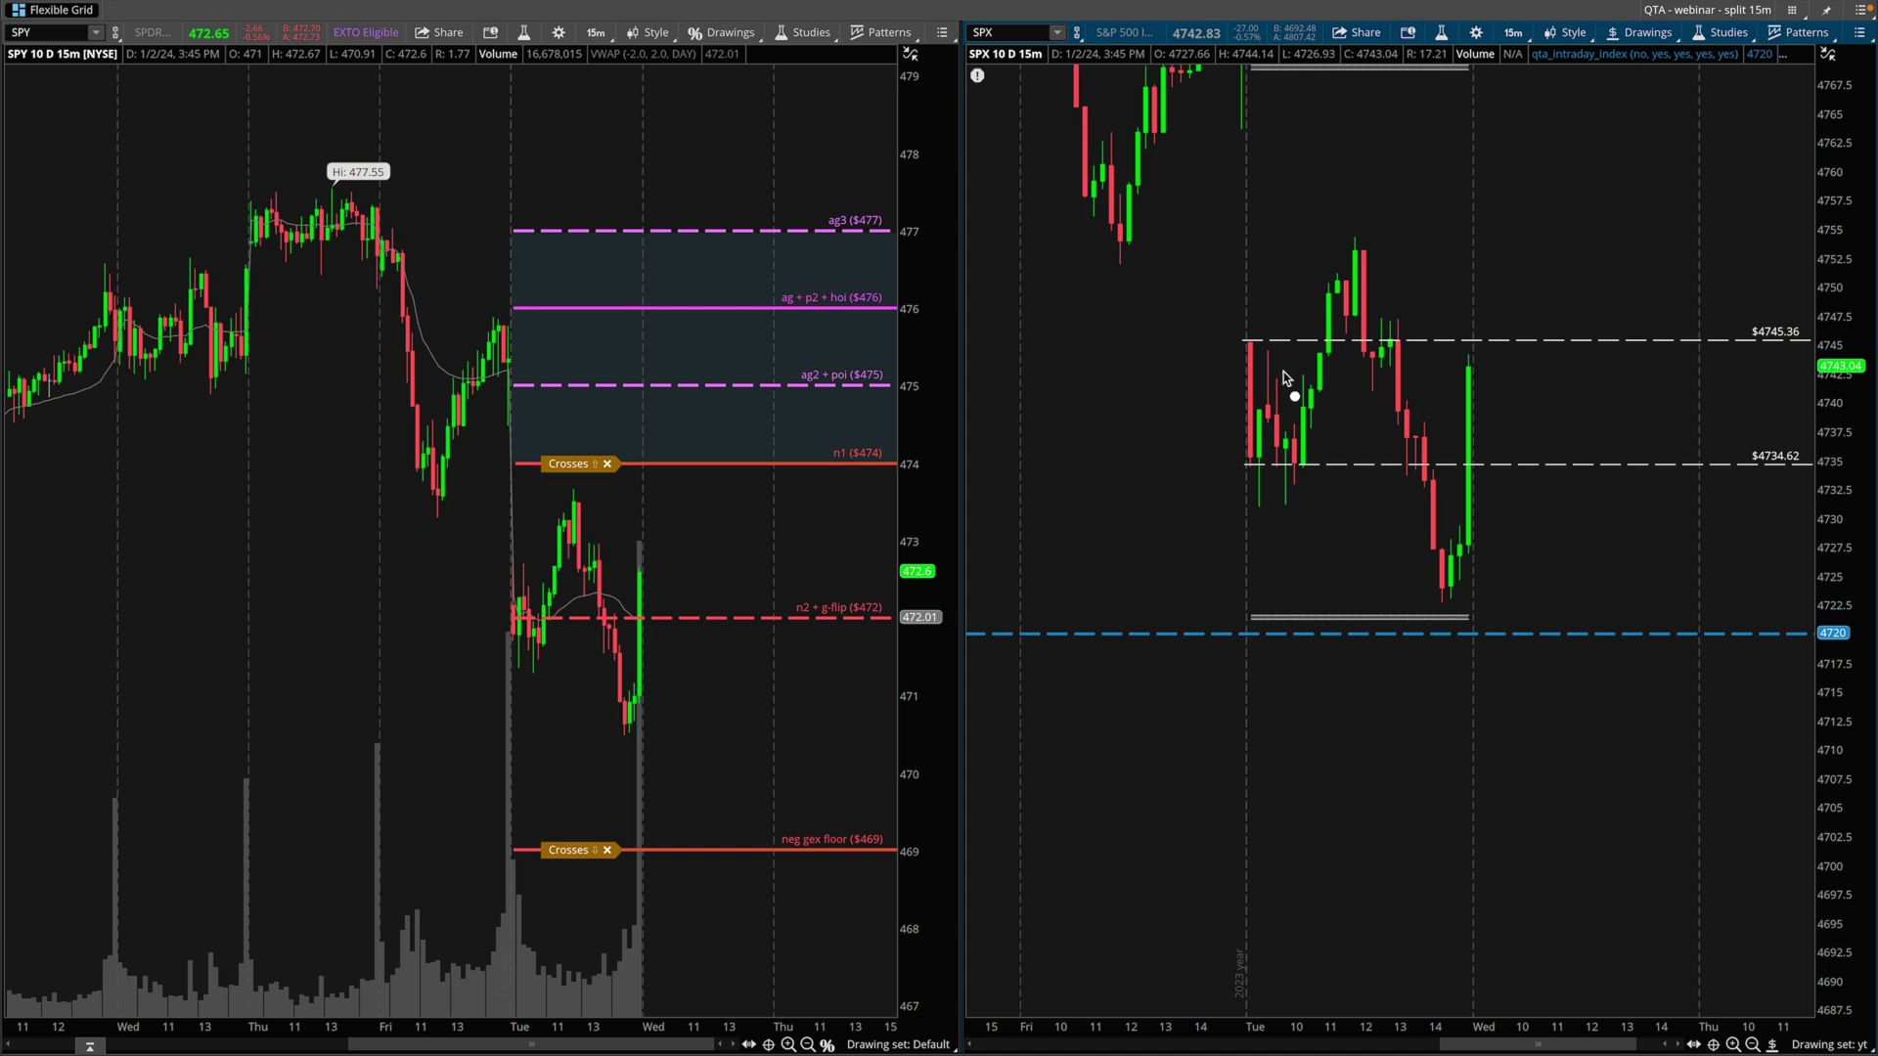
- Review the closed 0DTE iron condor's wing width and return in OptionStrat, and switch back to the charts
key(Escape)
key(ctrl+Left)
key(ctrl+2)
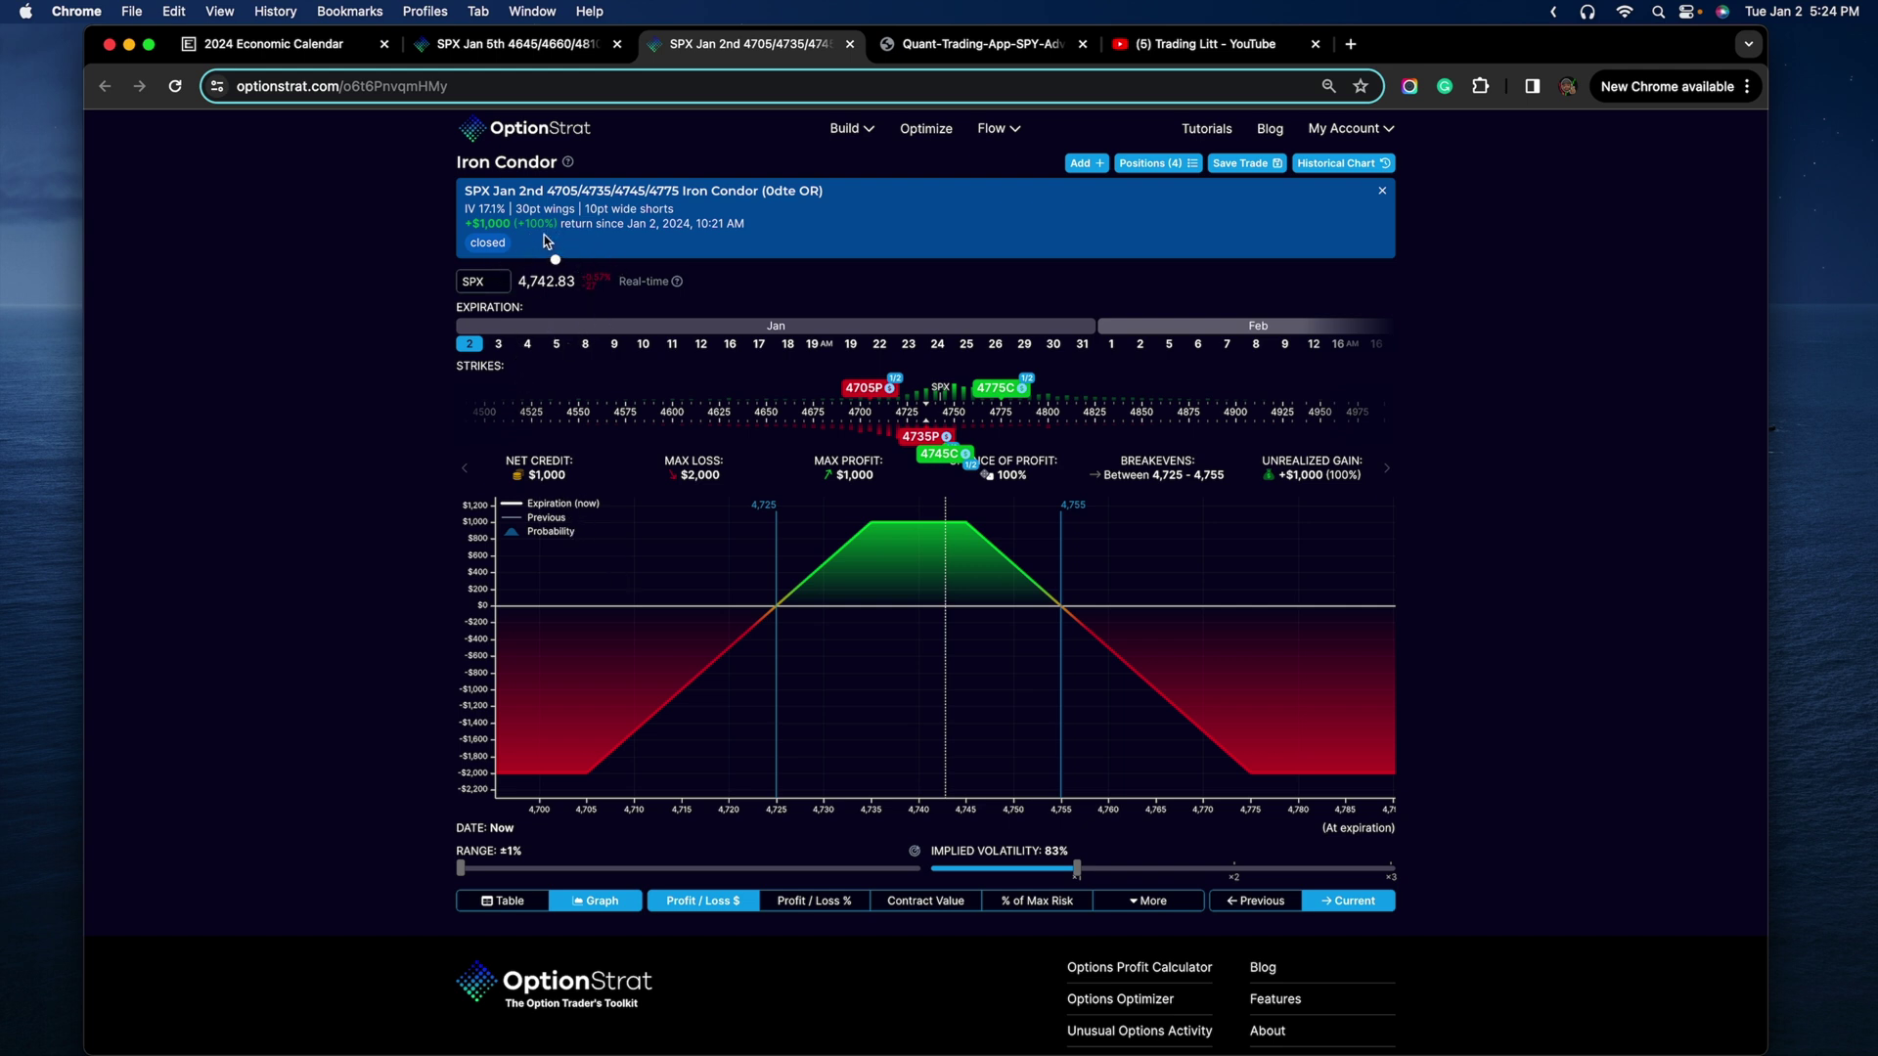
key(ctrl+Right)
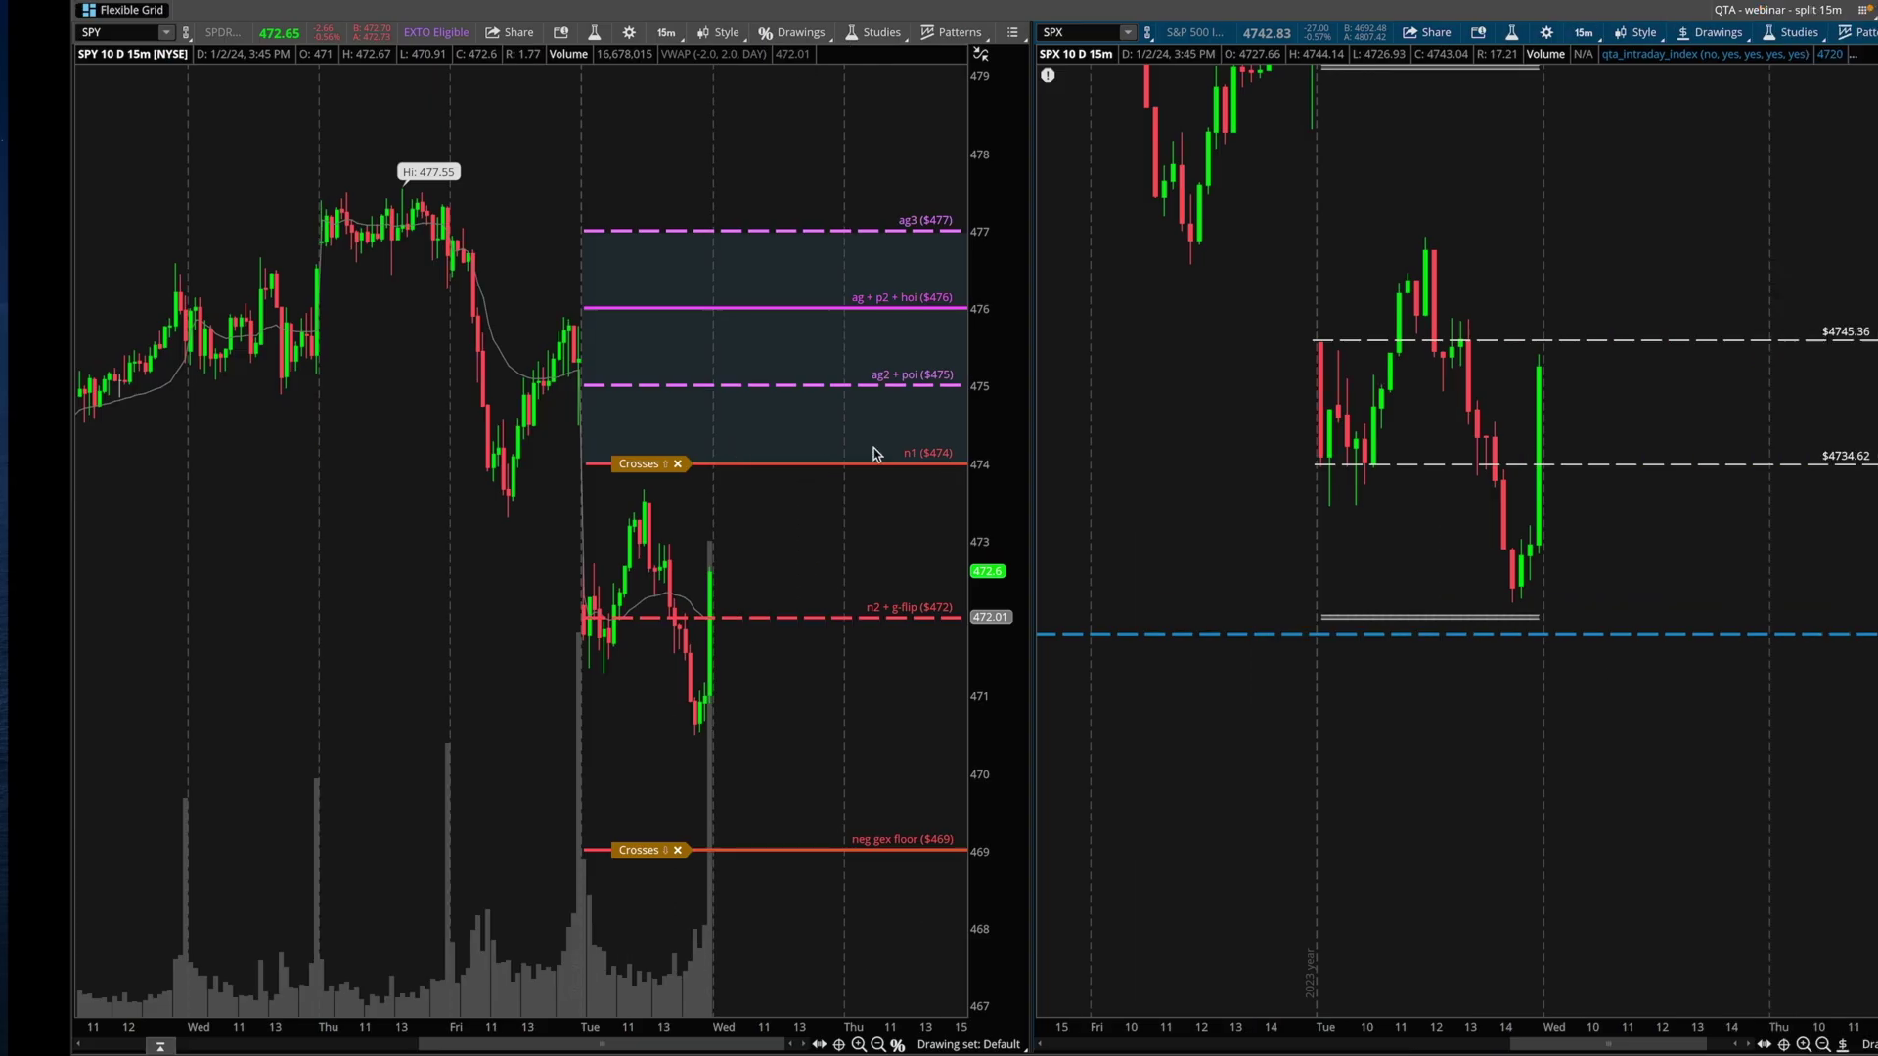
- Draw white strokes along the $4745.36 and $4734.62 levels at SPX's Tuesday open
drag(1235, 456, 1360, 455)
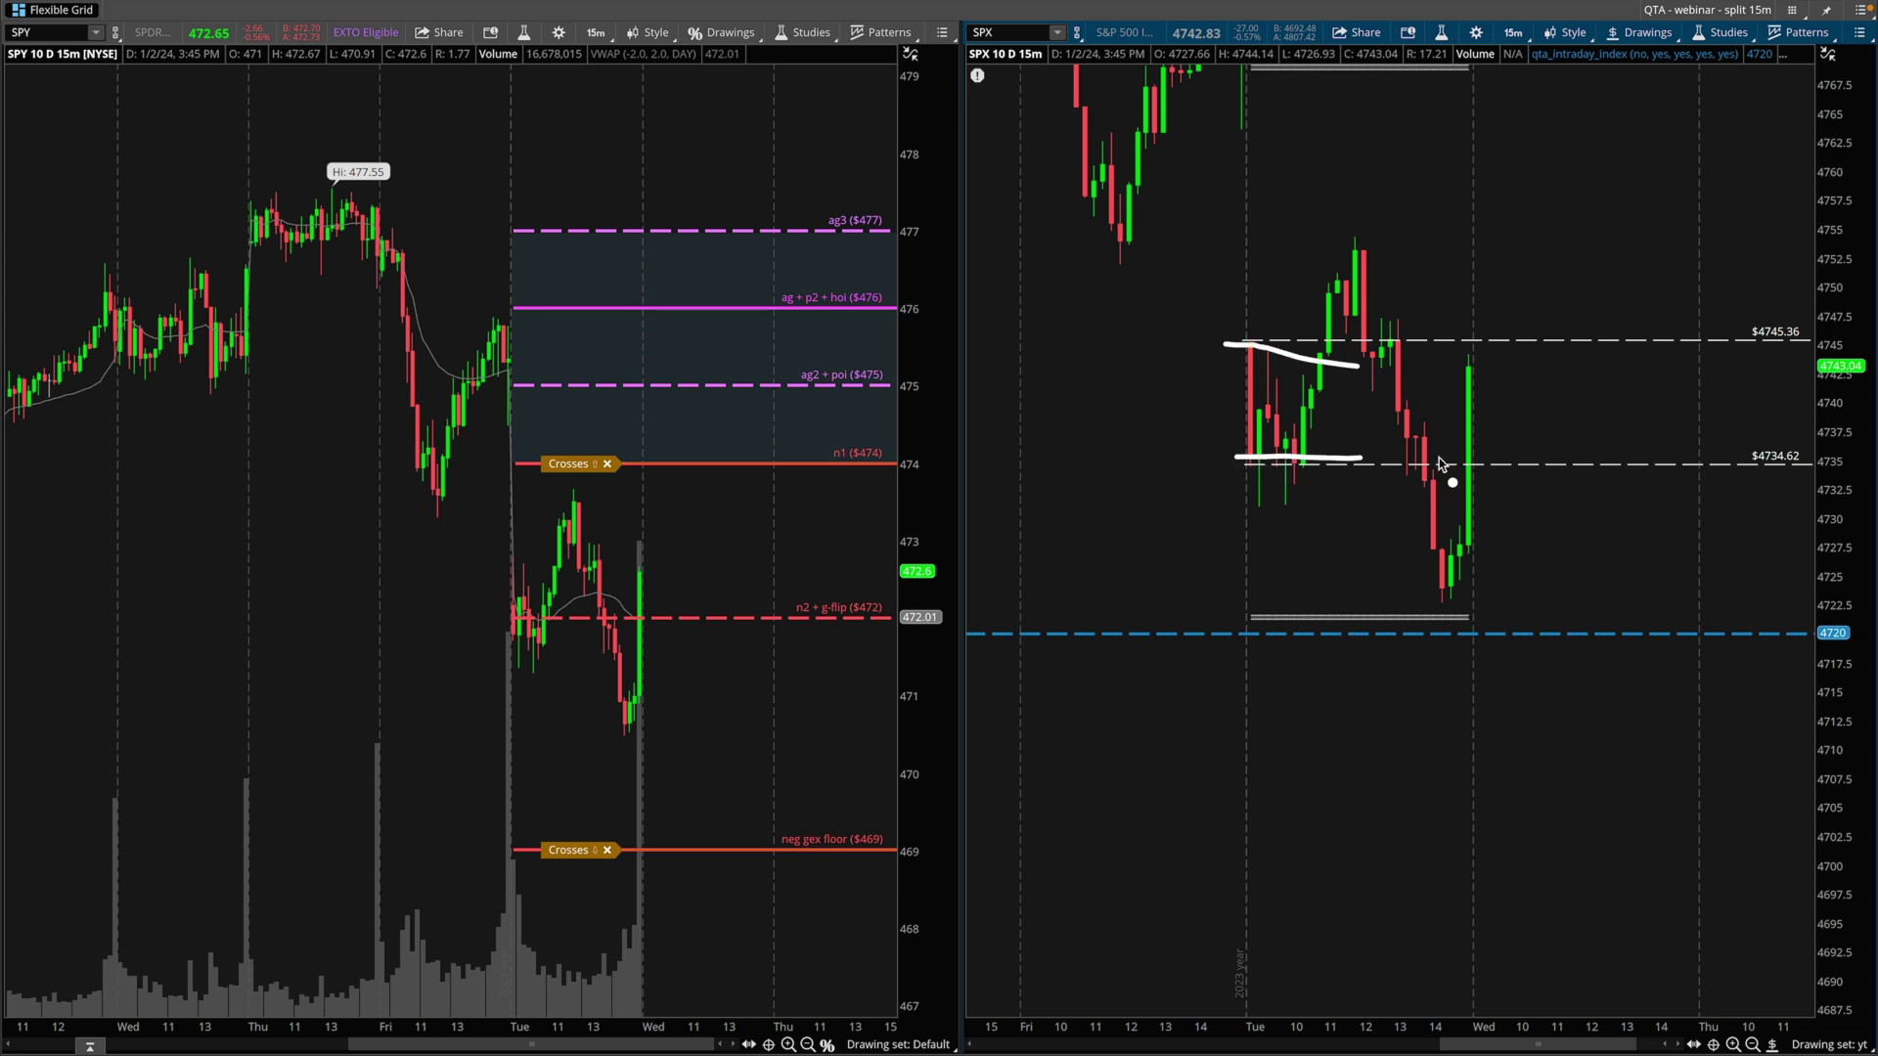
drag(1236, 341, 1332, 321)
drag(1235, 475, 1393, 470)
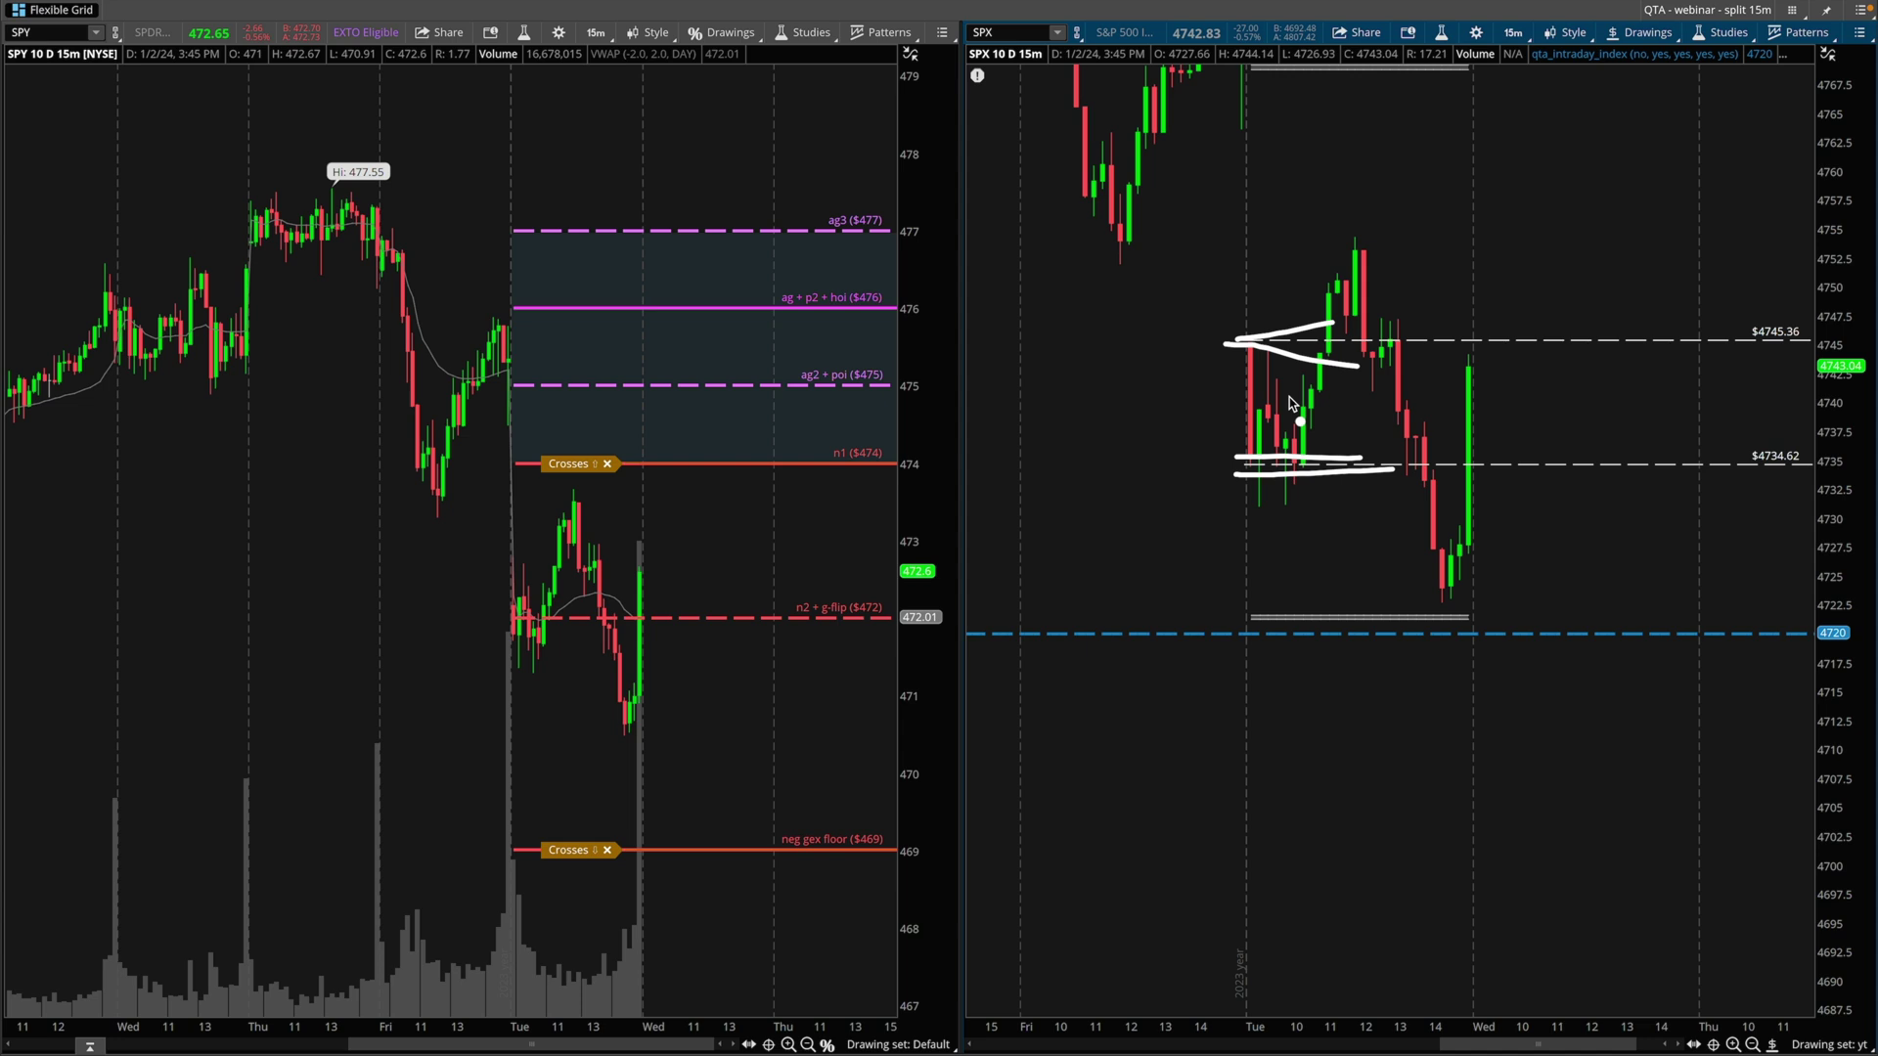
- Clear the SPX marks and bring the iron condor's Price History screenshot over the OptionStrat page
key(Delete)
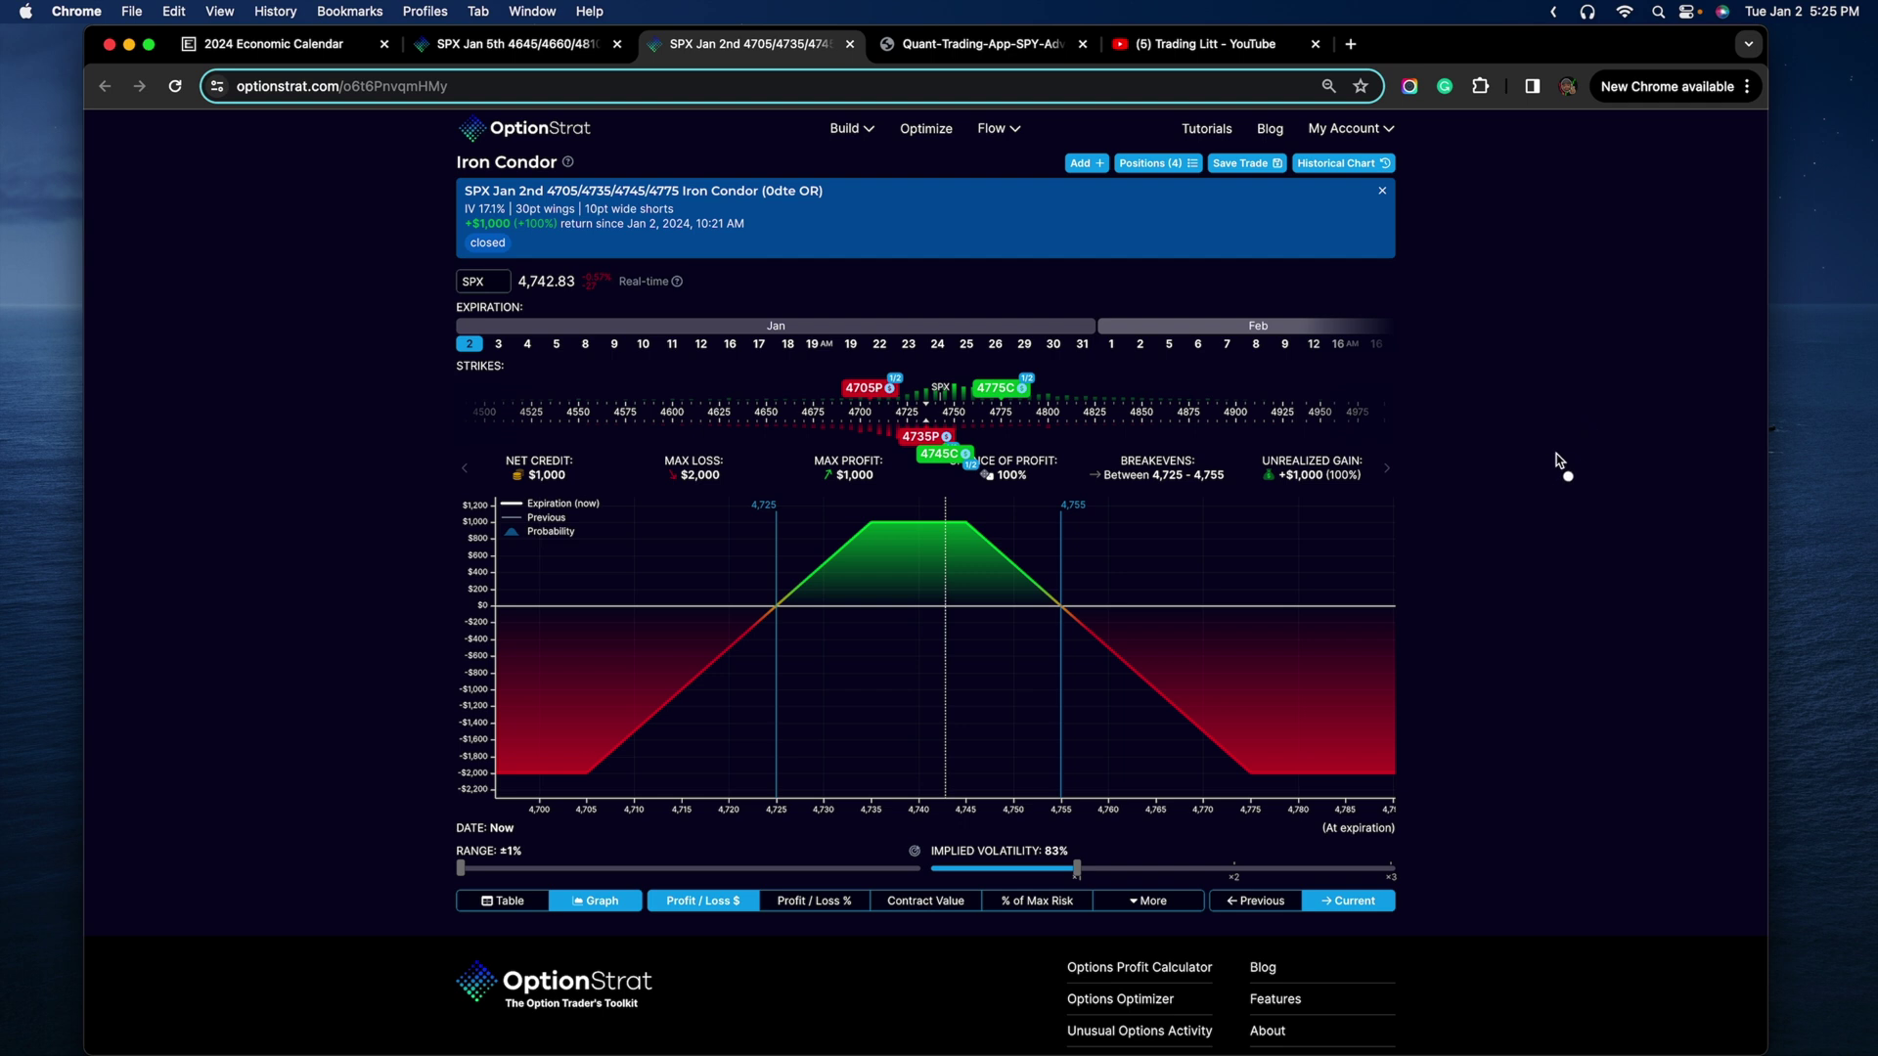
mouse_move(1877, 219)
mouse_down()
mouse_move(765, 92)
mouse_move(831, 78)
mouse_move(1266, 268)
mouse_move(778, 102)
mouse_move(908, 93)
mouse_up()
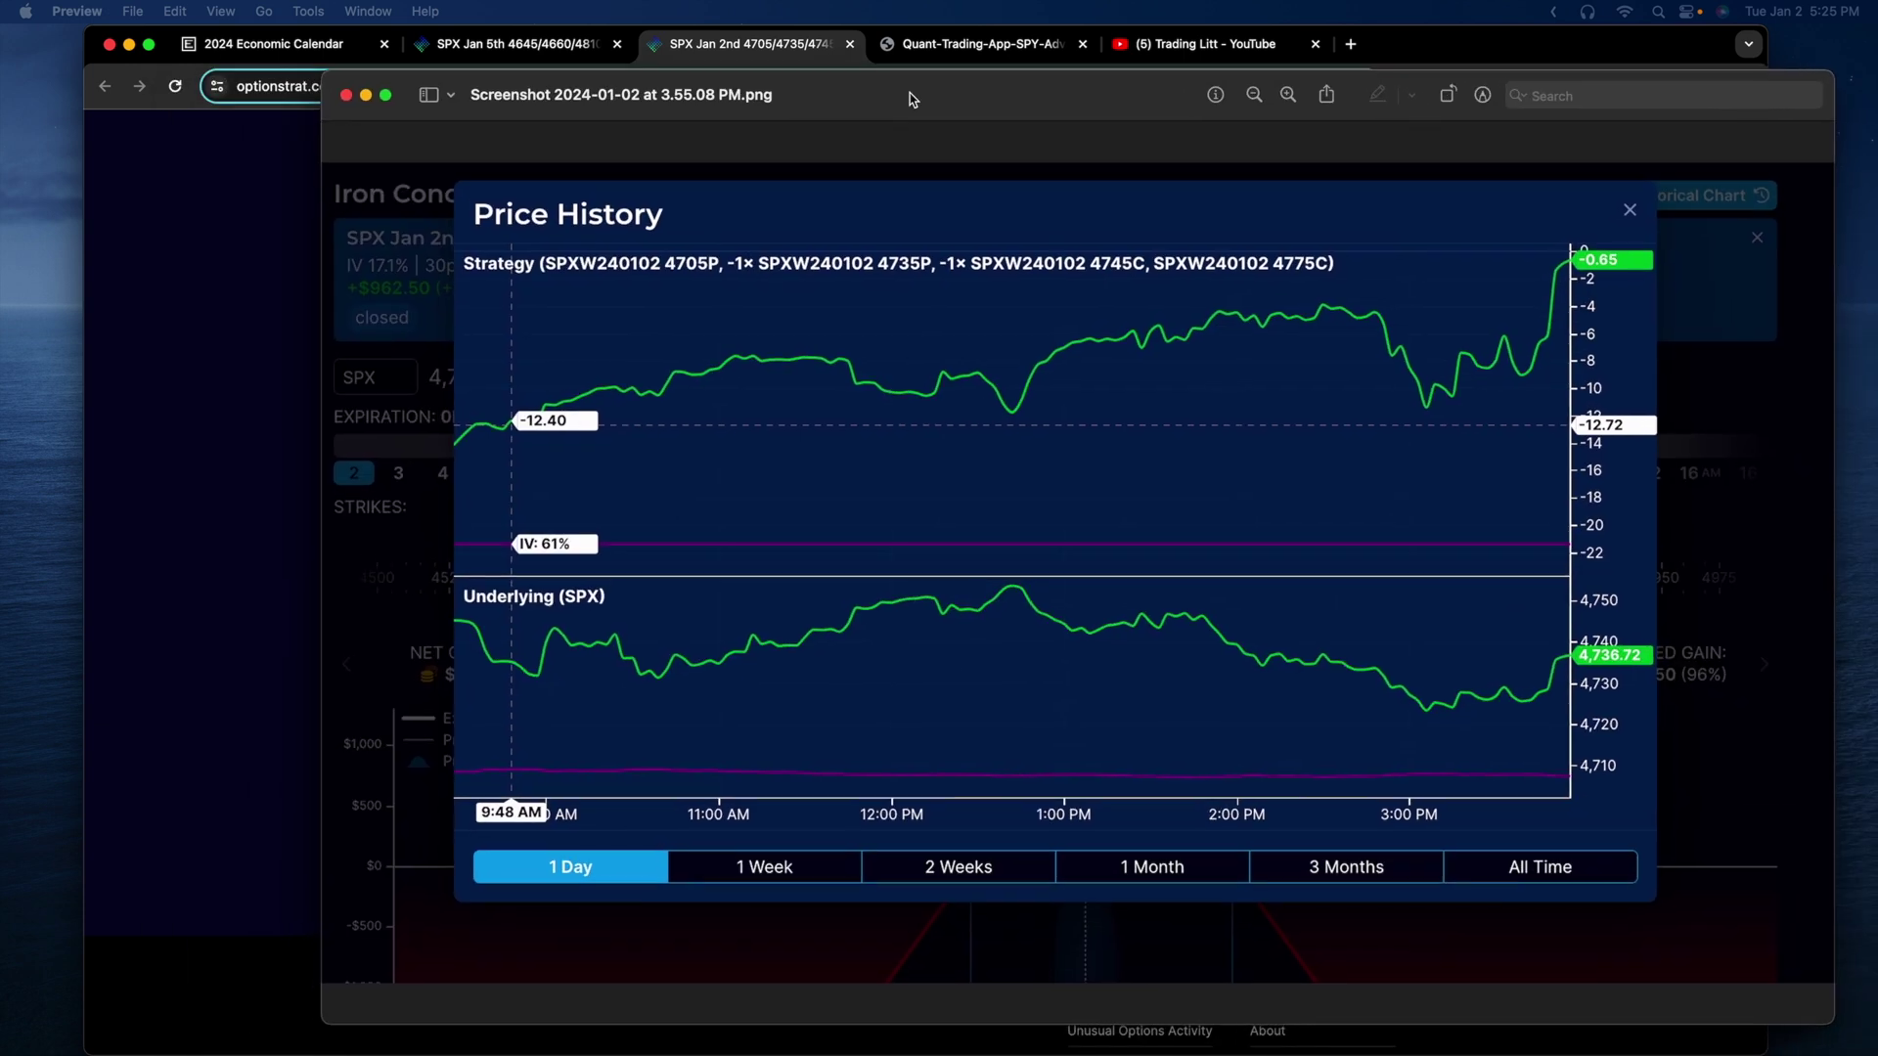
key(ctrl+a)
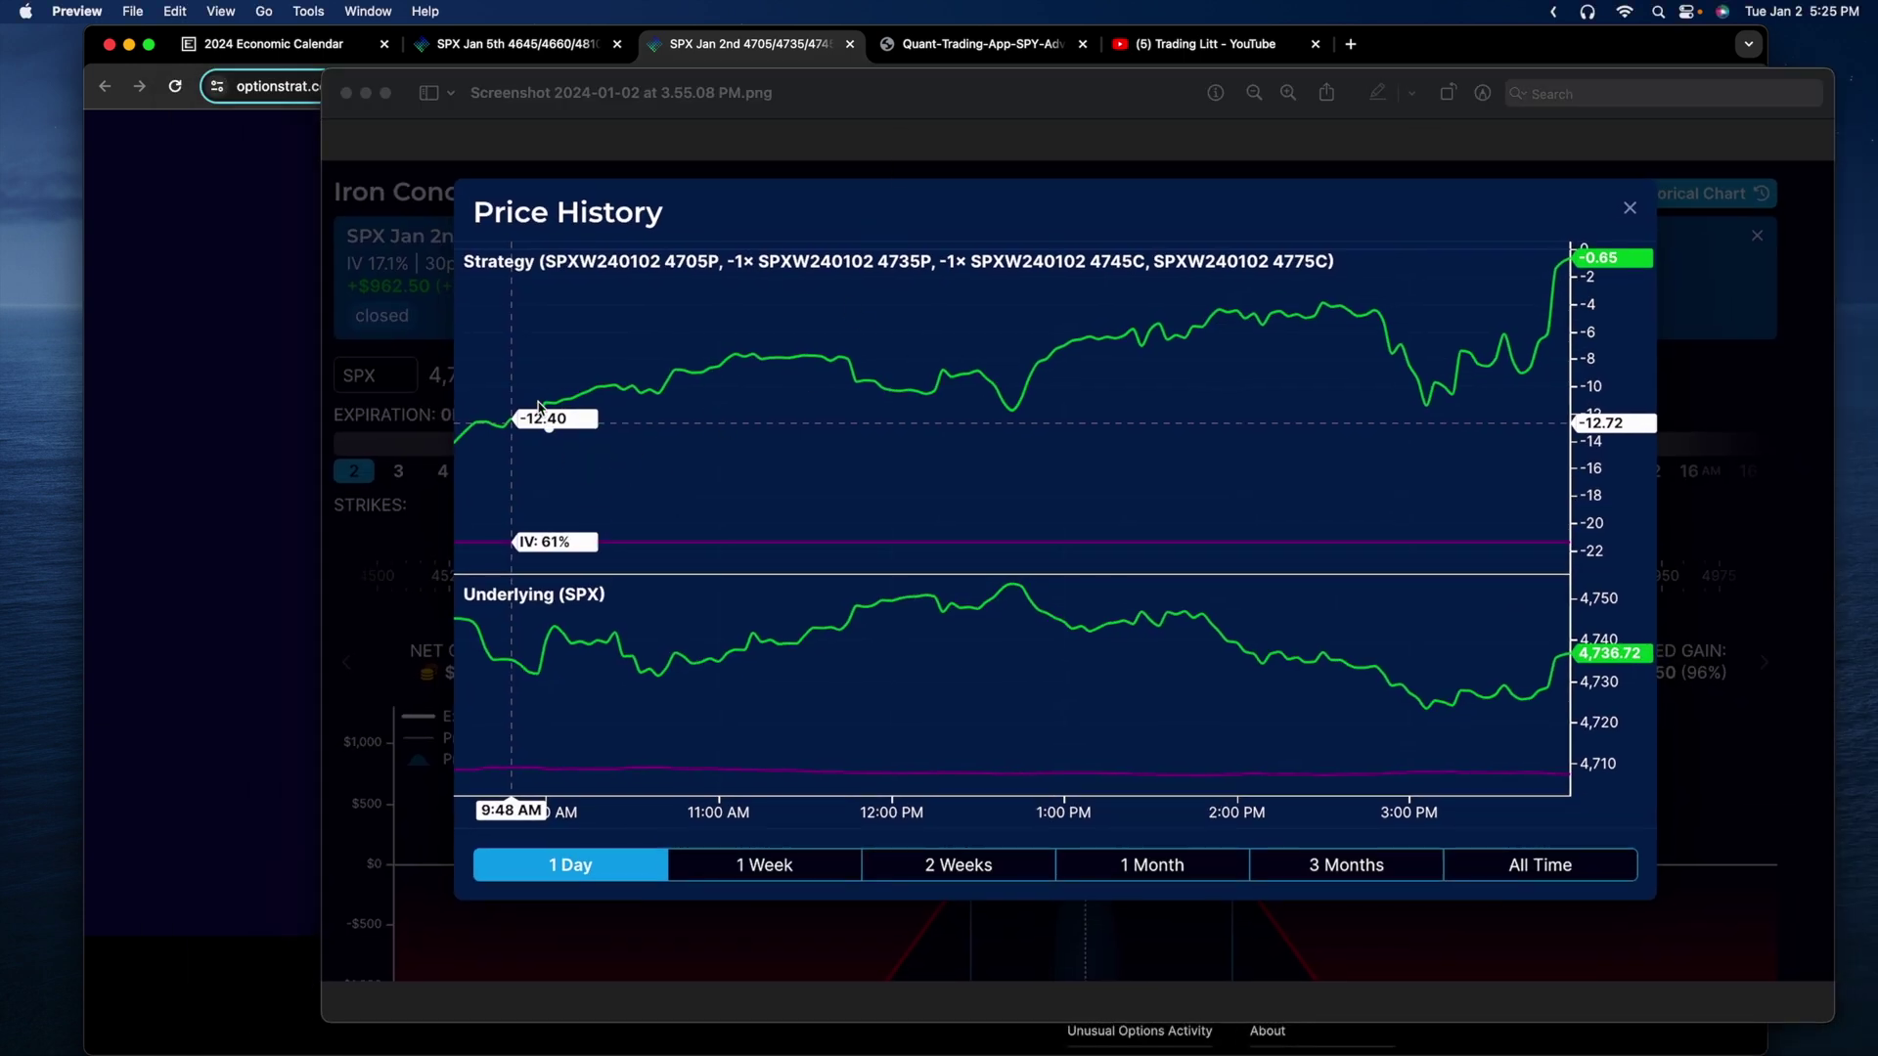
- Cross the -12.40 and -12.72 readings and the strategy curve after 11:00 AM in white, and underline the time in the screenshot's title
mouse_move(537, 400)
mouse_down()
mouse_move(554, 423)
mouse_move(531, 422)
mouse_up()
mouse_move(1542, 420)
mouse_down()
mouse_move(1567, 411)
mouse_move(1548, 424)
mouse_up()
mouse_move(739, 344)
mouse_down()
mouse_move(779, 365)
mouse_move(737, 369)
mouse_up()
drag(658, 113, 758, 104)
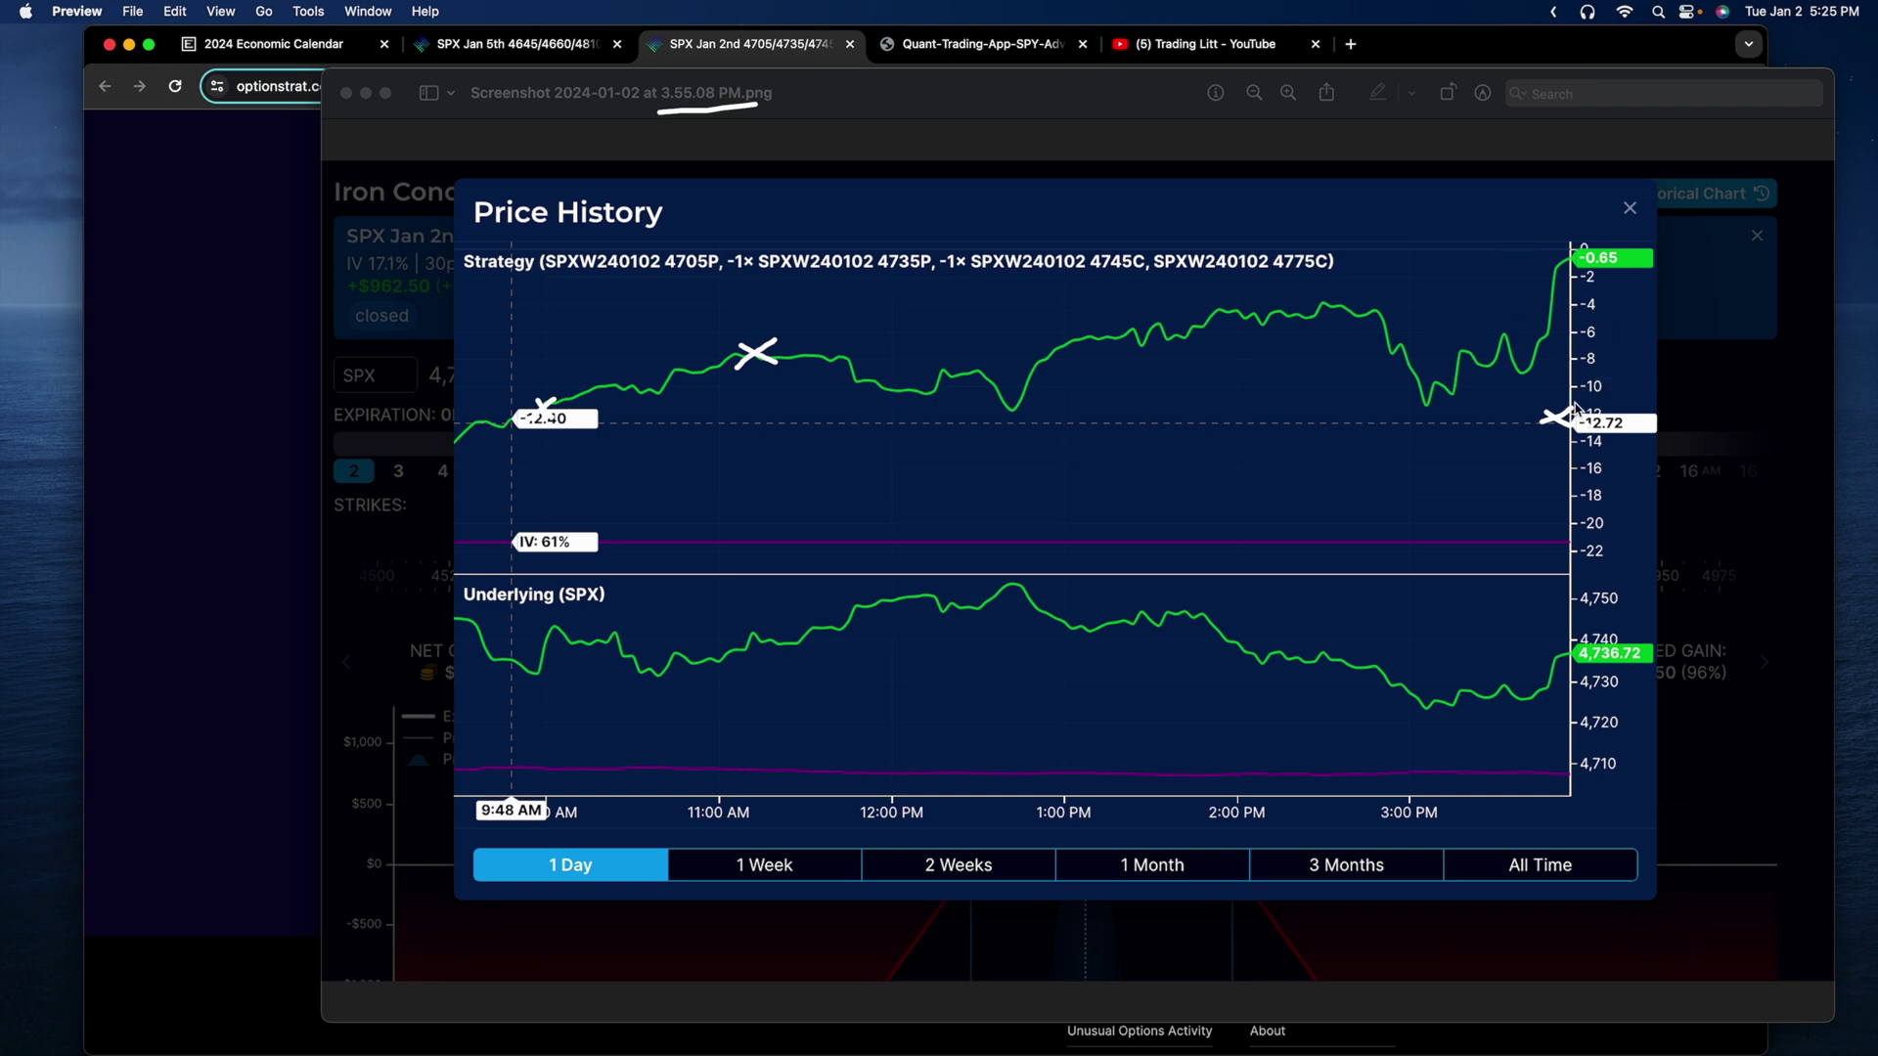
- Trace the strategy curve's end-of-day rise in white, with a stroke at the -8 level and a cross at -0.65
drag(1536, 369, 1562, 256)
drag(1535, 362, 1631, 362)
drag(1555, 234, 1612, 269)
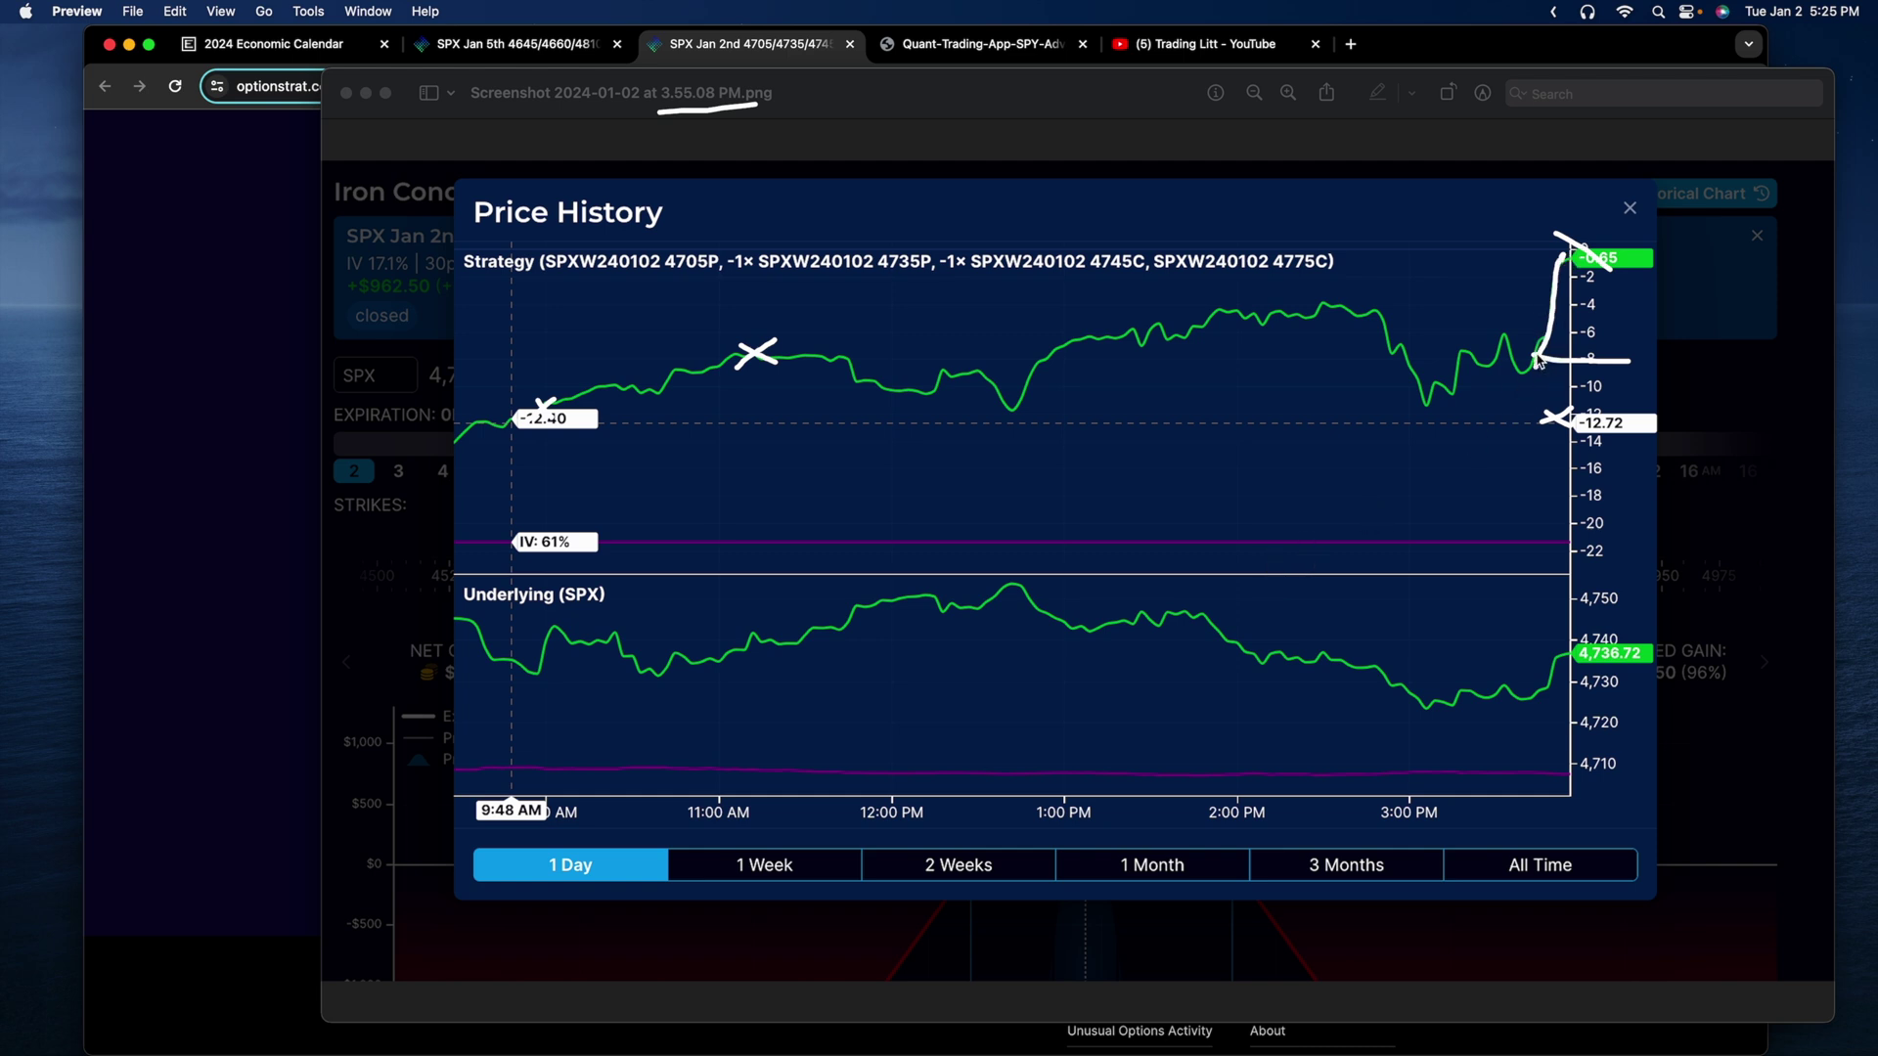
mouse_move(1541, 360)
mouse_down()
mouse_move(1553, 247)
mouse_move(1577, 293)
mouse_up()
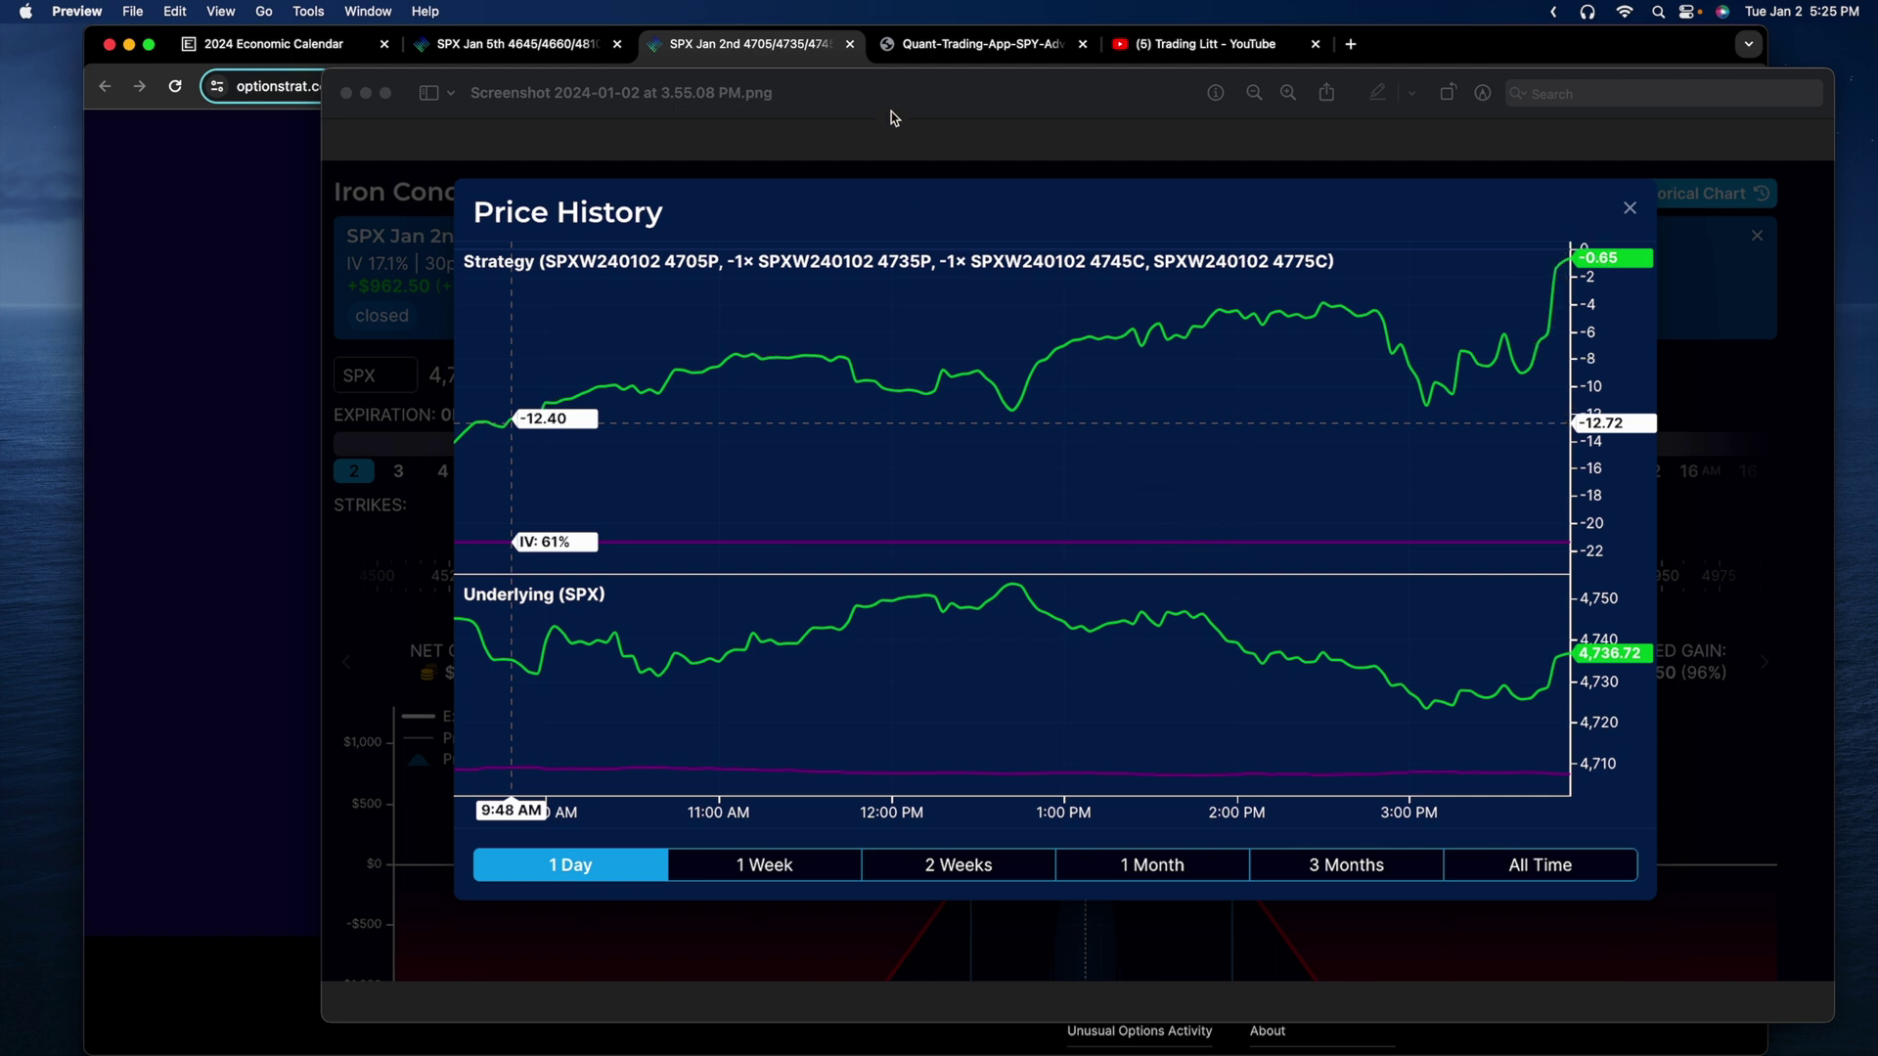
- Clear the marks, move the Price History screenshot off the OptionStrat page, and return to the charts
drag(888, 108, 1877, 293)
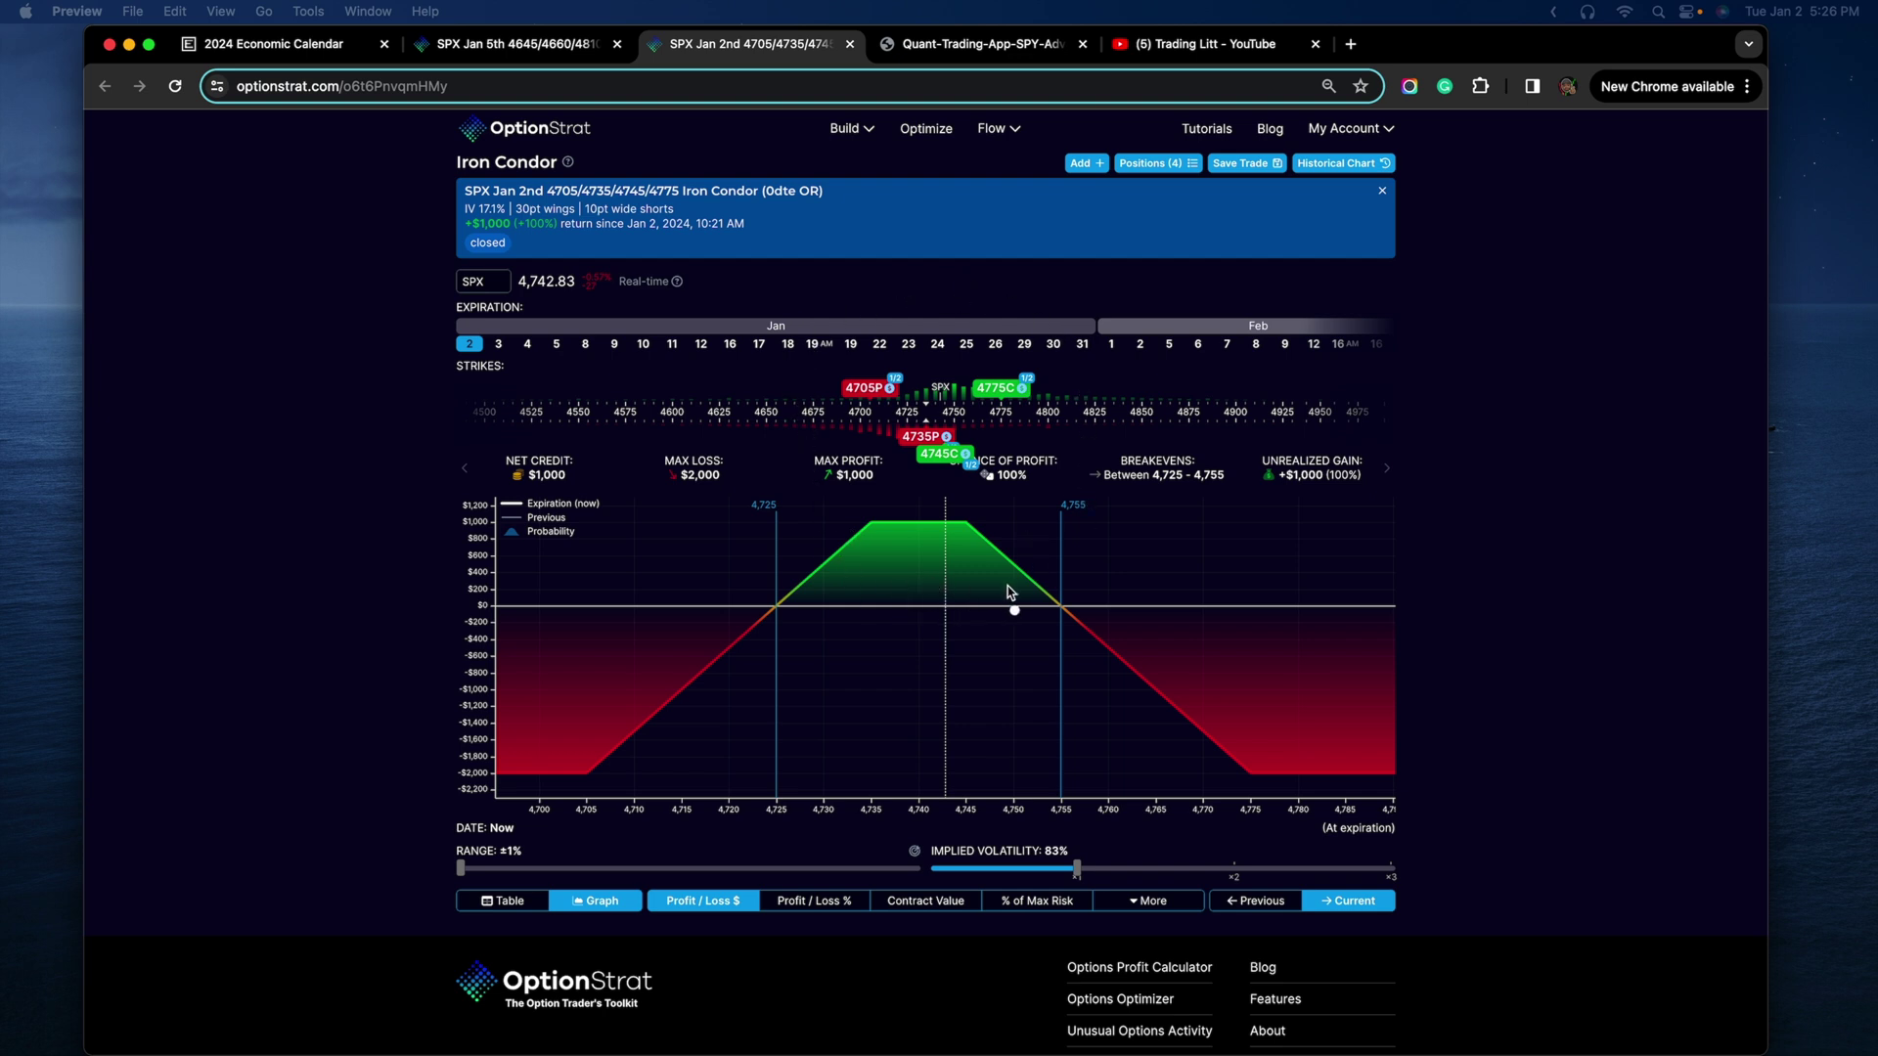
key(ctrl+Right)
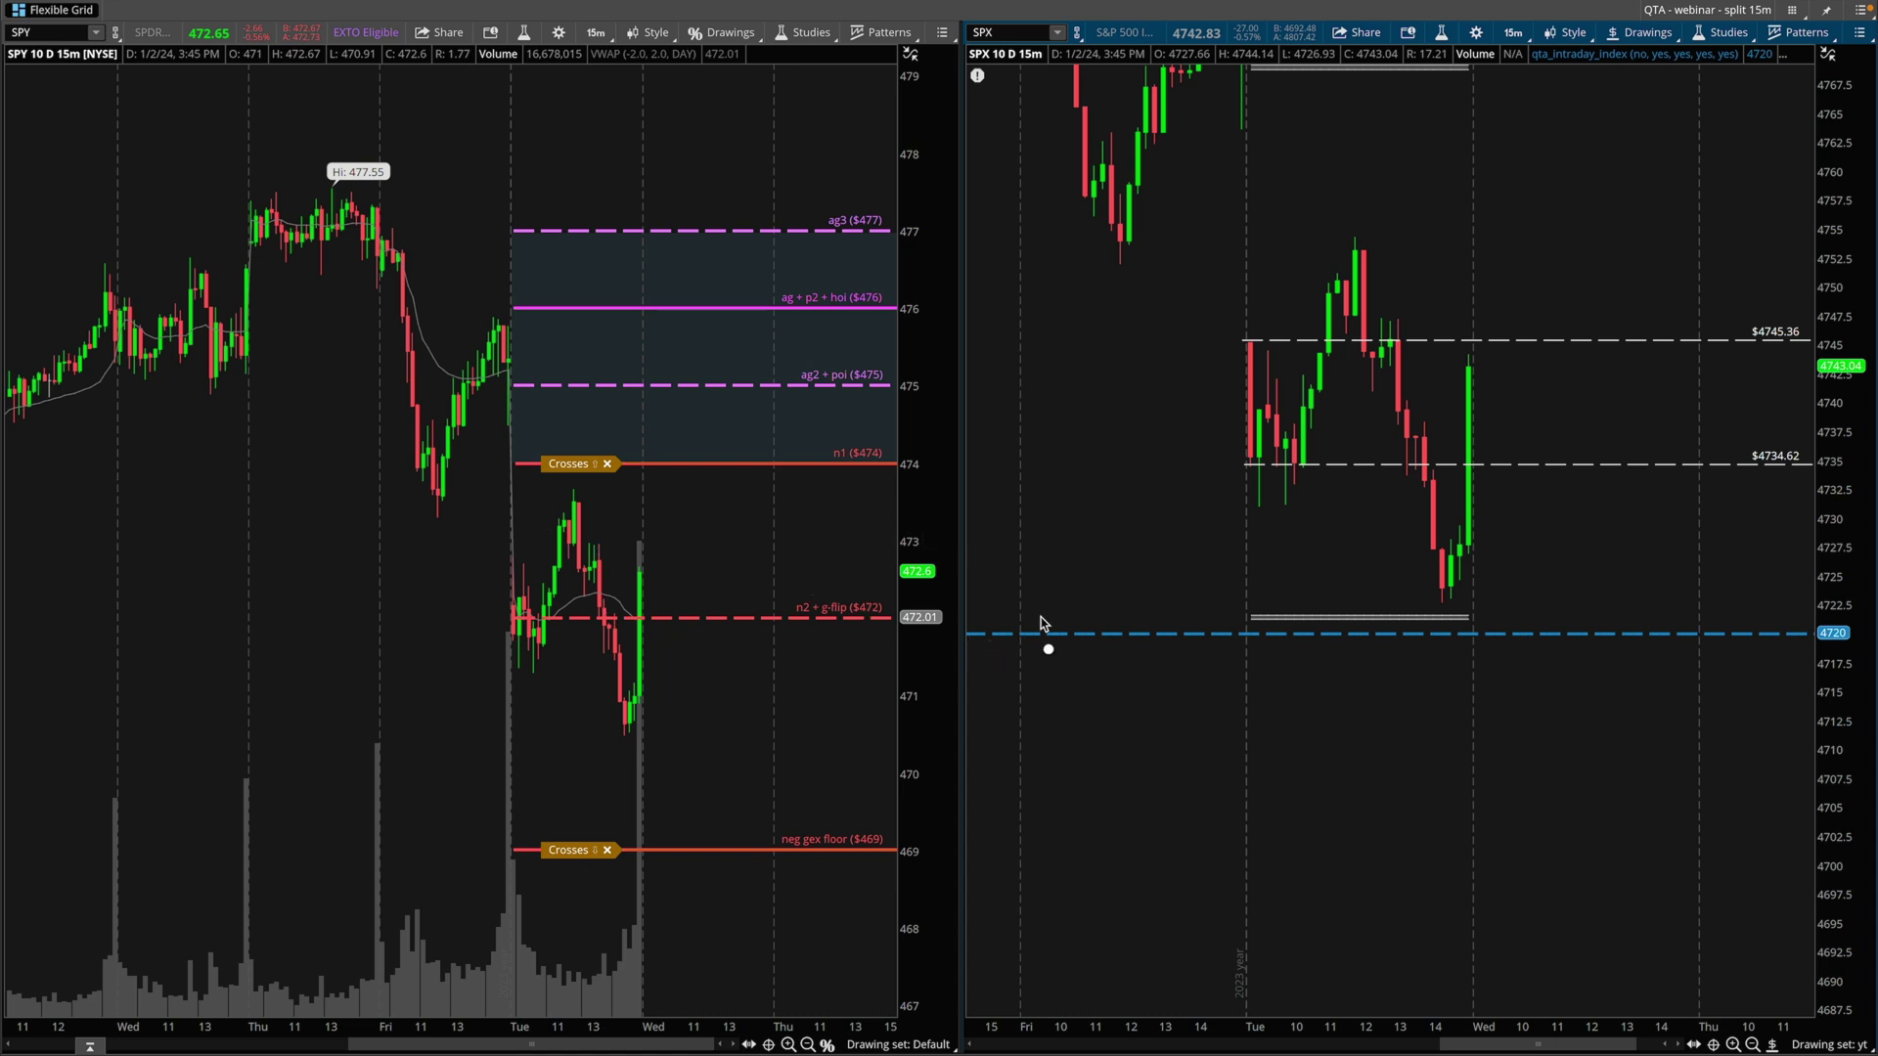
- Draw a large white up arrow before SPX's Tuesday session, and mark SPY's $472 level with a cross at the open and a circled label
drag(1044, 607, 1169, 311)
drag(1100, 395, 1211, 428)
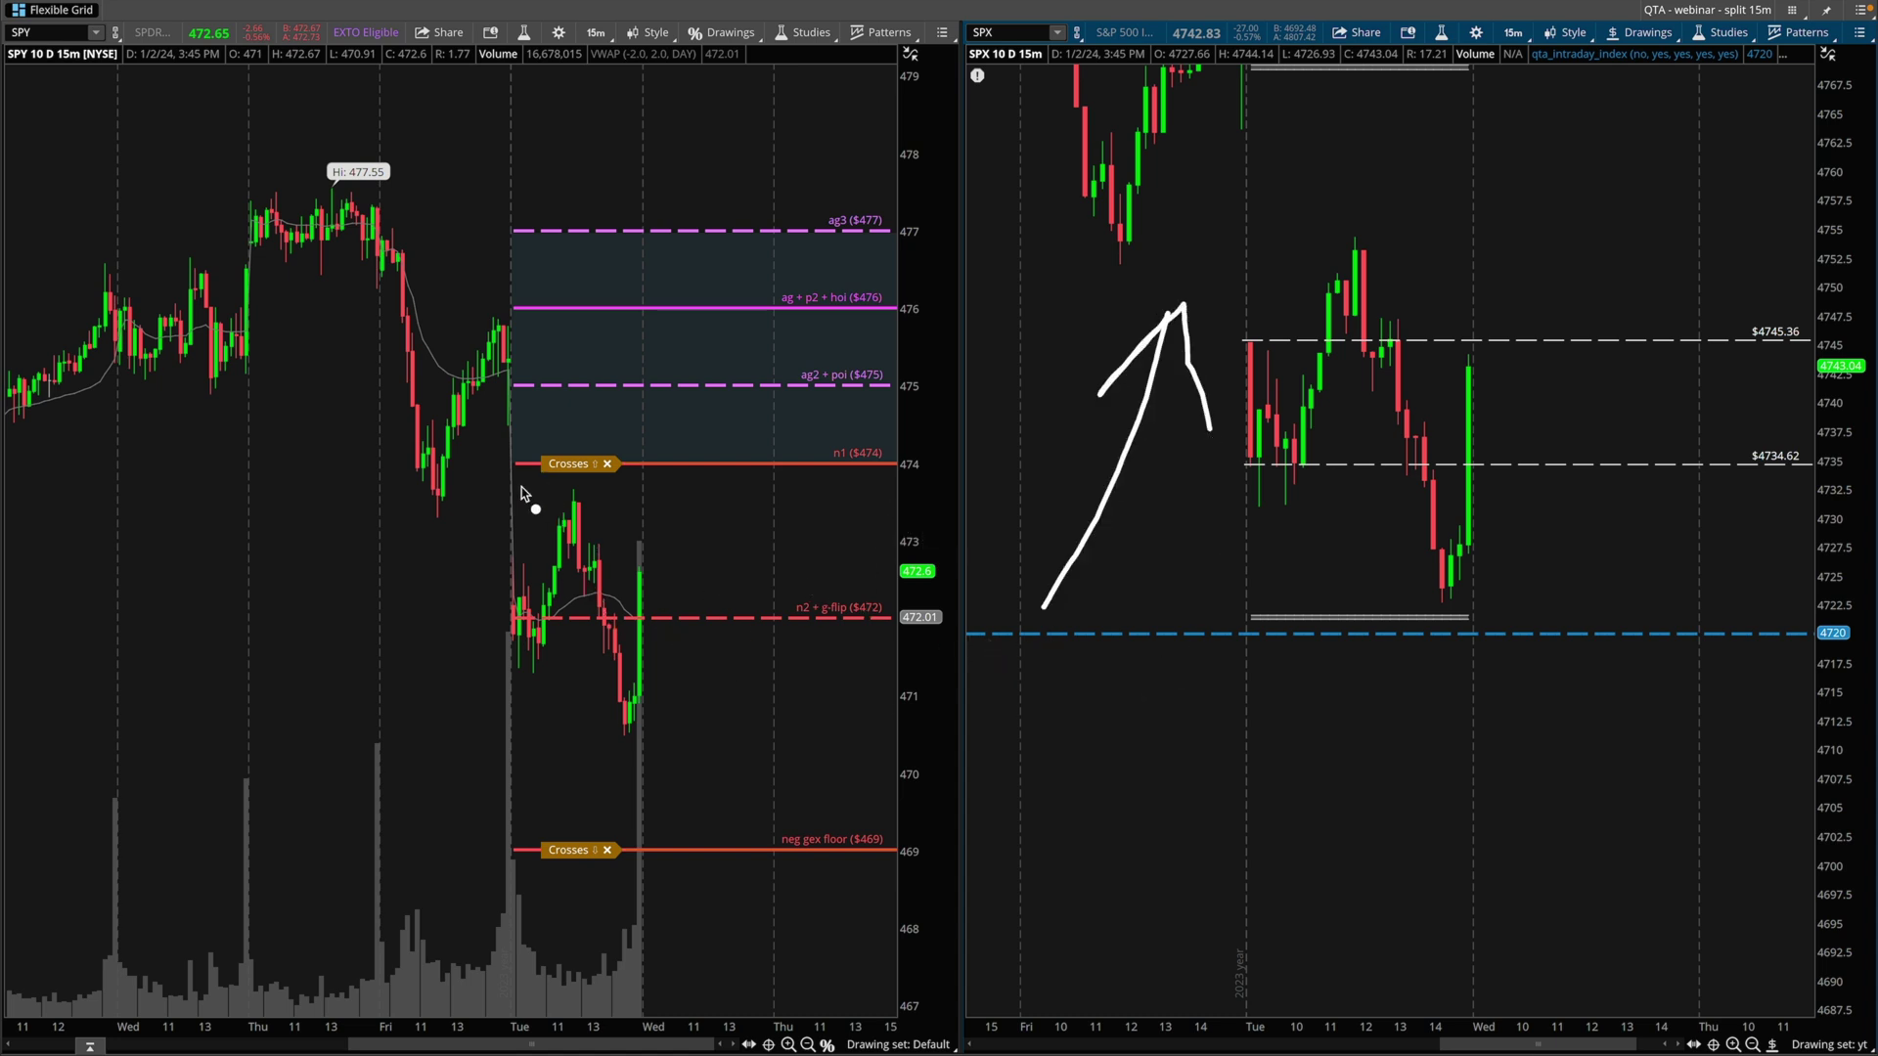
mouse_move(497, 592)
mouse_down()
mouse_move(538, 636)
mouse_move(479, 638)
mouse_up()
mouse_move(790, 631)
mouse_down()
mouse_move(806, 631)
mouse_move(773, 654)
mouse_move(919, 626)
mouse_move(853, 578)
mouse_up()
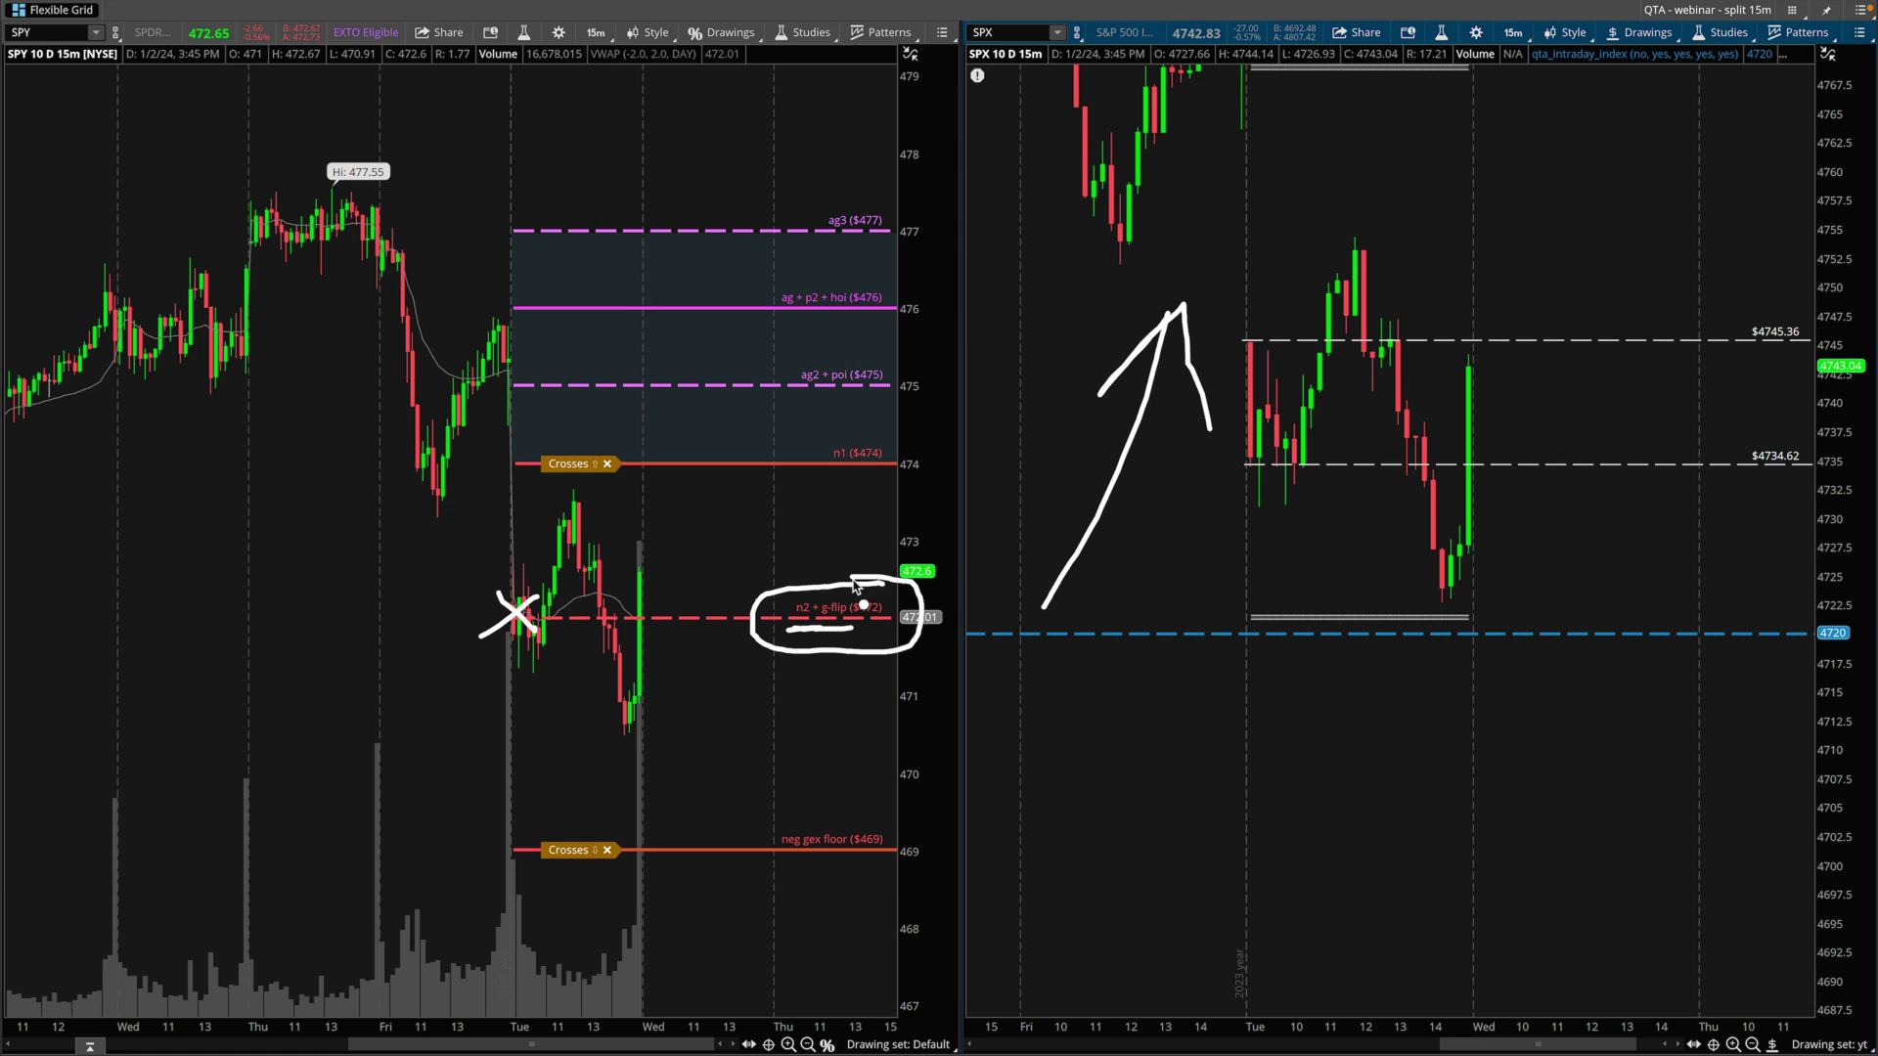
- Draw a wavy white stroke along SPY's $472 level through Tuesday and a small cross below the $469 neg gex floor
mouse_move(508, 594)
mouse_down()
mouse_move(522, 626)
mouse_move(650, 606)
mouse_up()
key(ctrl+z)
drag(521, 608, 634, 611)
drag(600, 877, 637, 894)
drag(638, 869, 596, 901)
mouse_move(496, 371)
mouse_down()
mouse_move(501, 575)
mouse_move(487, 533)
mouse_move(513, 553)
mouse_up()
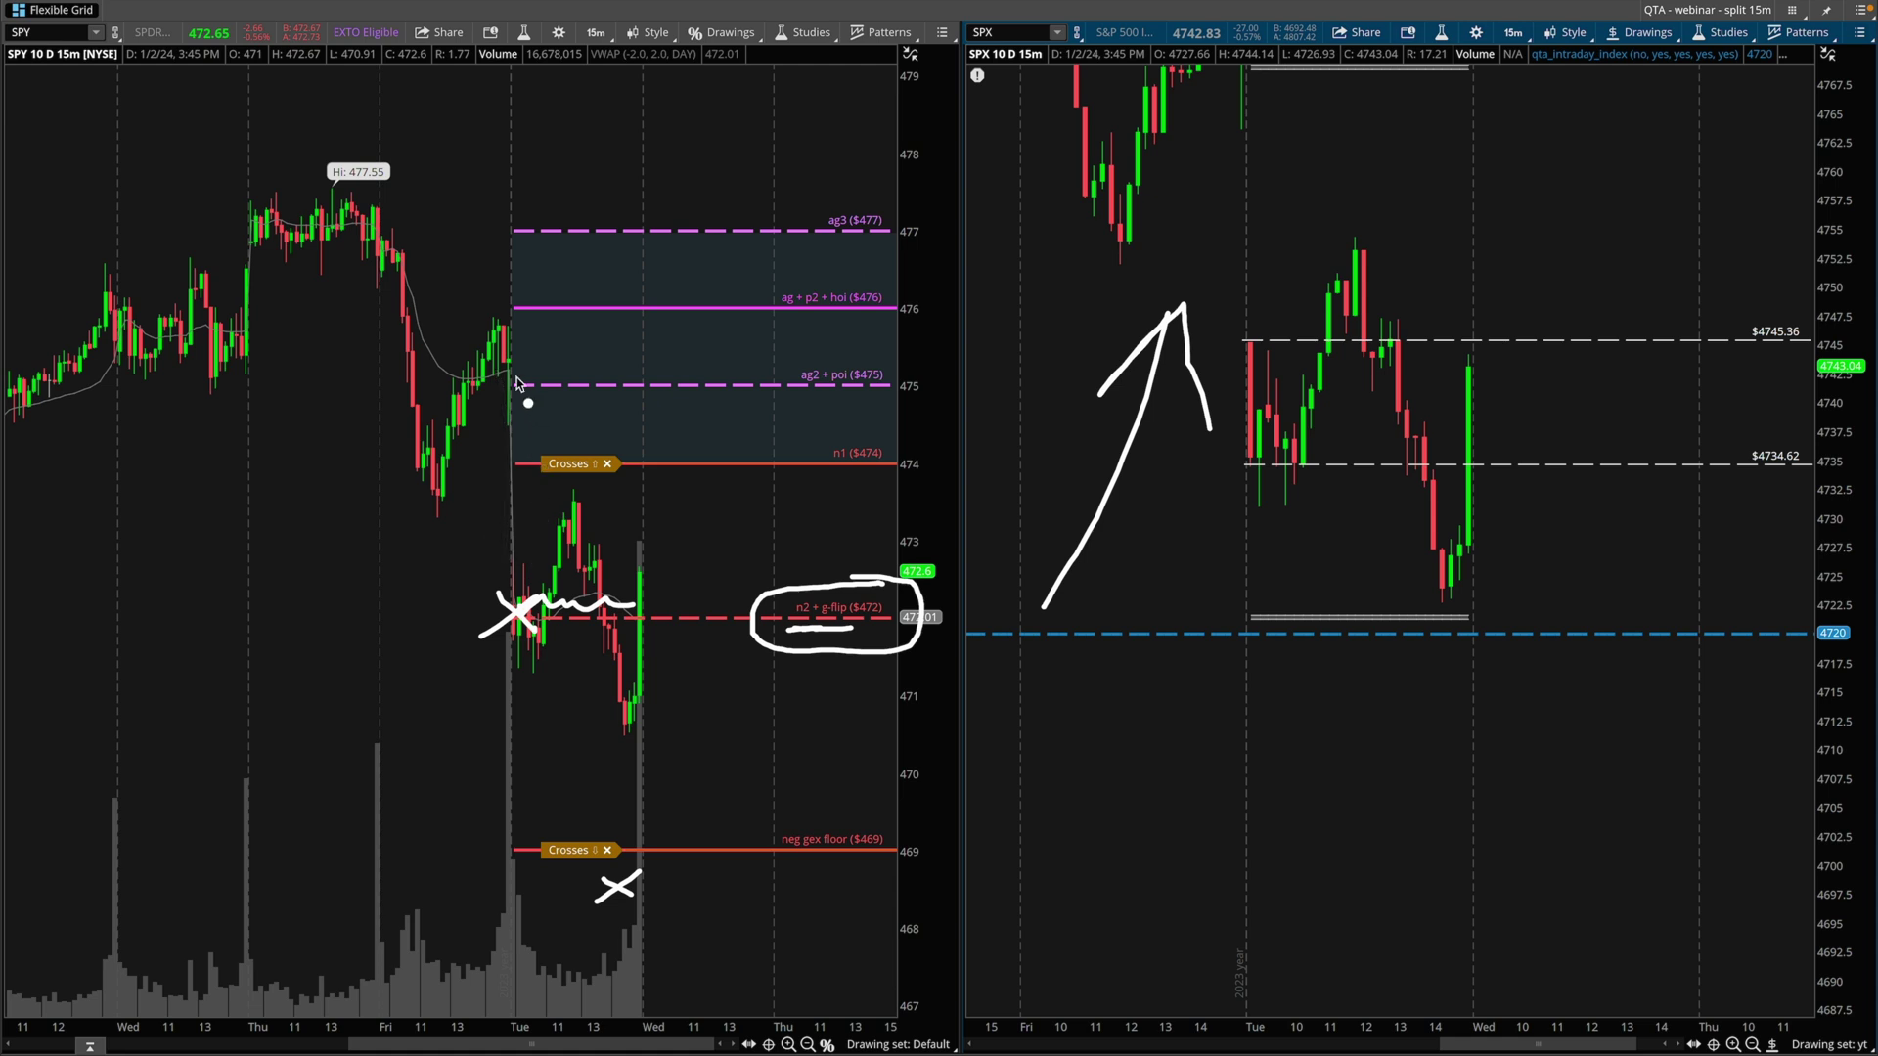
mouse_move(517, 372)
mouse_down()
mouse_move(525, 981)
mouse_move(487, 851)
mouse_up()
drag(487, 851, 542, 875)
key(ctrl+z)
- Circle SPY's Tuesday candles around $472 in white, loop the n2 + g-flip label again, and clear the marks
drag(499, 395, 523, 587)
mouse_move(499, 544)
mouse_down()
mouse_move(523, 587)
mouse_move(544, 548)
mouse_move(557, 657)
mouse_move(664, 597)
mouse_move(487, 575)
mouse_up()
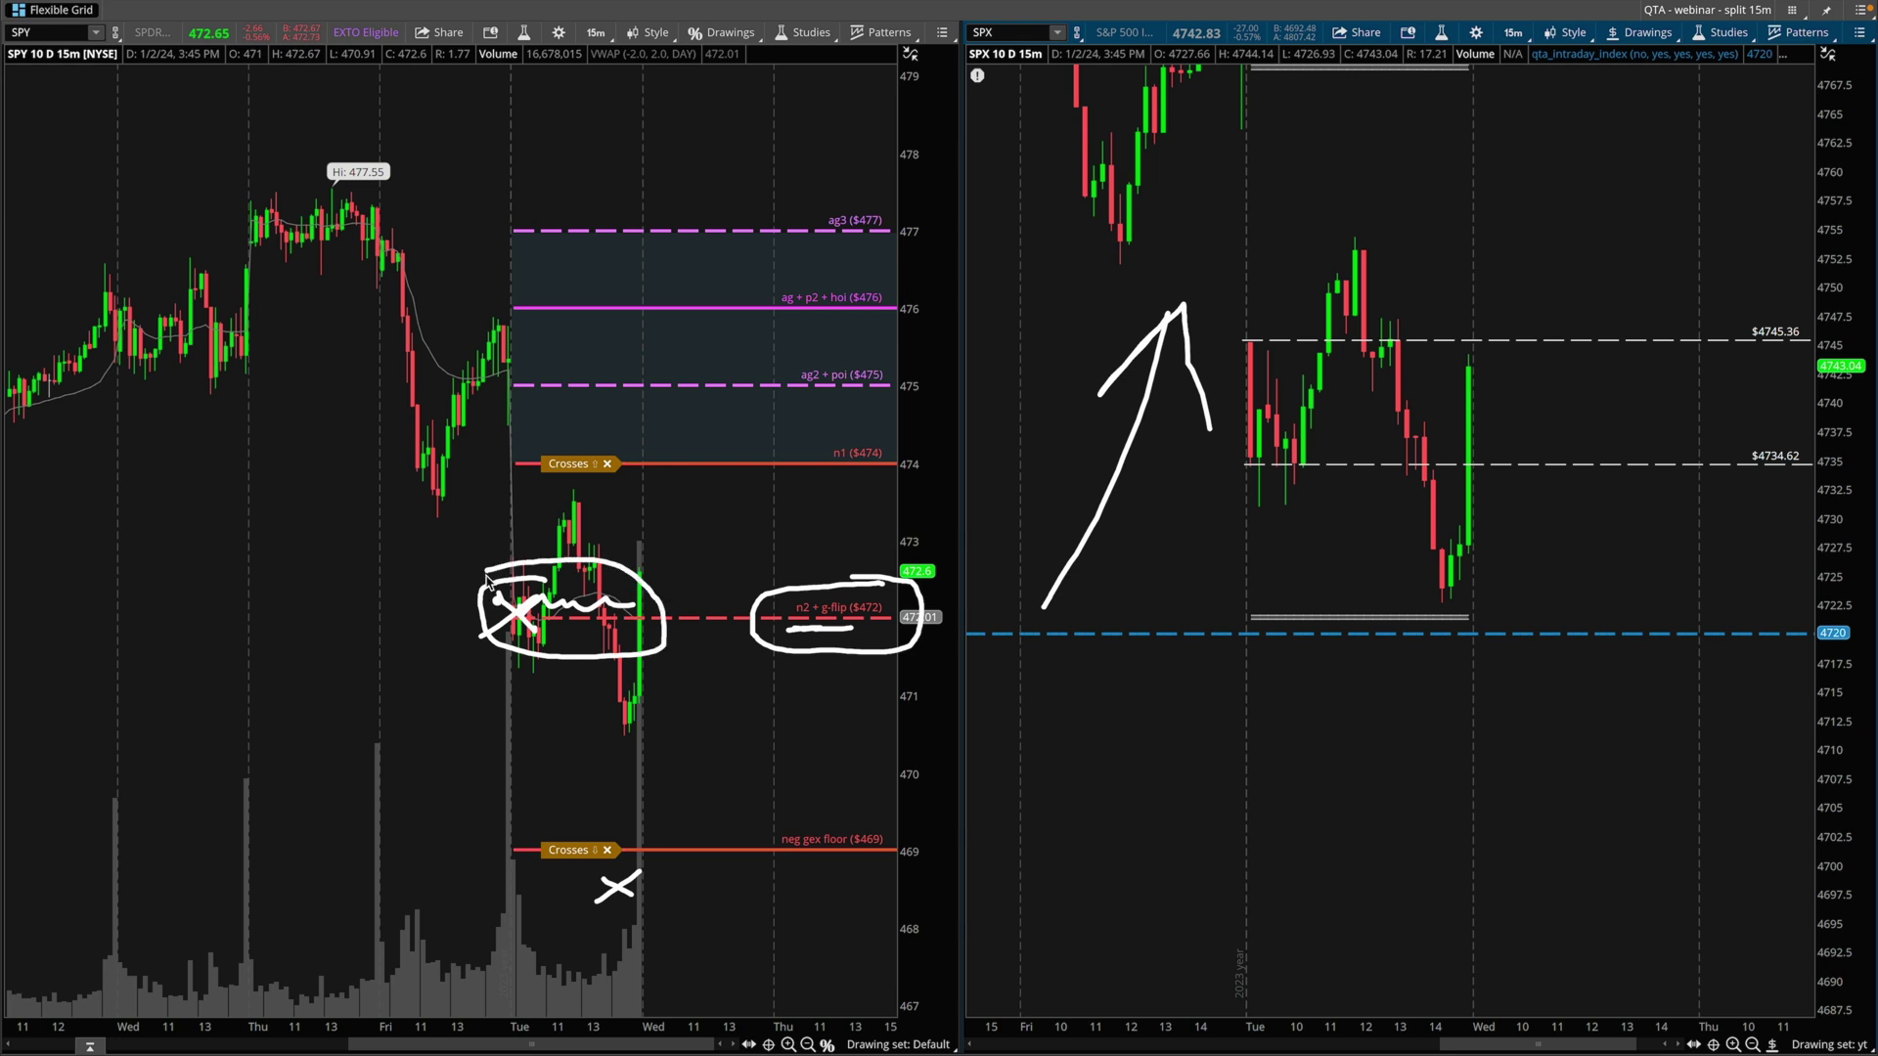
click(557, 640)
mouse_move(912, 592)
mouse_down()
mouse_move(743, 616)
mouse_move(989, 631)
mouse_move(813, 574)
mouse_up()
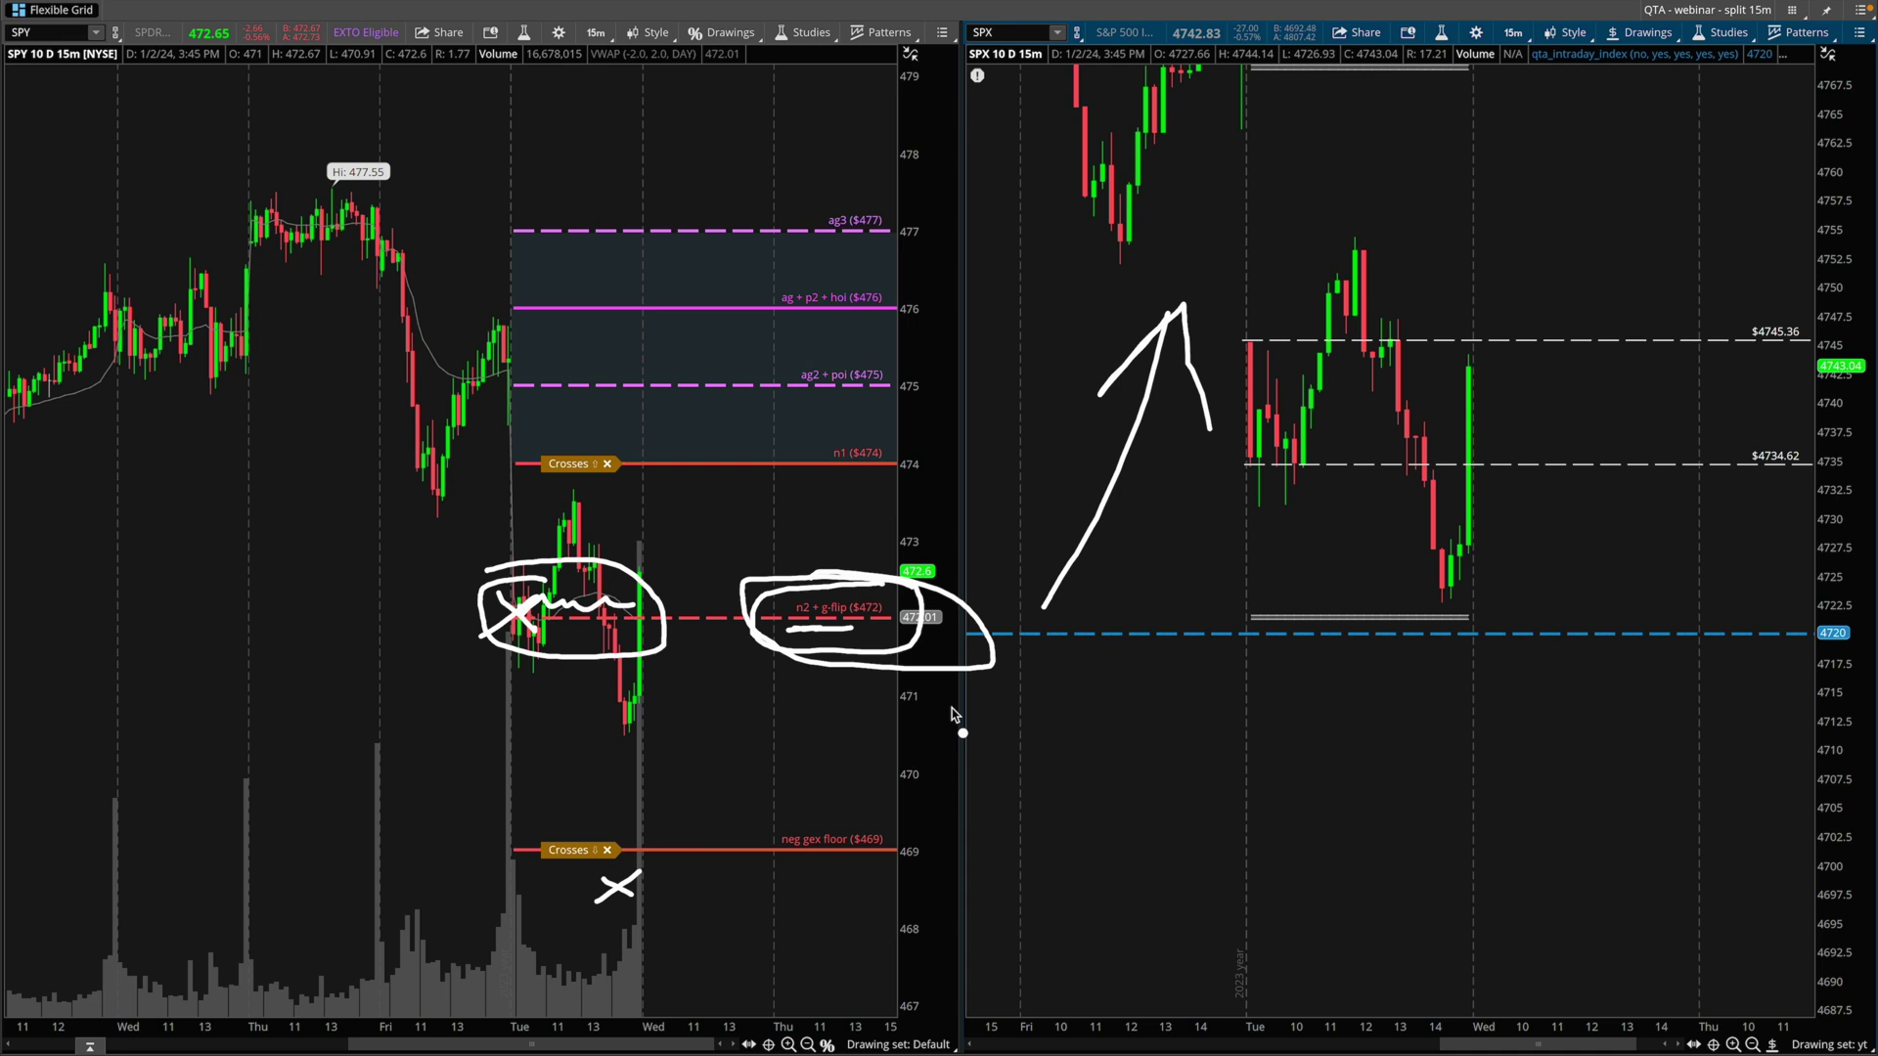
key(Escape)
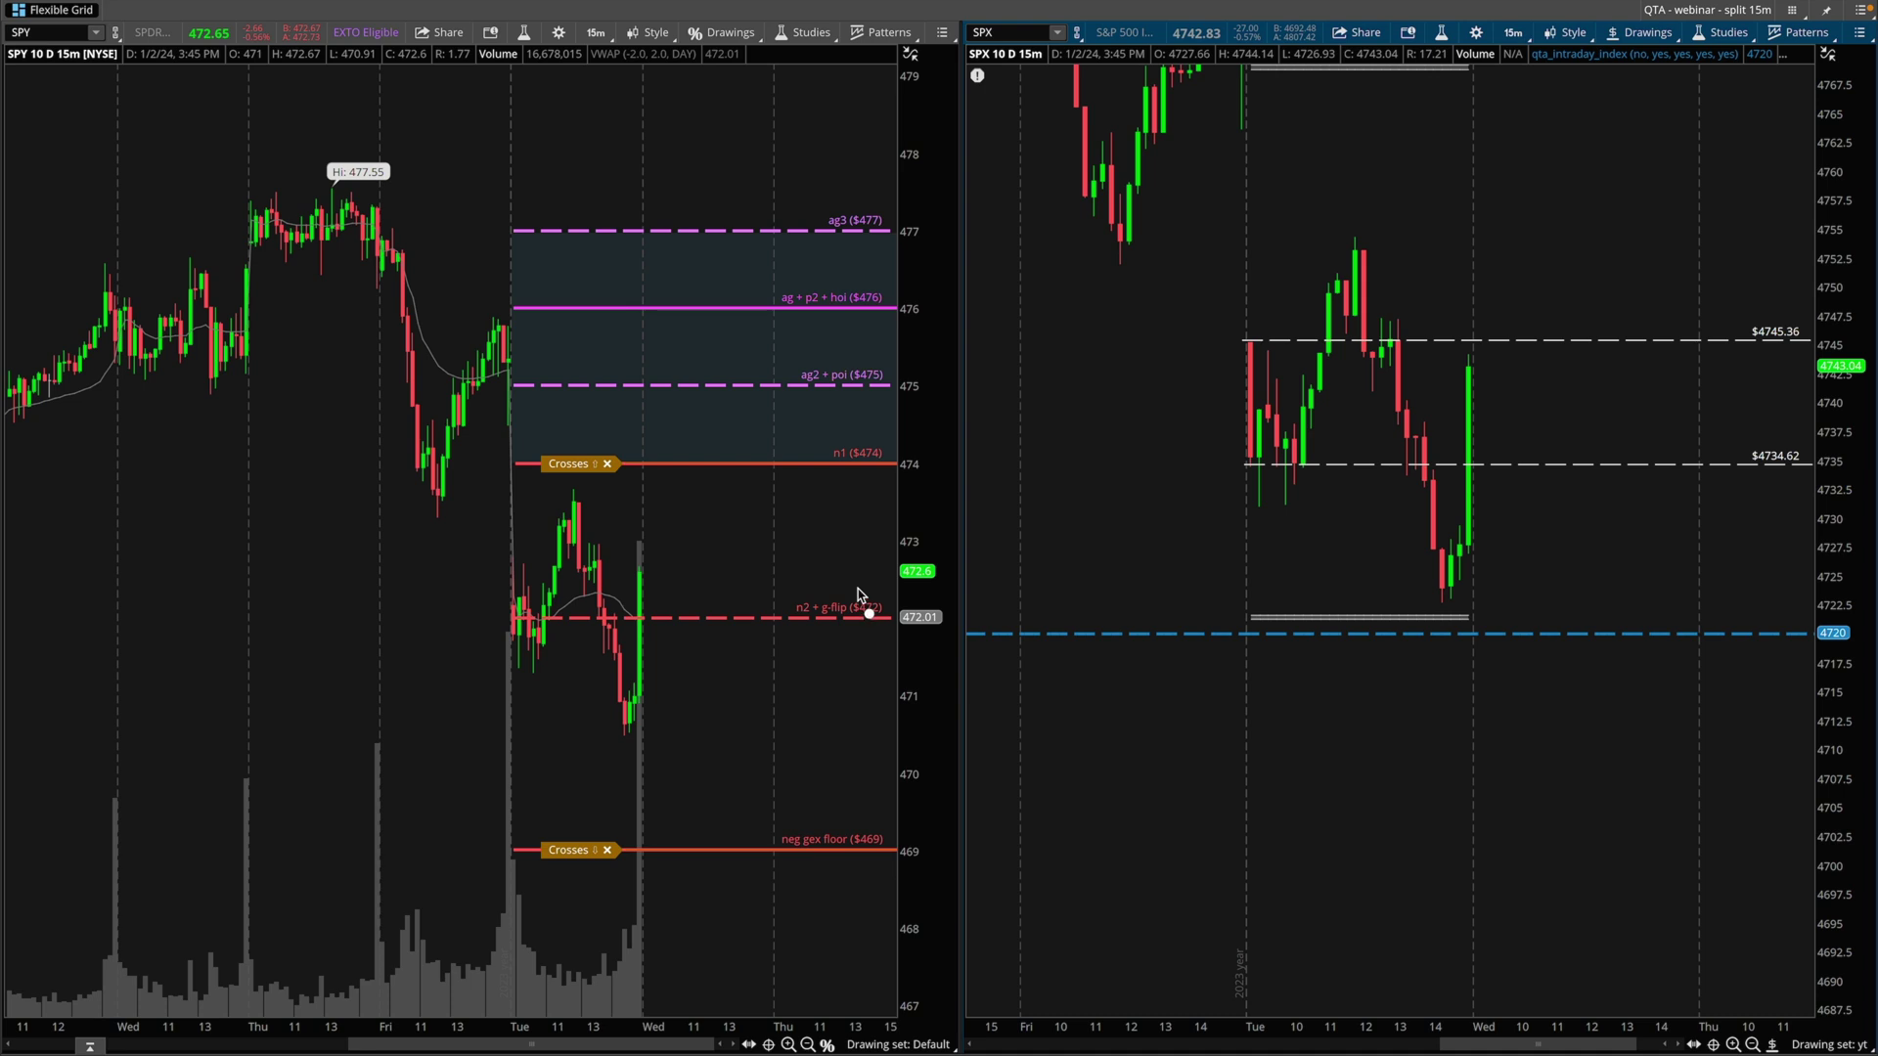
- Draw white crosses at SPY's $474, $475, $476 and $469 levels and at SPX's 4720 line
mouse_move(706, 420)
mouse_down()
mouse_move(737, 469)
mouse_move(685, 494)
mouse_move(744, 373)
mouse_up()
drag(704, 338, 775, 288)
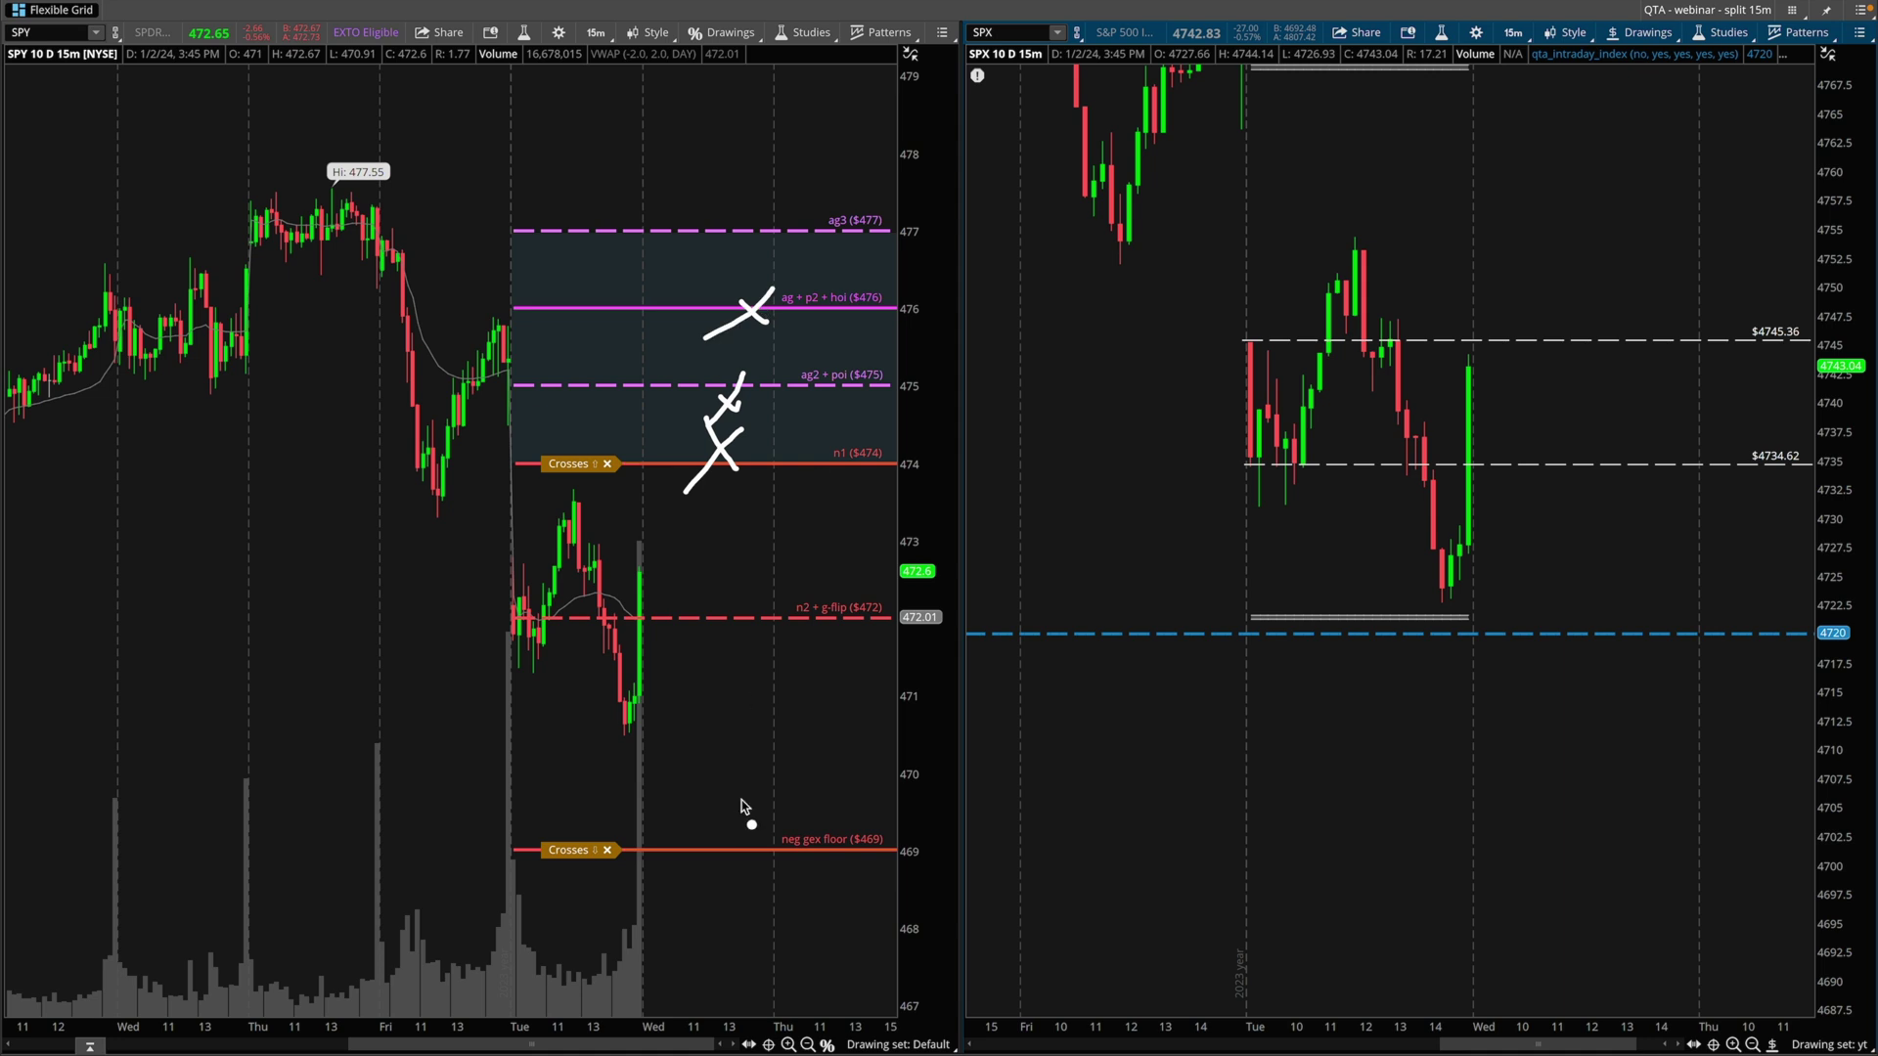
mouse_move(1322, 637)
mouse_down()
mouse_move(1394, 674)
mouse_move(1370, 626)
mouse_up()
drag(1333, 584, 1372, 621)
mouse_move(640, 843)
mouse_down()
mouse_move(693, 874)
mouse_move(568, 895)
mouse_up()
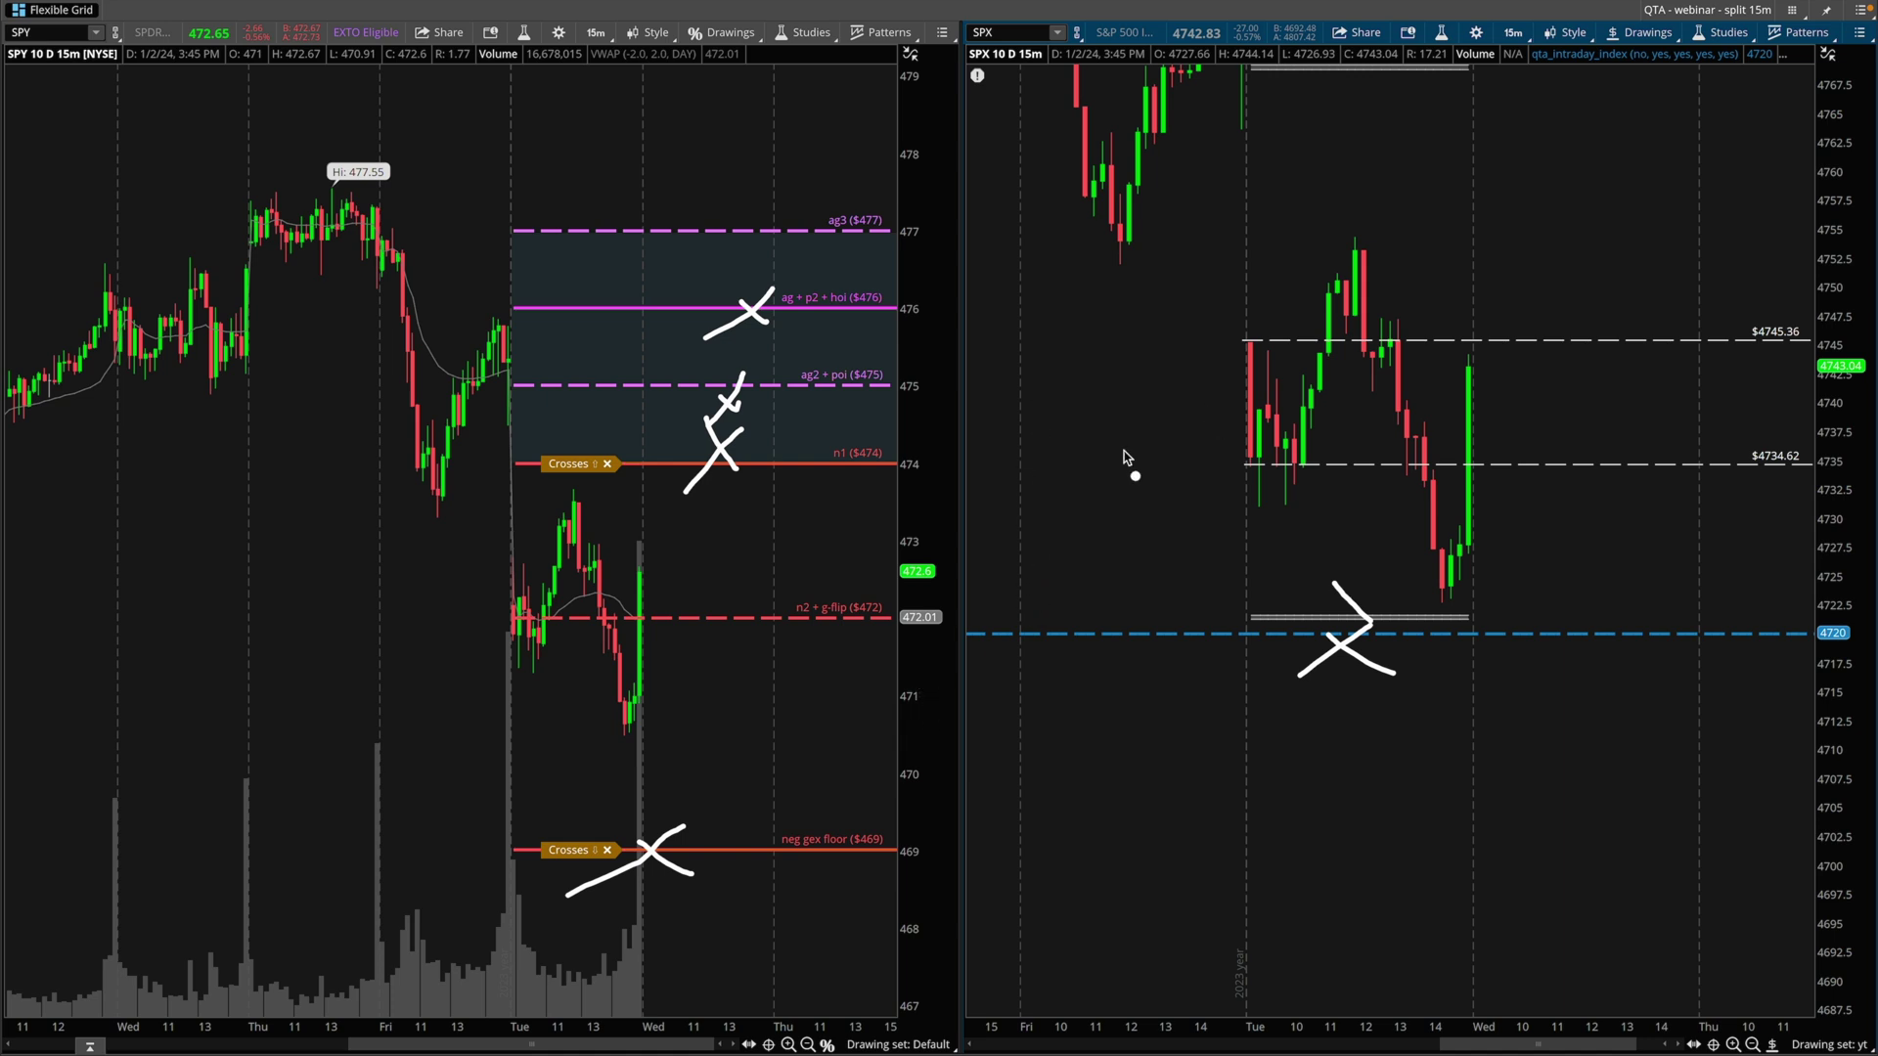
- Add second white crosses on SPY's n1 ($474) and neg gex floor ($469) lines near Tuesday's close
mouse_move(647, 441)
mouse_down()
mouse_move(682, 490)
mouse_move(613, 526)
mouse_up()
drag(629, 820, 663, 875)
drag(672, 834, 590, 879)
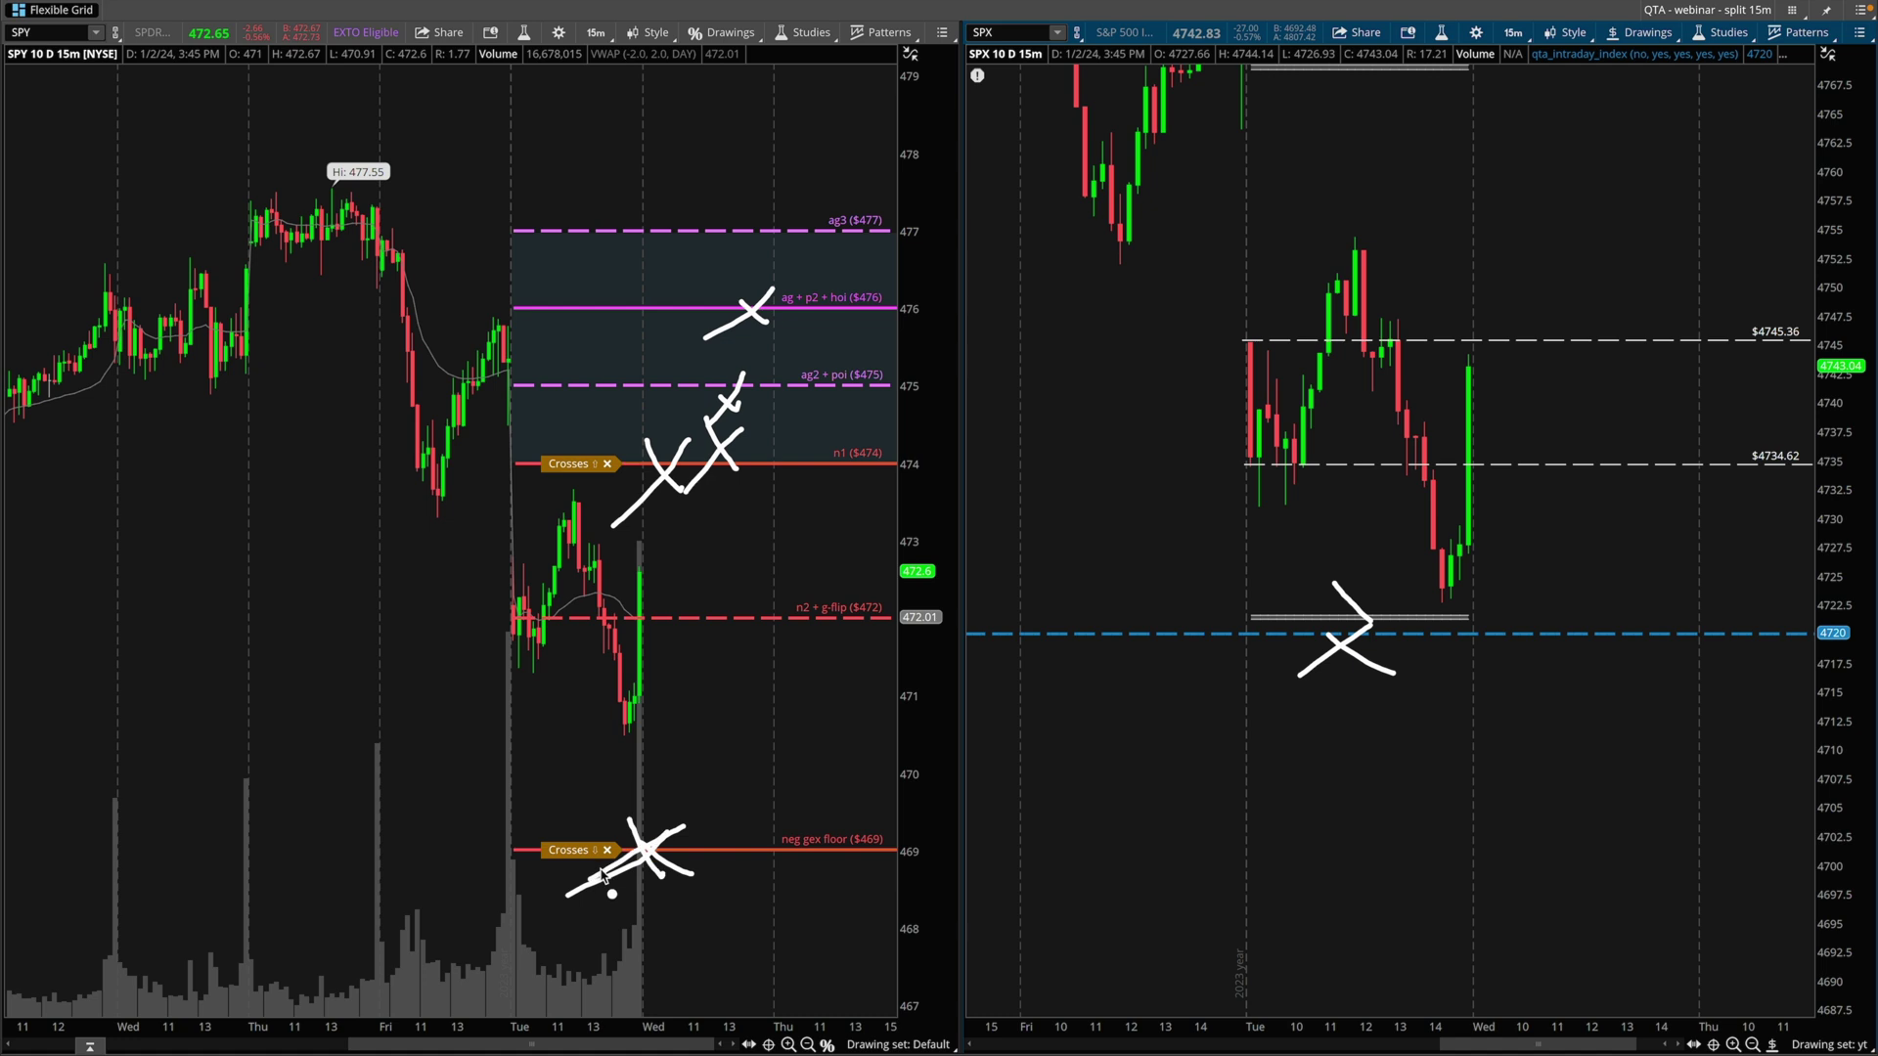